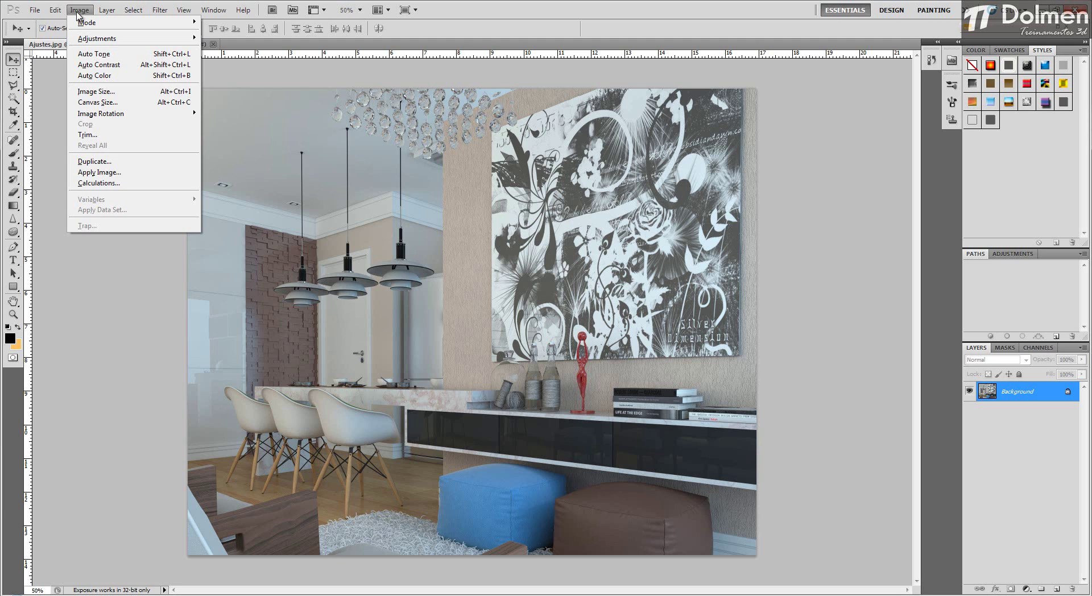
{"action": "mouse_move", "coordinate": [114, 39]}
{"action": "left_click", "coordinate": [100, 339]}
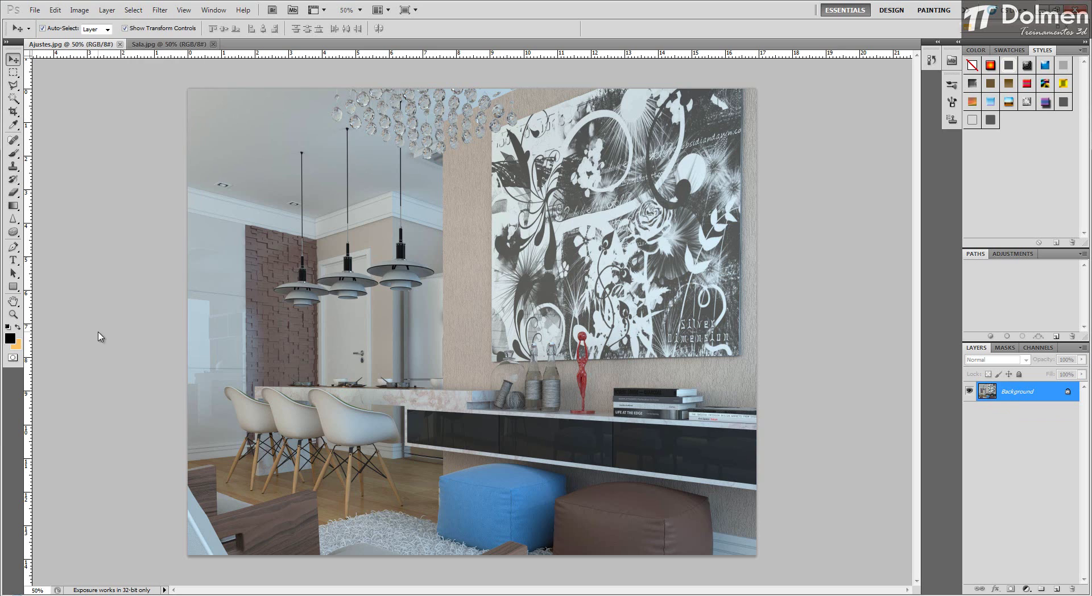
Duplicate the Background layer within Ajustes.jpg, keeping the suggested layer name
{"action": "right_click", "coordinate": [1018, 395]}
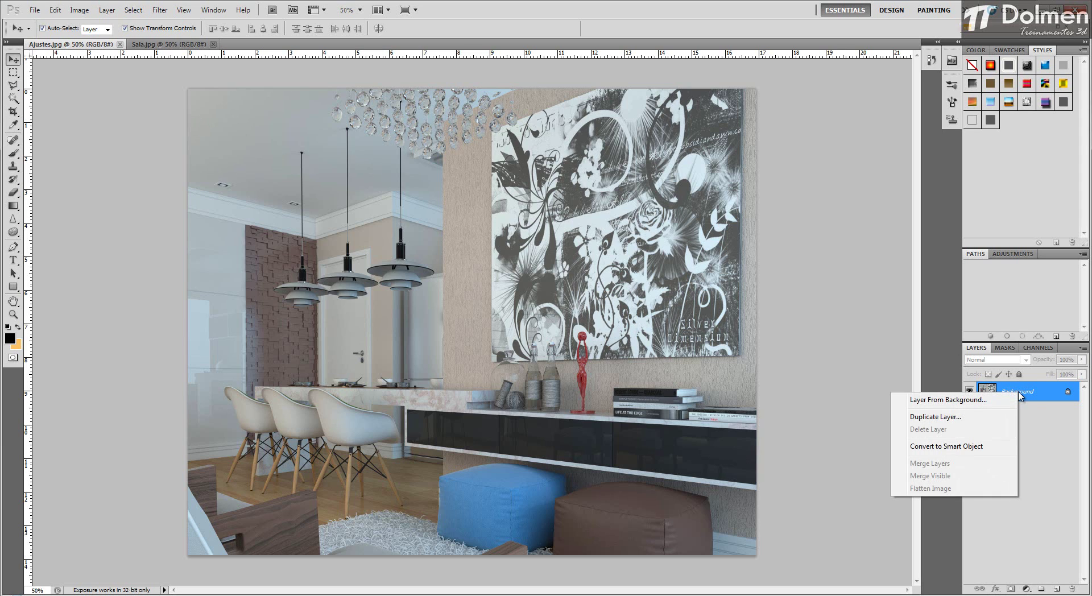
{"action": "right_click", "coordinate": [1031, 393]}
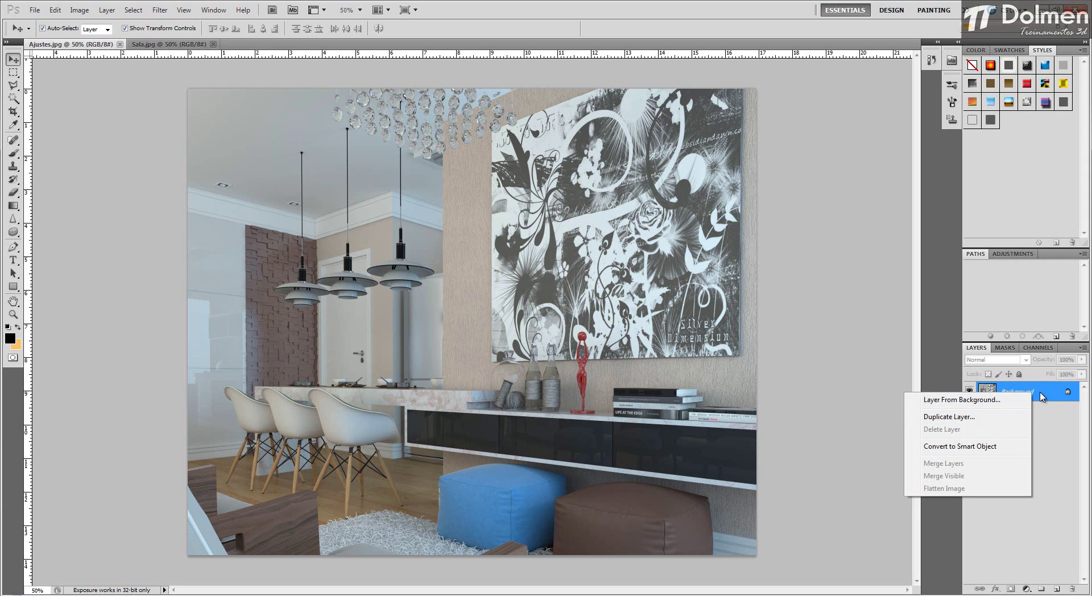
{"action": "left_click", "coordinate": [948, 417]}
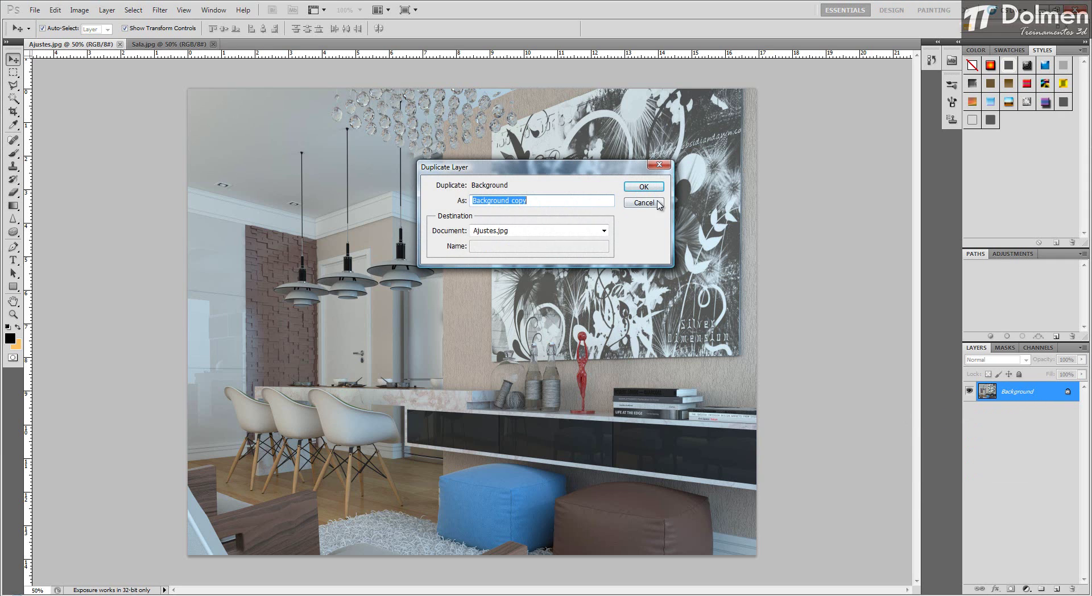
{"action": "left_click", "coordinate": [648, 188]}
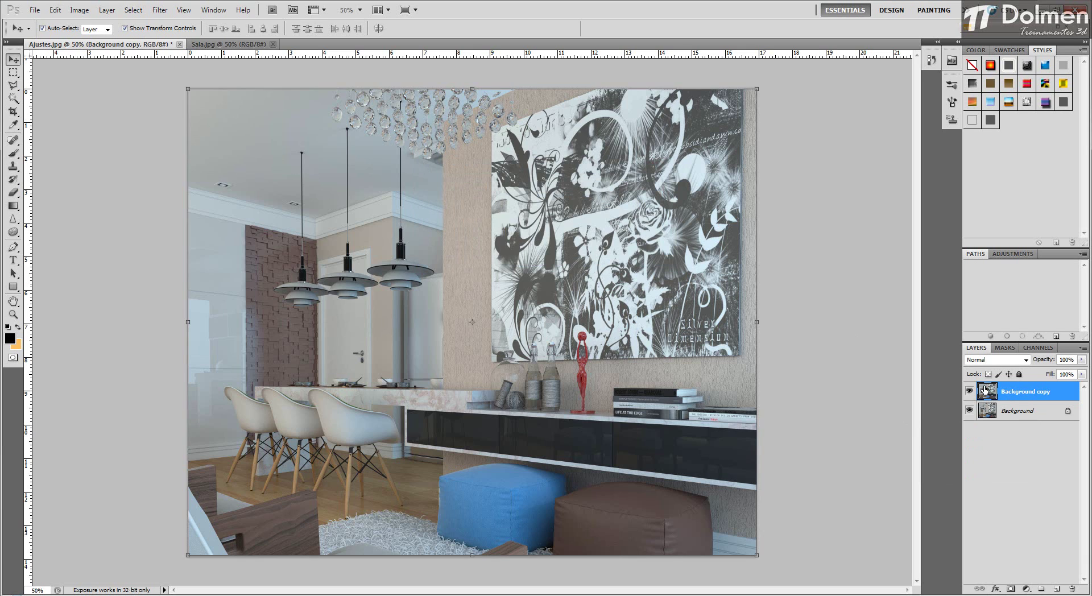
Convert the locked Background layer into a regular editable layer with the default name
{"action": "double_click", "coordinate": [1018, 411]}
{"action": "key", "text": "Return"}
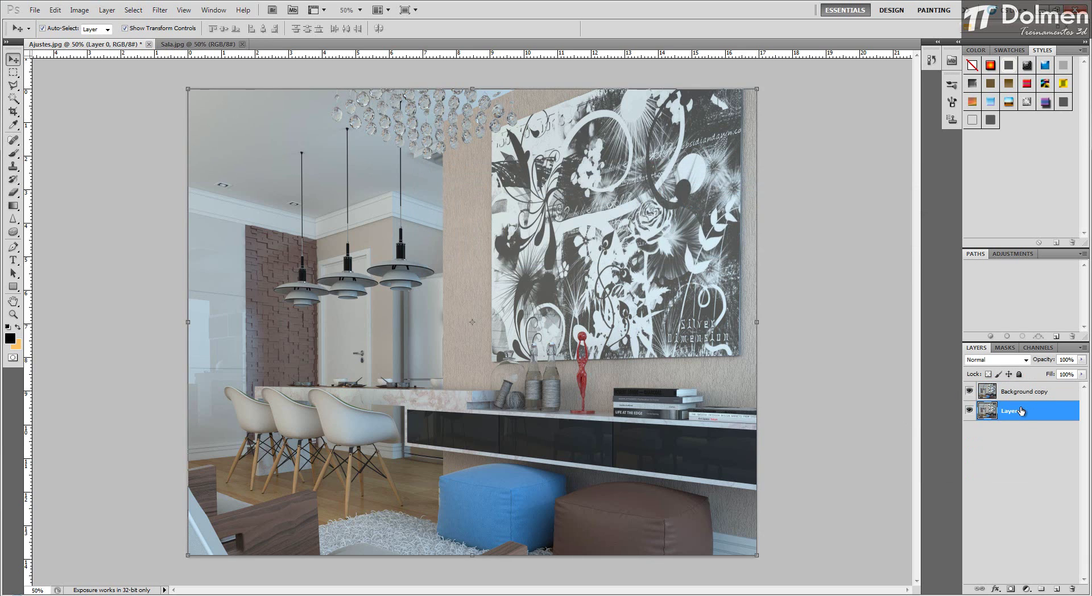
{"action": "double_click", "coordinate": [1008, 412]}
{"action": "key", "text": "Return"}
Apply Auto Tone, Auto Contrast and Auto Color to the Background copy layer
{"action": "left_click", "coordinate": [1015, 391]}
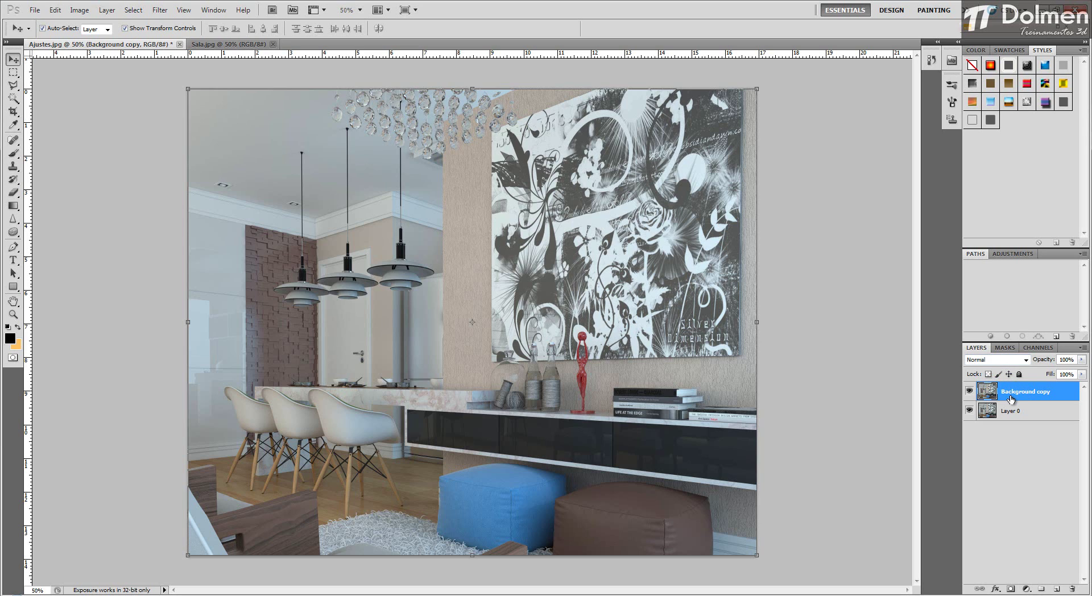
{"action": "left_click", "coordinate": [83, 10]}
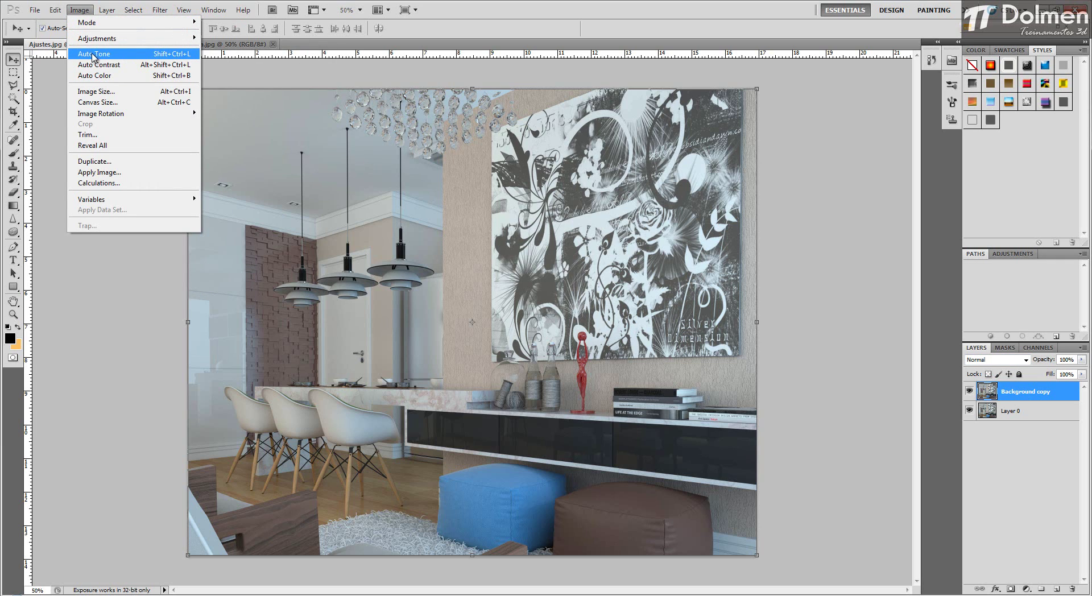
{"action": "left_click", "coordinate": [126, 54]}
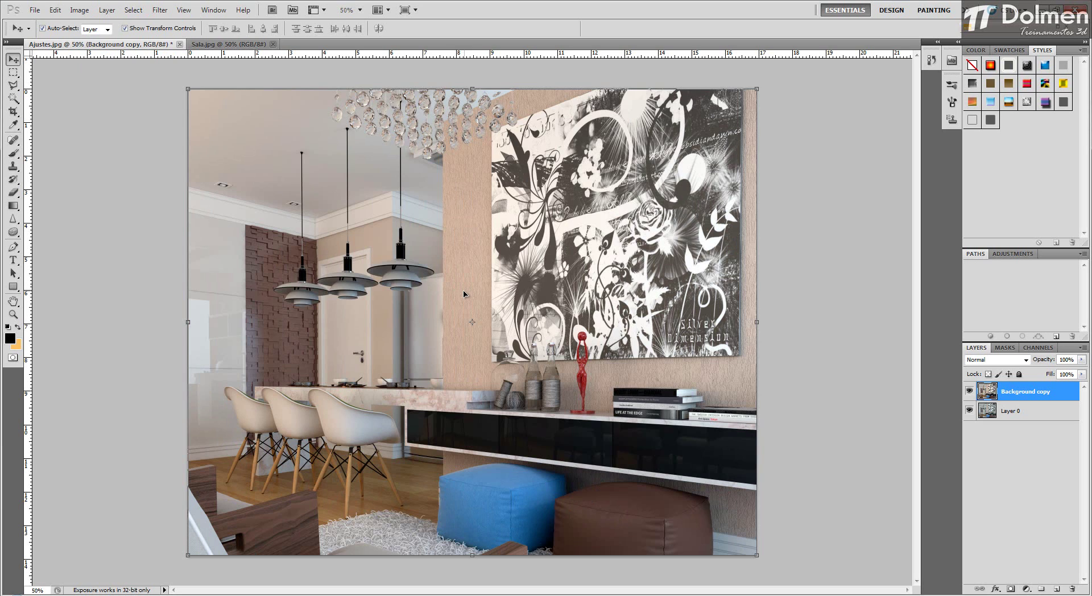
{"action": "left_click", "coordinate": [78, 13]}
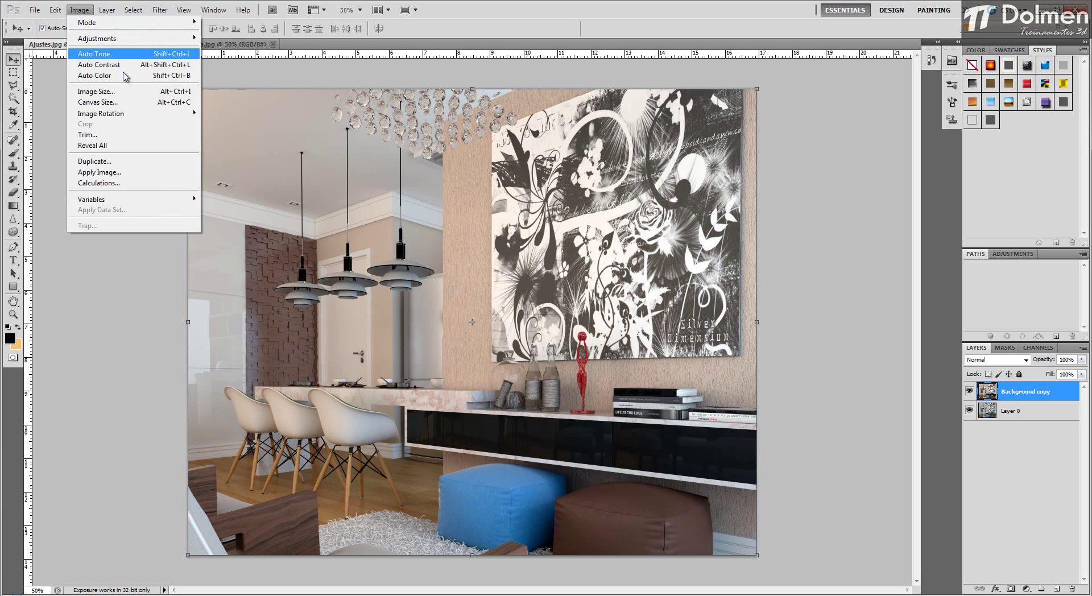
{"action": "left_click", "coordinate": [128, 66]}
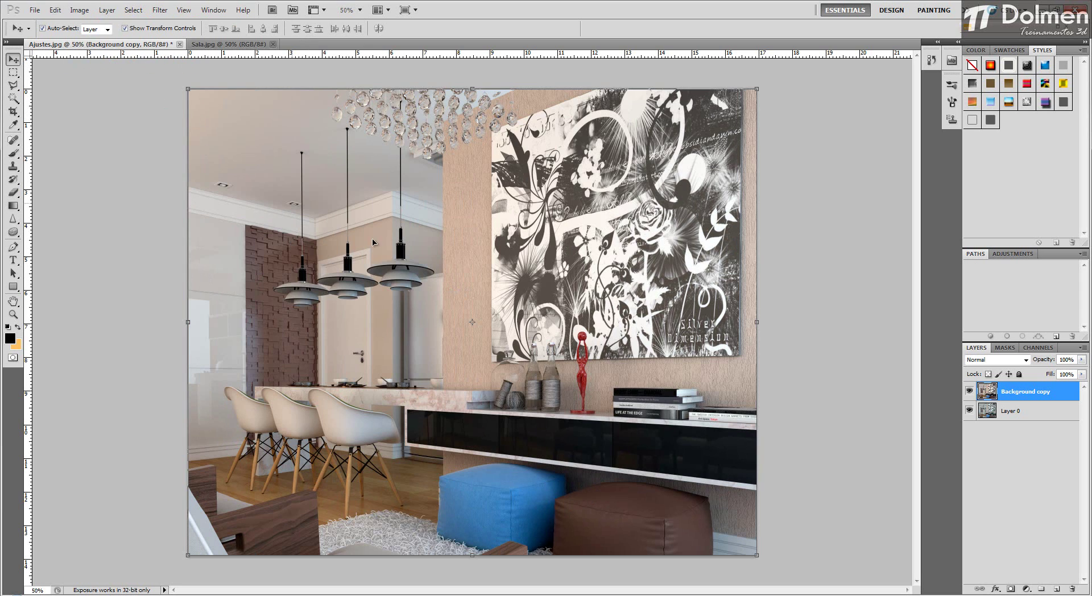
{"action": "left_click", "coordinate": [79, 10]}
{"action": "left_click", "coordinate": [113, 79]}
Toggle the visibility of the Background copy layer repeatedly to compare the auto-corrected image with the original
{"action": "left_click", "coordinate": [969, 391]}
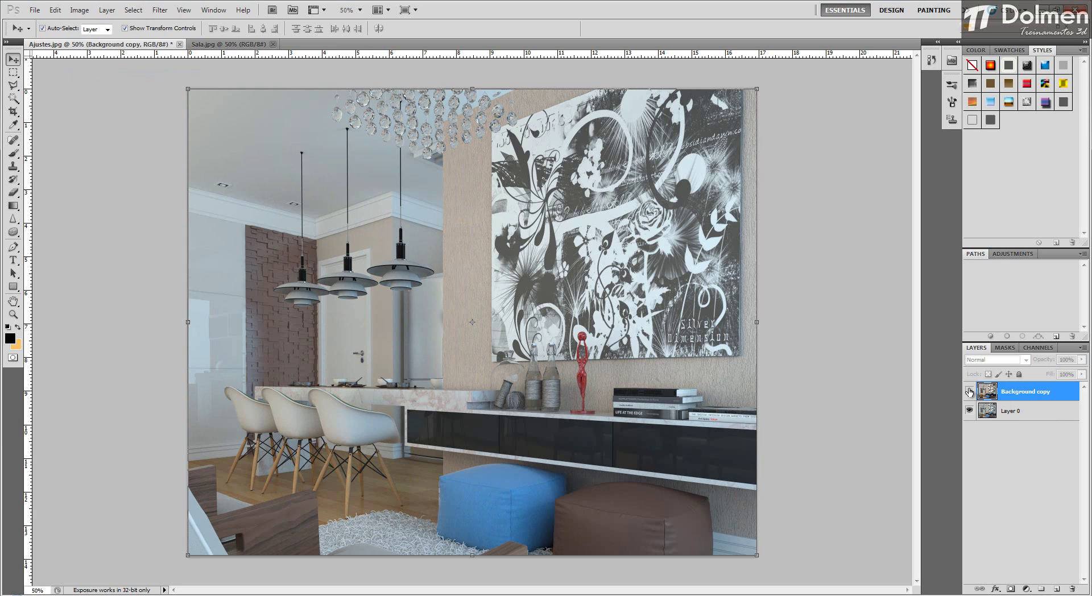
{"action": "left_click", "coordinate": [969, 391]}
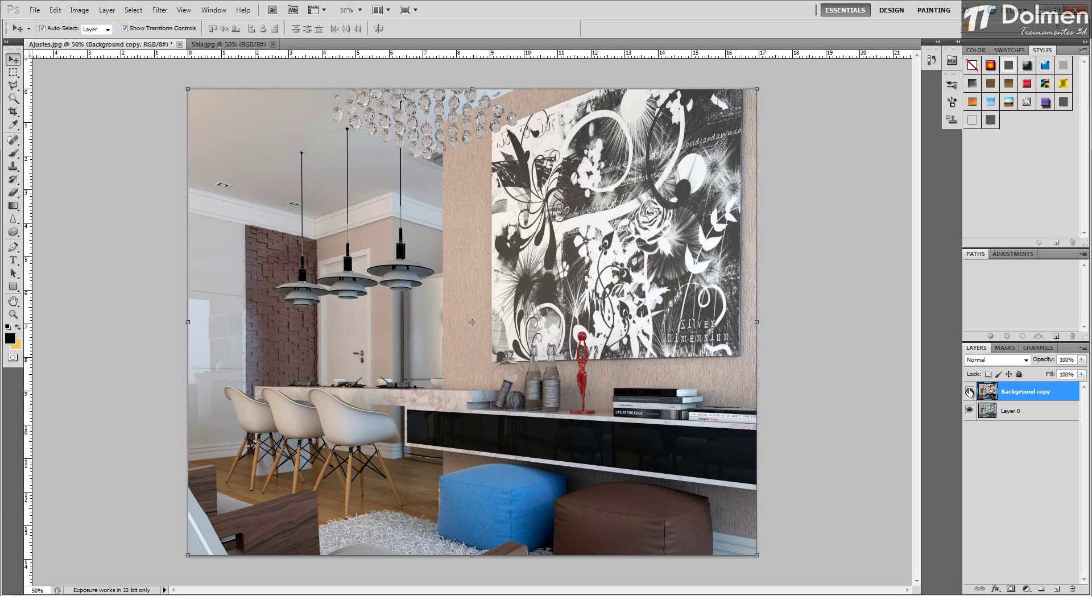
{"action": "left_click", "coordinate": [969, 391]}
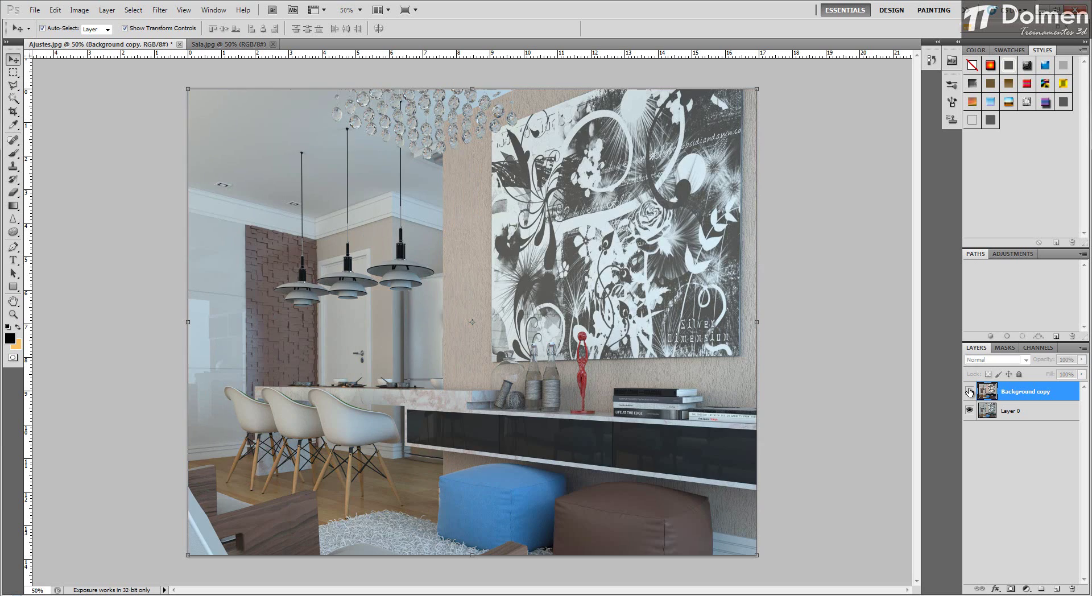
{"action": "left_click", "coordinate": [969, 391]}
{"action": "left_click", "coordinate": [969, 392]}
{"action": "left_click", "coordinate": [969, 391]}
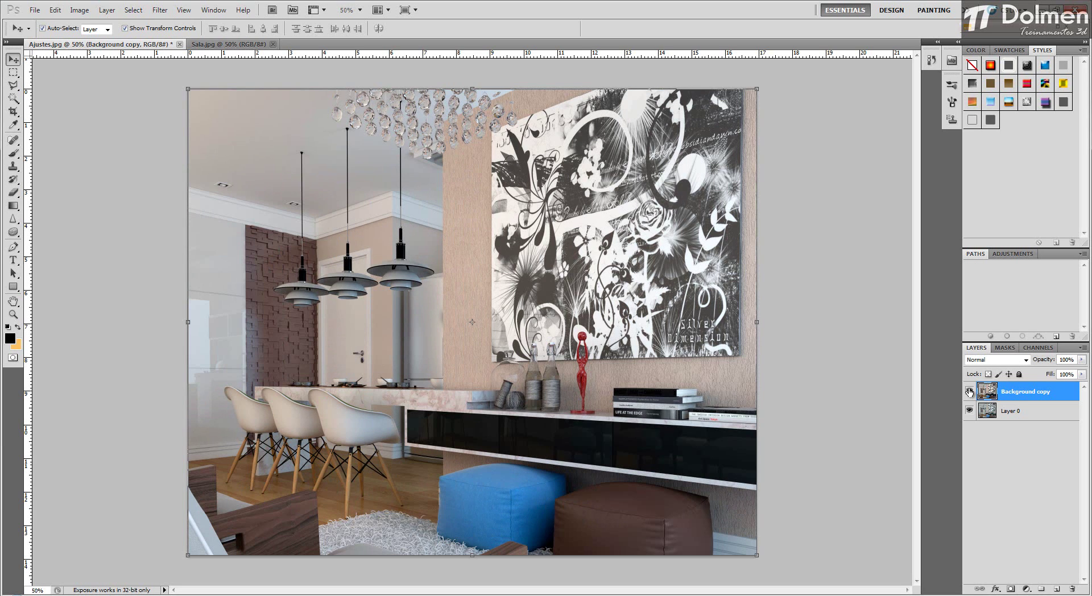
{"action": "left_click", "coordinate": [969, 391]}
{"action": "left_click", "coordinate": [969, 391]}
{"action": "left_click", "coordinate": [969, 391]}
{"action": "left_click", "coordinate": [969, 391]}
{"action": "left_click", "coordinate": [79, 10]}
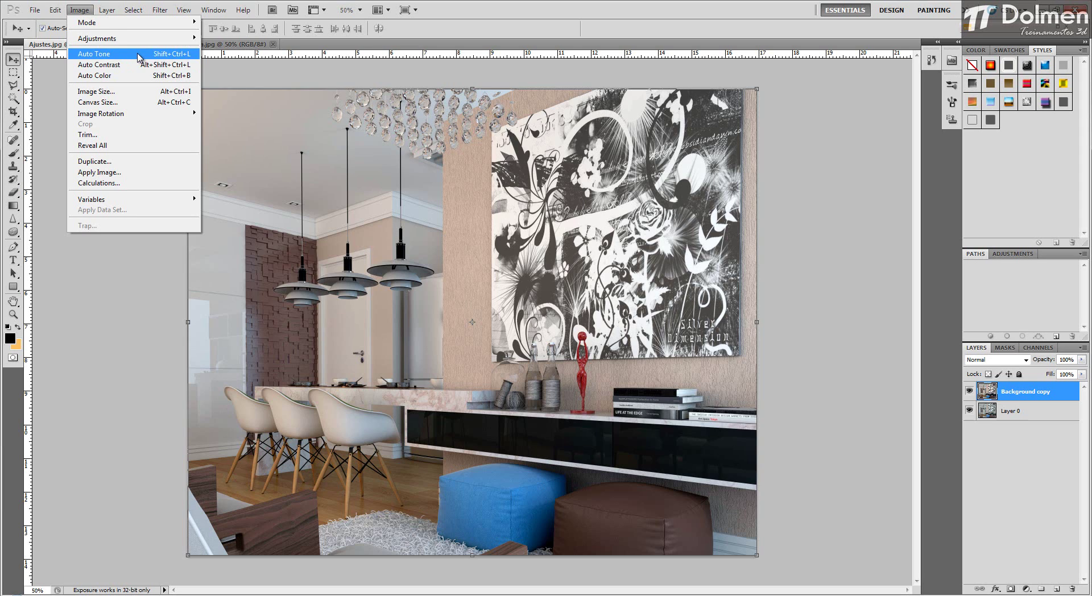
{"action": "left_click", "coordinate": [790, 154]}
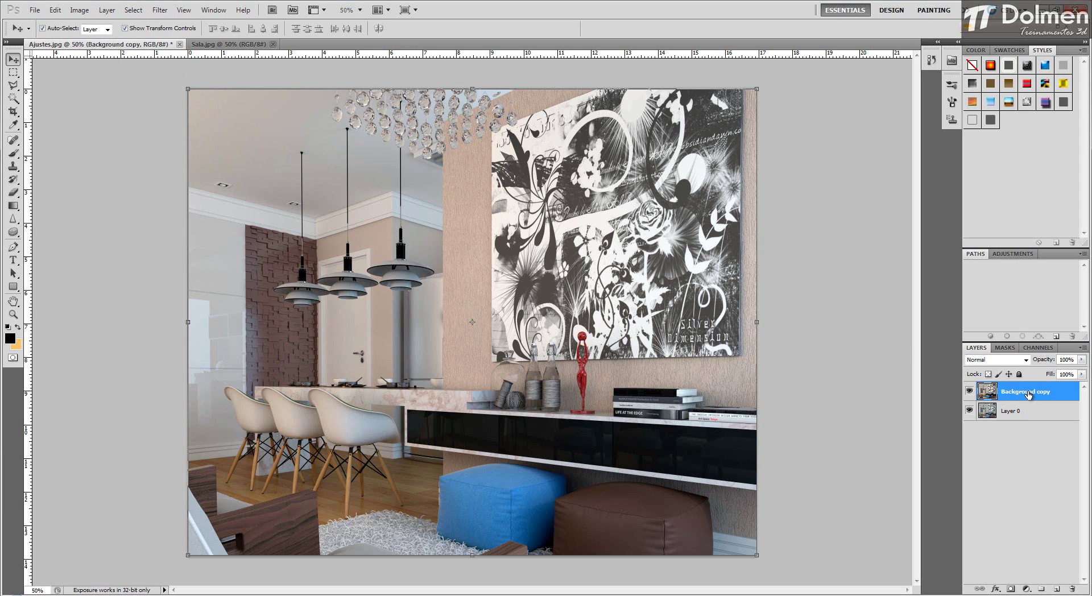
Delete the auto-corrected Background copy layer and make a fresh duplicate of Layer 0
{"action": "left_click_drag", "start_coordinate": [1028, 392], "coordinate": [1071, 589]}
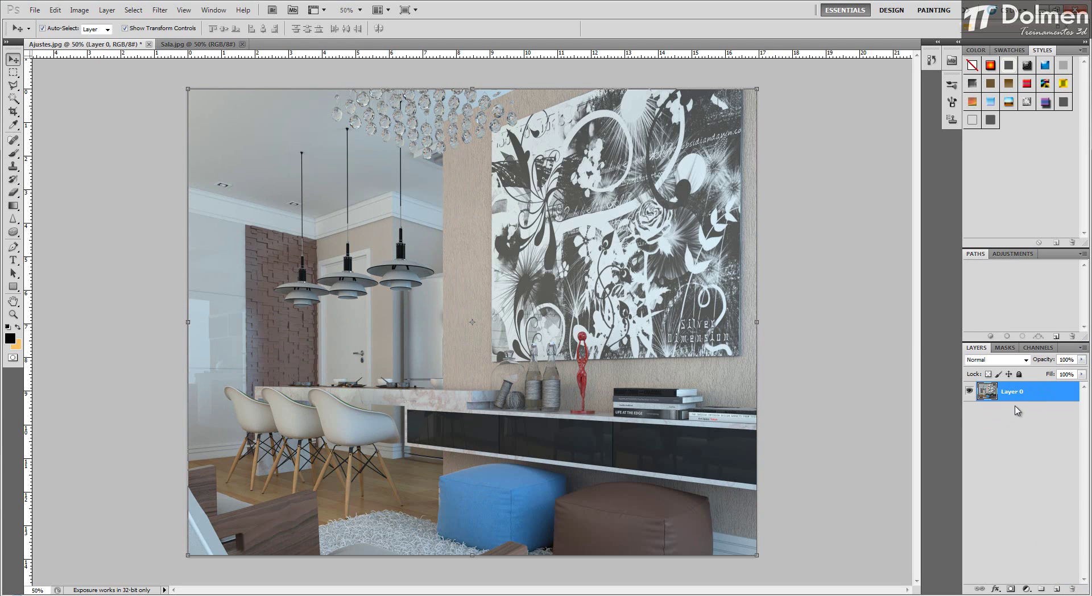
{"action": "key", "text": "ctrl+j"}
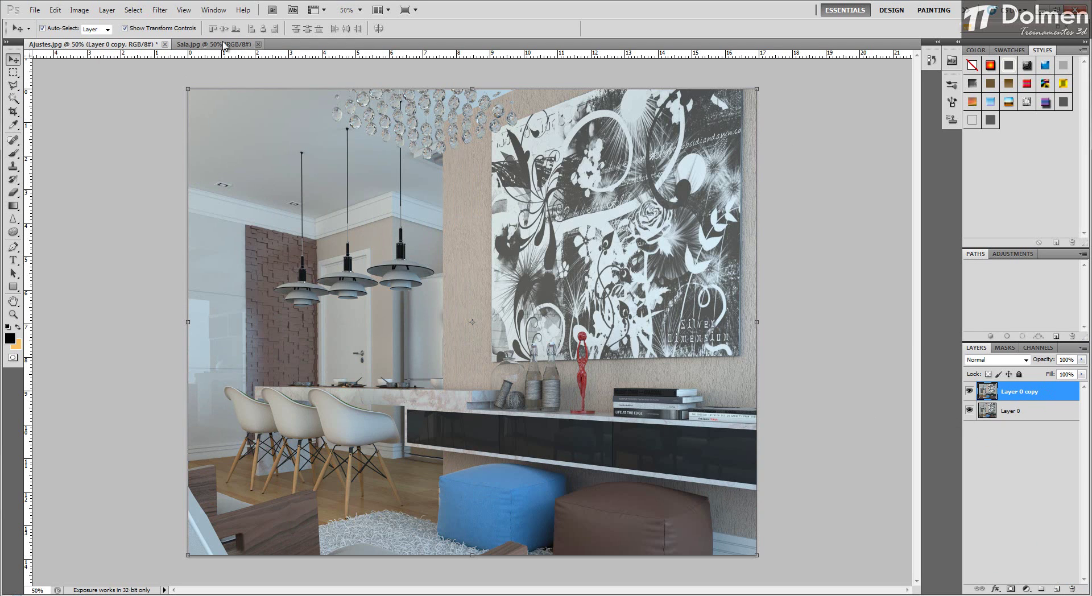
Try a Brightness/Contrast adjustment on the Layer 0 copy with brightness 9 and contrast 23
{"action": "left_click", "coordinate": [80, 10]}
{"action": "mouse_move", "coordinate": [97, 41]}
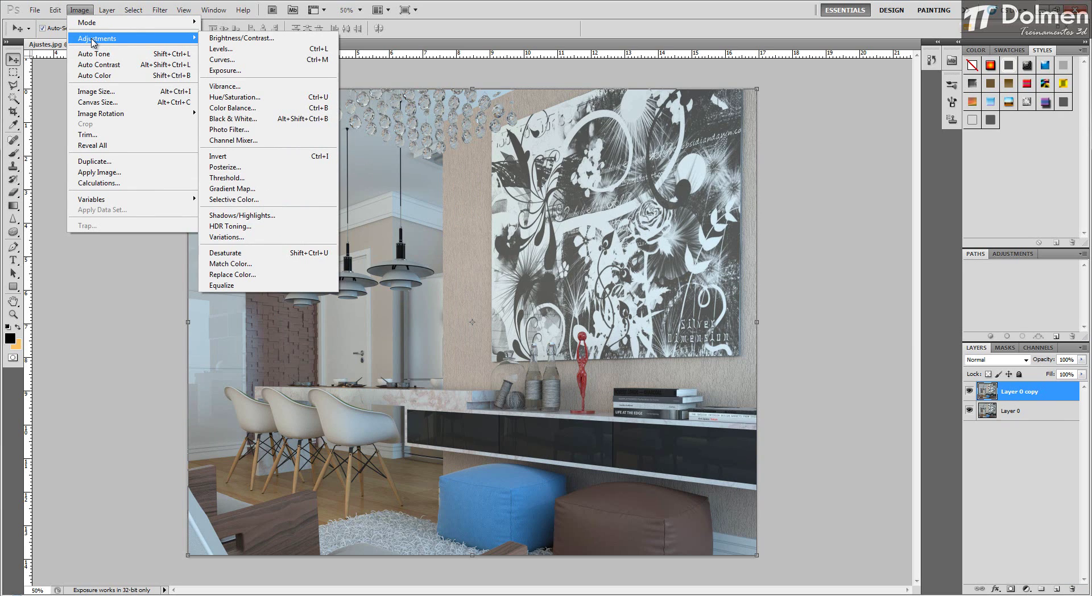
{"action": "left_click", "coordinate": [229, 38]}
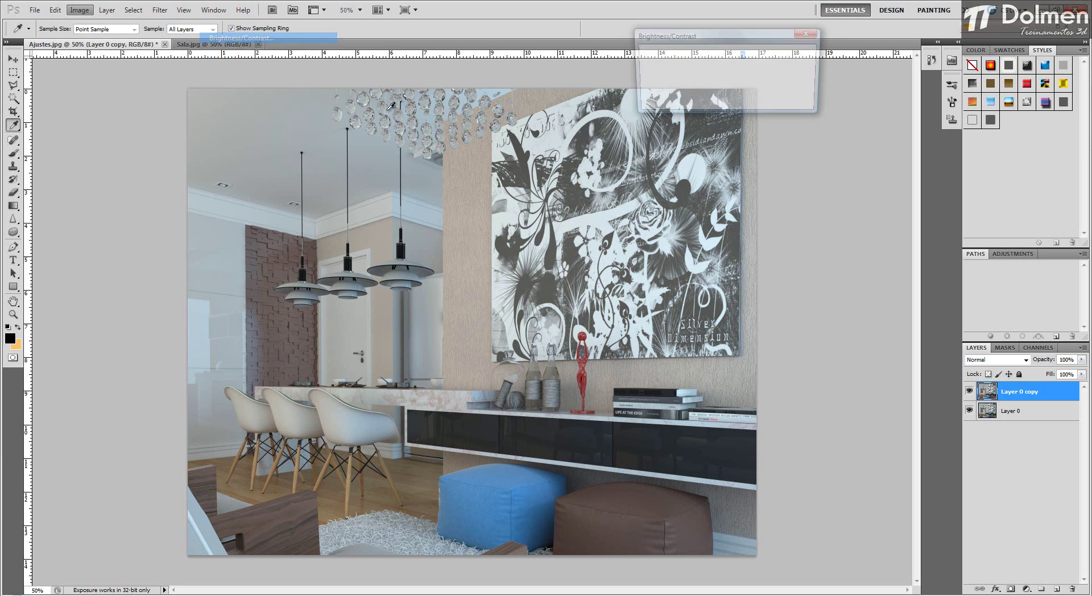
{"action": "left_click_drag", "start_coordinate": [720, 40], "coordinate": [864, 147]}
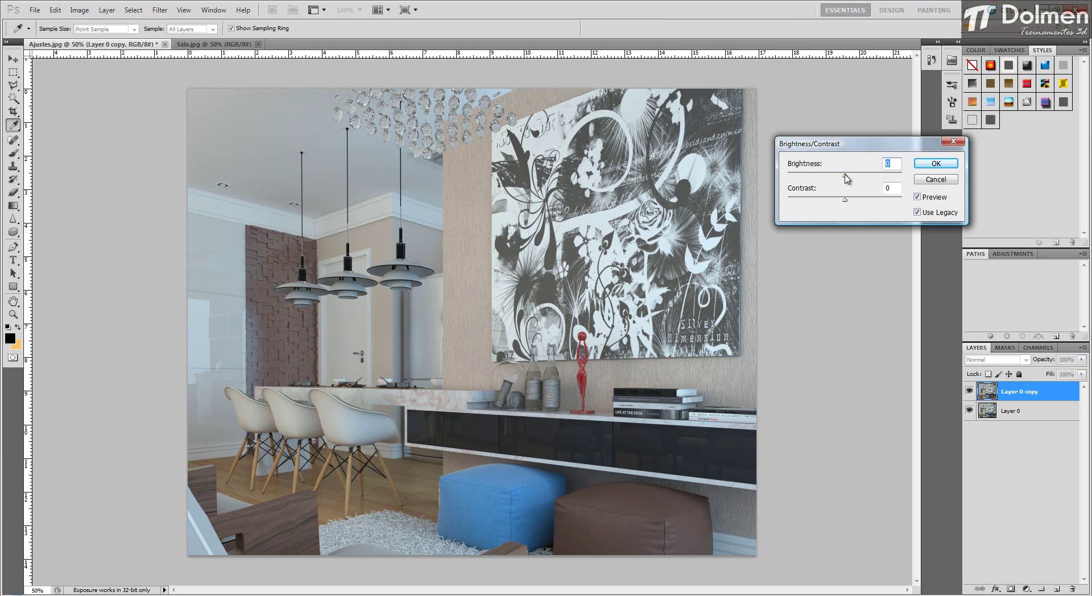
{"action": "mouse_move", "coordinate": [843, 199]}
{"action": "left_mouse_down"}
{"action": "mouse_move", "coordinate": [865, 204]}
{"action": "mouse_move", "coordinate": [849, 176]}
{"action": "mouse_move", "coordinate": [858, 200]}
{"action": "left_mouse_up"}
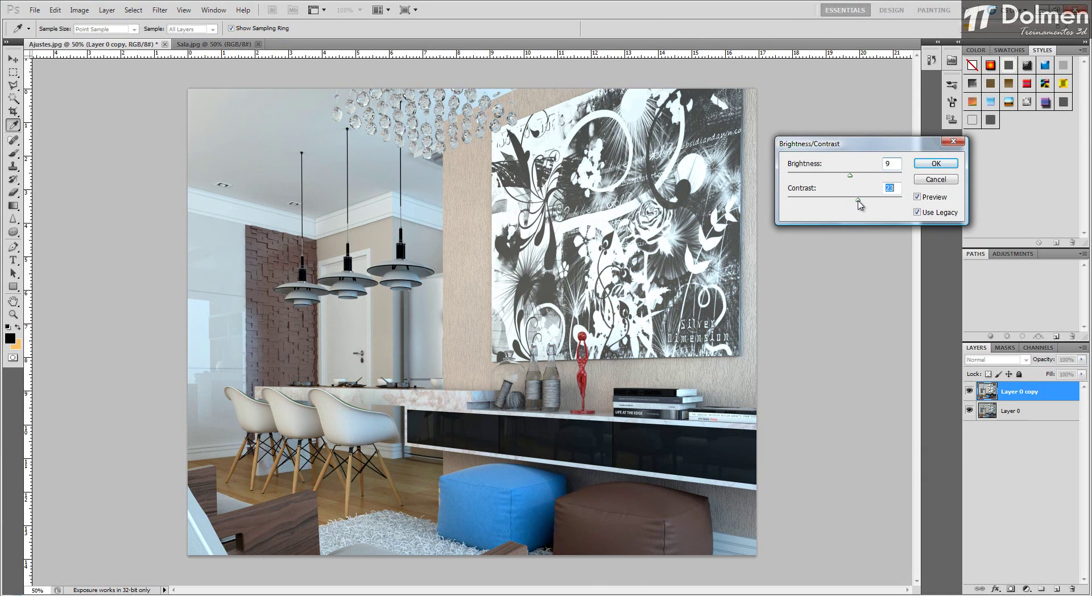
Toggle the Brightness/Contrast preview off and on to compare the image before and after the adjustment
{"action": "left_click", "coordinate": [931, 198]}
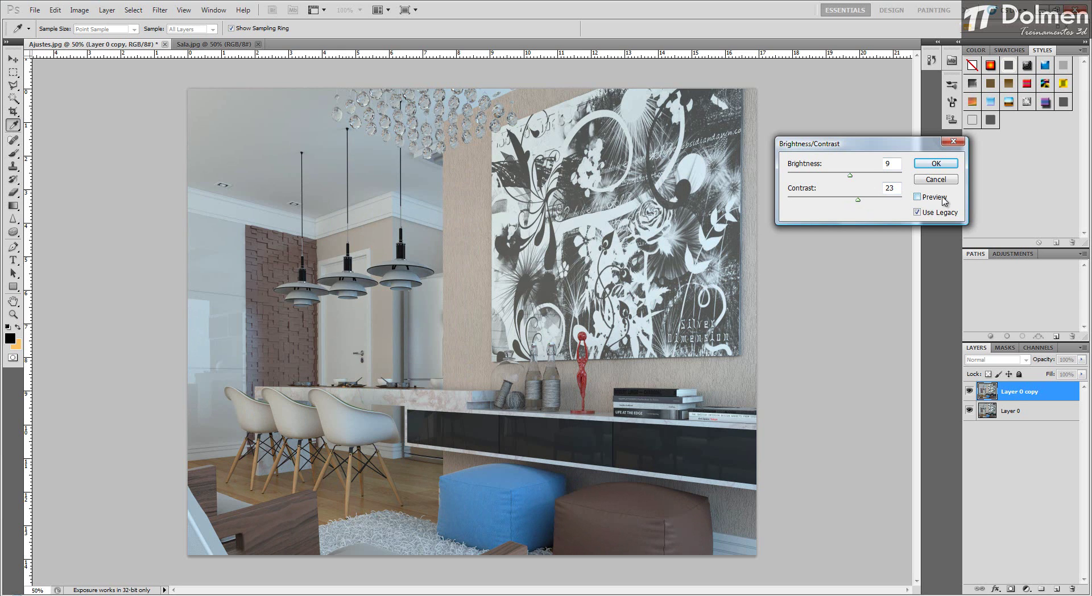
{"action": "left_click", "coordinate": [924, 197]}
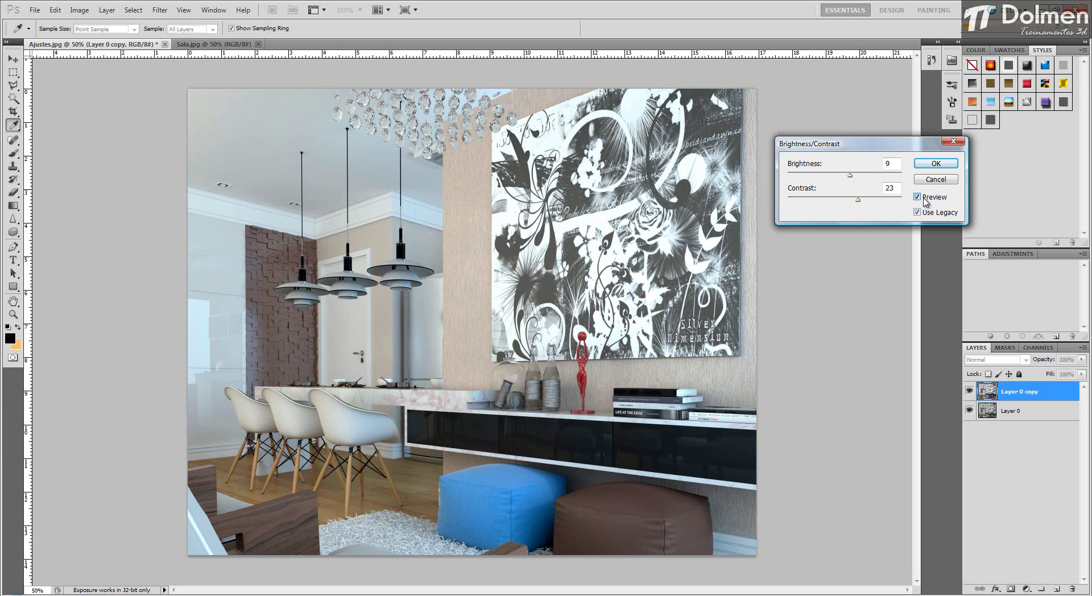
{"action": "left_click", "coordinate": [924, 199]}
{"action": "left_click", "coordinate": [924, 199]}
{"action": "left_click_drag", "start_coordinate": [859, 146], "coordinate": [848, 100]}
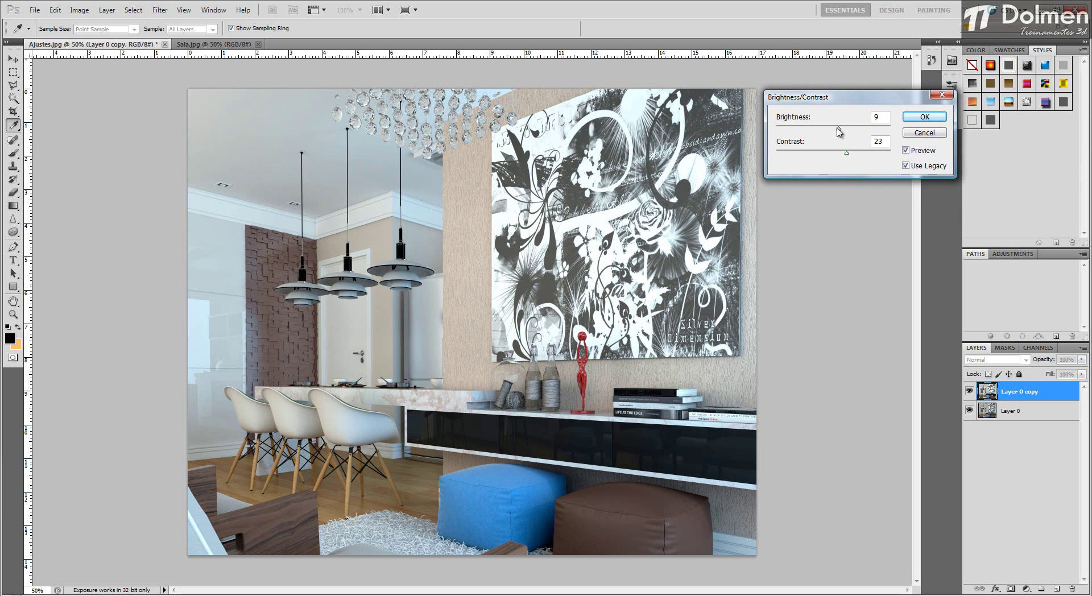
Try brightness 10 with contrast values of 18, 27 and 21, and cancel the Brightness/Contrast adjustment
{"action": "left_click_drag", "start_coordinate": [839, 129], "coordinate": [844, 154]}
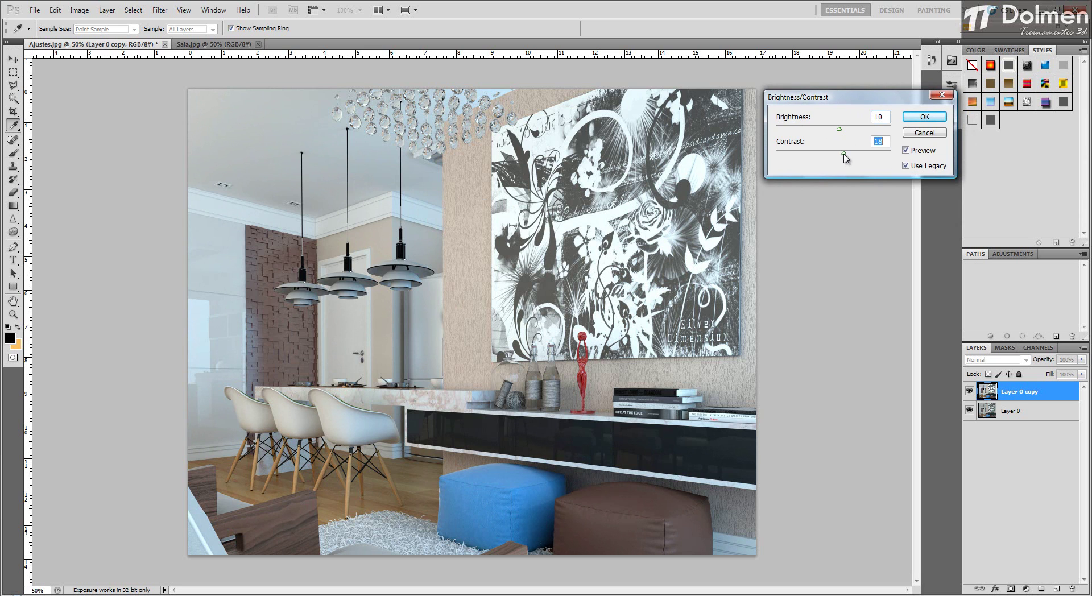
{"action": "left_click_drag", "start_coordinate": [844, 154], "coordinate": [848, 154]}
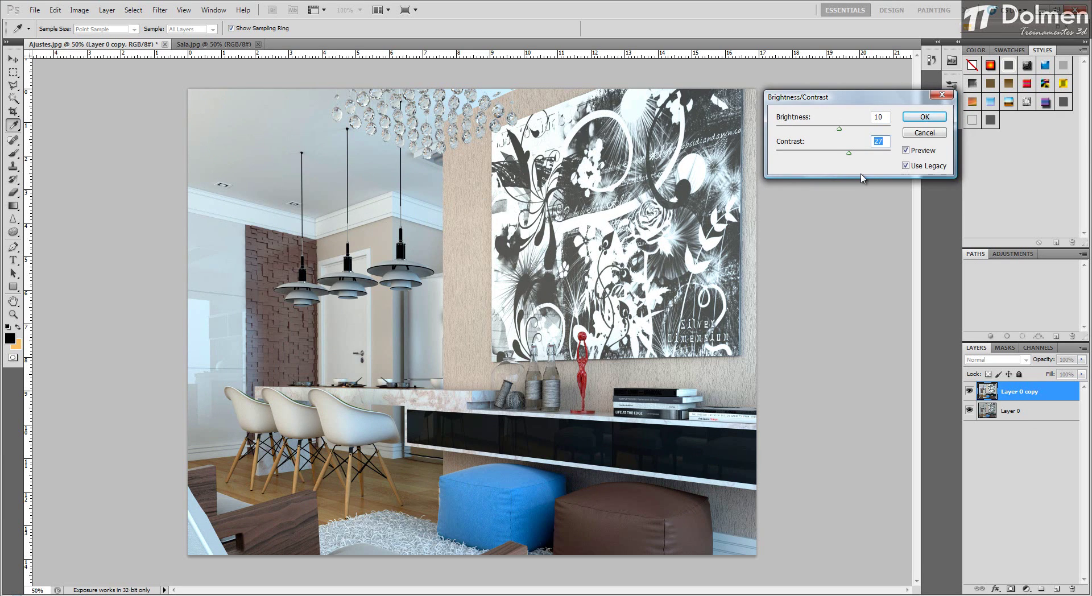
{"action": "left_click_drag", "start_coordinate": [848, 154], "coordinate": [845, 154]}
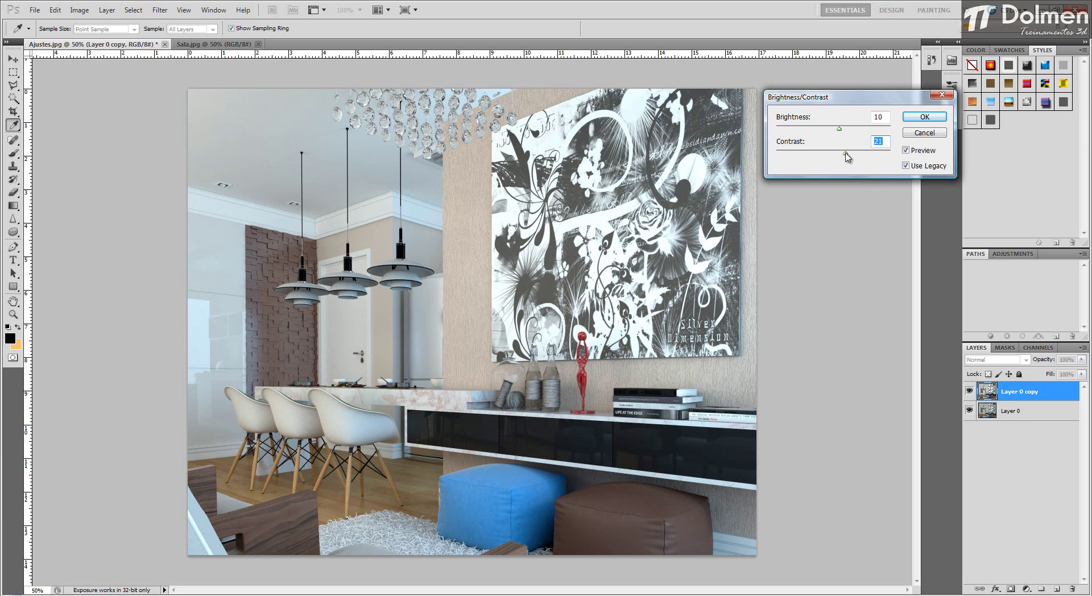
{"action": "left_click_drag", "start_coordinate": [845, 154], "coordinate": [848, 153]}
{"action": "left_click", "coordinate": [919, 136]}
{"action": "key", "text": "v"}
Start a Levels adjustment on the Layer 0 copy and raise the RGB black input level to 62
{"action": "left_click", "coordinate": [79, 10]}
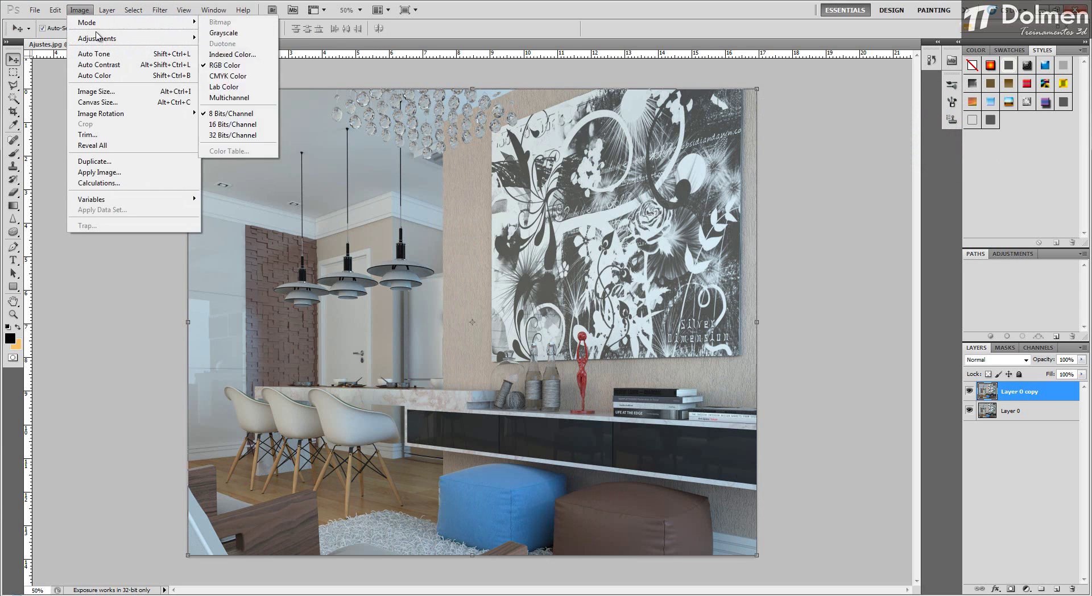
{"action": "mouse_move", "coordinate": [114, 34]}
{"action": "left_click", "coordinate": [227, 50]}
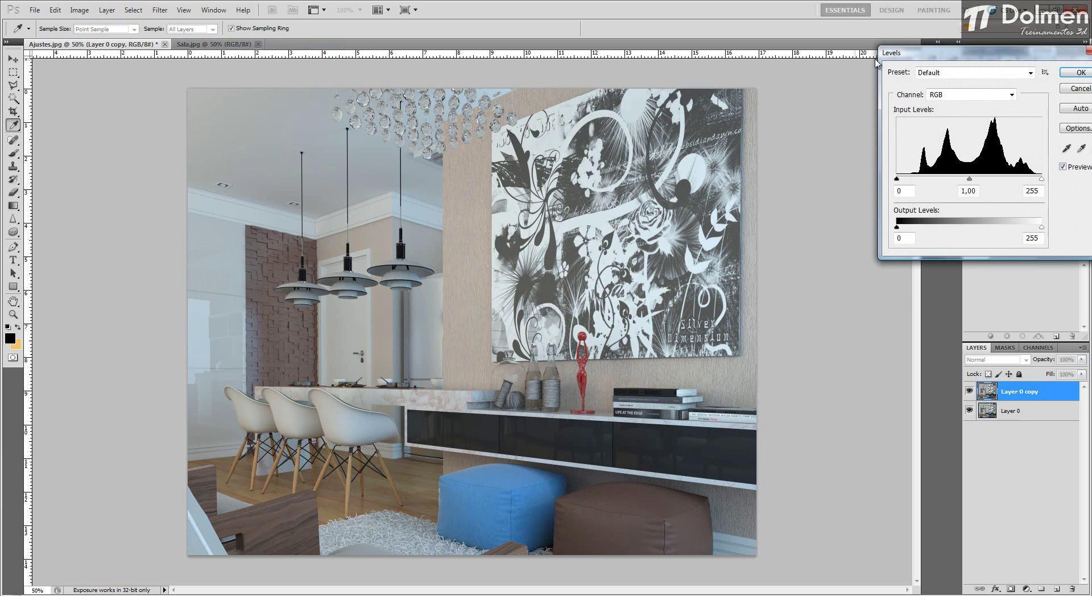
{"action": "left_click_drag", "start_coordinate": [936, 58], "coordinate": [819, 102]}
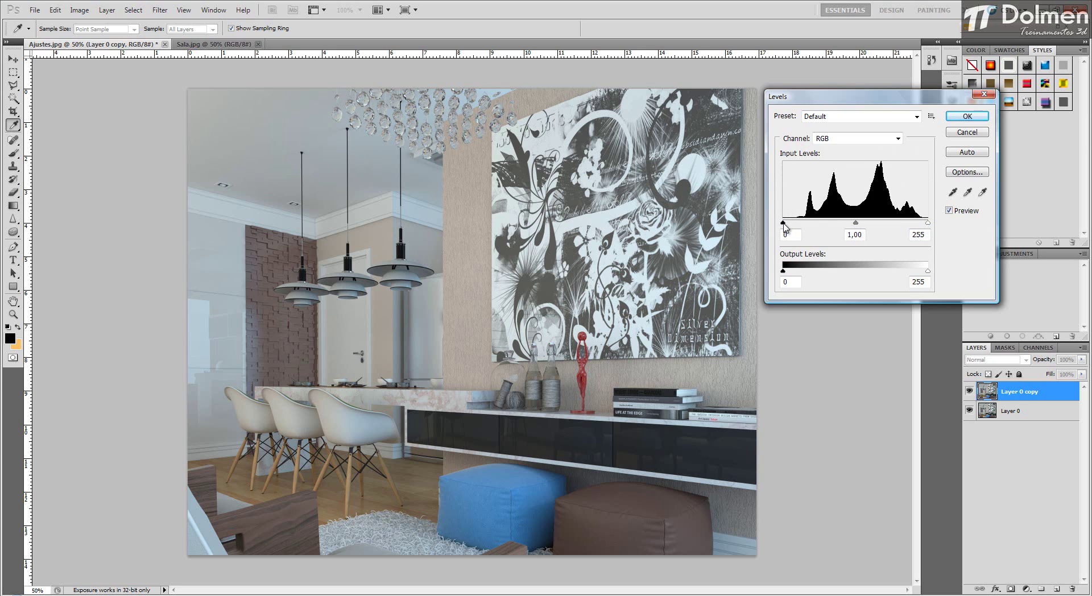
{"action": "left_click_drag", "start_coordinate": [783, 222], "coordinate": [818, 228]}
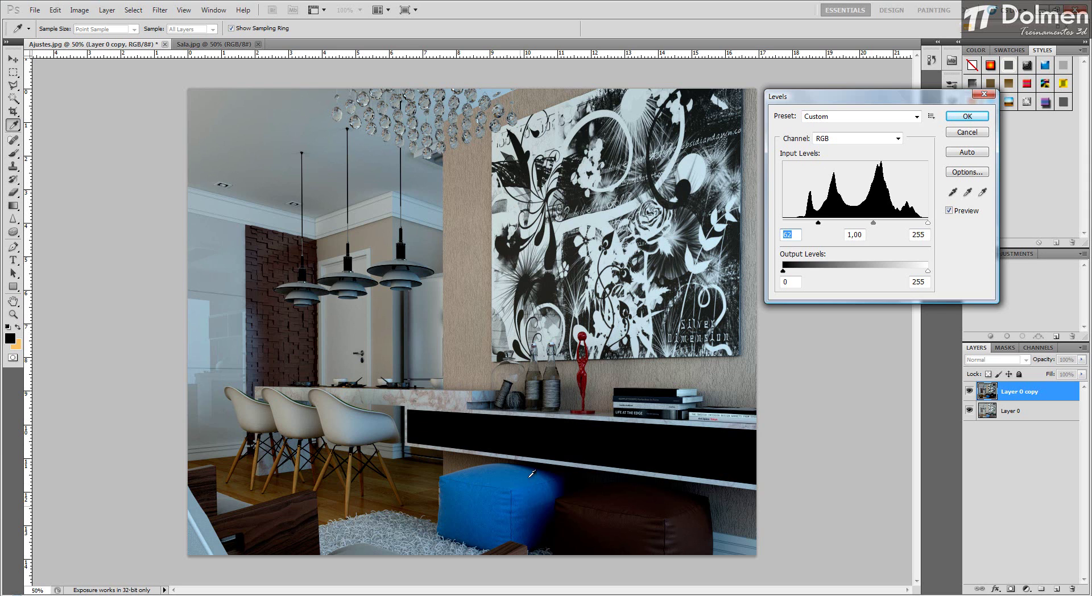
Reset the RGB black input level to 0 and try a midtone level of 2,81 before restoring it to 1,00
{"action": "left_click_drag", "start_coordinate": [818, 223], "coordinate": [783, 226]}
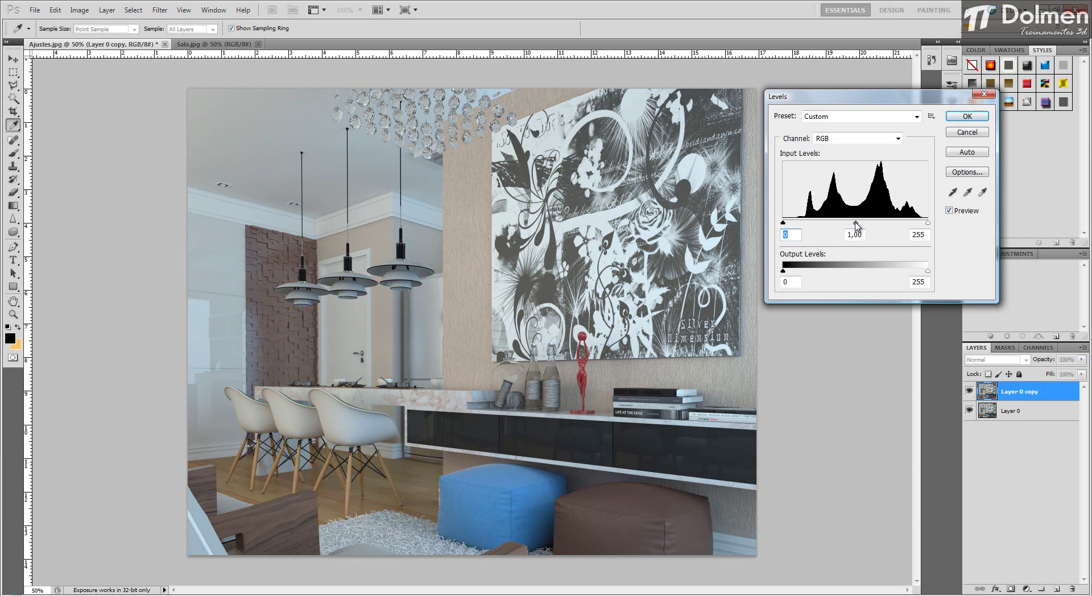
{"action": "left_click_drag", "start_coordinate": [853, 225], "coordinate": [817, 224]}
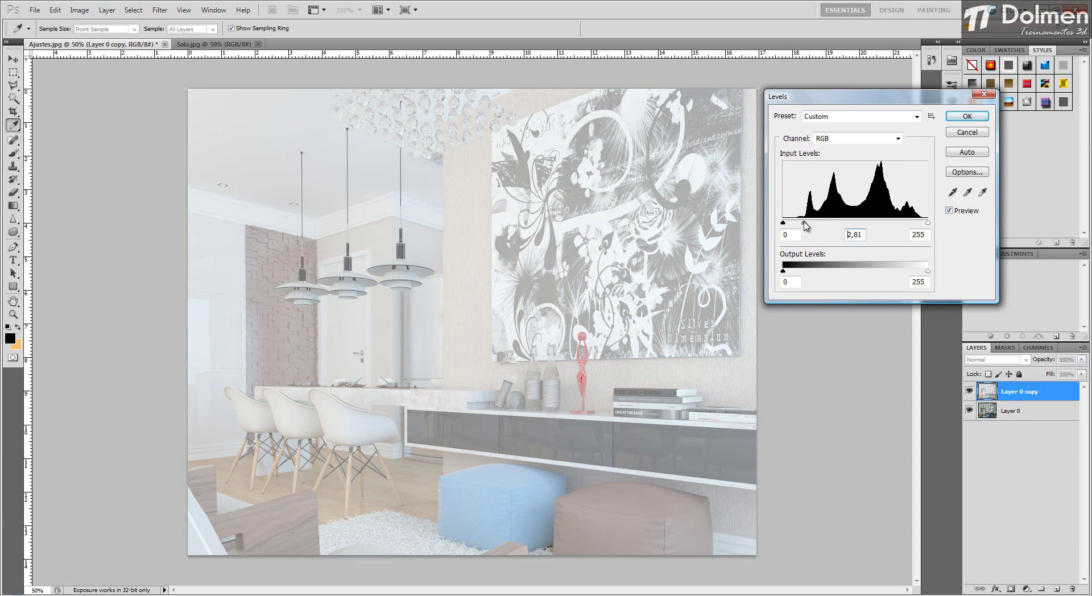
{"action": "left_click_drag", "start_coordinate": [817, 225], "coordinate": [860, 225]}
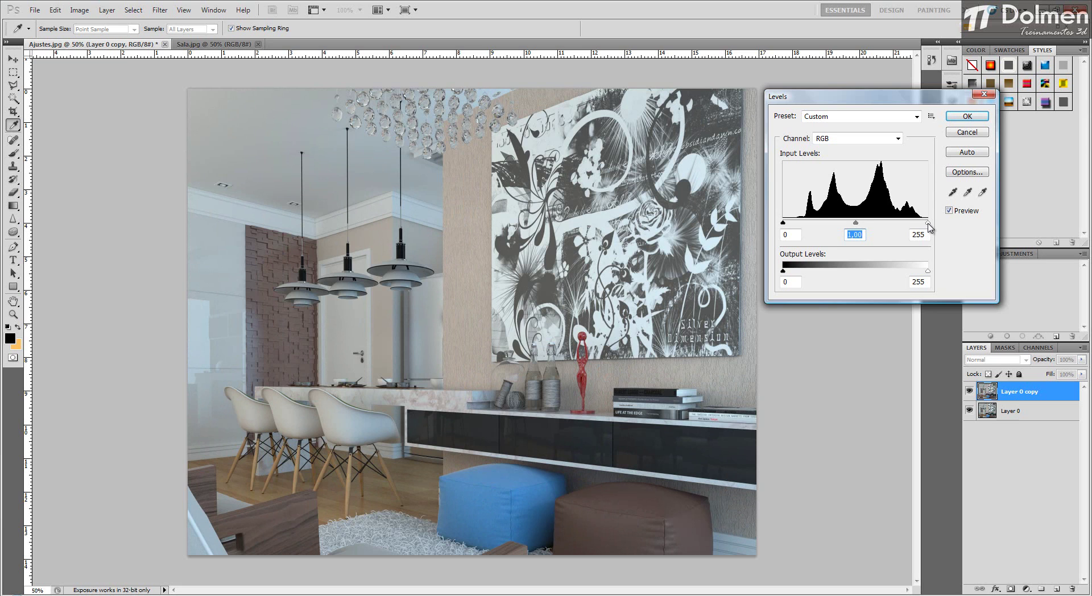
{"action": "mouse_move", "coordinate": [928, 223]}
{"action": "left_mouse_down"}
{"action": "mouse_move", "coordinate": [857, 224]}
{"action": "mouse_move", "coordinate": [931, 227]}
{"action": "left_mouse_up"}
Try RGB input levels of 30 for black, 1,25 for midtones and 222 for white
{"action": "left_click_drag", "start_coordinate": [784, 223], "coordinate": [795, 224]}
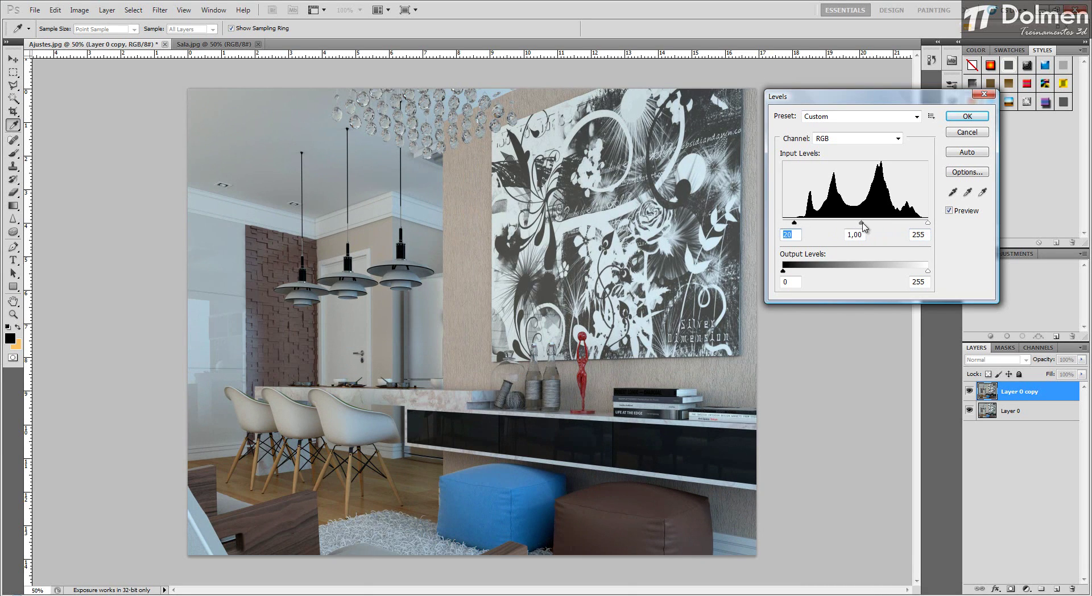
{"action": "left_click_drag", "start_coordinate": [862, 224], "coordinate": [851, 225]}
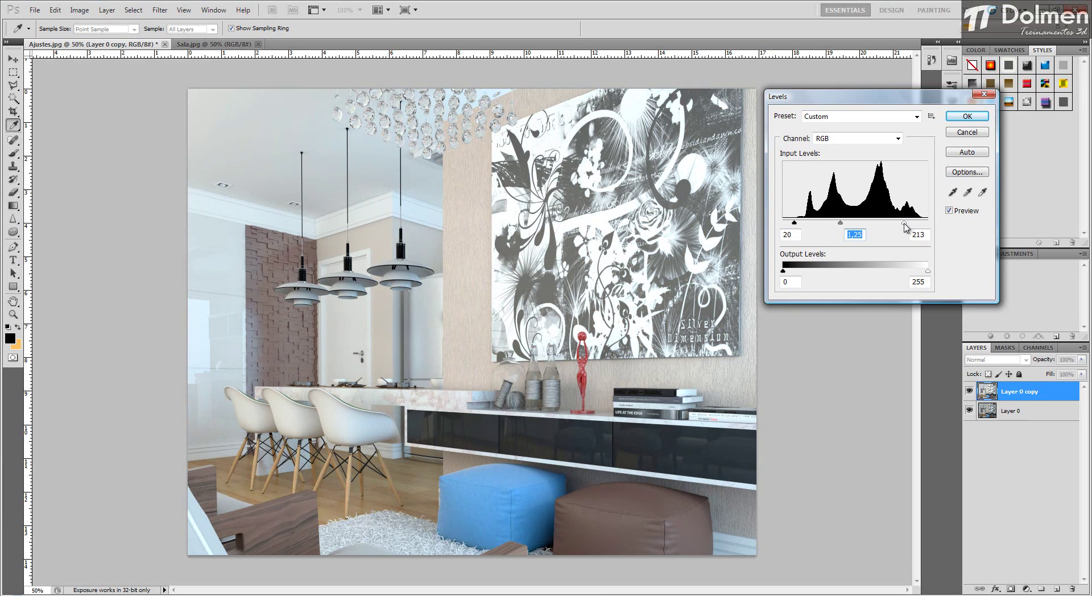
{"action": "left_click_drag", "start_coordinate": [925, 224], "coordinate": [901, 227]}
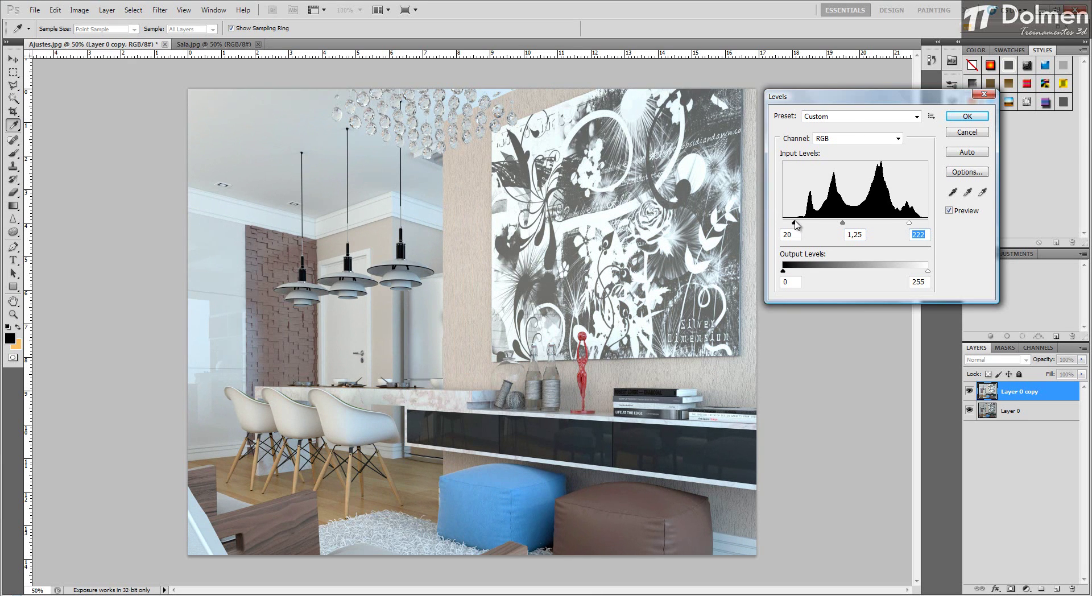
{"action": "left_click_drag", "start_coordinate": [795, 222], "coordinate": [800, 226]}
Toggle the Levels preview off and on to compare the RGB adjustment with the original image
{"action": "left_click", "coordinate": [949, 210]}
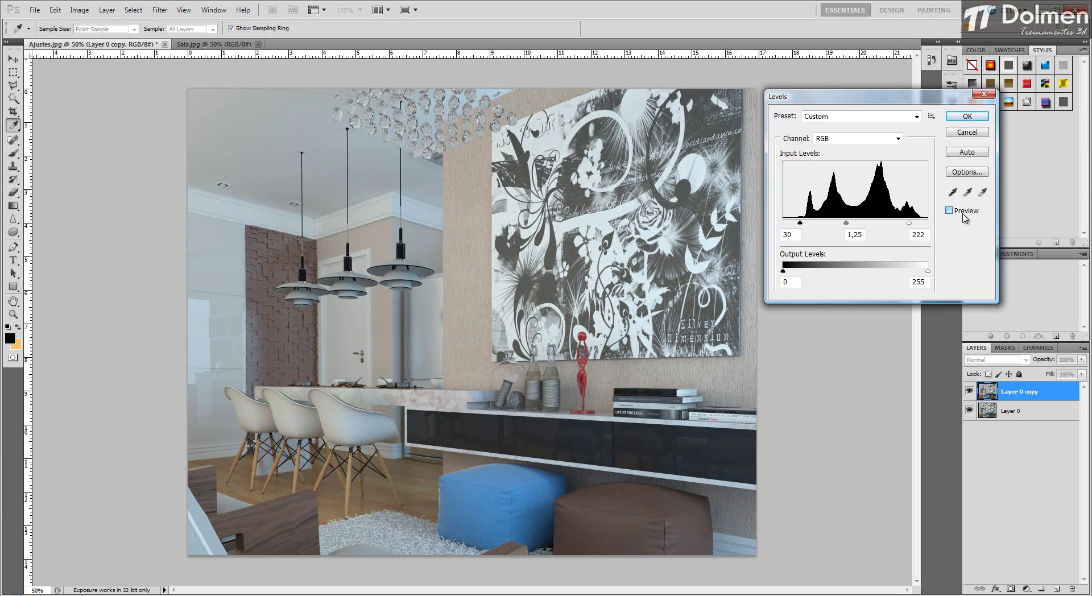
{"action": "left_click", "coordinate": [948, 210]}
{"action": "left_click", "coordinate": [963, 214]}
{"action": "left_click", "coordinate": [963, 214]}
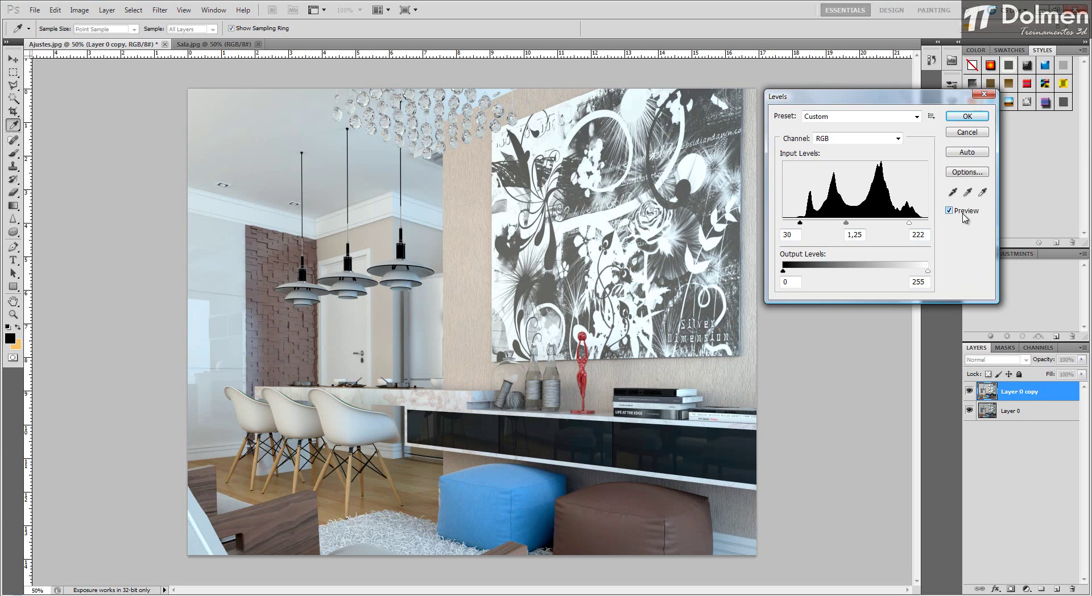
{"action": "left_click", "coordinate": [963, 214]}
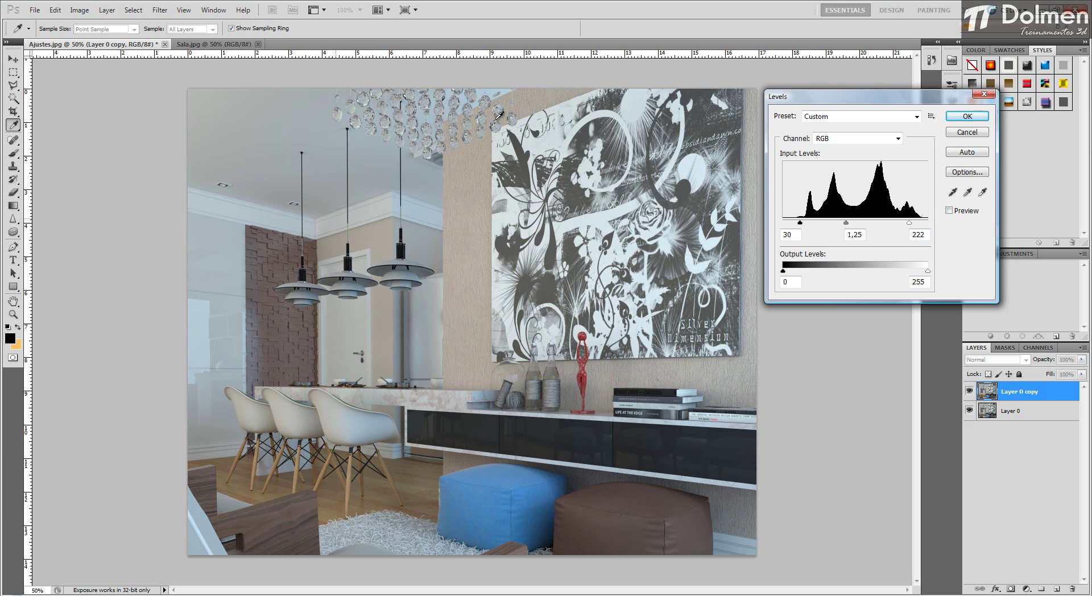
{"action": "left_click", "coordinate": [967, 212]}
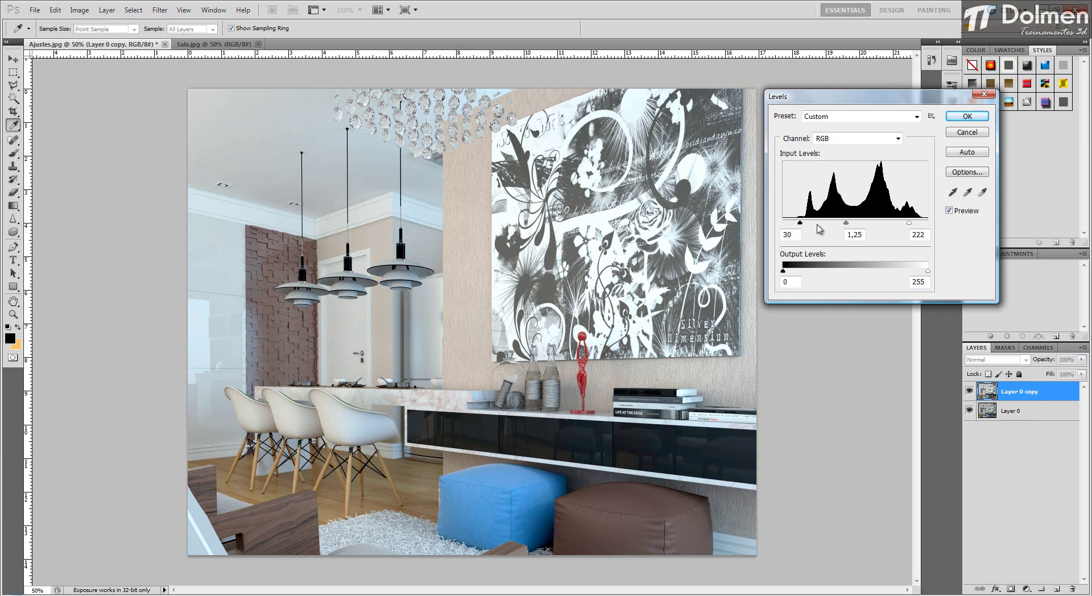
Try RGB input levels of 35, 1,34 and 220, and Red channel input levels of 26, 0,93 and 238
{"action": "left_click_drag", "start_coordinate": [801, 226], "coordinate": [909, 226]}
{"action": "left_click", "coordinate": [898, 138]}
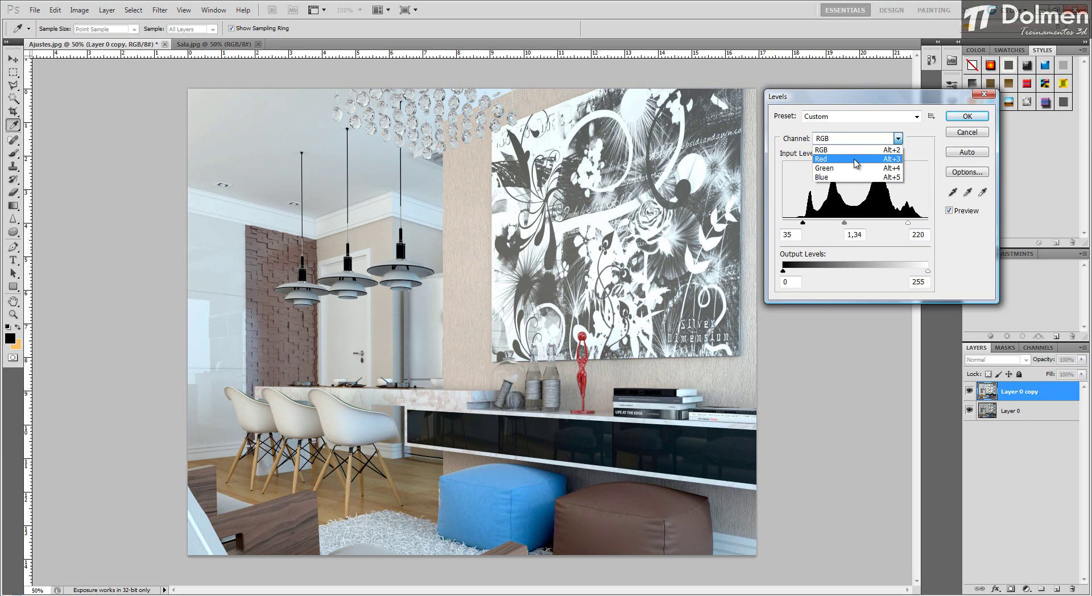
{"action": "left_click", "coordinate": [830, 163]}
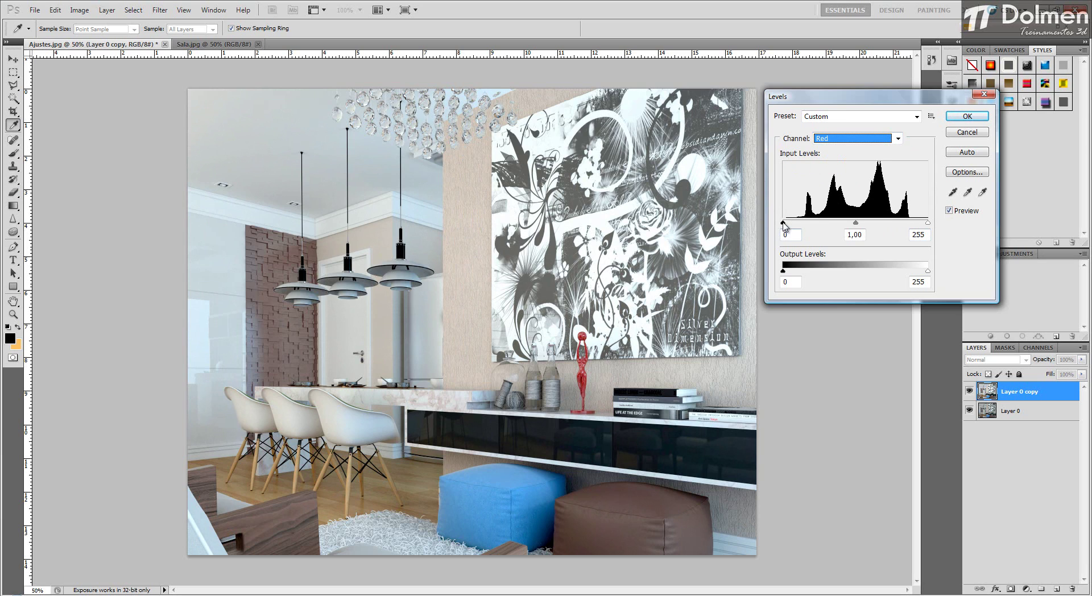
{"action": "mouse_move", "coordinate": [784, 226]}
{"action": "left_mouse_down"}
{"action": "mouse_move", "coordinate": [813, 227]}
{"action": "mouse_move", "coordinate": [800, 227]}
{"action": "left_mouse_up"}
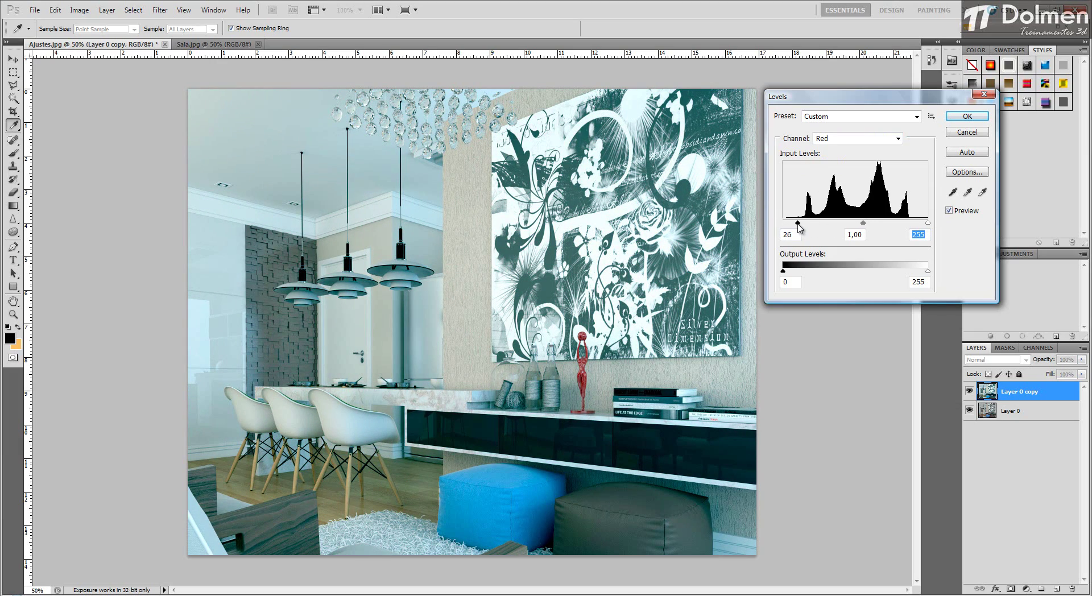
{"action": "left_click_drag", "start_coordinate": [927, 223], "coordinate": [862, 227]}
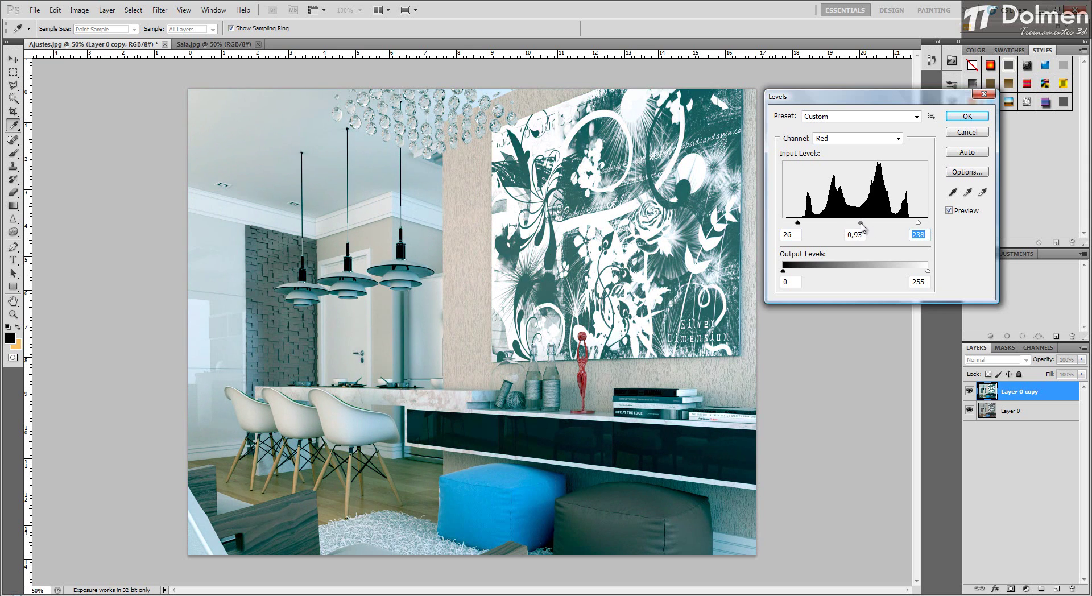
Try Green channel input levels of 16 for black and 1,12 for midtones, keeping white at 255
{"action": "left_click", "coordinate": [860, 139]}
{"action": "left_click", "coordinate": [847, 168]}
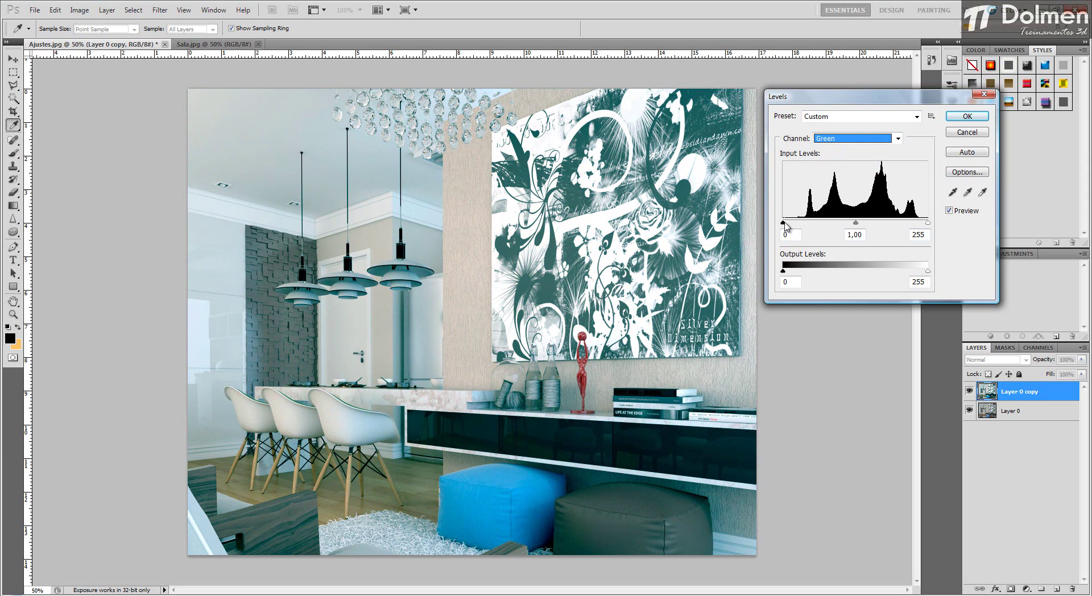
{"action": "left_click_drag", "start_coordinate": [784, 222], "coordinate": [792, 223]}
{"action": "left_click_drag", "start_coordinate": [860, 223], "coordinate": [856, 223]}
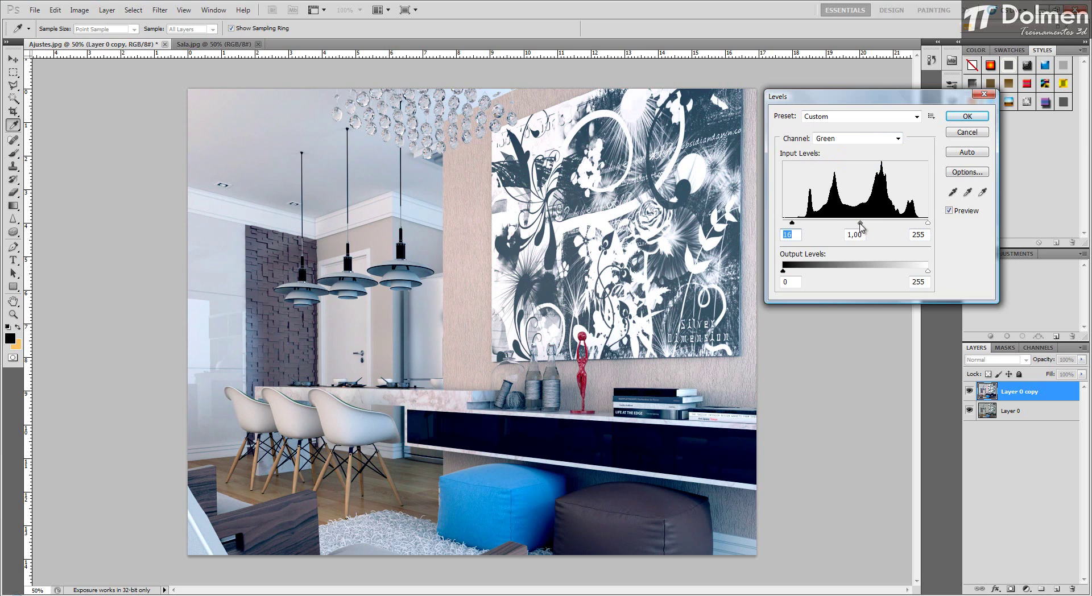
{"action": "left_click", "coordinate": [855, 225]}
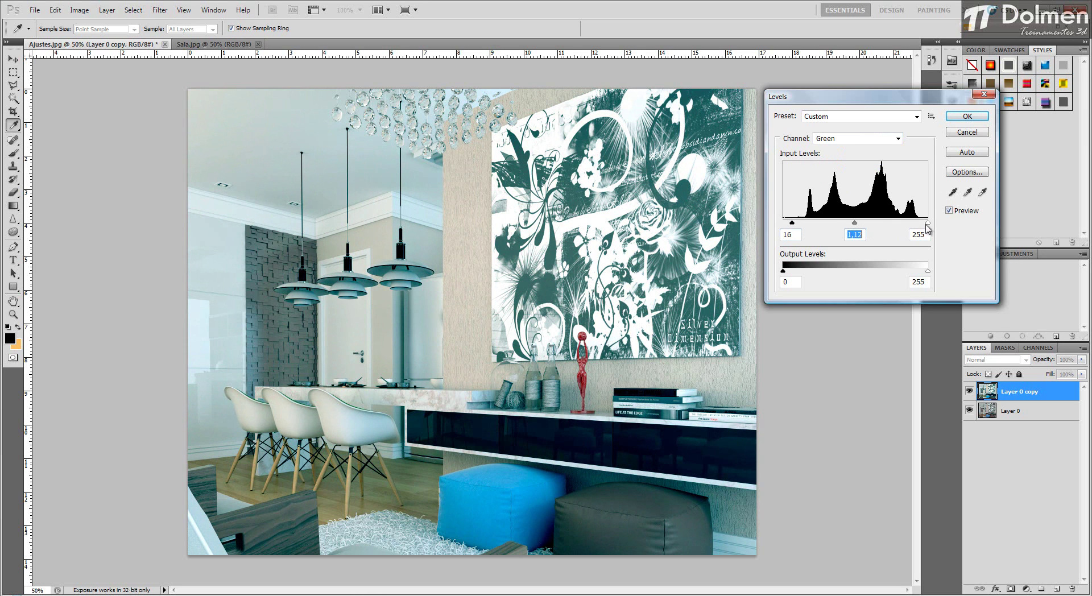
{"action": "mouse_move", "coordinate": [928, 223]}
{"action": "left_mouse_down"}
{"action": "mouse_move", "coordinate": [917, 224]}
{"action": "mouse_move", "coordinate": [939, 225]}
{"action": "left_mouse_up"}
Try Blue channel input levels of 15 for black and 1,06 for midtones, keeping white at 255
{"action": "left_click", "coordinate": [862, 140]}
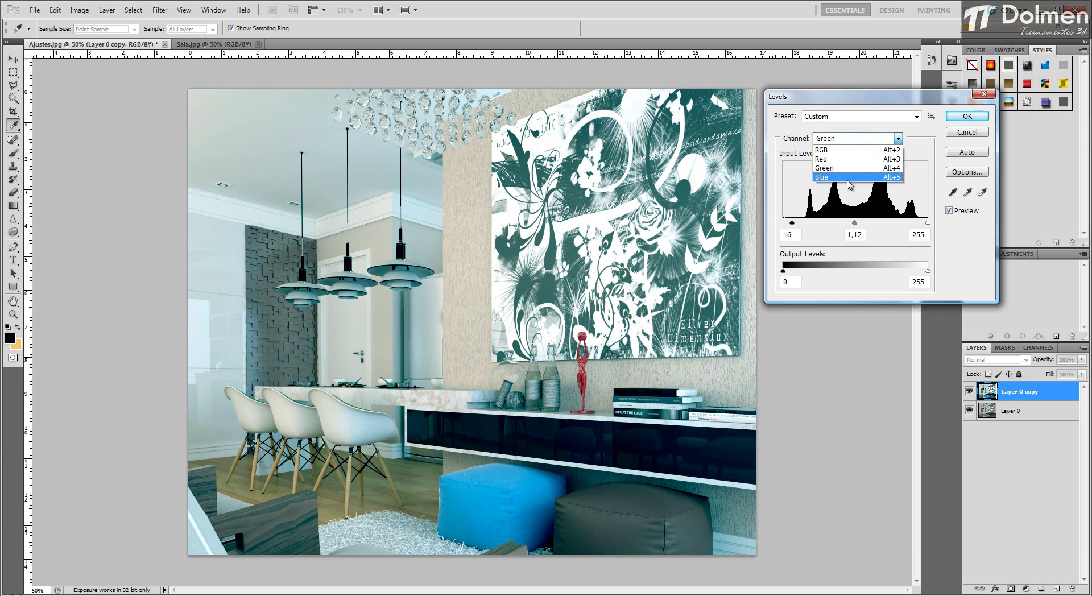
{"action": "left_click", "coordinate": [834, 177]}
{"action": "left_click_drag", "start_coordinate": [783, 223], "coordinate": [791, 225]}
{"action": "left_click_drag", "start_coordinate": [861, 223], "coordinate": [852, 227]}
{"action": "mouse_move", "coordinate": [928, 222]}
{"action": "left_mouse_down"}
{"action": "mouse_move", "coordinate": [907, 223]}
{"action": "mouse_move", "coordinate": [927, 222]}
{"action": "left_mouse_up"}
{"action": "left_click_drag", "start_coordinate": [850, 223], "coordinate": [858, 224]}
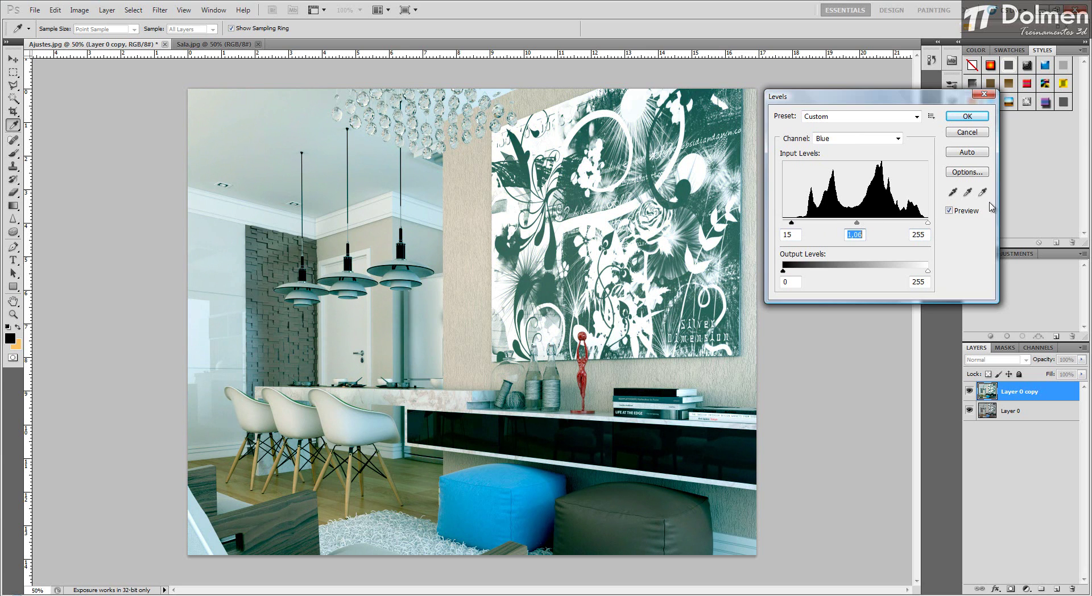
Compare the image with and without the per-channel Levels changes by switching the preview off and on
{"action": "left_click", "coordinate": [973, 211]}
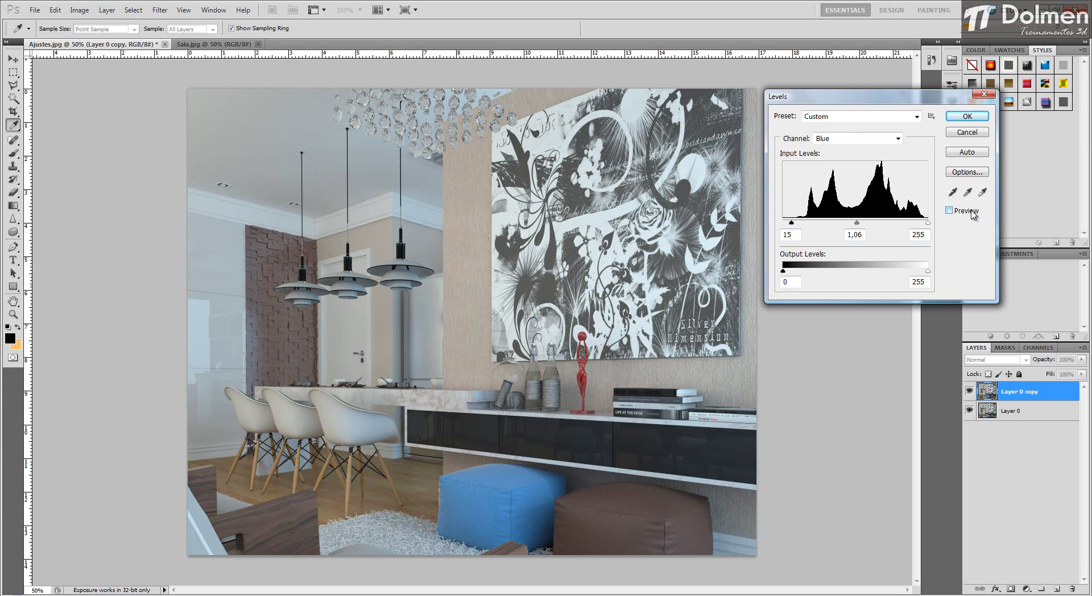
{"action": "left_click", "coordinate": [973, 214]}
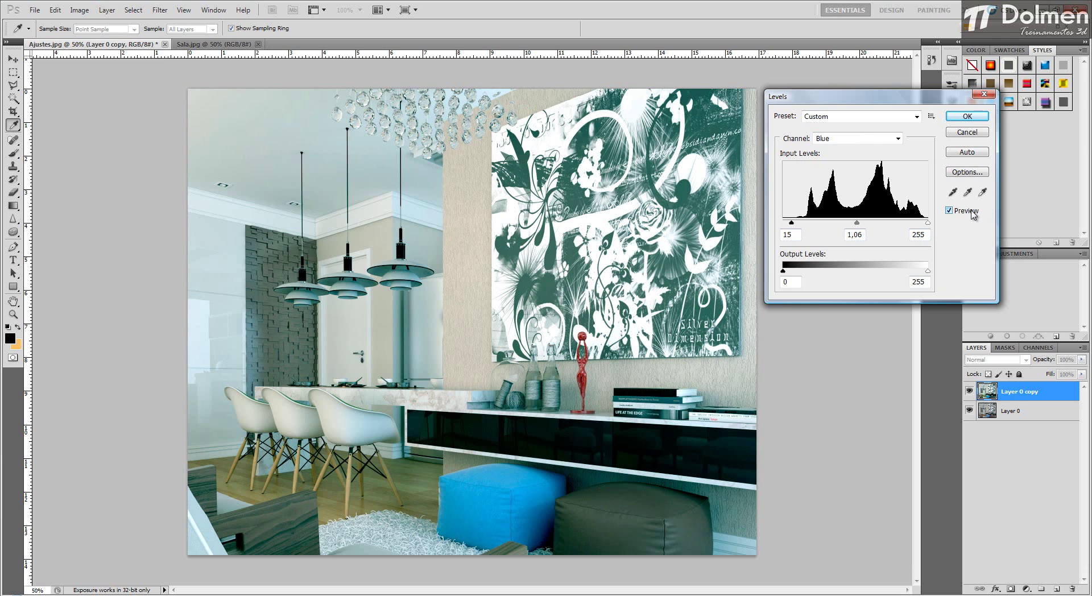
{"action": "left_click", "coordinate": [972, 214]}
{"action": "left_click", "coordinate": [973, 214]}
{"action": "left_click", "coordinate": [973, 214]}
{"action": "left_click", "coordinate": [973, 214]}
Try RGB input levels of 31, 1,30 and 210, and cancel the Levels adjustment
{"action": "left_click", "coordinate": [885, 139]}
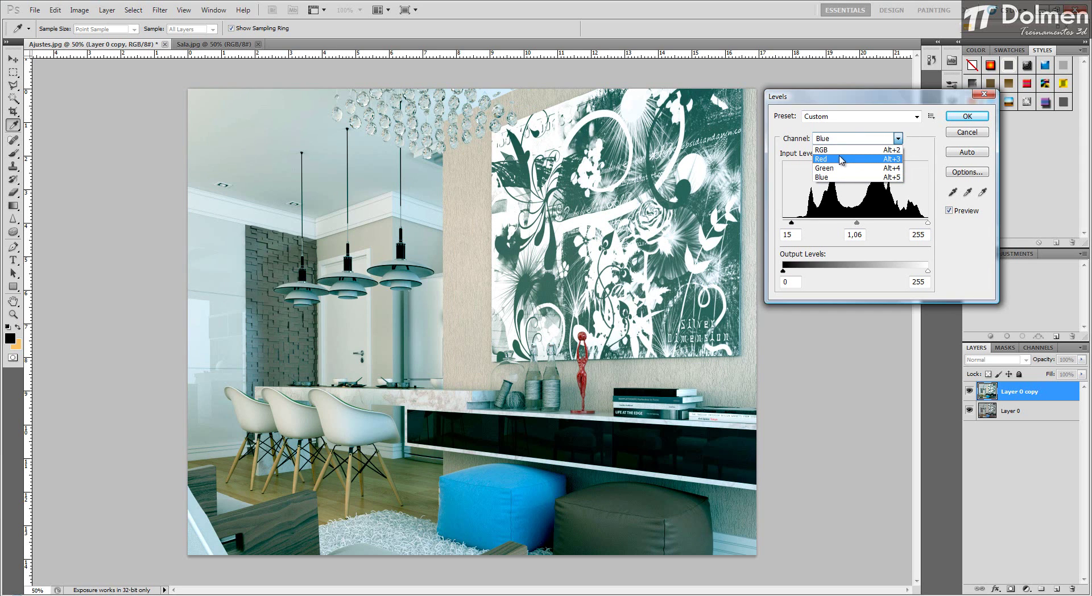
{"action": "left_click", "coordinate": [834, 150]}
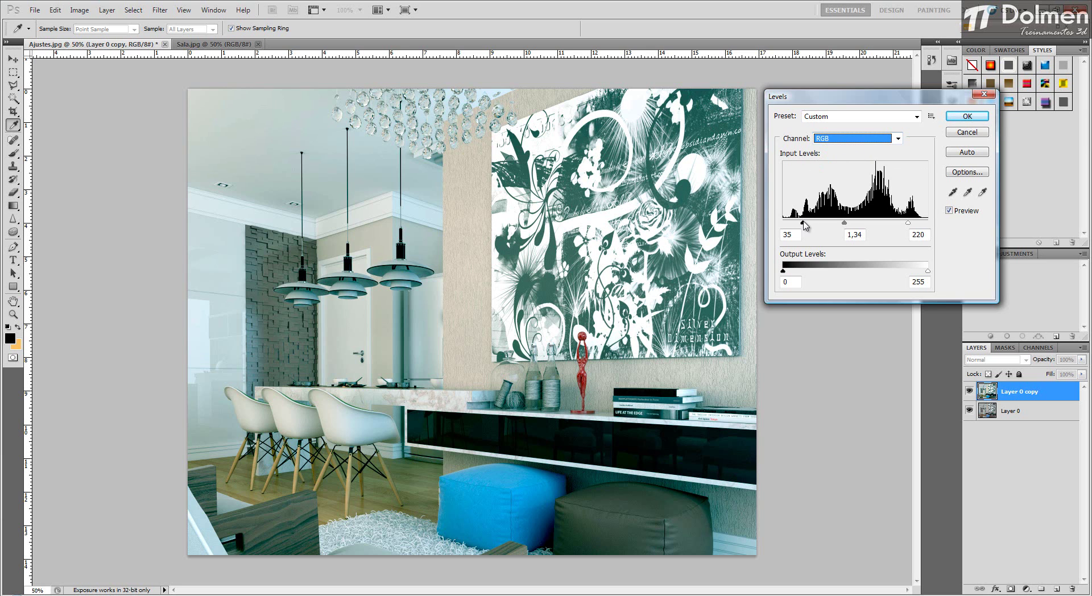
{"action": "left_click_drag", "start_coordinate": [802, 222], "coordinate": [841, 226]}
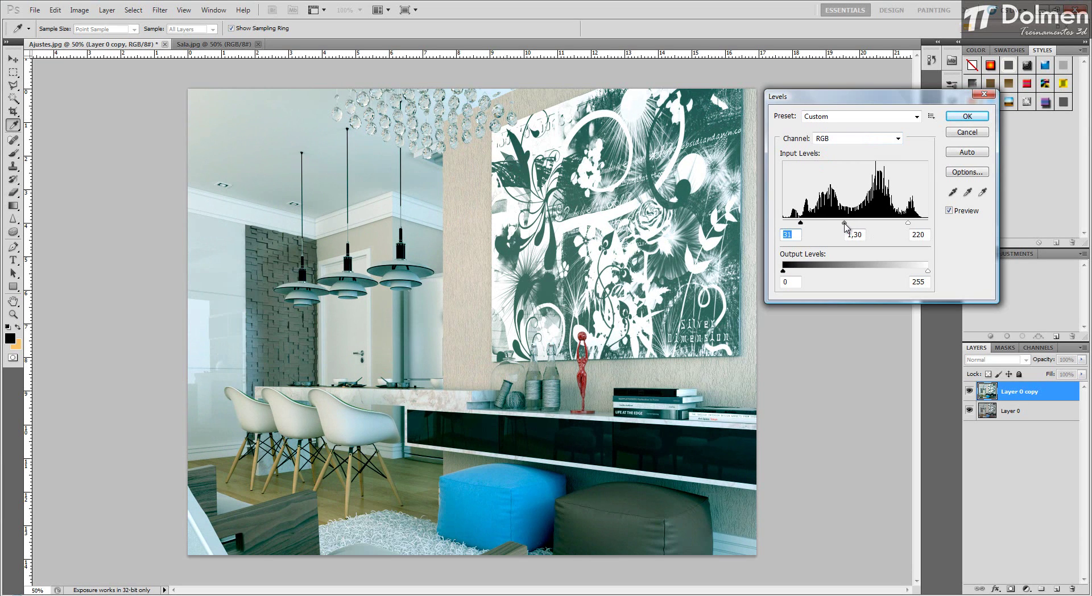
{"action": "left_click_drag", "start_coordinate": [908, 223], "coordinate": [904, 228]}
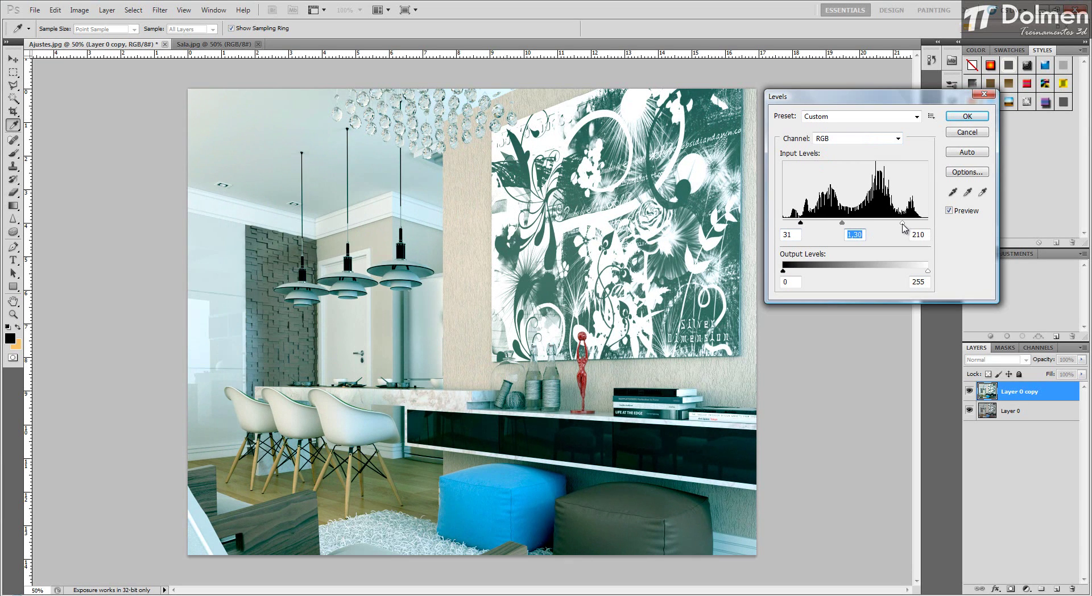
{"action": "key", "text": "Tab"}
{"action": "left_click", "coordinate": [967, 133]}
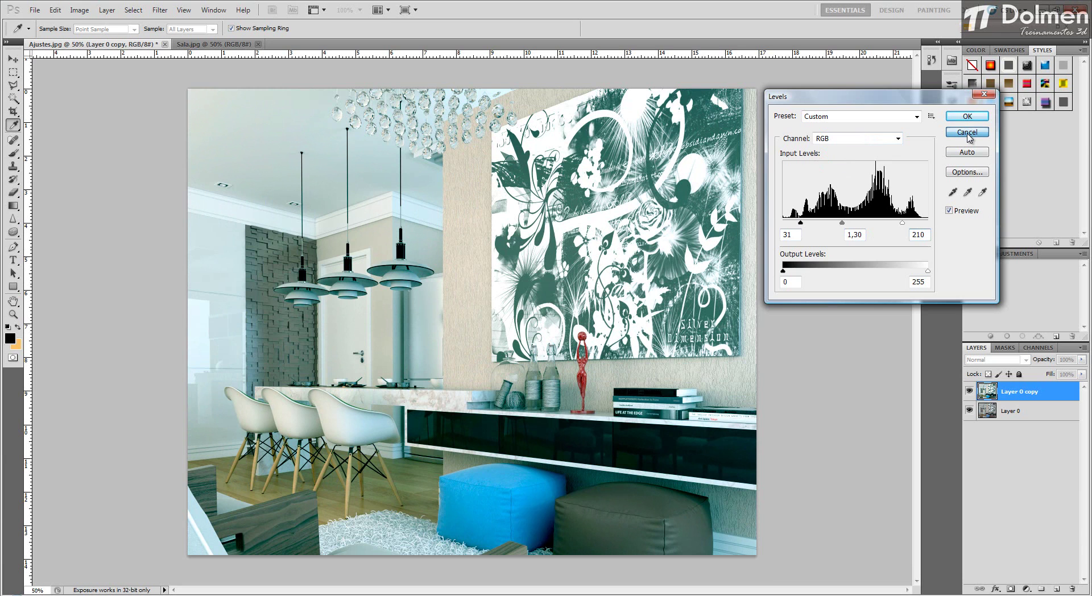
Open a Curves adjustment for the Layer 0 copy and reposition its dialog beside the image
{"action": "left_click", "coordinate": [80, 10]}
{"action": "mouse_move", "coordinate": [97, 29]}
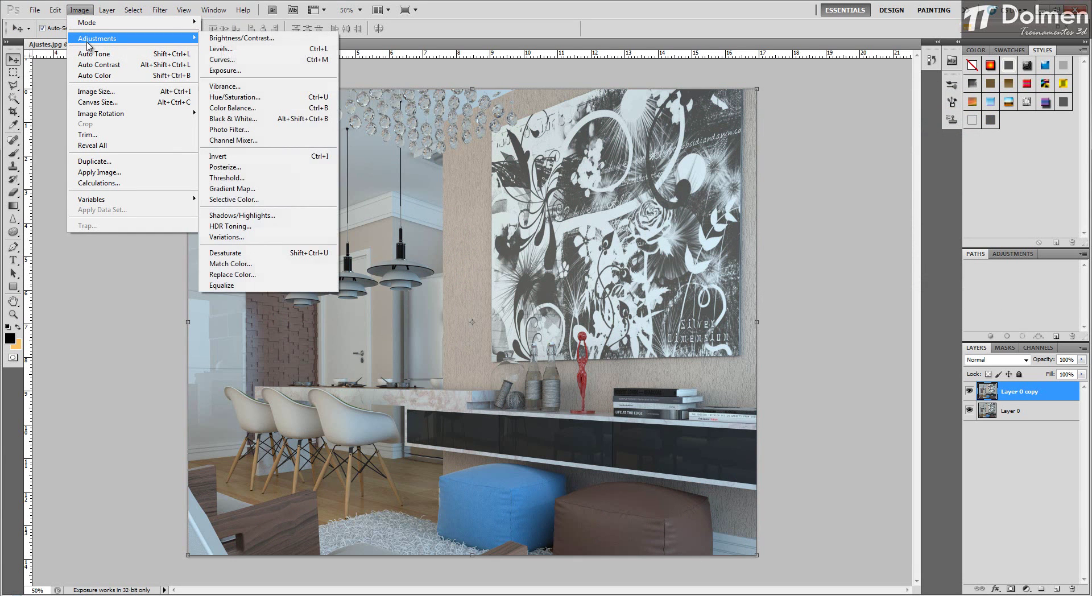
{"action": "left_click", "coordinate": [222, 59]}
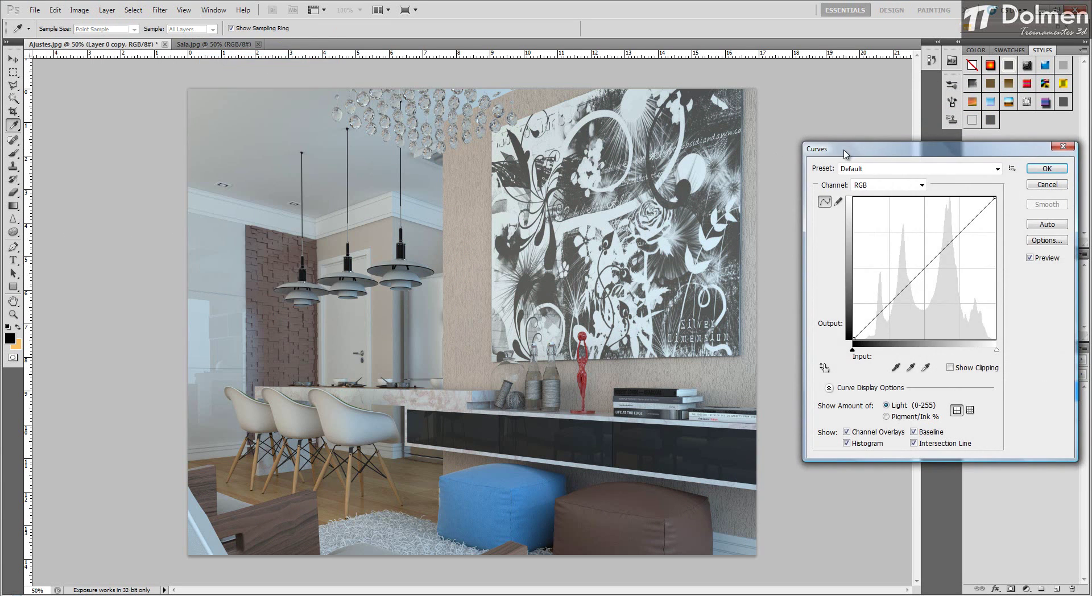
{"action": "left_click_drag", "start_coordinate": [871, 154], "coordinate": [829, 104]}
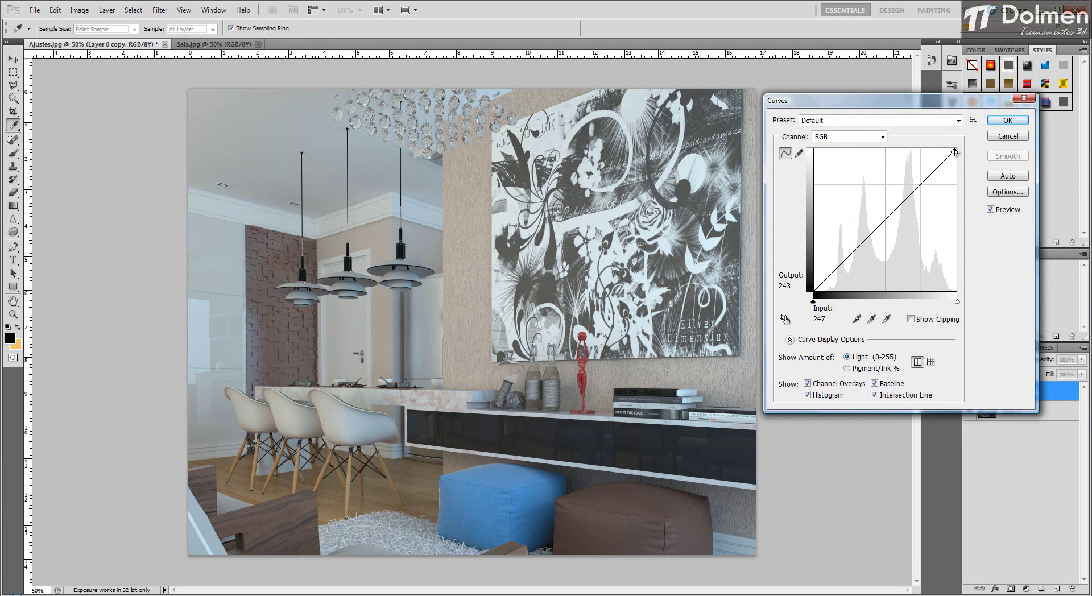
Try lowering the RGB curve's white end point and raising its black end point to output 123, restoring both to the diagonal
{"action": "mouse_move", "coordinate": [956, 151]}
{"action": "left_mouse_down"}
{"action": "mouse_move", "coordinate": [955, 244]}
{"action": "mouse_move", "coordinate": [910, 165]}
{"action": "mouse_move", "coordinate": [956, 149]}
{"action": "left_mouse_up"}
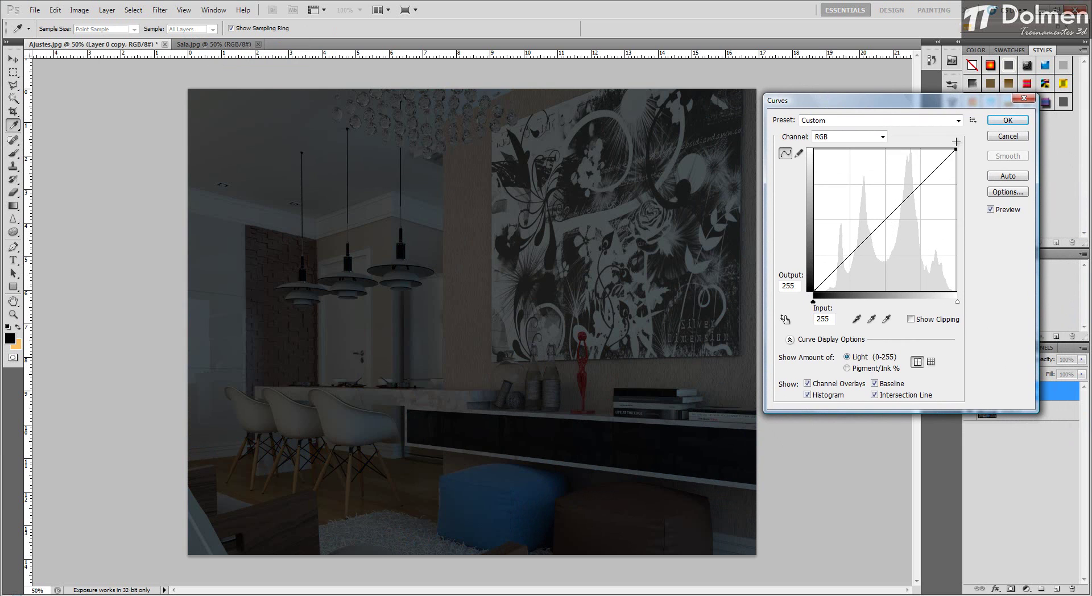
{"action": "left_click_drag", "start_coordinate": [814, 291], "coordinate": [815, 226]}
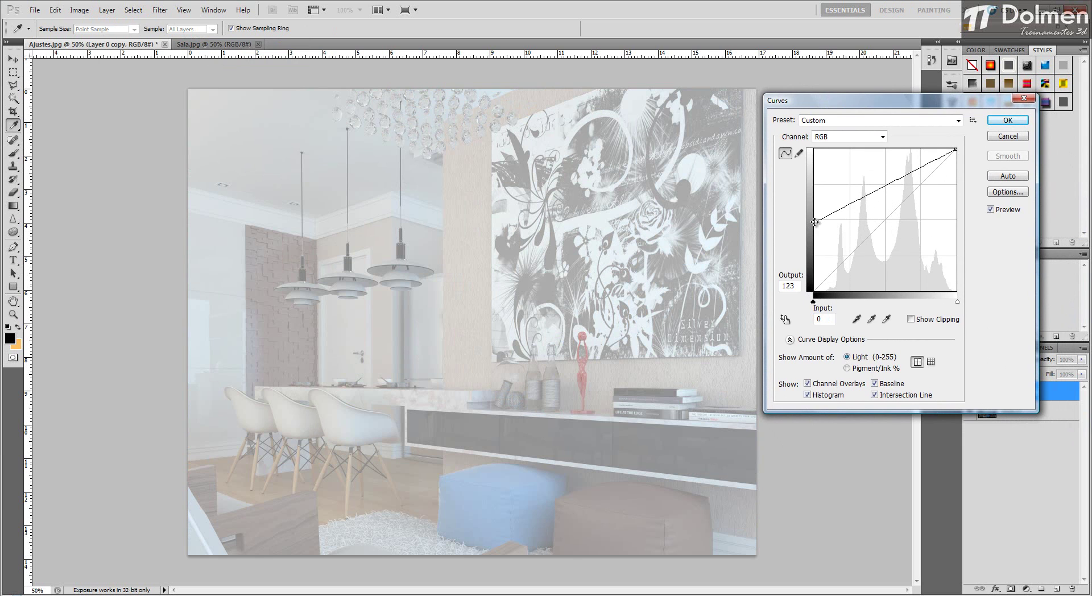
{"action": "left_click_drag", "start_coordinate": [814, 222], "coordinate": [814, 296]}
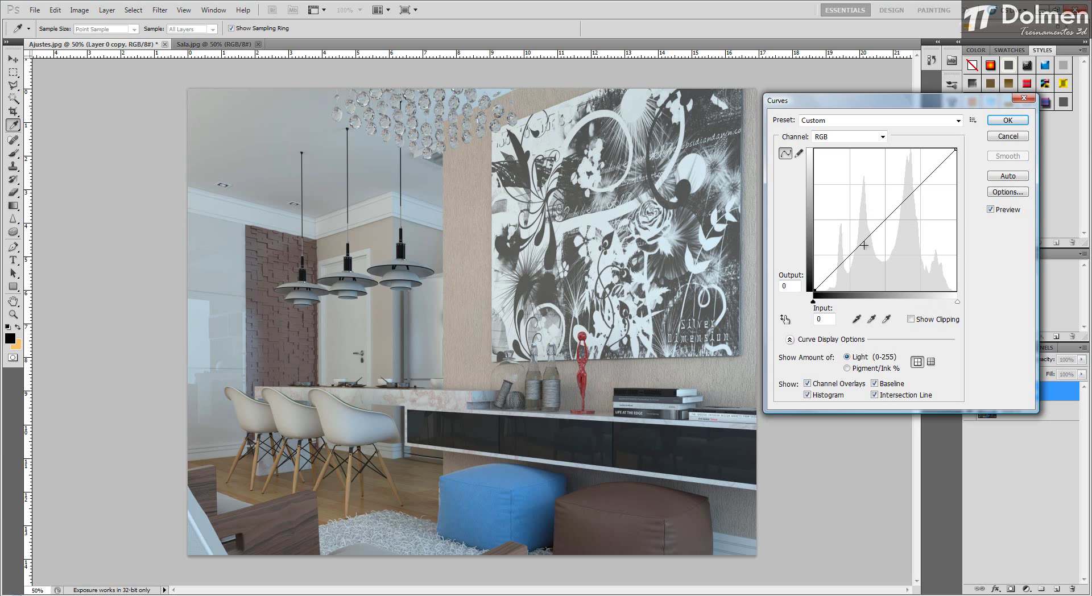
Shape the RGB curve into an S with a shadow point at input 48, output 35 and a highlight point at input 200, output 222
{"action": "left_click_drag", "start_coordinate": [839, 267], "coordinate": [840, 269]}
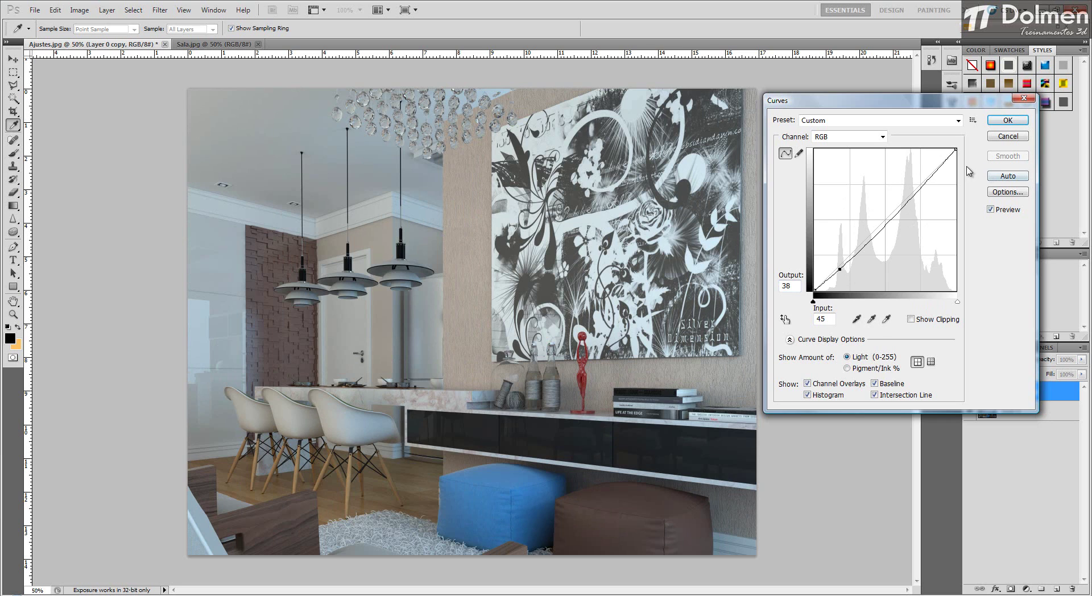
{"action": "left_click_drag", "start_coordinate": [930, 177], "coordinate": [925, 167]}
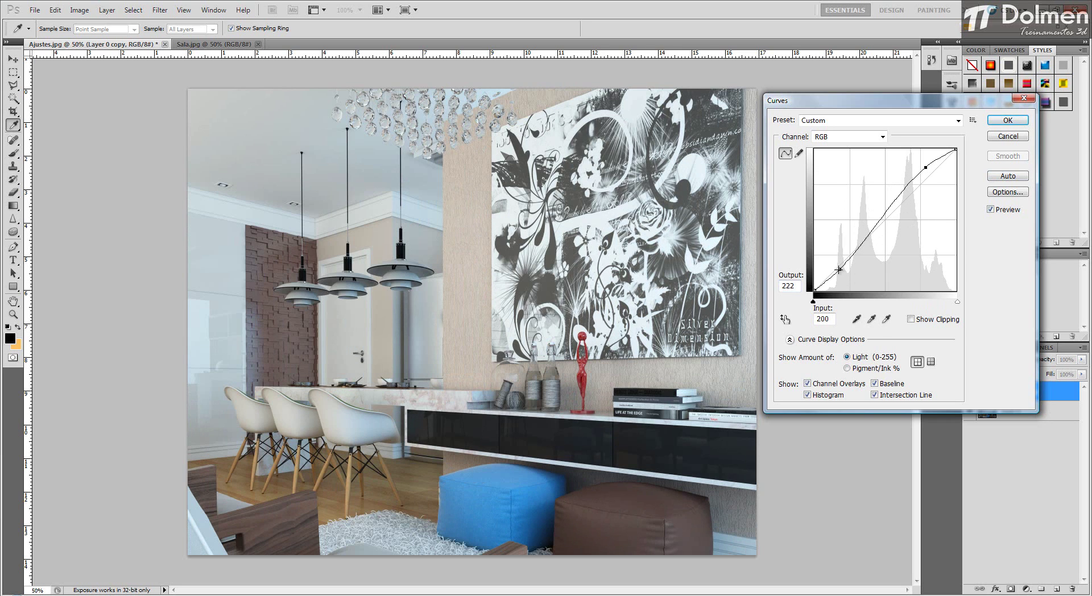
{"action": "left_click_drag", "start_coordinate": [838, 270], "coordinate": [841, 271]}
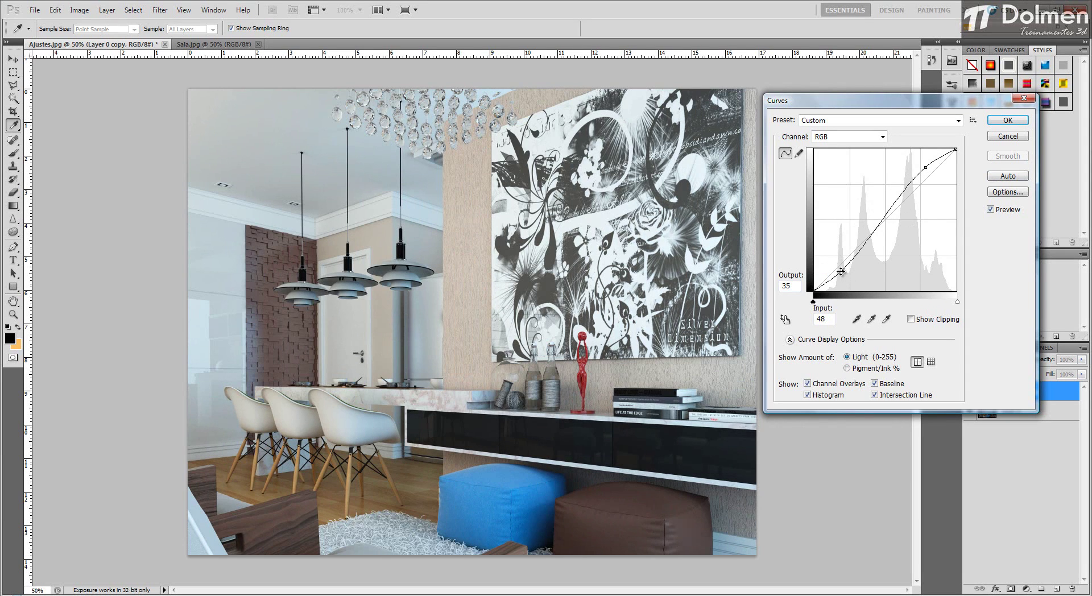
Move the RGB curve's highlight point to input 187, output 225, add a midtone point at input 111, output 133, and compare against the original
{"action": "left_click_drag", "start_coordinate": [925, 167], "coordinate": [918, 165]}
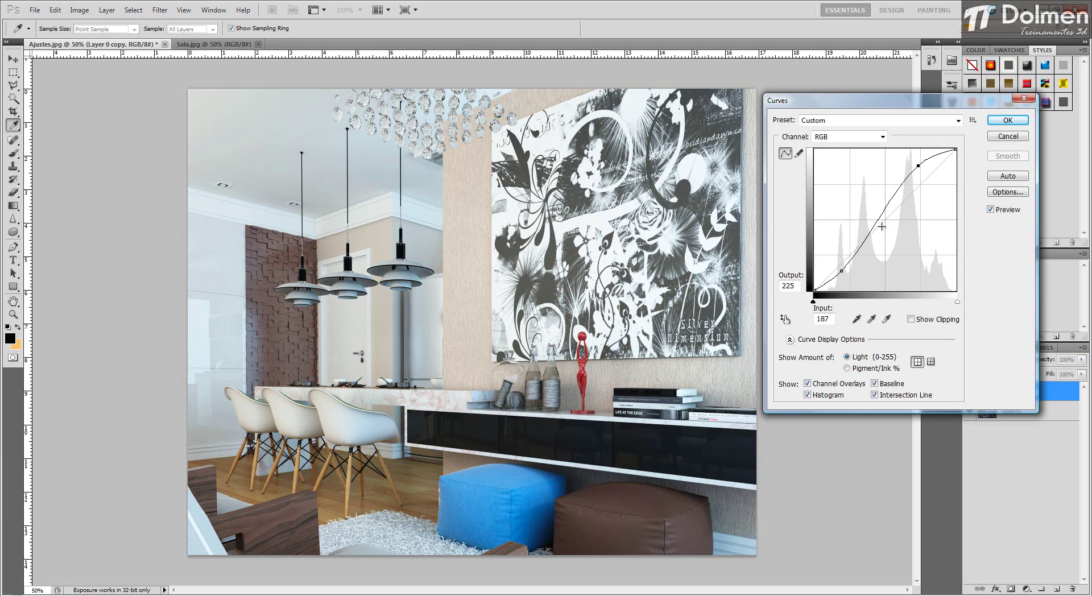
{"action": "mouse_move", "coordinate": [878, 217]}
{"action": "left_mouse_down"}
{"action": "mouse_move", "coordinate": [865, 210]}
{"action": "mouse_move", "coordinate": [877, 219]}
{"action": "left_mouse_up"}
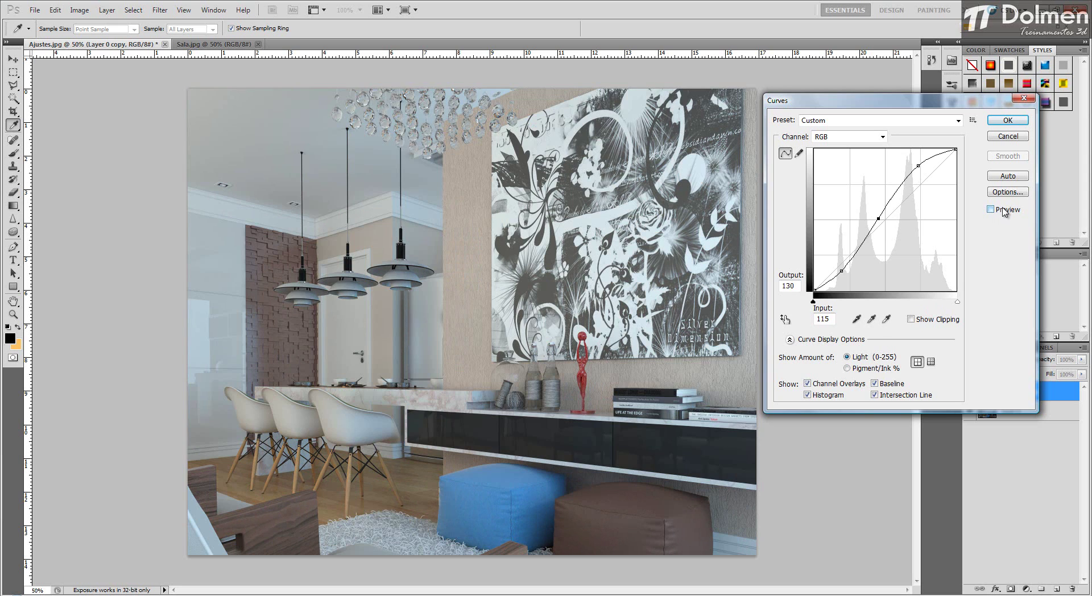
{"action": "left_click", "coordinate": [1003, 210]}
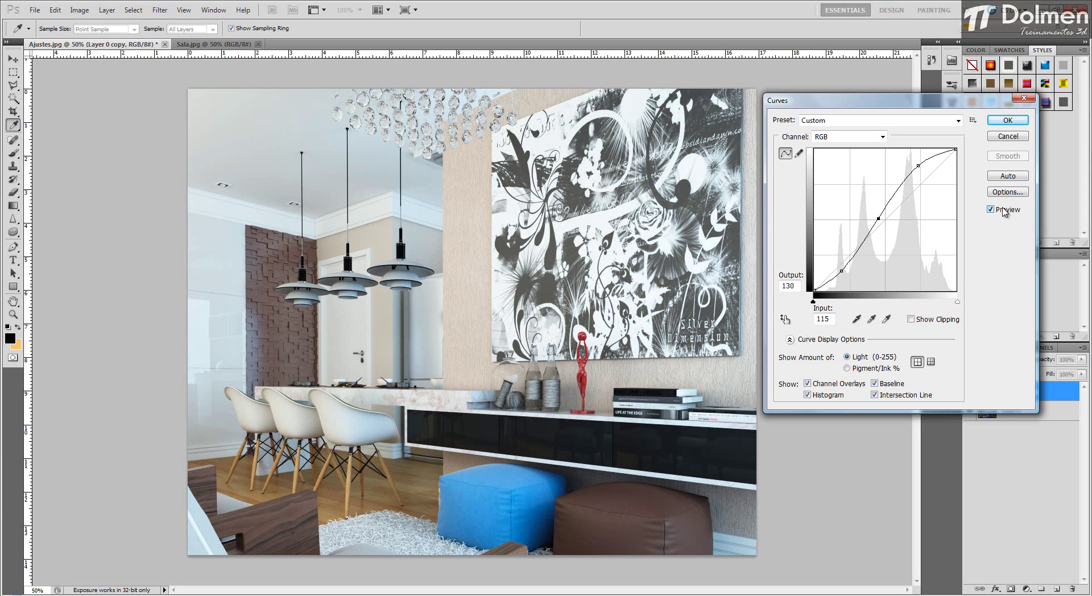
{"action": "left_click", "coordinate": [1003, 210]}
{"action": "left_click", "coordinate": [1002, 212]}
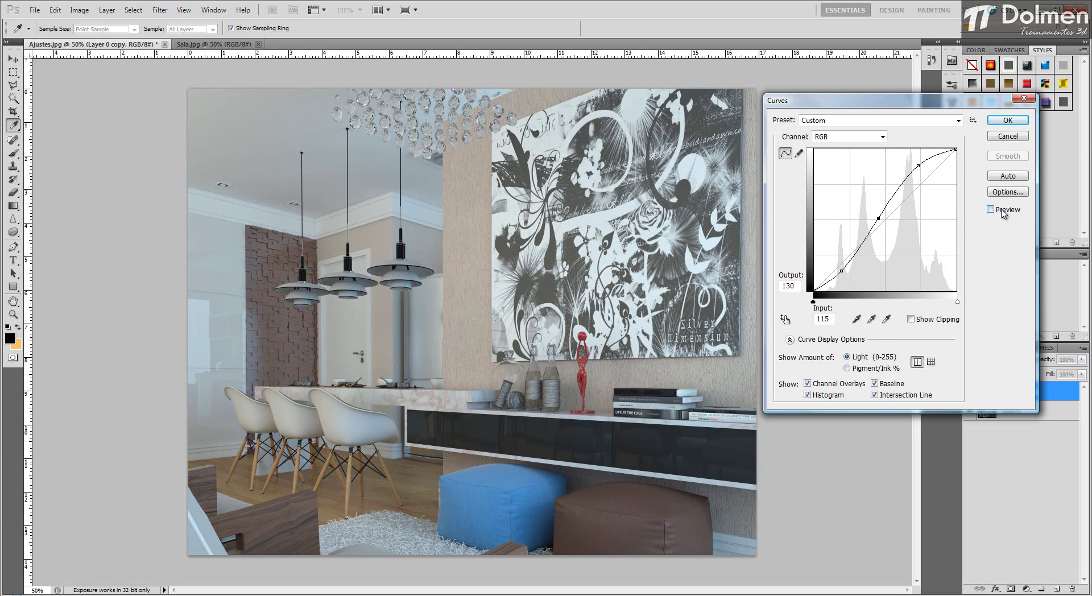
{"action": "left_click", "coordinate": [1002, 212]}
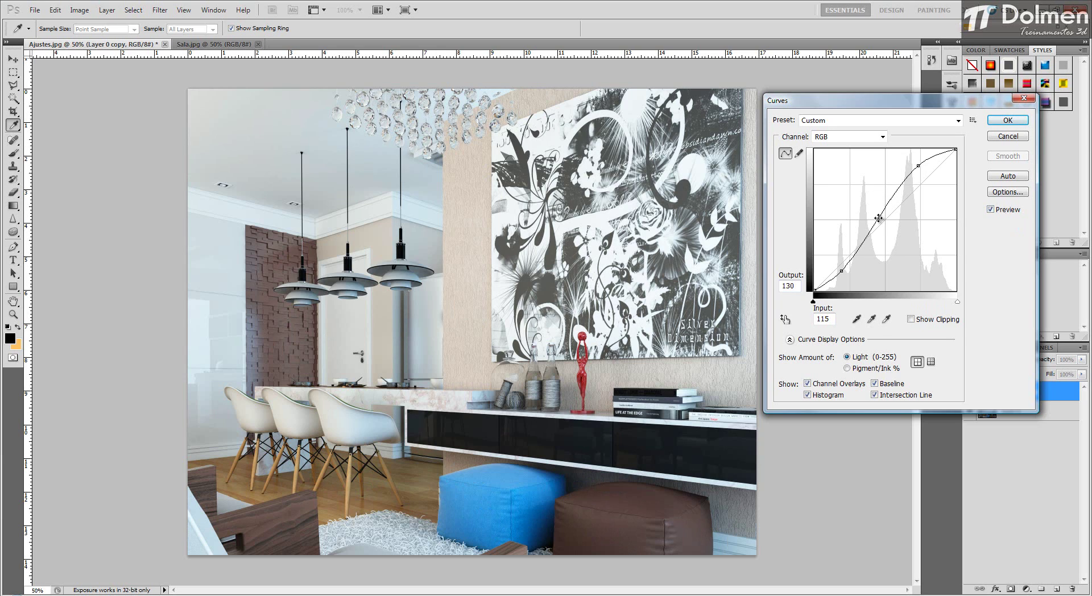
{"action": "left_click_drag", "start_coordinate": [878, 218], "coordinate": [877, 216]}
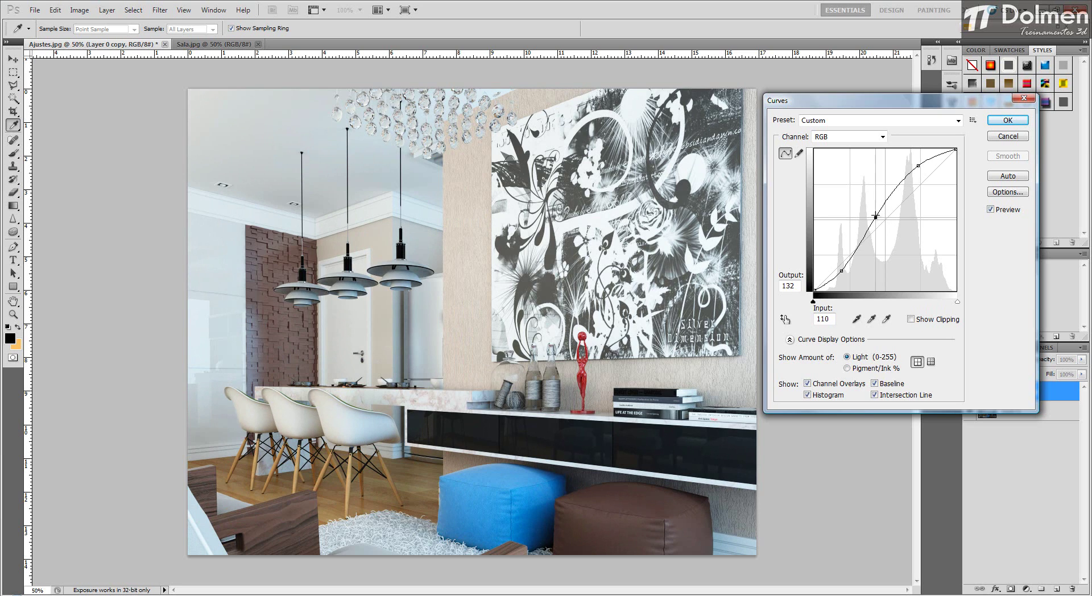
{"action": "left_click_drag", "start_coordinate": [876, 217], "coordinate": [875, 217]}
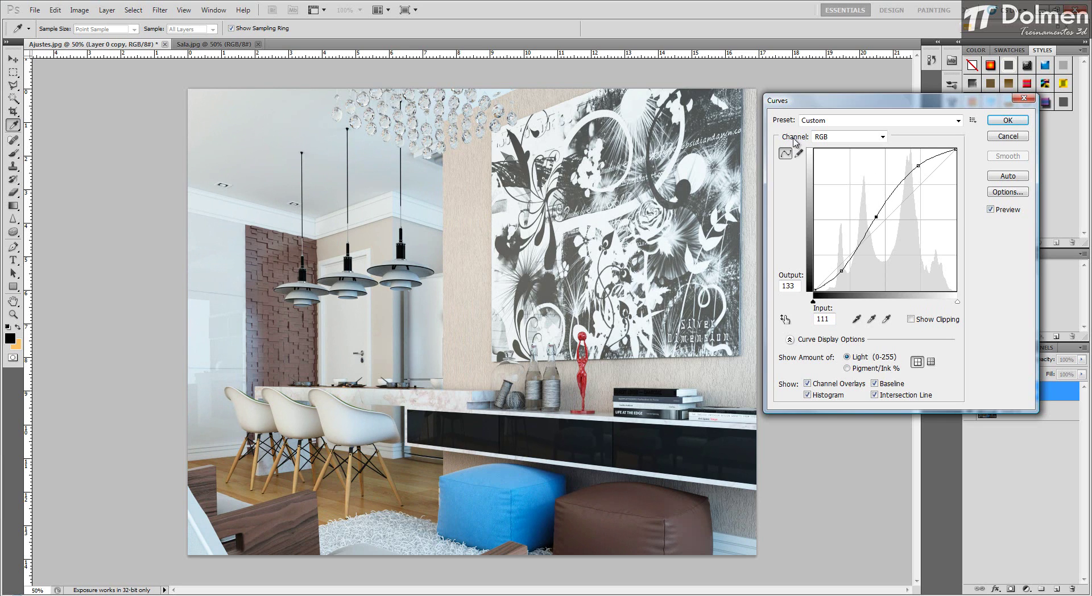
Lower the midtones at input 125 to output 112 on the Red curve and output 113 on the Green curve
{"action": "left_click", "coordinate": [883, 137]}
{"action": "left_click", "coordinate": [872, 158]}
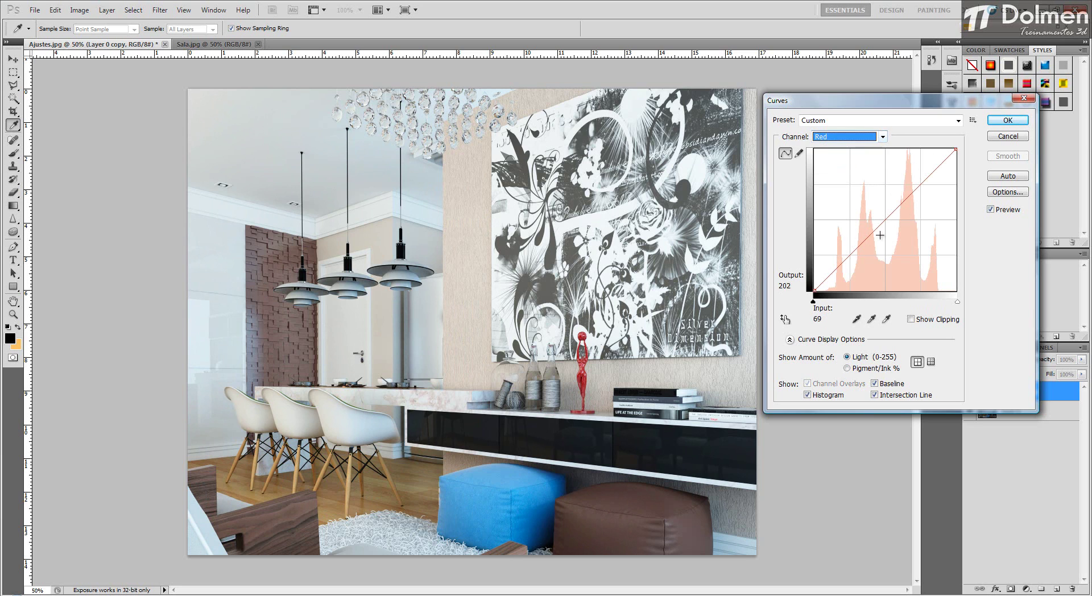
{"action": "mouse_move", "coordinate": [879, 225]}
{"action": "left_mouse_down"}
{"action": "mouse_move", "coordinate": [879, 215]}
{"action": "mouse_move", "coordinate": [891, 233]}
{"action": "mouse_move", "coordinate": [884, 228]}
{"action": "left_mouse_up"}
{"action": "left_click", "coordinate": [864, 140]}
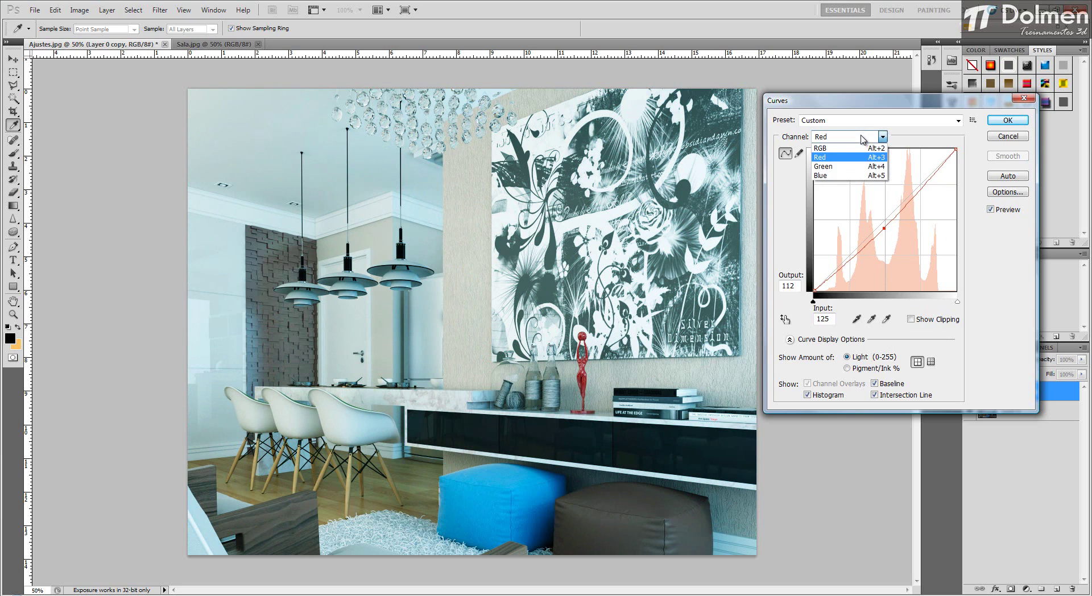
{"action": "left_click", "coordinate": [847, 170]}
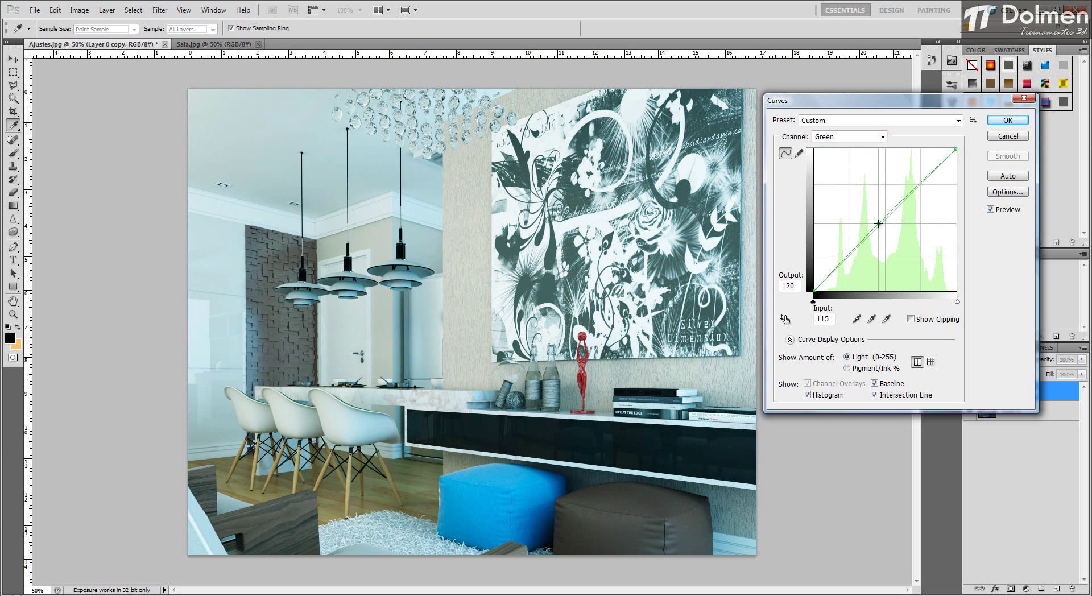
{"action": "left_click_drag", "start_coordinate": [880, 226], "coordinate": [883, 227]}
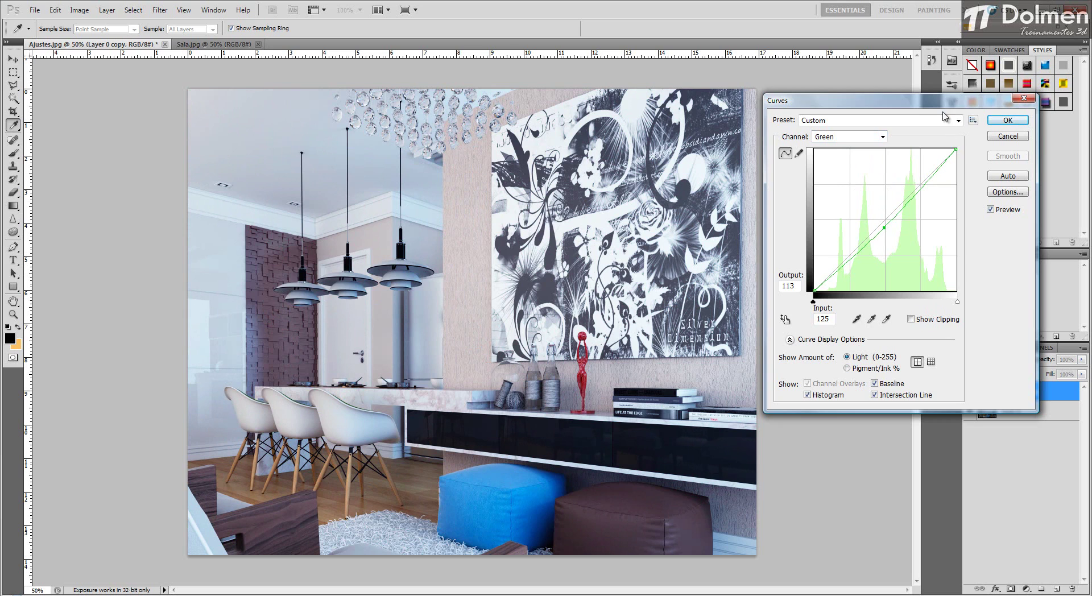
Add three points to the Blue curve: a shadow point, a midtone at input 128, output 126, and a highlight at input 209, output 199
{"action": "left_click", "coordinate": [868, 140]}
{"action": "left_click", "coordinate": [839, 181]}
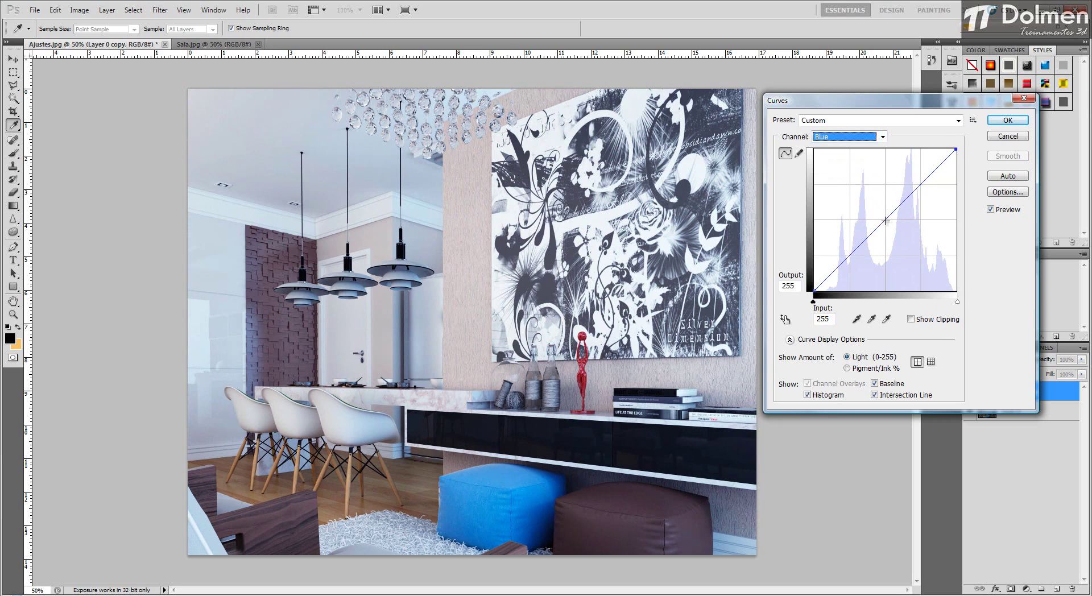
{"action": "left_click_drag", "start_coordinate": [886, 220], "coordinate": [884, 220]}
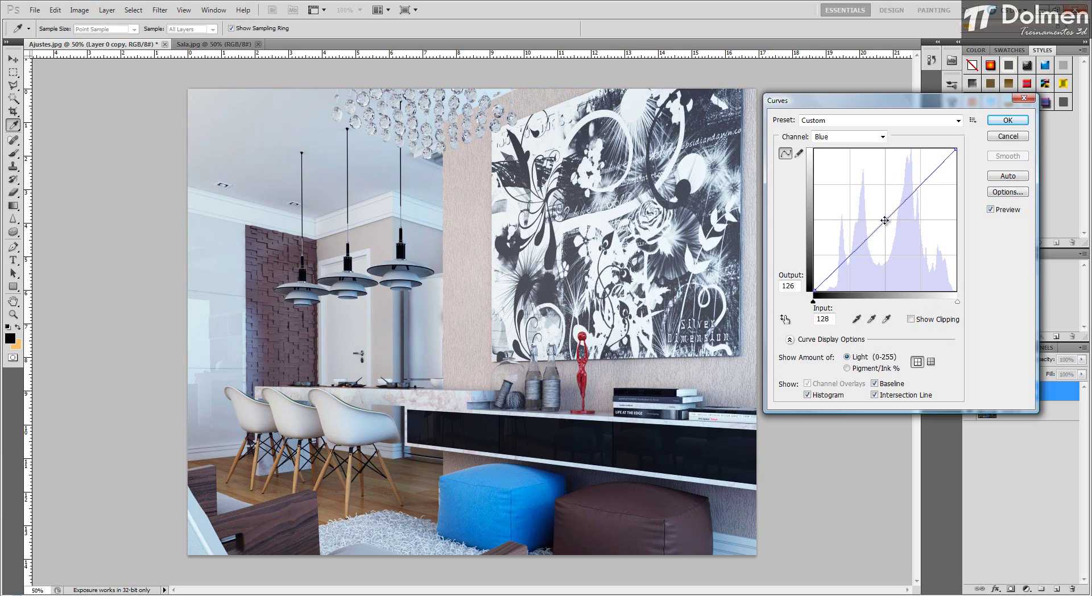
{"action": "left_click", "coordinate": [842, 267]}
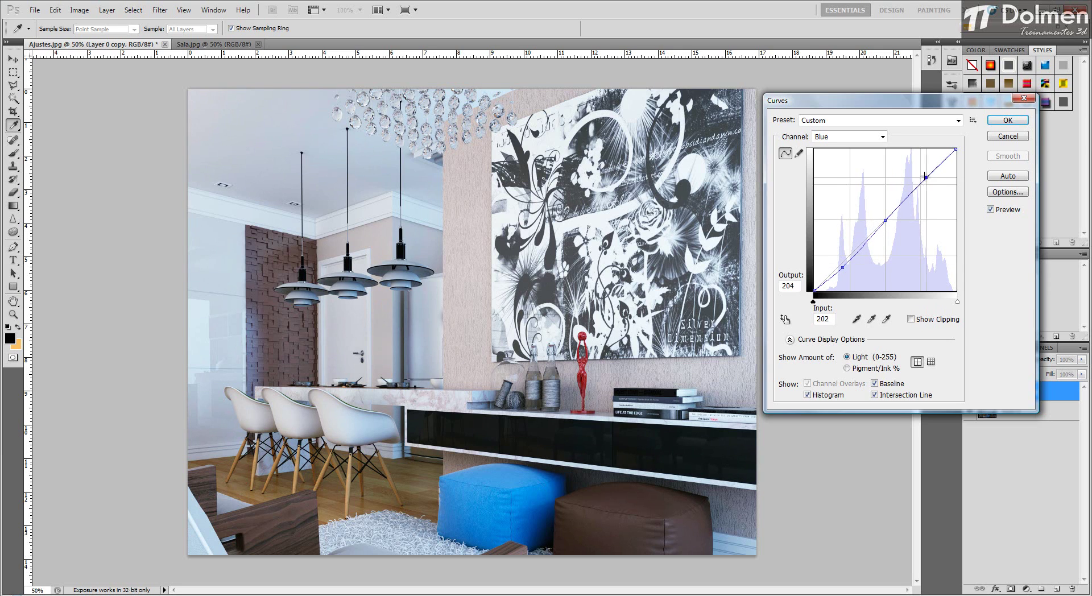
{"action": "left_click_drag", "start_coordinate": [927, 178], "coordinate": [930, 180]}
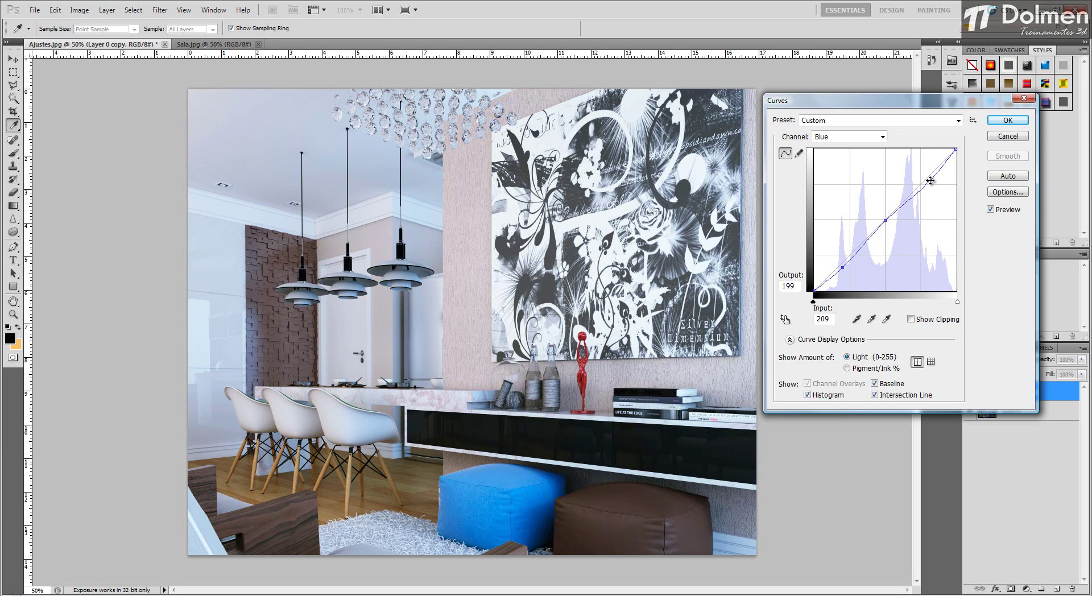
Add a shadow point at input 49, output 45 and a highlight point at input 204, output 199 to the Green curve
{"action": "left_click", "coordinate": [882, 137]}
{"action": "left_click", "coordinate": [834, 167]}
{"action": "left_click", "coordinate": [841, 266]}
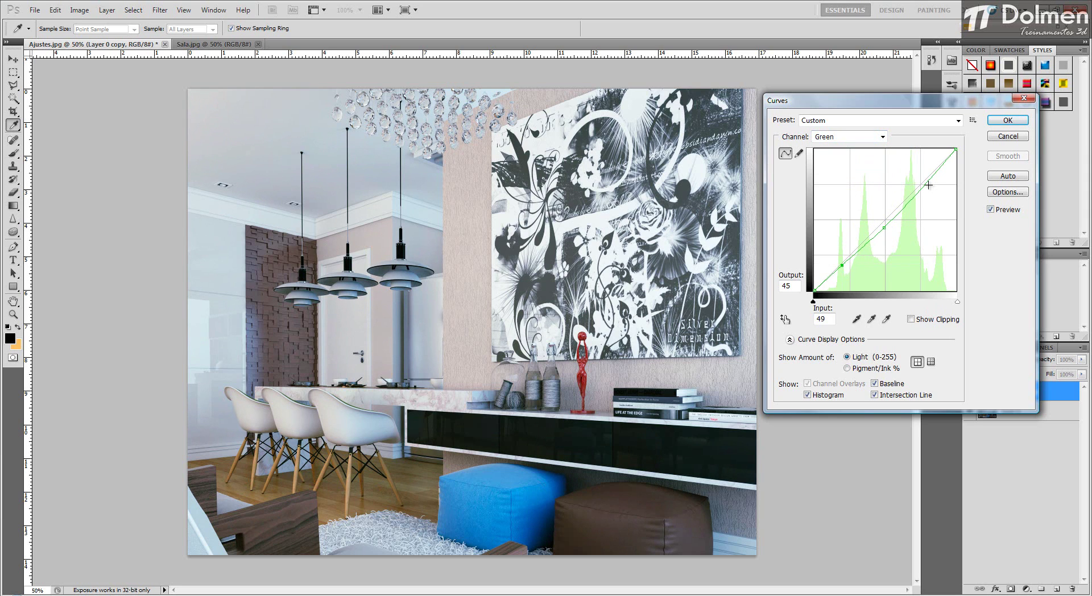
{"action": "left_click_drag", "start_coordinate": [928, 182], "coordinate": [927, 180]}
Add Red curve points at input 51, output 49 and input 198, output 205, and compare the result with the original image
{"action": "left_click", "coordinate": [864, 137]}
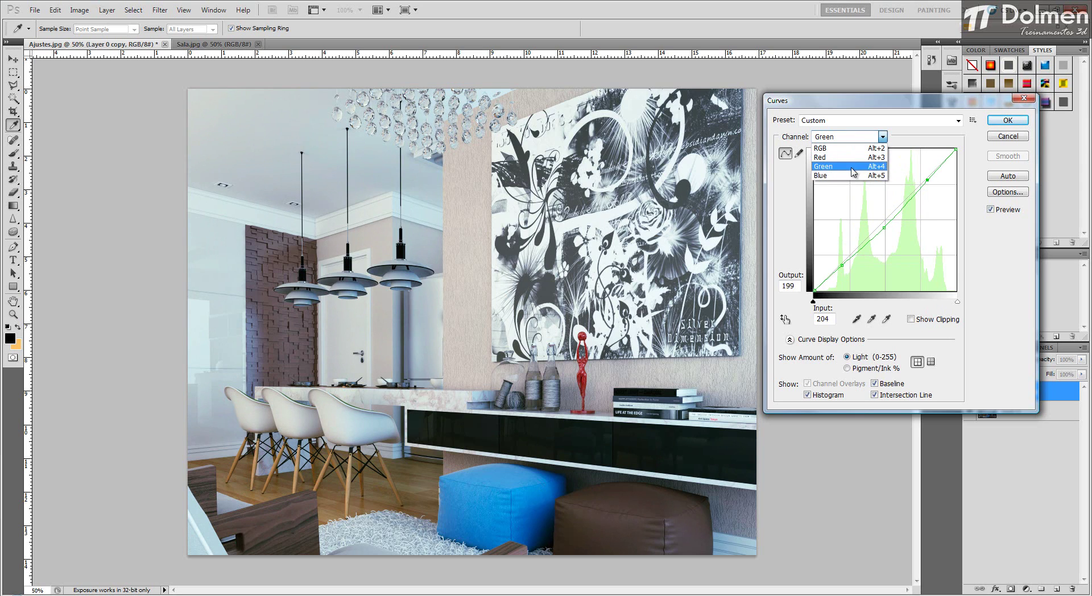
{"action": "left_click", "coordinate": [847, 162]}
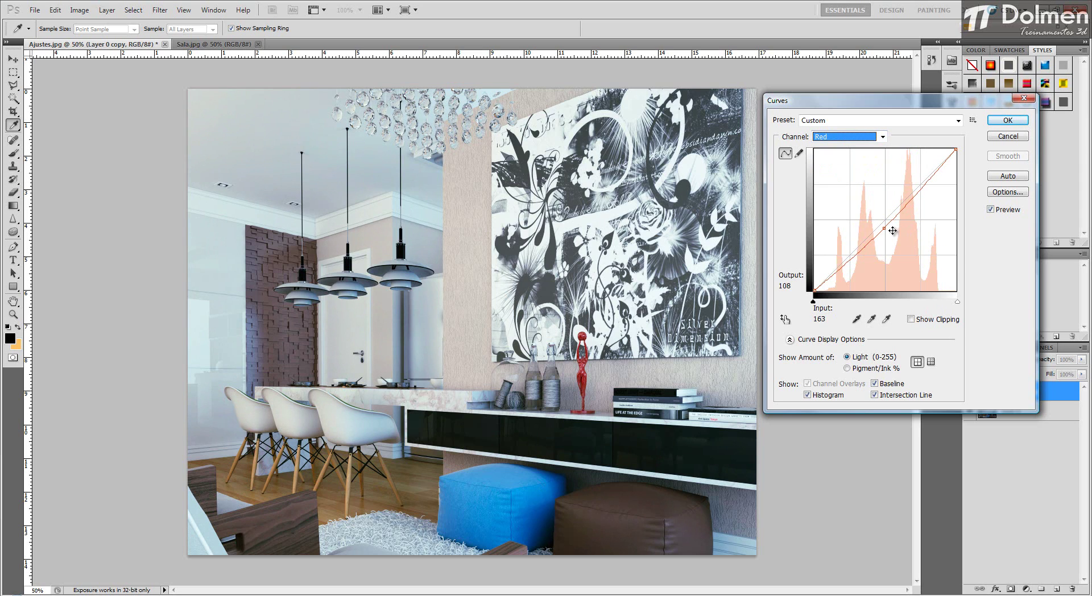
{"action": "left_click", "coordinate": [841, 262]}
{"action": "left_click_drag", "start_coordinate": [841, 262], "coordinate": [842, 263]}
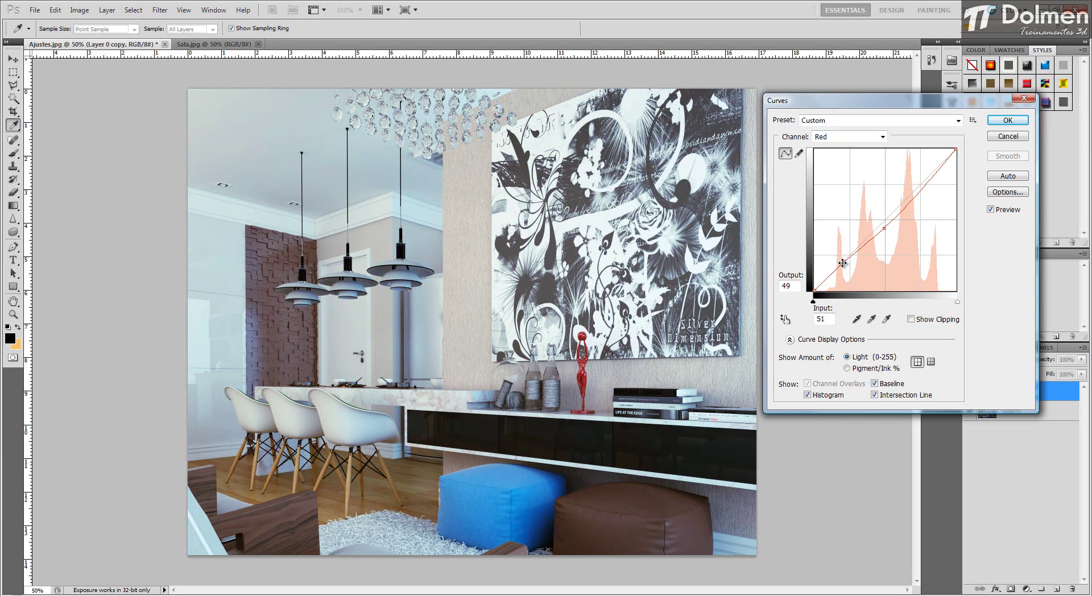
{"action": "left_click_drag", "start_coordinate": [928, 185], "coordinate": [924, 176]}
{"action": "left_click", "coordinate": [1000, 210]}
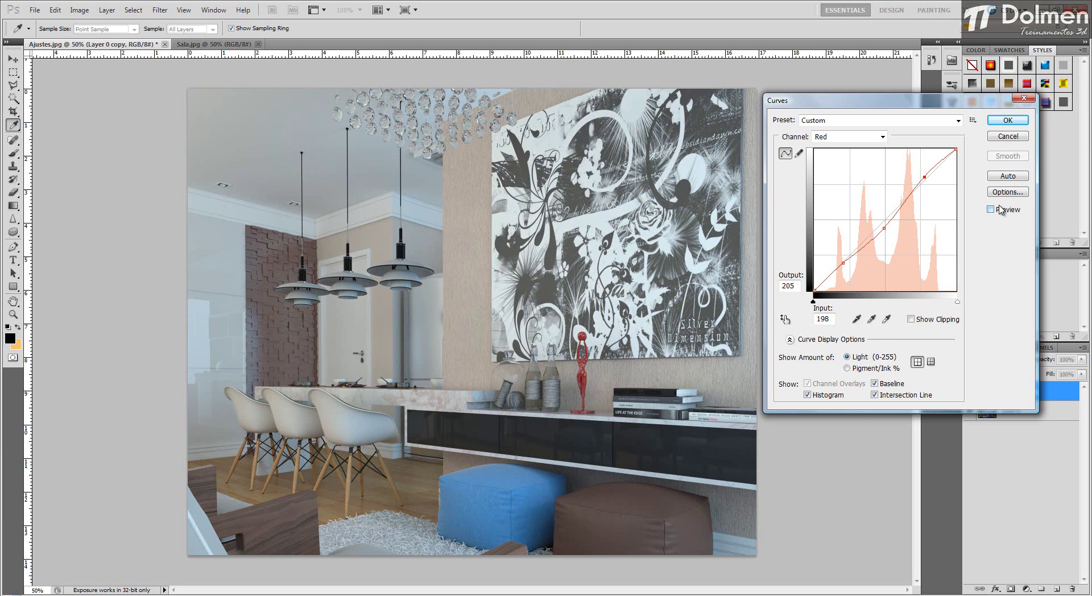
{"action": "left_click", "coordinate": [1001, 210]}
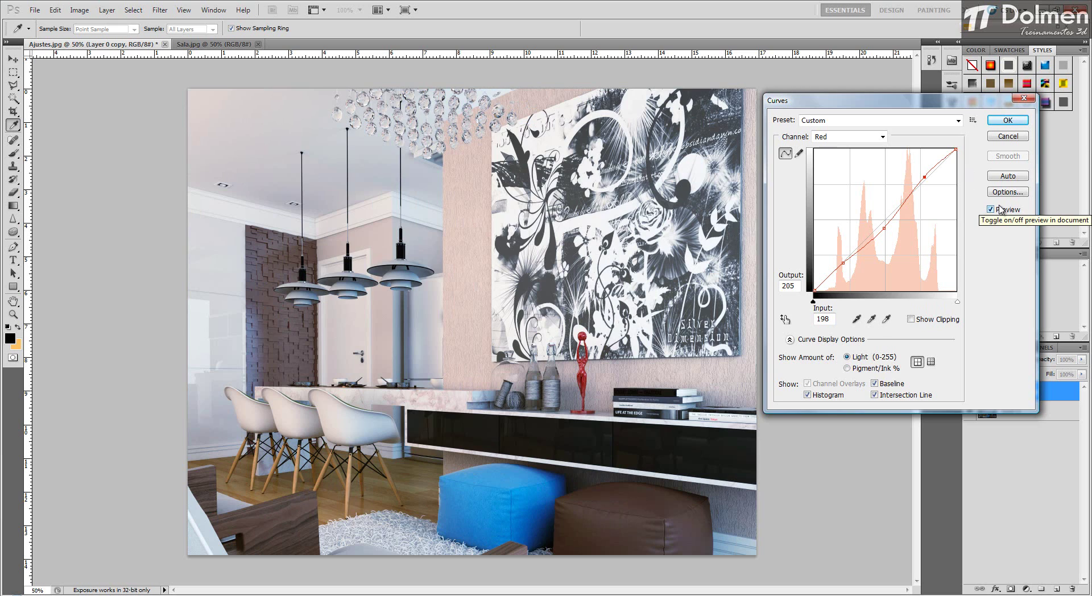
{"action": "left_click", "coordinate": [1000, 210]}
{"action": "left_click", "coordinate": [1000, 210]}
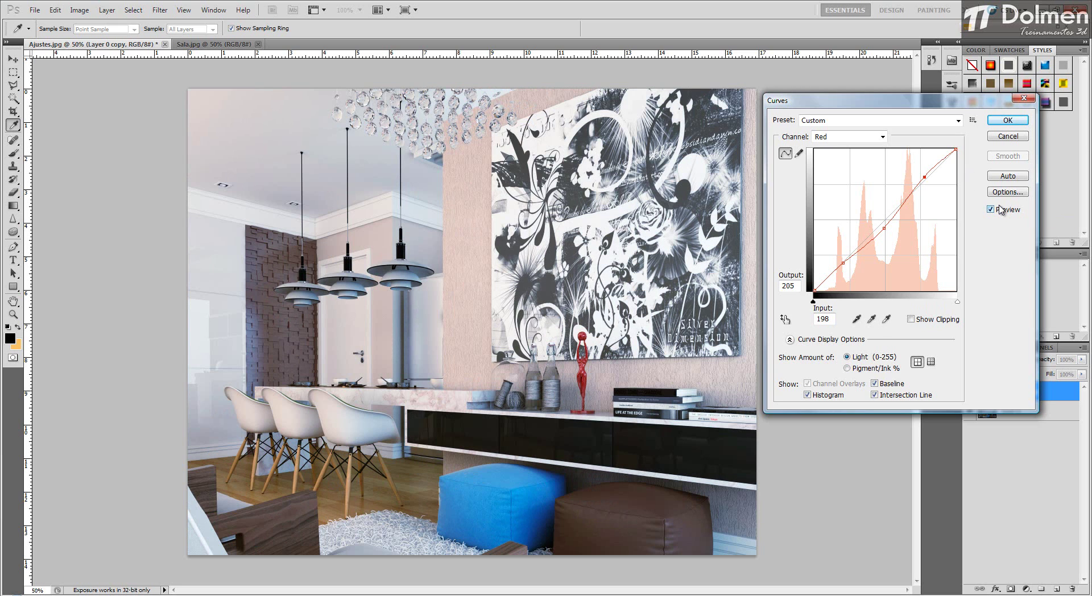
Straighten the Red curve with its highlight point at 202, 202, and raise the Green midtone point to input 117, output 119
{"action": "left_click_drag", "start_coordinate": [884, 228], "coordinate": [881, 225]}
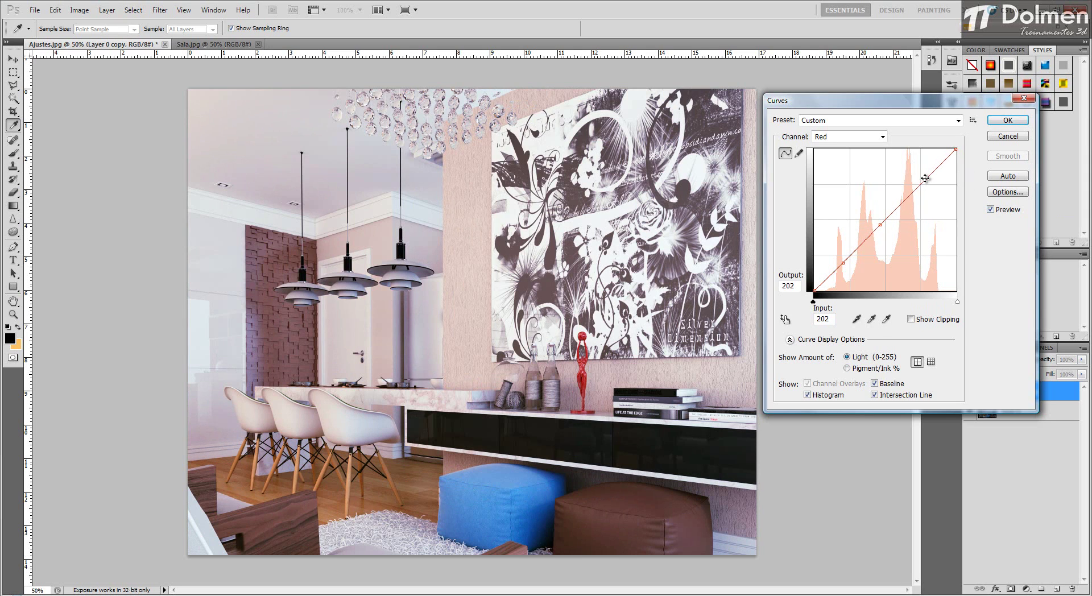
{"action": "left_click", "coordinate": [867, 137]}
{"action": "left_click", "coordinate": [833, 155]}
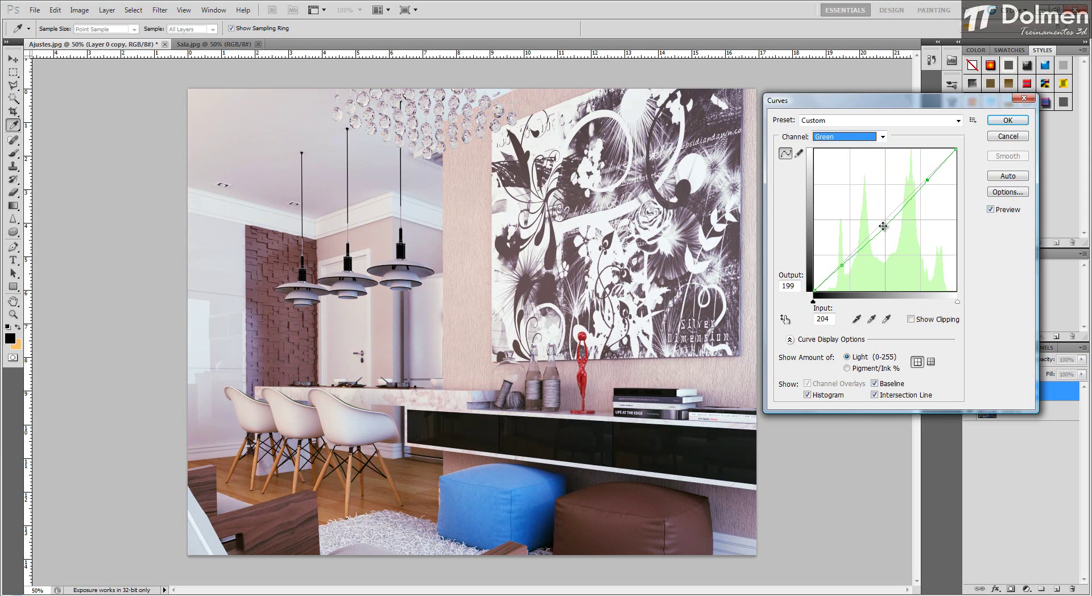
{"action": "left_click_drag", "start_coordinate": [883, 227], "coordinate": [880, 224]}
Straighten the Blue curve by raising its shadow point and moving its highlight point to input 202, output 201
{"action": "left_click", "coordinate": [861, 137]}
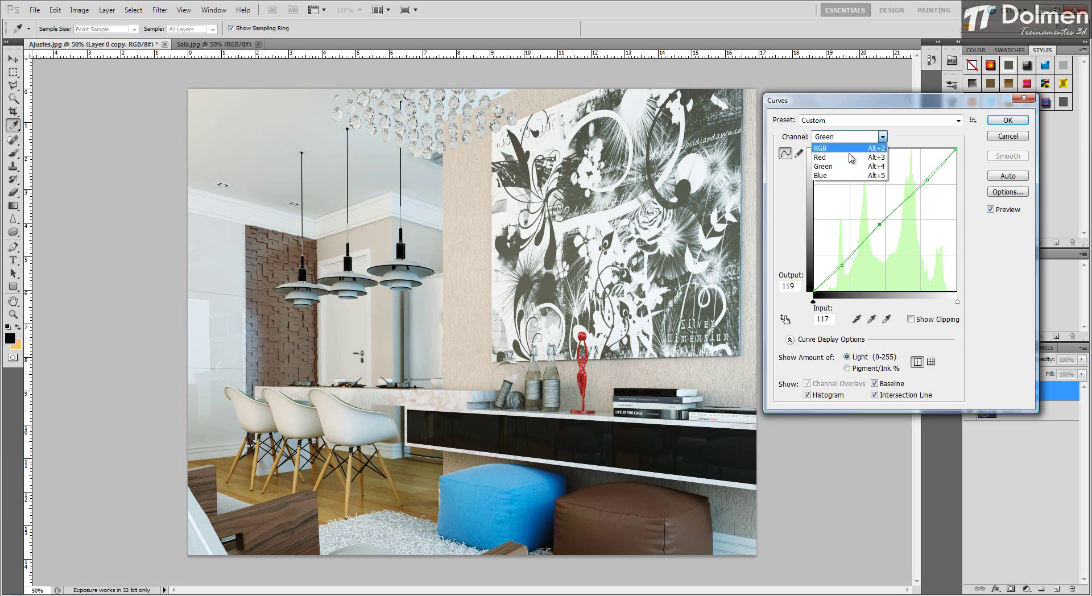
{"action": "left_click", "coordinate": [842, 167]}
{"action": "left_click_drag", "start_coordinate": [851, 265], "coordinate": [849, 263]}
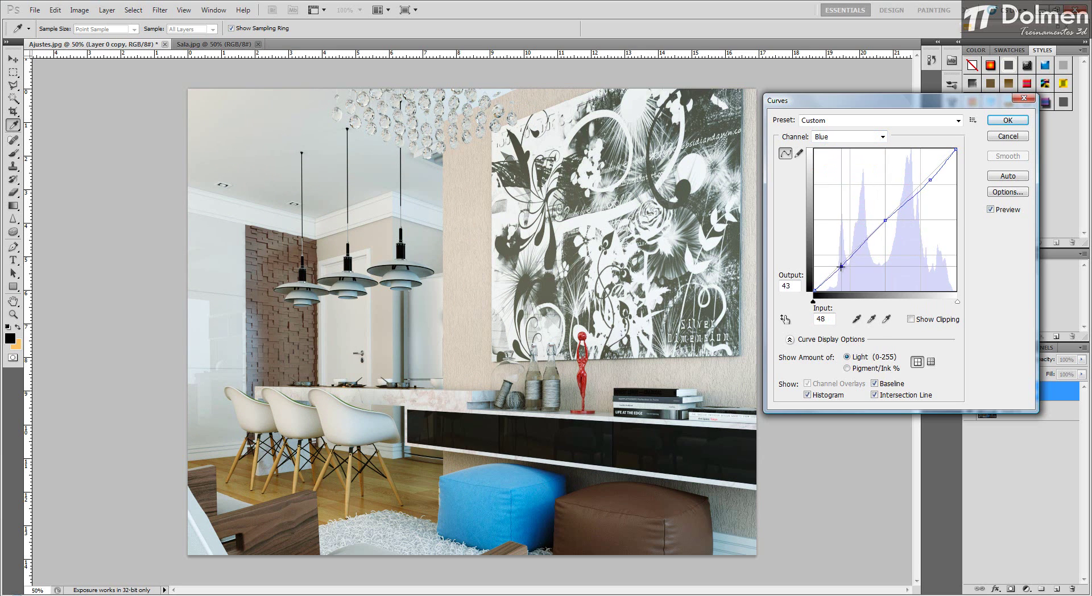
{"action": "left_click", "coordinate": [927, 179]}
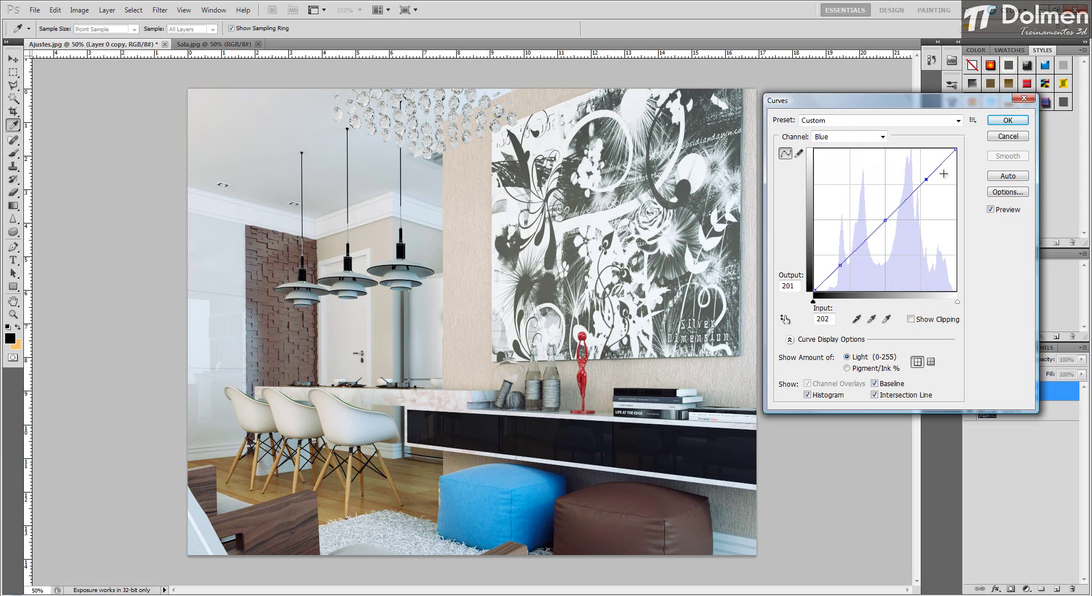
Return to the composite RGB curve, compare the image with and without the preview, and cancel the Curves adjustment
{"action": "left_click", "coordinate": [840, 136]}
{"action": "left_click", "coordinate": [835, 146]}
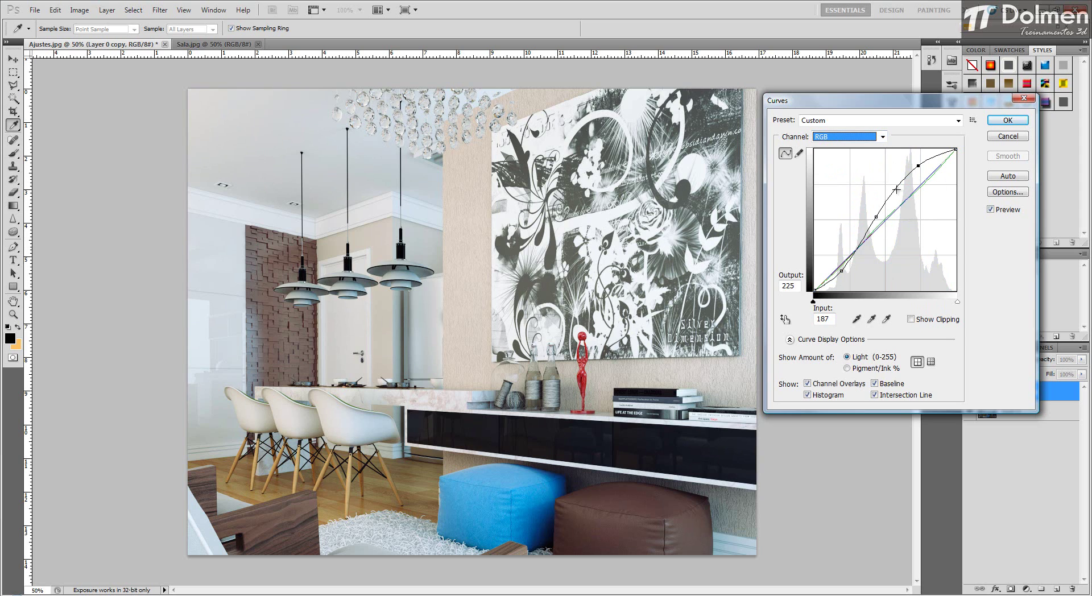
{"action": "left_click", "coordinate": [1005, 210]}
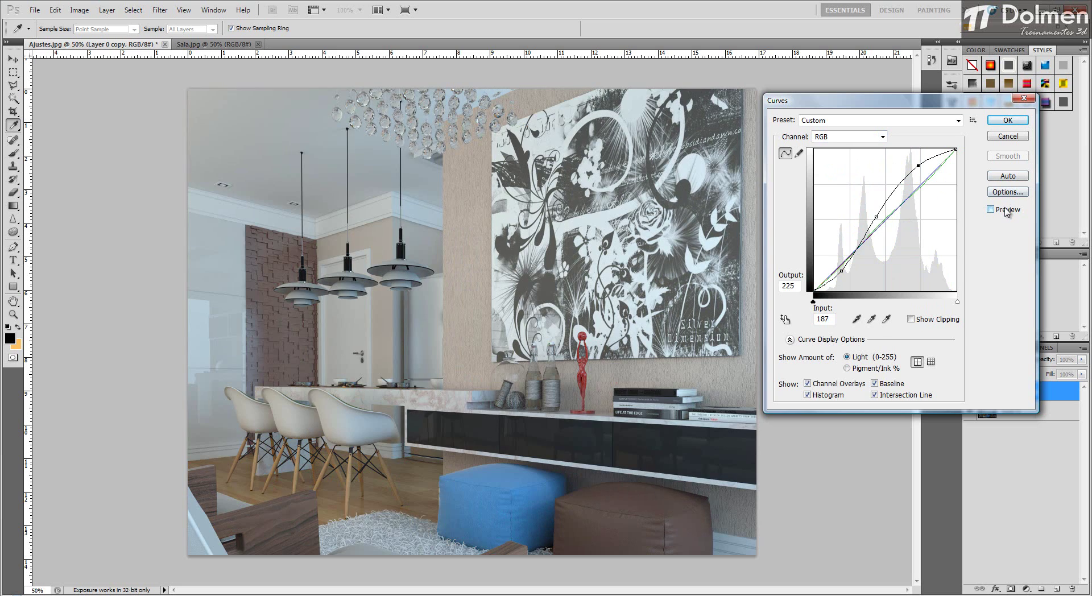
{"action": "left_click", "coordinate": [1005, 210]}
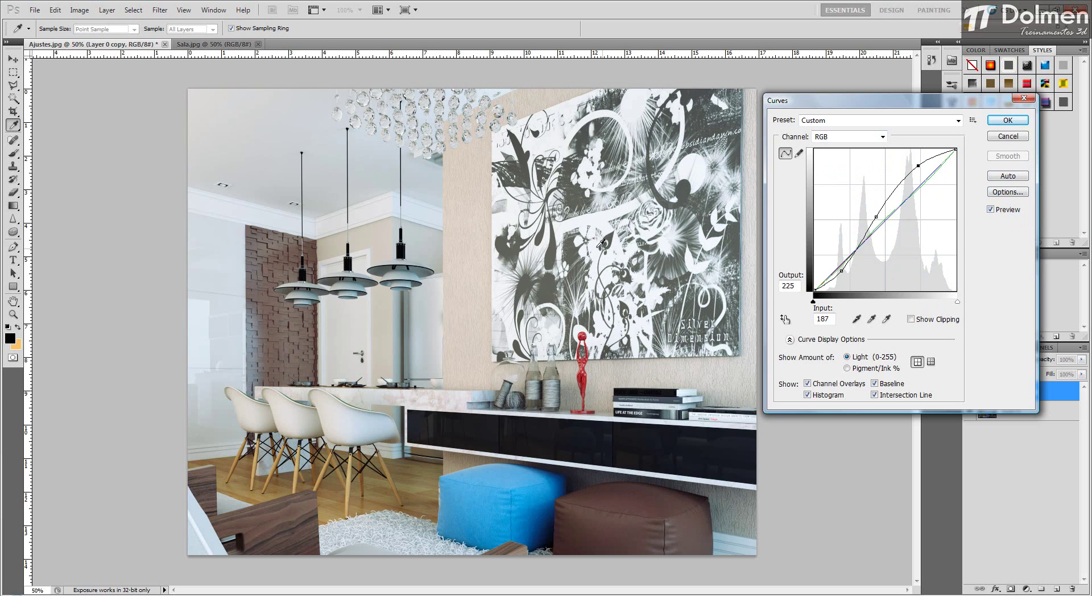
{"action": "left_click", "coordinate": [1007, 136]}
Open an Exposure adjustment for the Layer 0 copy and reposition its dialog beside the image
{"action": "key", "text": "v"}
{"action": "left_click", "coordinate": [80, 10]}
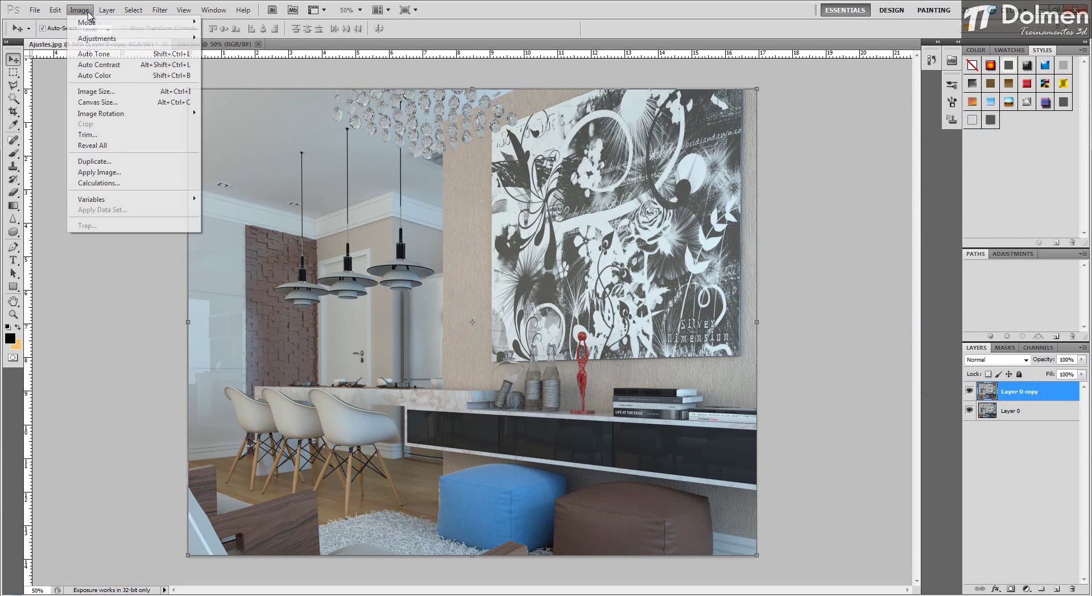
{"action": "mouse_move", "coordinate": [97, 39]}
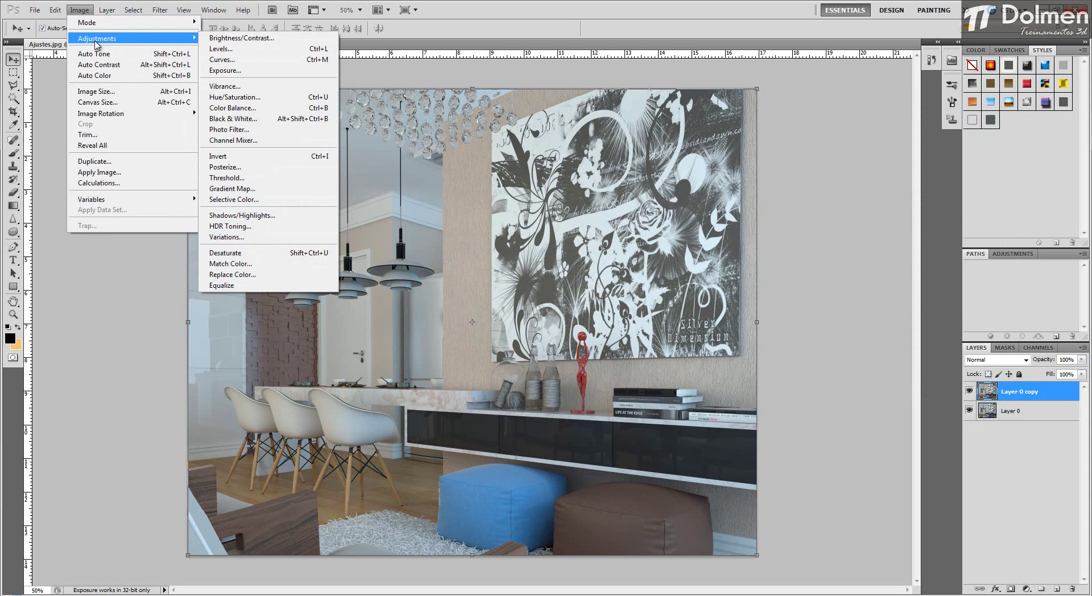
{"action": "left_click", "coordinate": [237, 70]}
{"action": "left_click_drag", "start_coordinate": [956, 14], "coordinate": [862, 150]}
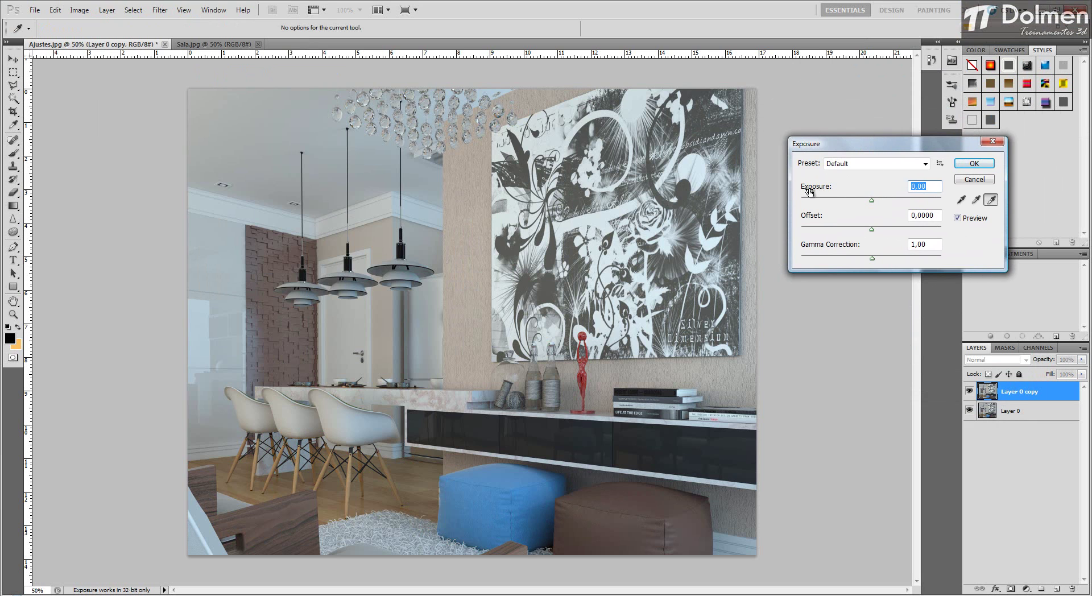
Set the exposure to +0,63, the offset to -0,0388 and the gamma correction to 1,04
{"action": "mouse_move", "coordinate": [871, 200]}
{"action": "left_mouse_down"}
{"action": "mouse_move", "coordinate": [907, 208]}
{"action": "mouse_move", "coordinate": [878, 207]}
{"action": "left_mouse_up"}
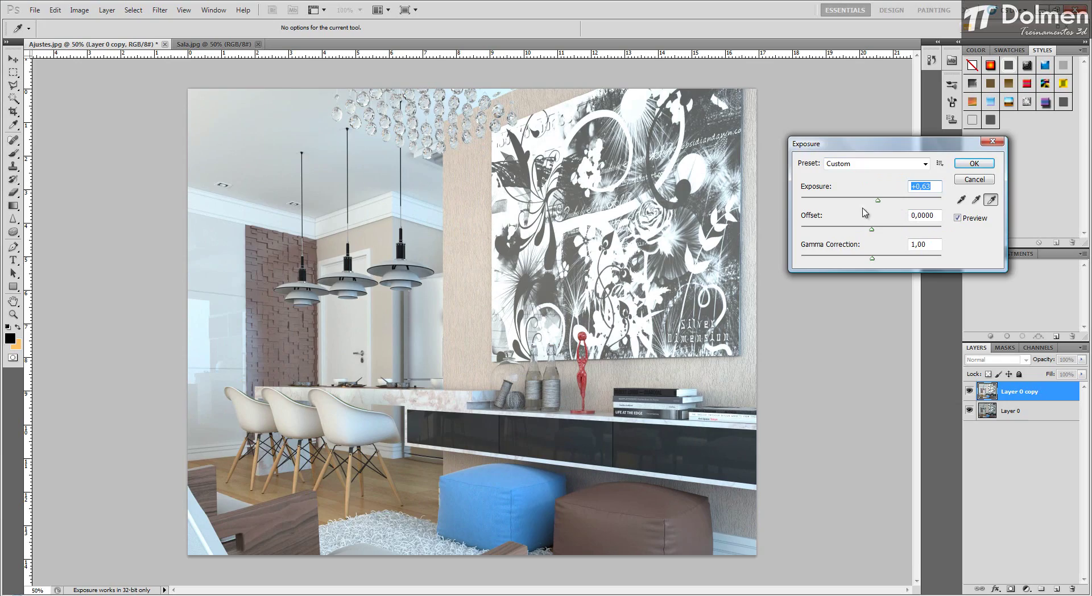
{"action": "left_click_drag", "start_coordinate": [873, 228], "coordinate": [851, 264]}
{"action": "left_click_drag", "start_coordinate": [893, 260], "coordinate": [871, 261]}
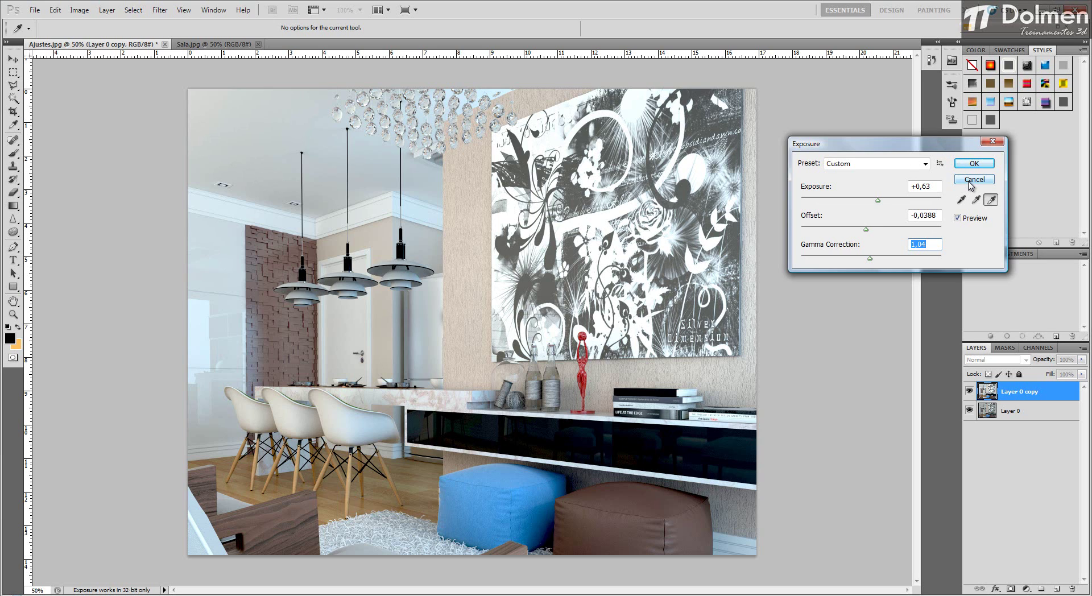
Compare the image with and without the Exposure preview, and close the adjustment without keeping it
{"action": "left_click", "coordinate": [965, 221]}
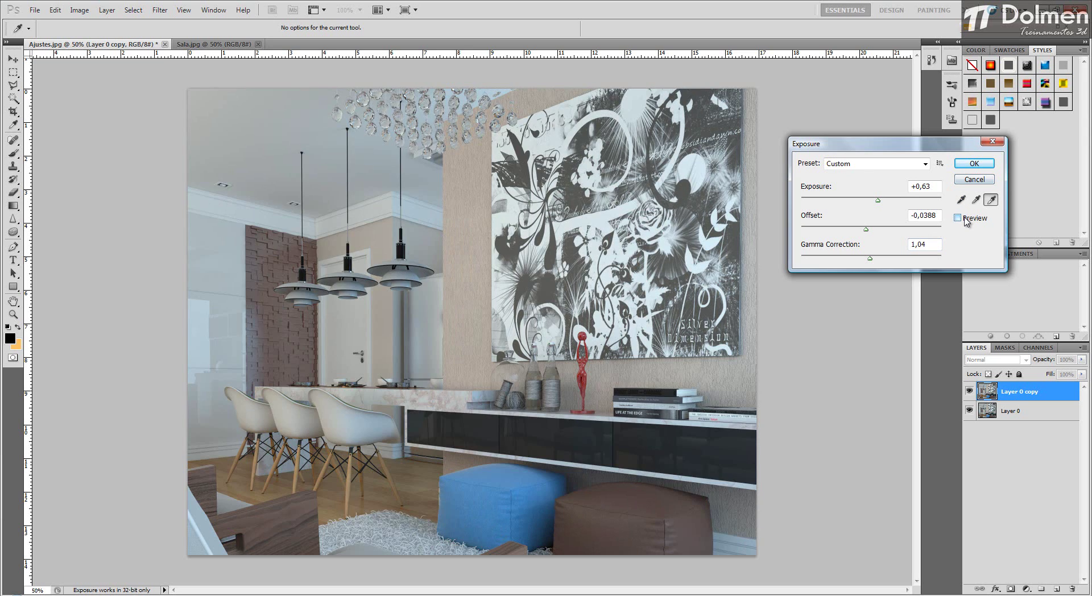
{"action": "left_click", "coordinate": [966, 222]}
{"action": "left_click", "coordinate": [965, 219]}
{"action": "left_click", "coordinate": [965, 219]}
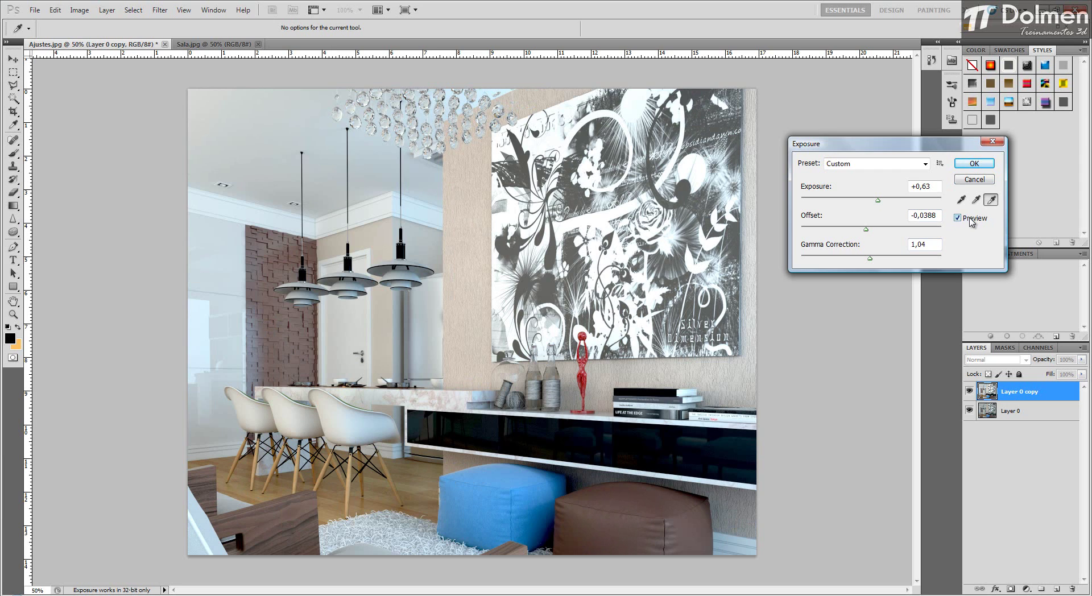
{"action": "left_click", "coordinate": [970, 221]}
{"action": "left_click", "coordinate": [970, 221]}
{"action": "left_click", "coordinate": [974, 163]}
Open a Vibrance adjustment for the Layer 0 copy and try strong settings, ending at vibrance +2 and saturation +74
{"action": "left_click", "coordinate": [80, 9]}
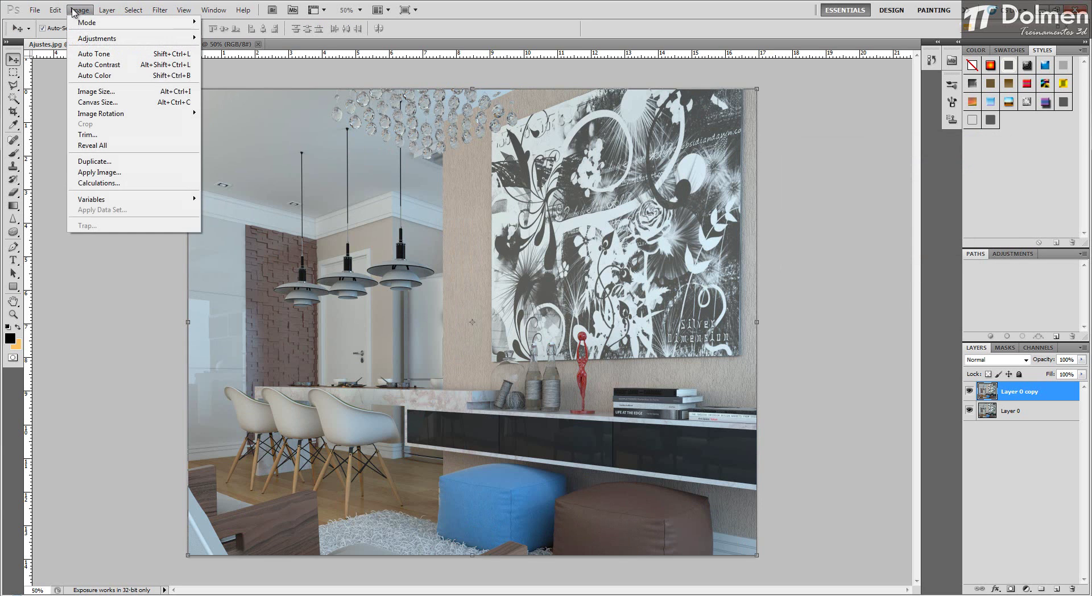
{"action": "mouse_move", "coordinate": [116, 40]}
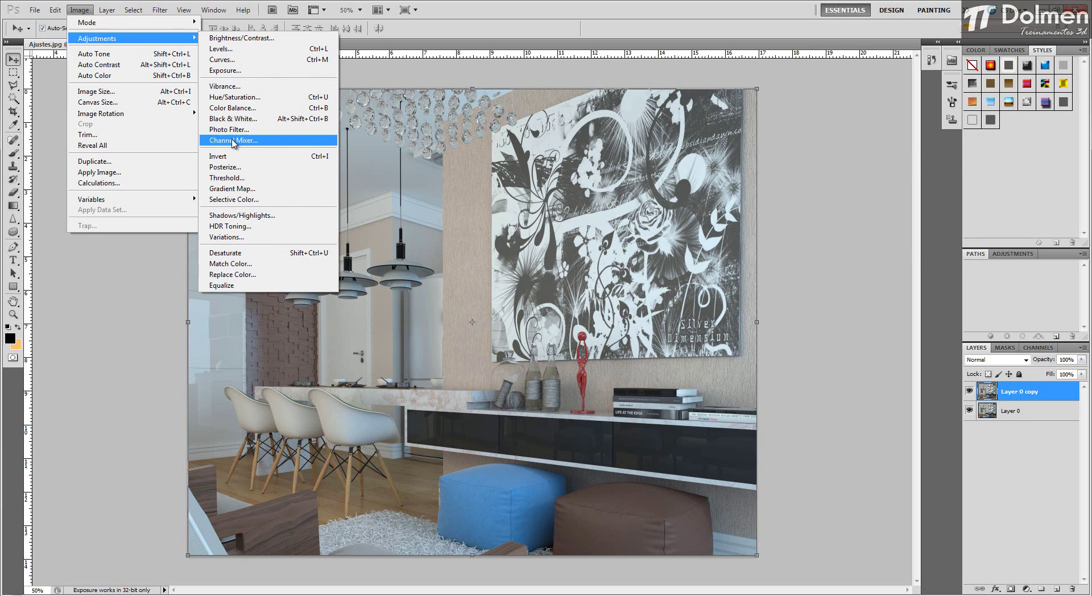
{"action": "left_click", "coordinate": [246, 87]}
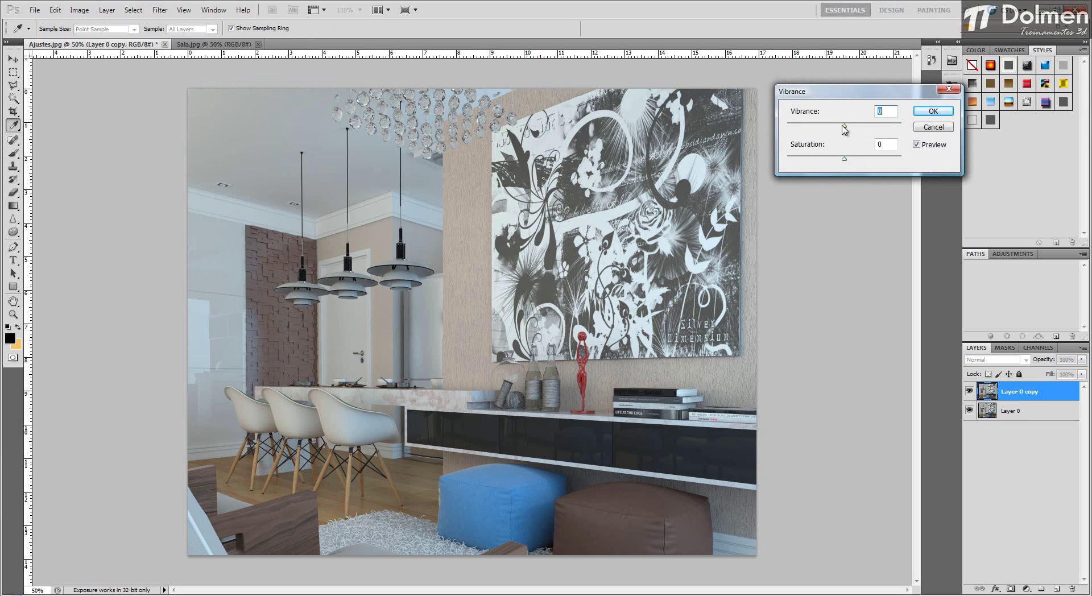
{"action": "left_click_drag", "start_coordinate": [845, 126], "coordinate": [799, 161]}
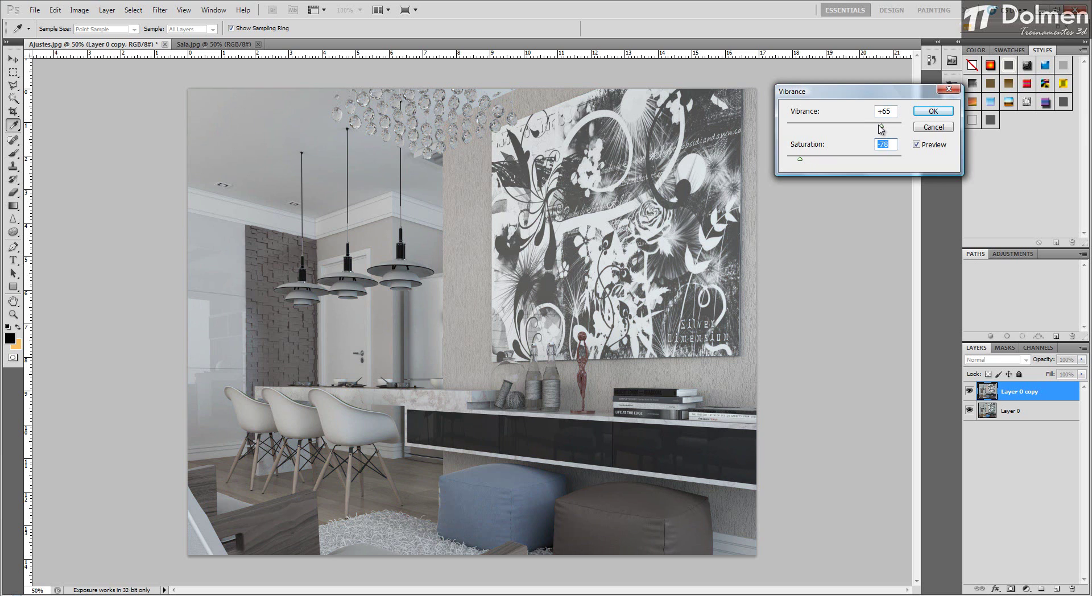
{"action": "left_click_drag", "start_coordinate": [879, 126], "coordinate": [846, 134]}
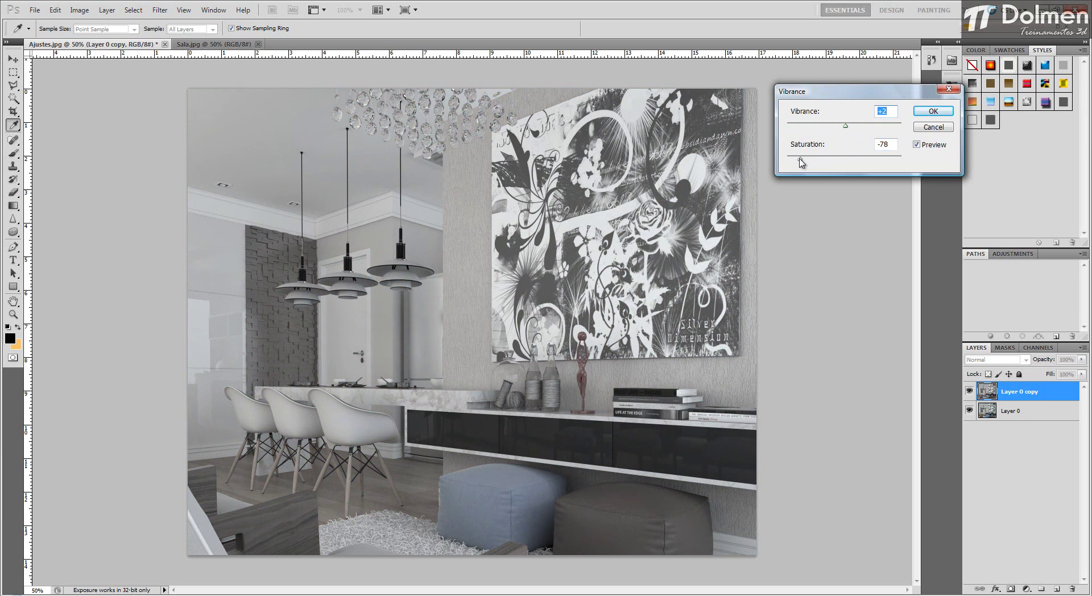
{"action": "left_click_drag", "start_coordinate": [801, 163], "coordinate": [887, 162]}
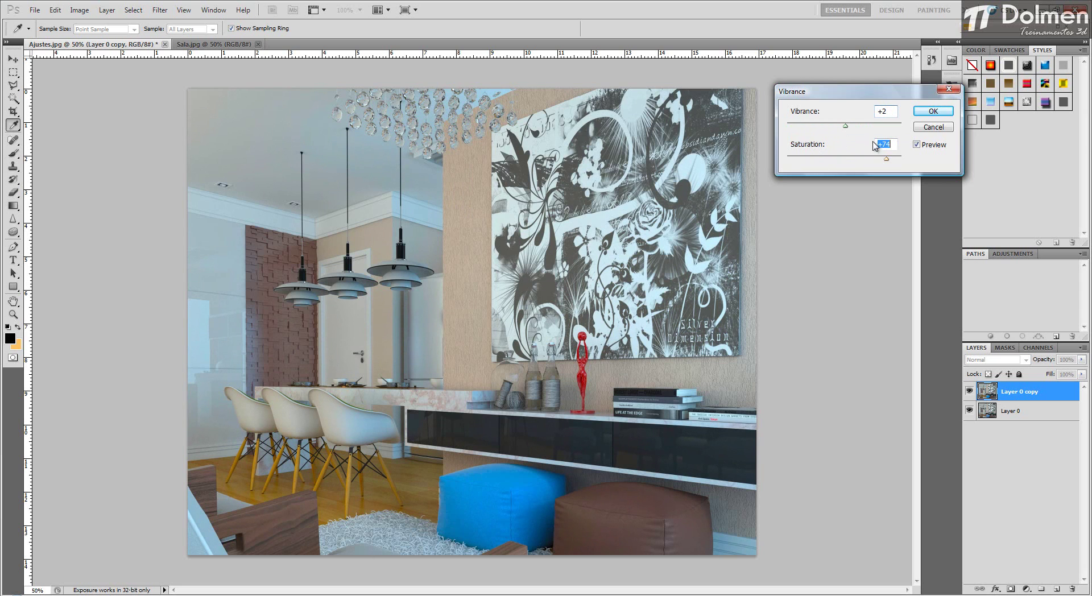
Set the vibrance to +22 and the saturation to +5, and compare the image with and without the preview
{"action": "left_click_drag", "start_coordinate": [846, 126], "coordinate": [847, 166]}
{"action": "left_click_drag", "start_coordinate": [882, 134], "coordinate": [860, 132]}
{"action": "left_click", "coordinate": [928, 145]}
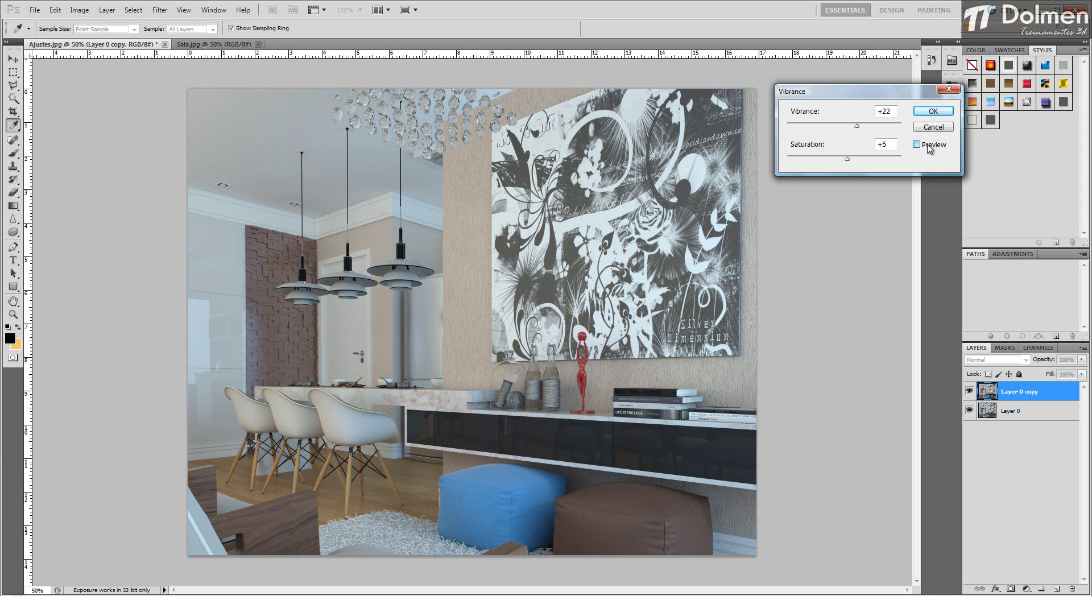
{"action": "left_click", "coordinate": [928, 147]}
{"action": "left_click", "coordinate": [928, 146]}
Raise the vibrance to +44, compare the image with and without the preview, and cancel the Vibrance adjustment
{"action": "left_click_drag", "start_coordinate": [856, 126], "coordinate": [870, 130]}
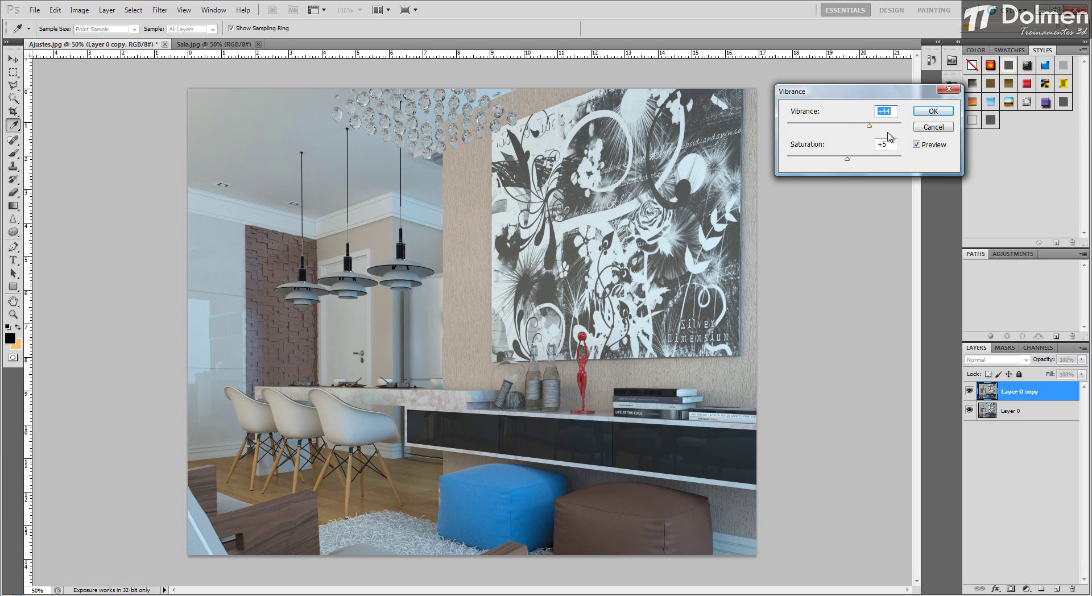
{"action": "left_click", "coordinate": [917, 146]}
{"action": "left_click", "coordinate": [916, 145]}
{"action": "left_click", "coordinate": [932, 127]}
{"action": "key", "text": "v"}
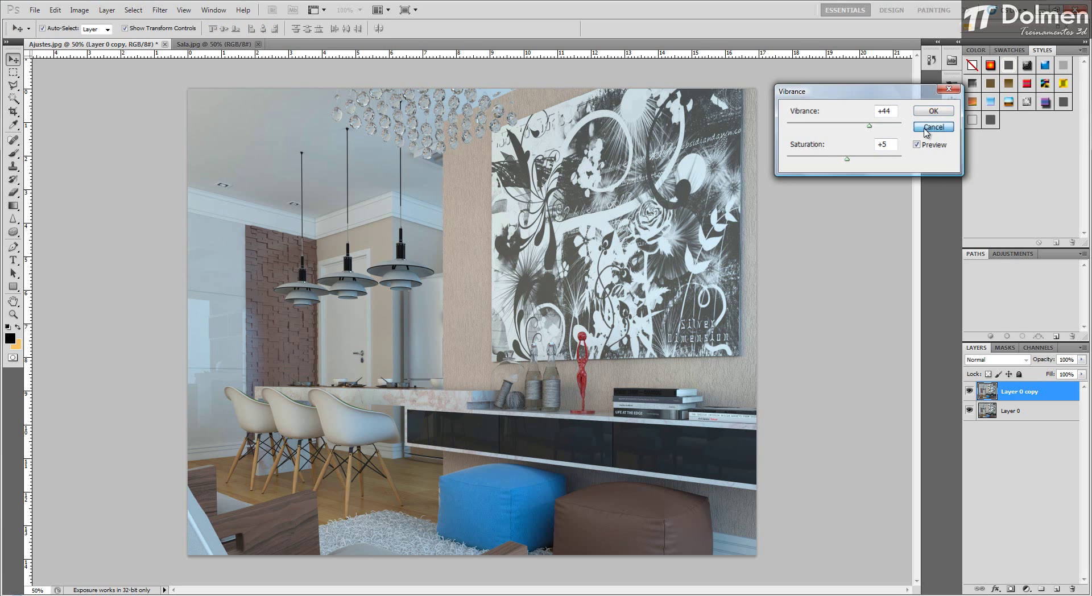
Open a Hue/Saturation adjustment beside the image and set the Master saturation to -1 and lightness to -3
{"action": "left_click", "coordinate": [80, 10]}
{"action": "mouse_move", "coordinate": [100, 38]}
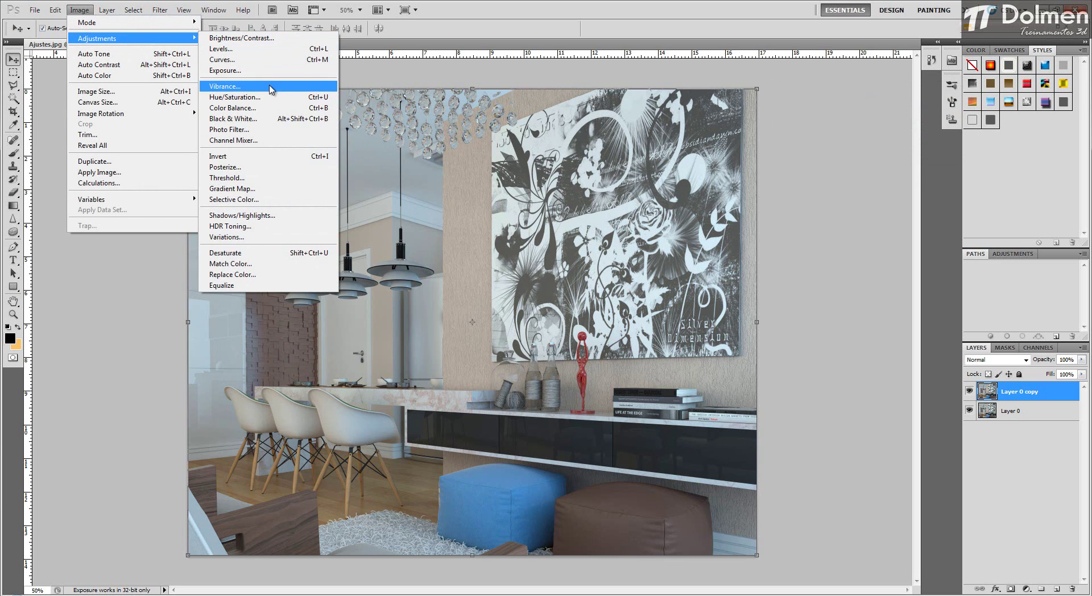
{"action": "left_click", "coordinate": [230, 98]}
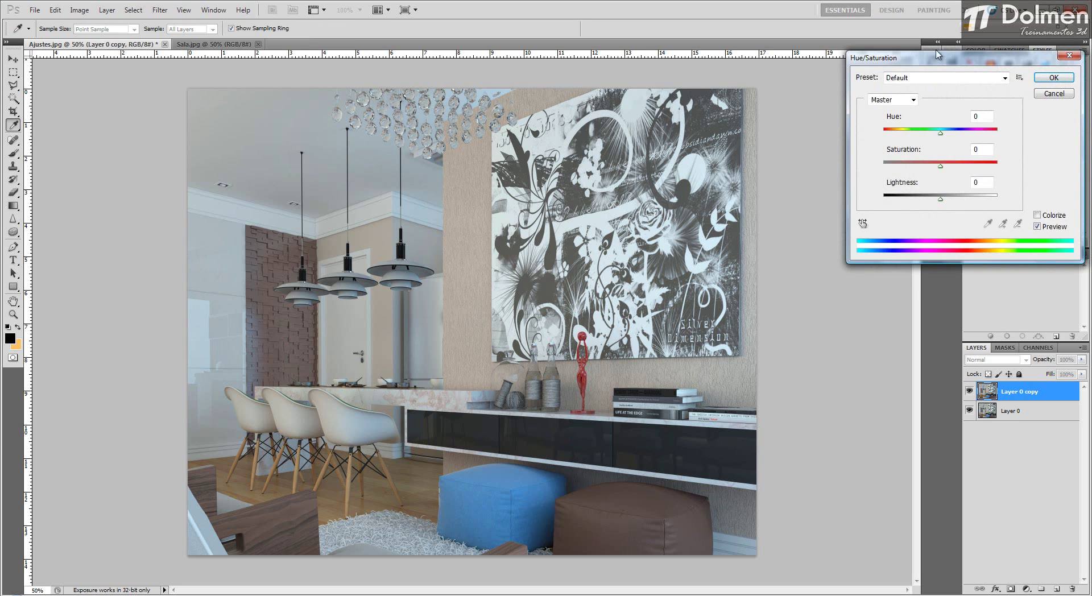
{"action": "left_click_drag", "start_coordinate": [944, 57], "coordinate": [873, 93]}
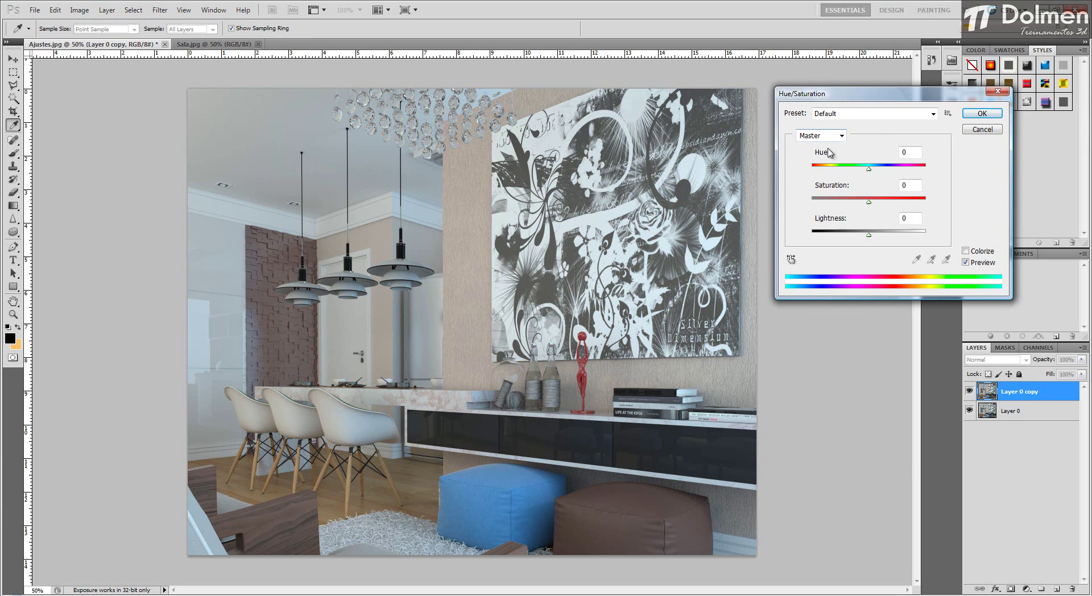
{"action": "left_click_drag", "start_coordinate": [868, 167], "coordinate": [838, 173]}
{"action": "mouse_move", "coordinate": [856, 170]}
{"action": "left_mouse_down"}
{"action": "mouse_move", "coordinate": [904, 171]}
{"action": "mouse_move", "coordinate": [867, 172]}
{"action": "left_mouse_up"}
{"action": "left_click_drag", "start_coordinate": [869, 203], "coordinate": [868, 238]}
Select the Reds range and try its saturation at +100 and +45
{"action": "left_click", "coordinate": [841, 135]}
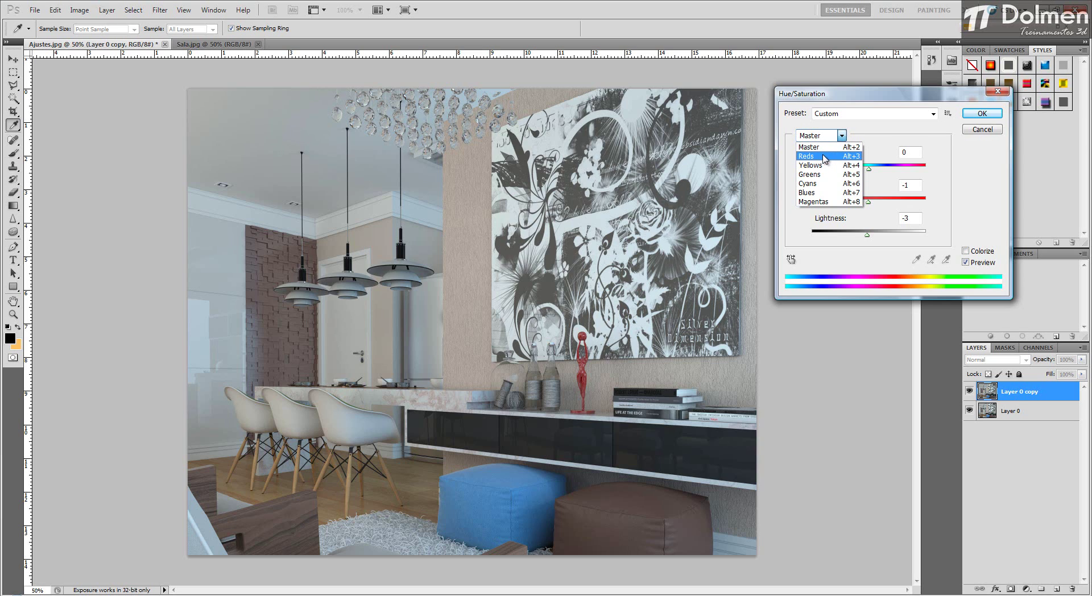
{"action": "left_click", "coordinate": [824, 157]}
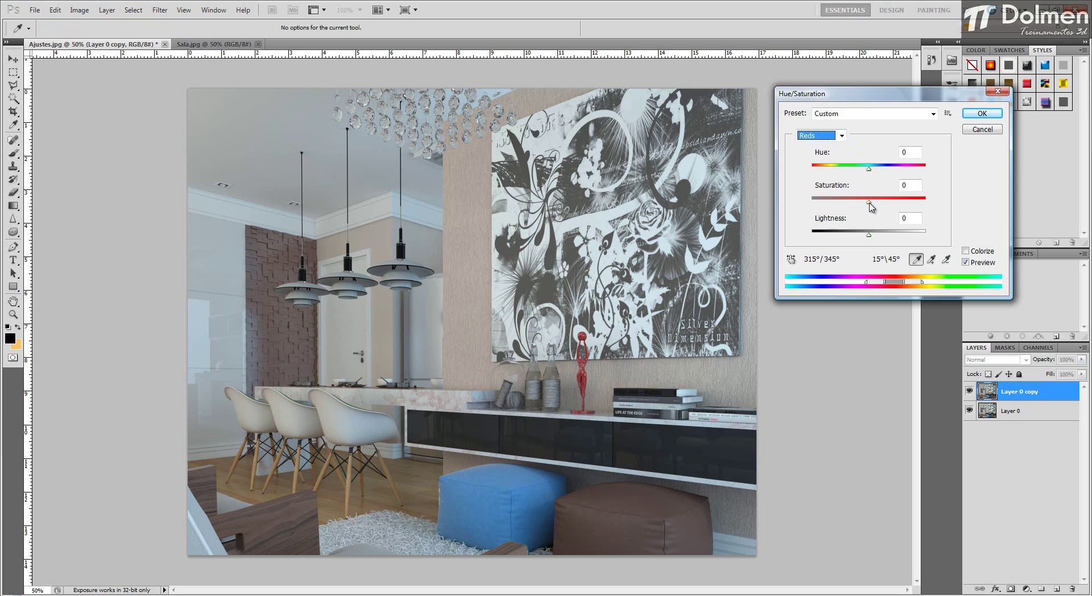
{"action": "left_click_drag", "start_coordinate": [868, 202], "coordinate": [929, 211]}
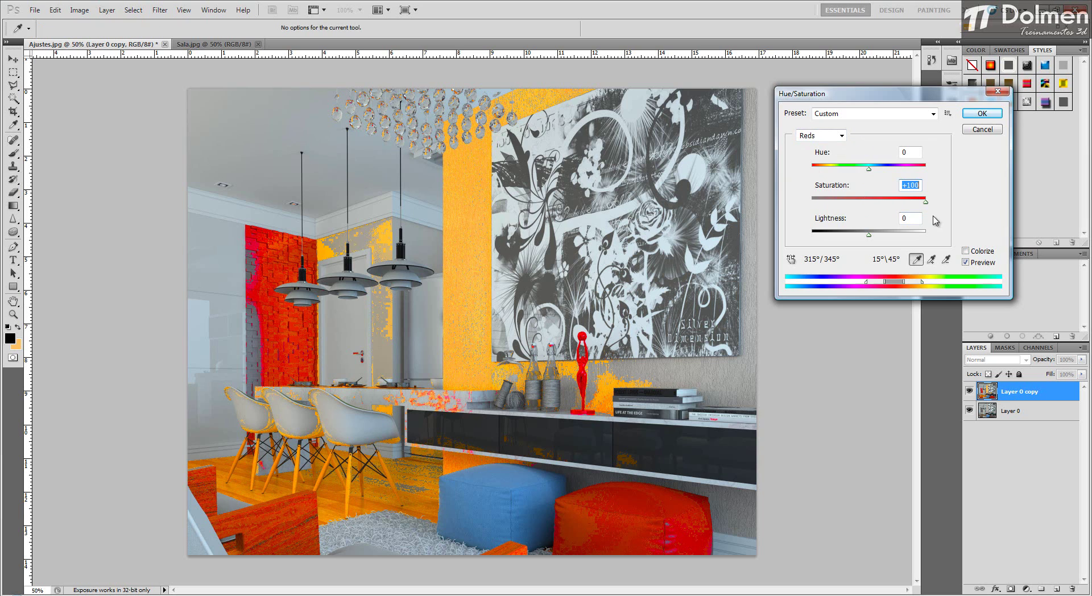
{"action": "left_click_drag", "start_coordinate": [925, 203], "coordinate": [895, 205]}
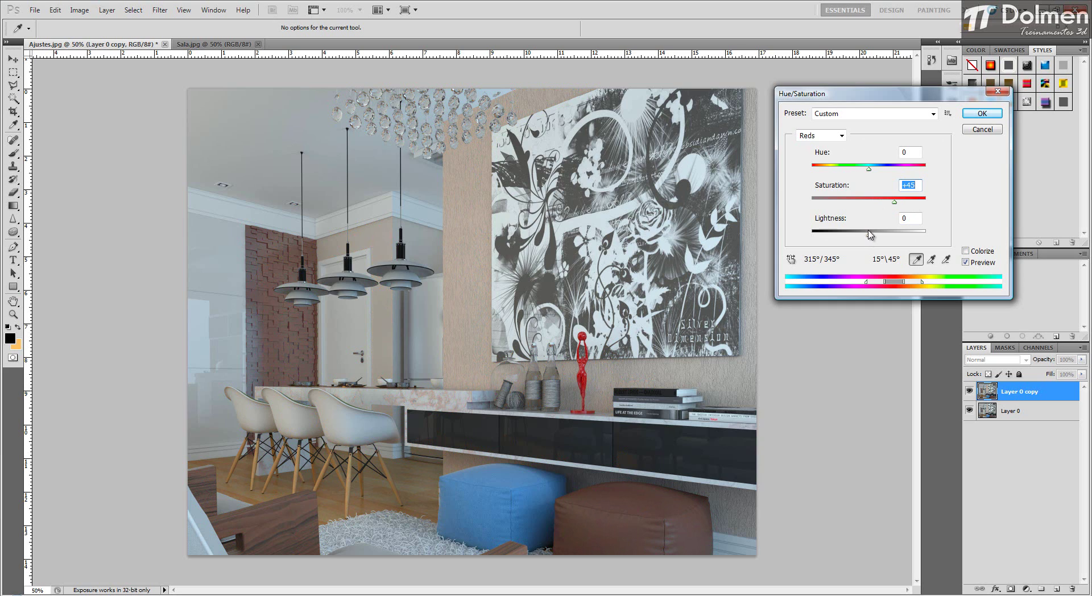
Fine-tune the Reds range to hue +1, saturation +31 and lightness -1
{"action": "left_click_drag", "start_coordinate": [894, 202], "coordinate": [906, 199]}
{"action": "mouse_move", "coordinate": [911, 202]}
{"action": "left_mouse_down"}
{"action": "mouse_move", "coordinate": [869, 204]}
{"action": "mouse_move", "coordinate": [894, 209]}
{"action": "left_mouse_up"}
{"action": "left_click_drag", "start_coordinate": [891, 205], "coordinate": [900, 207]}
{"action": "mouse_move", "coordinate": [868, 168]}
{"action": "left_mouse_down"}
{"action": "mouse_move", "coordinate": [841, 177]}
{"action": "mouse_move", "coordinate": [892, 177]}
{"action": "mouse_move", "coordinate": [871, 178]}
{"action": "left_mouse_up"}
{"action": "mouse_move", "coordinate": [869, 238]}
{"action": "left_mouse_down"}
{"action": "mouse_move", "coordinate": [846, 244]}
{"action": "mouse_move", "coordinate": [894, 244]}
{"action": "mouse_move", "coordinate": [813, 247]}
{"action": "mouse_move", "coordinate": [871, 250]}
{"action": "left_mouse_up"}
{"action": "left_click_drag", "start_coordinate": [897, 202], "coordinate": [882, 207]}
Select the Yellows range and set its hue to +13, saturation to +77 and lightness to -23
{"action": "left_click", "coordinate": [827, 135]}
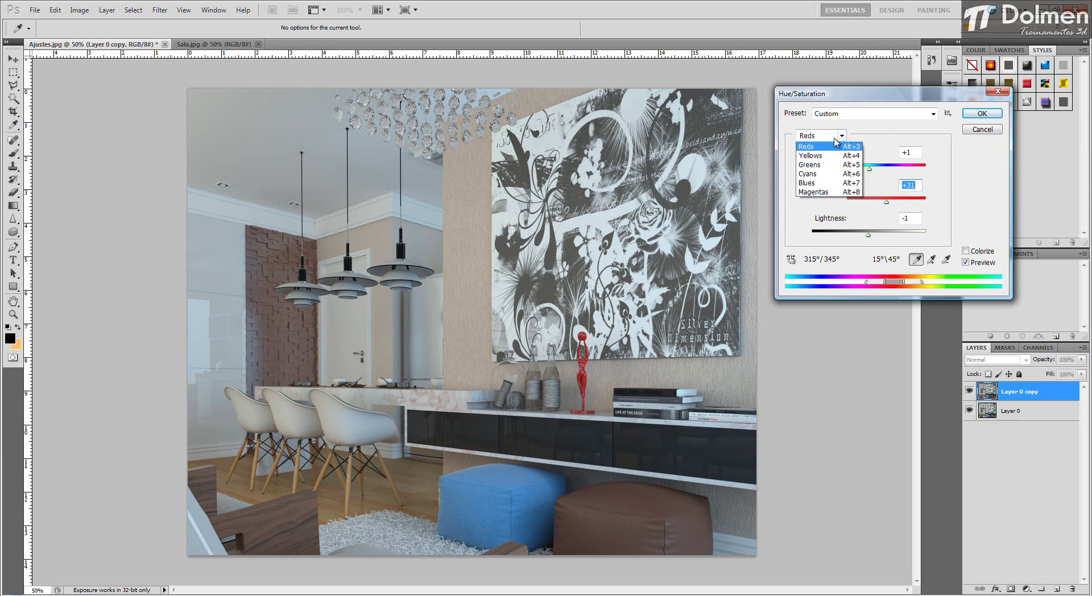
{"action": "left_click", "coordinate": [819, 158]}
{"action": "left_click_drag", "start_coordinate": [868, 206], "coordinate": [862, 239]}
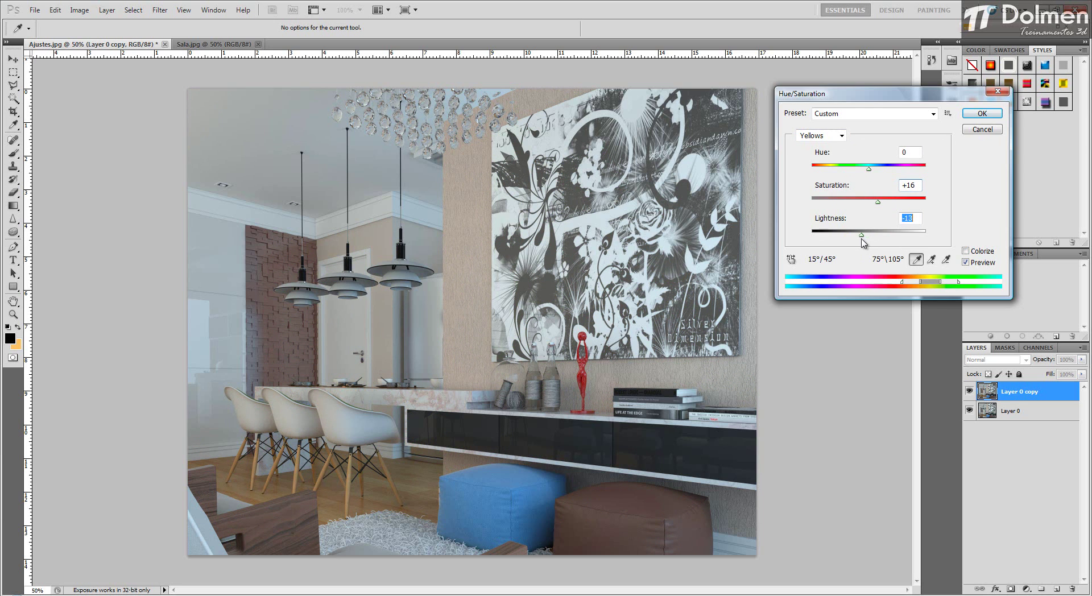
{"action": "mouse_move", "coordinate": [870, 174]}
{"action": "left_mouse_down"}
{"action": "mouse_move", "coordinate": [860, 173]}
{"action": "mouse_move", "coordinate": [879, 177]}
{"action": "left_mouse_up"}
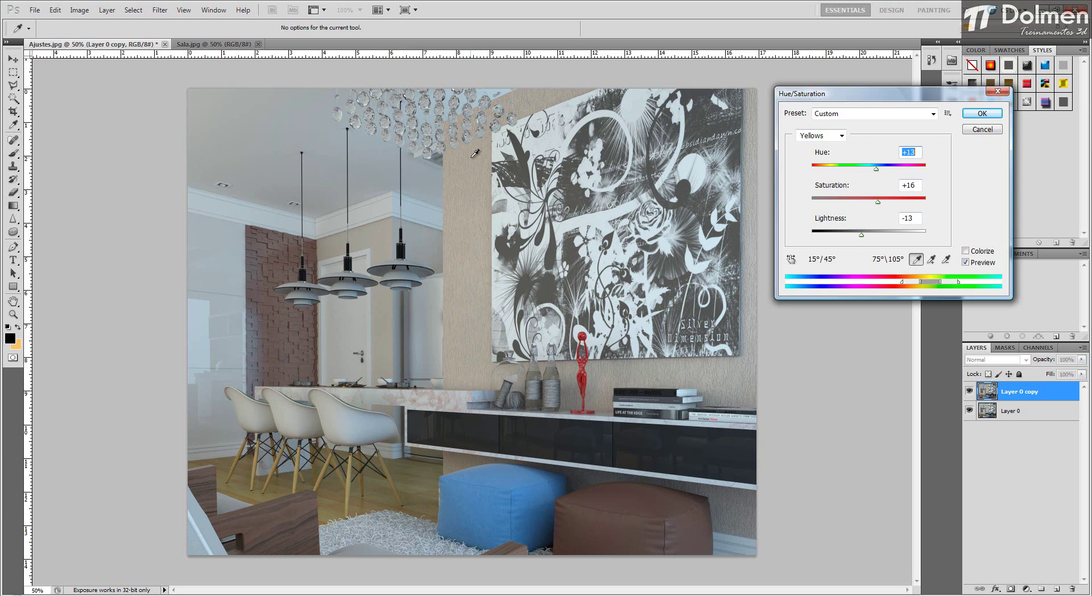
{"action": "left_click_drag", "start_coordinate": [877, 202], "coordinate": [912, 203]}
{"action": "mouse_move", "coordinate": [860, 235]}
{"action": "left_mouse_down"}
{"action": "mouse_move", "coordinate": [892, 239]}
{"action": "mouse_move", "coordinate": [828, 239]}
{"action": "mouse_move", "coordinate": [857, 239]}
{"action": "left_mouse_up"}
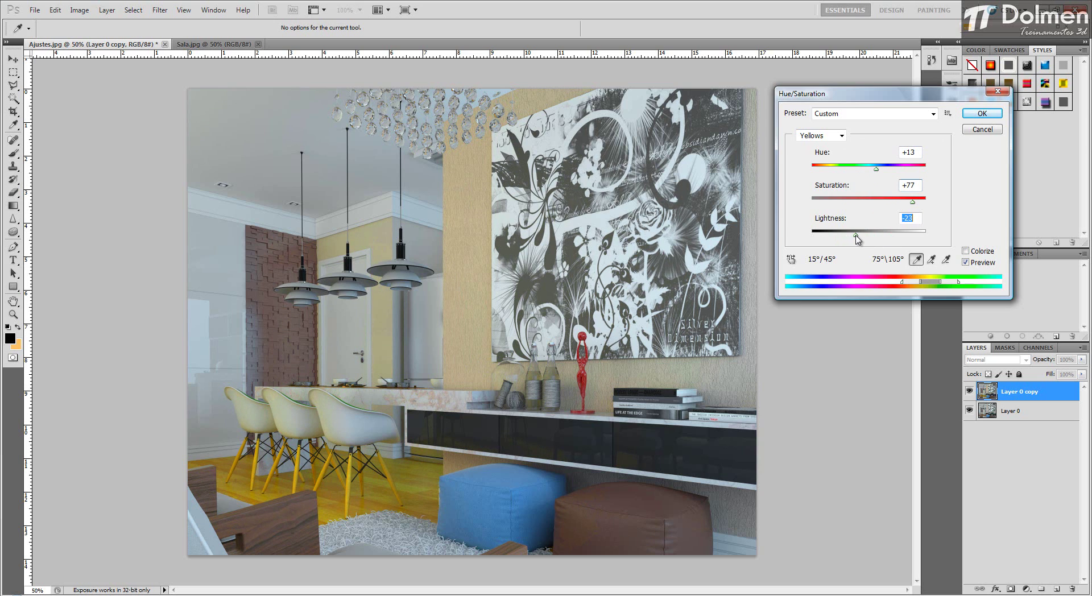
Try a Yellows hue of -42, reduce the saturation to +1, and bring the hue back to +4
{"action": "left_click_drag", "start_coordinate": [876, 170], "coordinate": [846, 178]}
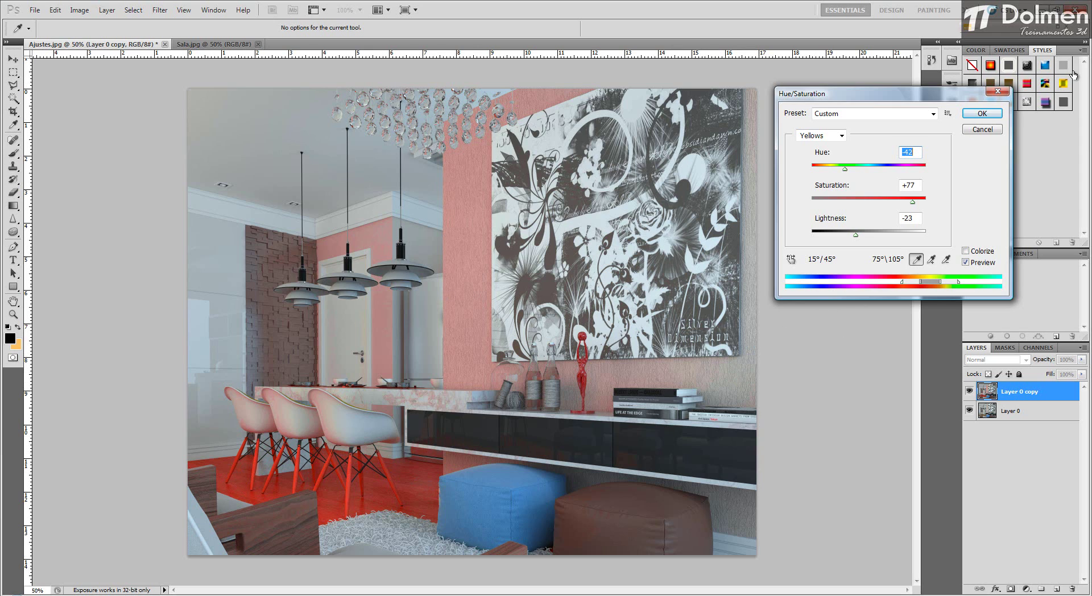
{"action": "left_click_drag", "start_coordinate": [912, 201], "coordinate": [869, 207]}
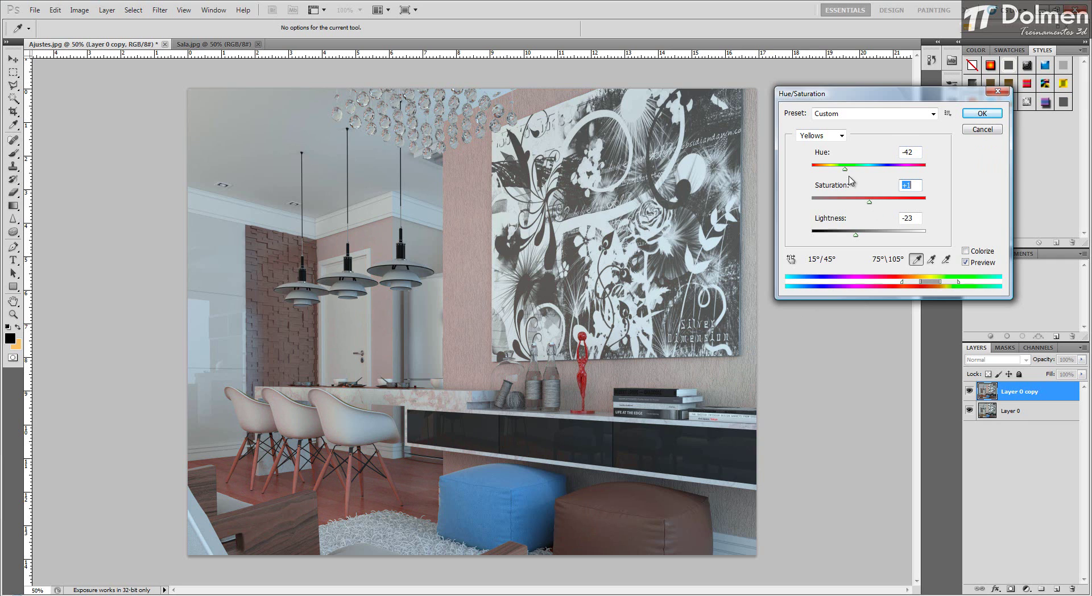
{"action": "left_click_drag", "start_coordinate": [845, 169], "coordinate": [868, 167]}
Select the Blues range and set its saturation to +19
{"action": "left_click", "coordinate": [818, 135]}
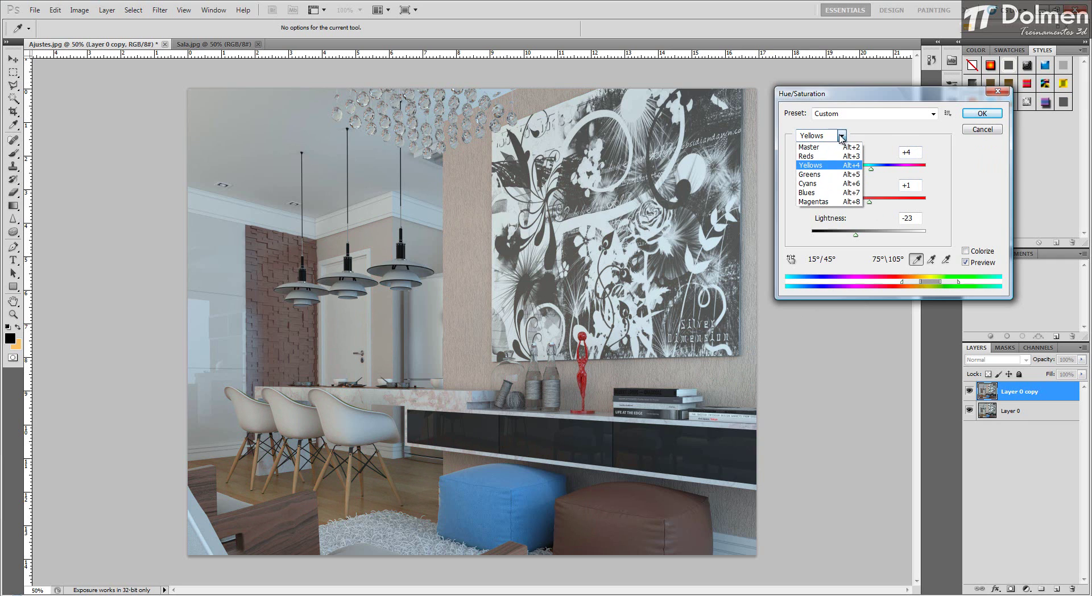
{"action": "left_click", "coordinate": [818, 168]}
{"action": "mouse_move", "coordinate": [869, 202]}
{"action": "left_mouse_down"}
{"action": "mouse_move", "coordinate": [821, 208]}
{"action": "mouse_move", "coordinate": [914, 205]}
{"action": "mouse_move", "coordinate": [845, 203]}
{"action": "mouse_move", "coordinate": [825, 218]}
{"action": "mouse_move", "coordinate": [921, 217]}
{"action": "mouse_move", "coordinate": [832, 209]}
{"action": "mouse_move", "coordinate": [906, 211]}
{"action": "mouse_move", "coordinate": [881, 215]}
{"action": "left_mouse_up"}
{"action": "left_click", "coordinate": [842, 137]}
{"action": "left_click", "coordinate": [856, 195]}
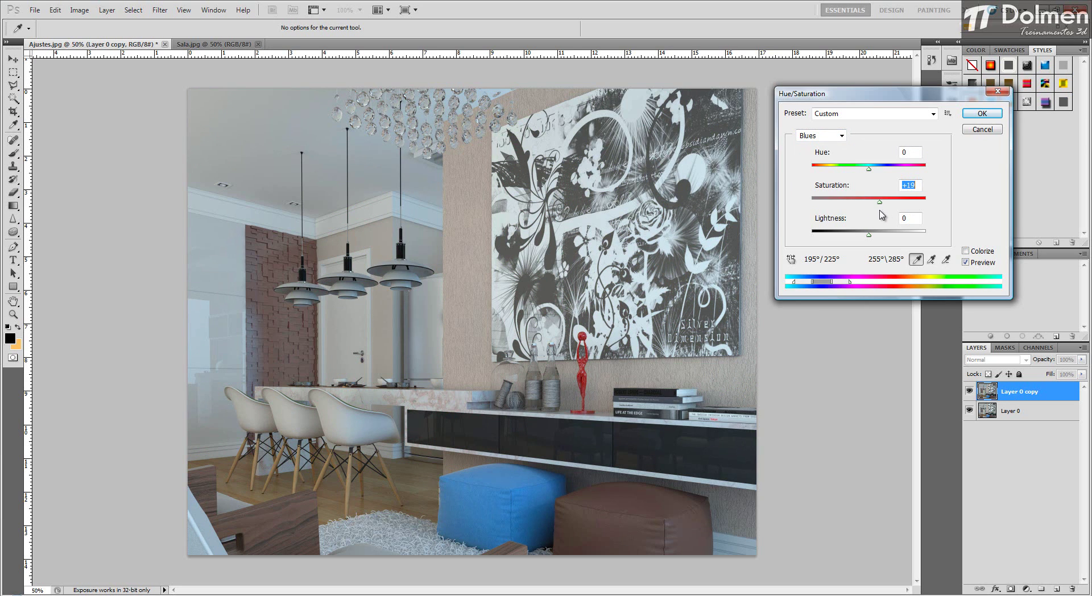
Set the Magentas range to saturation +42 and lightness +2, and cancel the Hue/Saturation adjustment
{"action": "left_click", "coordinate": [842, 136]}
{"action": "left_click", "coordinate": [812, 202]}
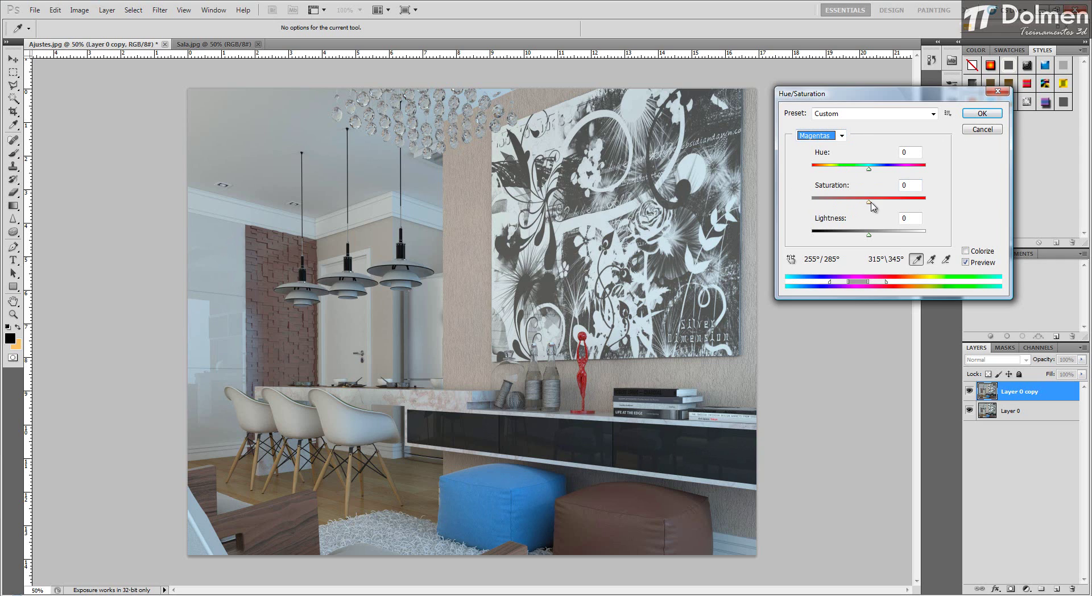
{"action": "mouse_move", "coordinate": [868, 233]}
{"action": "left_mouse_down"}
{"action": "mouse_move", "coordinate": [941, 239]}
{"action": "mouse_move", "coordinate": [870, 240]}
{"action": "left_mouse_up"}
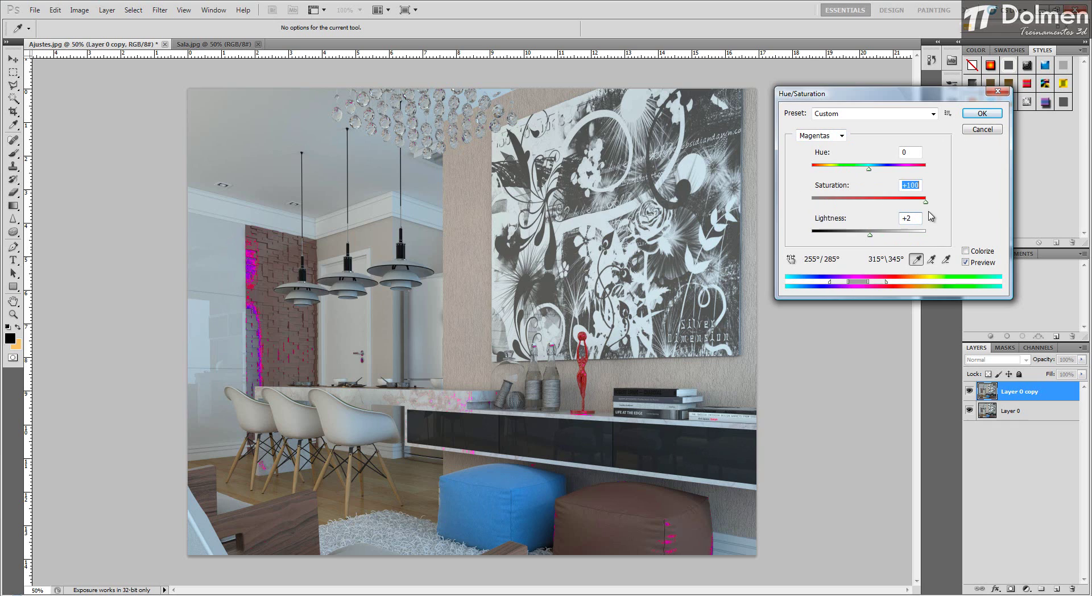
{"action": "type", "text": "42"}
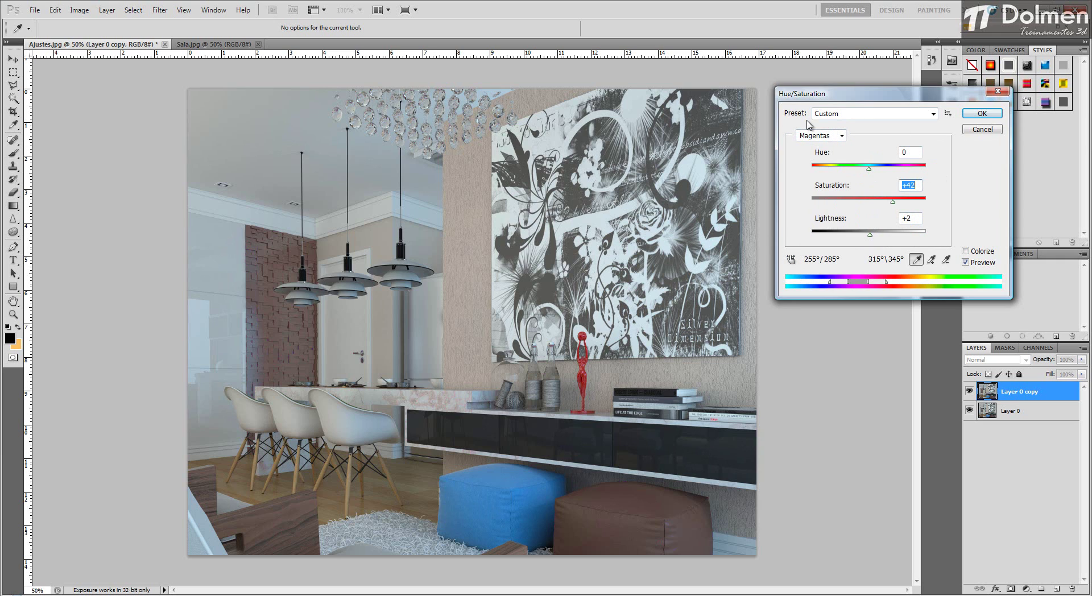
{"action": "left_click", "coordinate": [982, 130]}
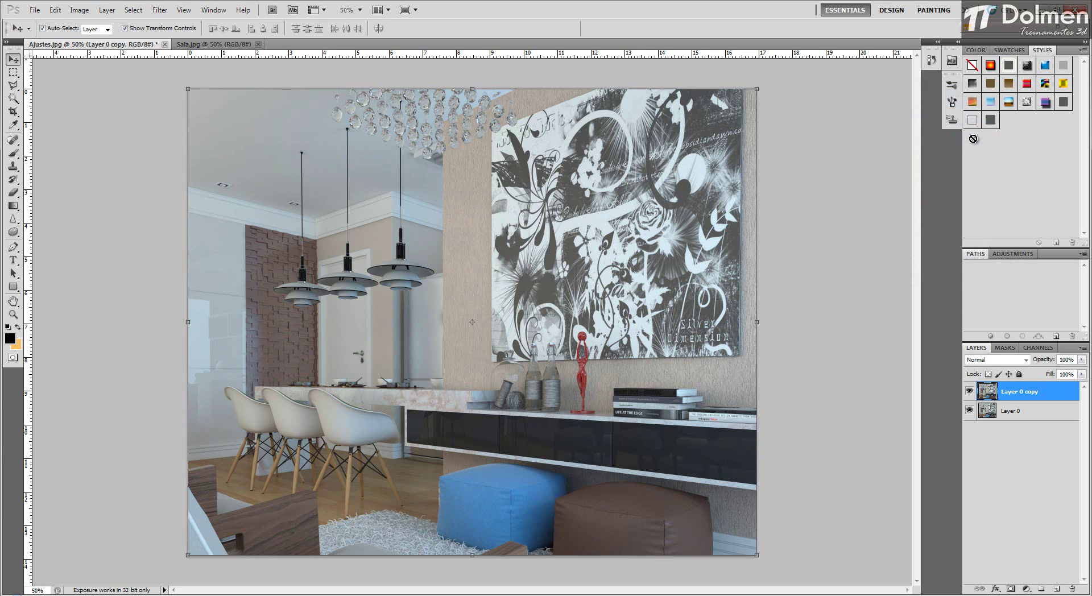
Open a Color Balance adjustment for the Layer 0 copy and reposition its dialog beside the image
{"action": "left_click", "coordinate": [79, 10]}
{"action": "mouse_move", "coordinate": [137, 42]}
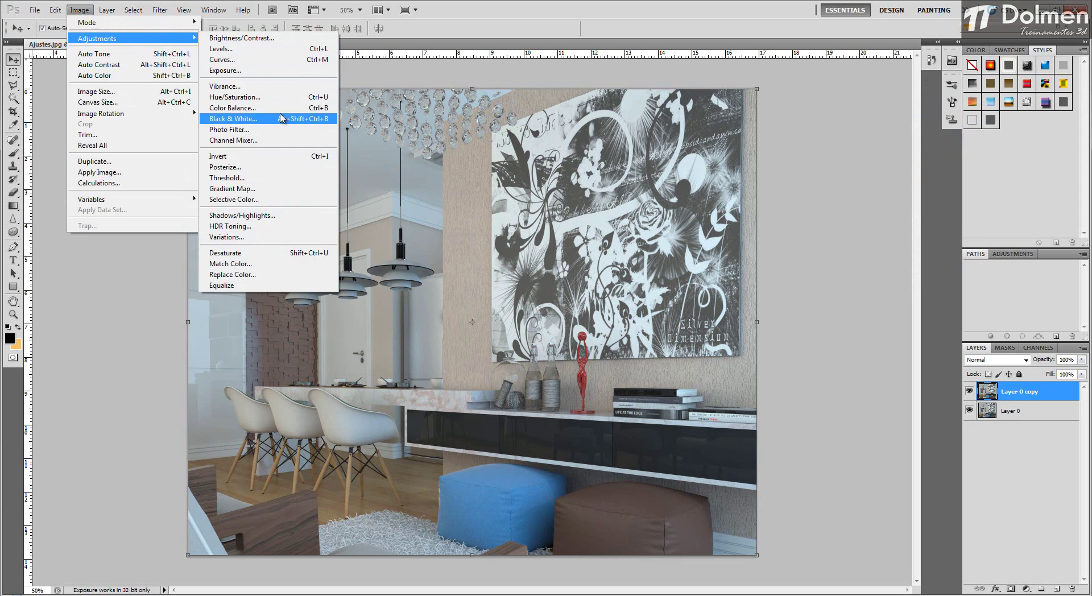
{"action": "left_click", "coordinate": [239, 107]}
{"action": "left_click_drag", "start_coordinate": [944, 103], "coordinate": [849, 119]}
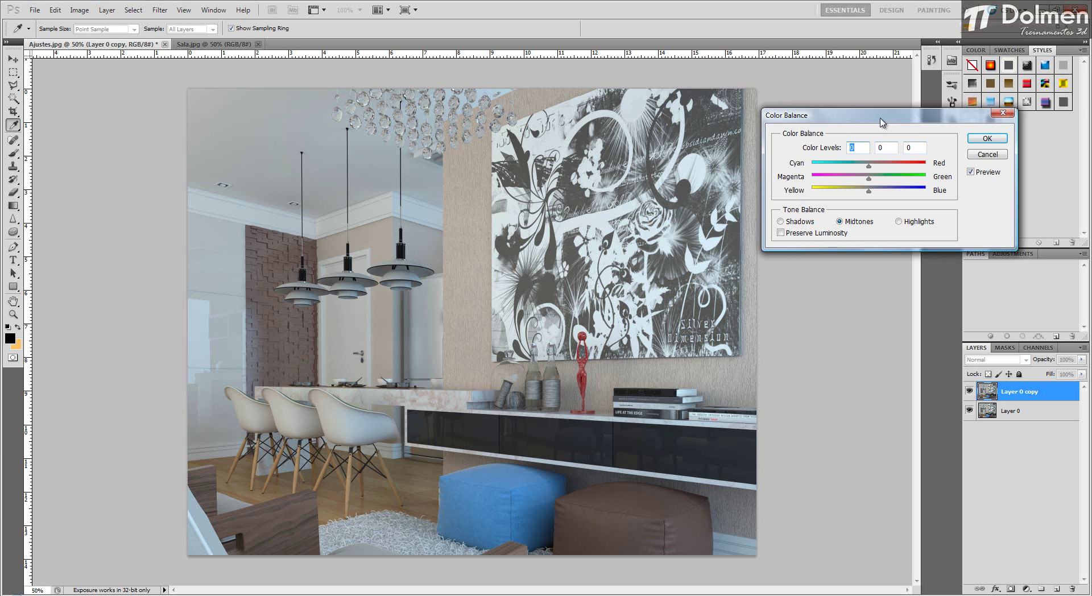
{"action": "left_click_drag", "start_coordinate": [881, 122], "coordinate": [877, 142]}
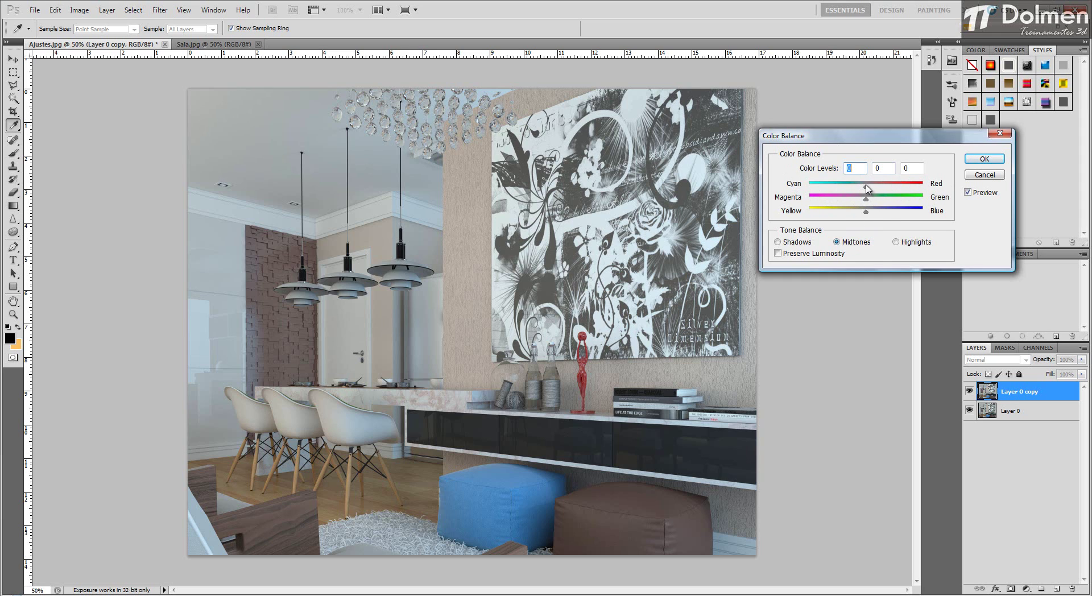
Try the color level shifts across the tonal ranges, setting the highlights' yellow-blue level to +1
{"action": "left_click_drag", "start_coordinate": [867, 190], "coordinate": [866, 214]}
{"action": "left_click", "coordinate": [802, 242]}
{"action": "left_click", "coordinate": [896, 242]}
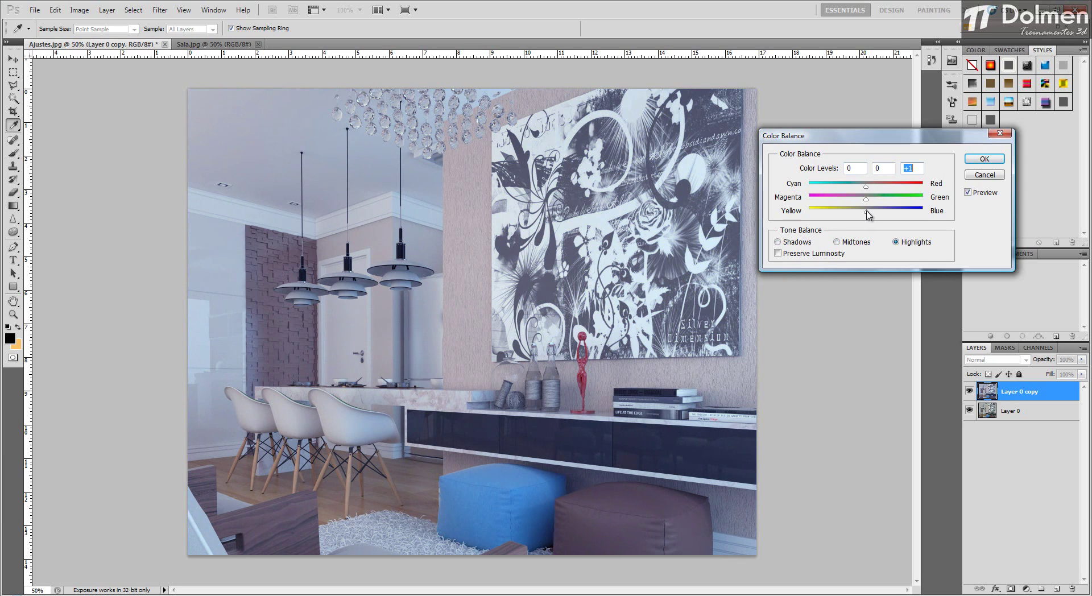
Reset the shadows' yellow-blue and cyan-red levels to 0, and set all three midtone color levels to +2
{"action": "left_click", "coordinate": [801, 244]}
{"action": "double_click", "coordinate": [919, 169]}
{"action": "type", "text": "0"}
{"action": "double_click", "coordinate": [847, 168]}
{"action": "type", "text": "0"}
{"action": "left_click", "coordinate": [857, 243]}
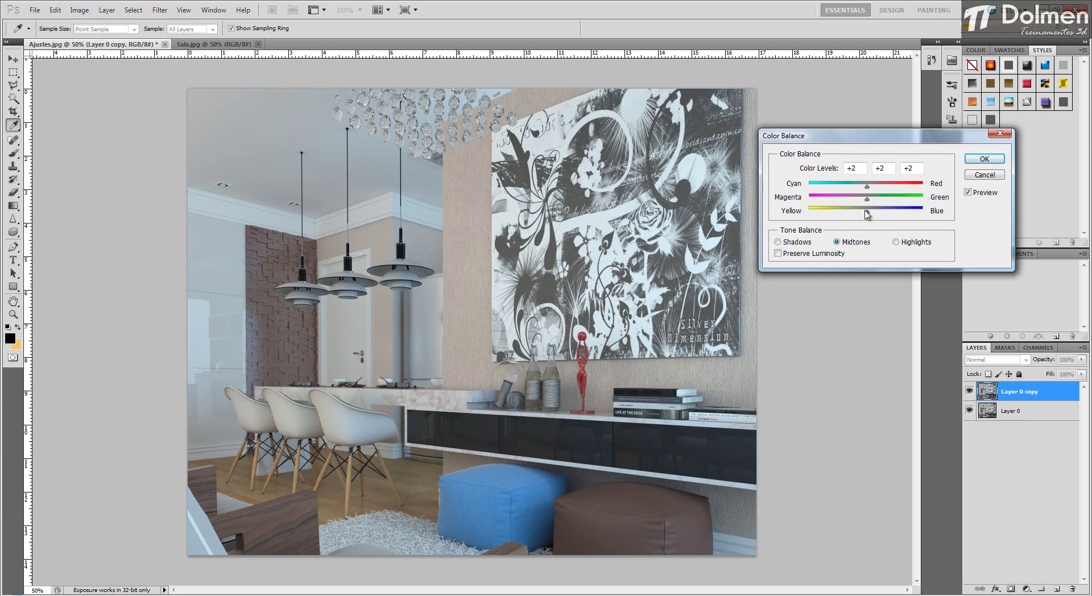
Try shifting the midtones' color levels, and set the highlights' cyan-red level to -35
{"action": "left_click_drag", "start_coordinate": [866, 211], "coordinate": [879, 189]}
{"action": "left_click", "coordinate": [896, 241]}
{"action": "left_click_drag", "start_coordinate": [865, 212], "coordinate": [849, 189]}
{"action": "left_click", "coordinate": [849, 186]}
Try shifting the color levels of the shadows and midtones, comparing the result with the preview off
{"action": "left_click", "coordinate": [836, 241]}
{"action": "left_click", "coordinate": [797, 242]}
{"action": "left_click_drag", "start_coordinate": [866, 212], "coordinate": [865, 199]}
{"action": "left_click", "coordinate": [979, 193]}
{"action": "left_click", "coordinate": [850, 242]}
{"action": "left_click_drag", "start_coordinate": [857, 212], "coordinate": [845, 189]}
Set the highlights' yellow-blue level to +15, compare with the preview off and on, and cancel the Color Balance adjustment
{"action": "left_click", "coordinate": [896, 243]}
{"action": "left_click", "coordinate": [968, 193]}
{"action": "left_click", "coordinate": [967, 193]}
{"action": "left_click_drag", "start_coordinate": [879, 214], "coordinate": [876, 216]}
{"action": "left_click", "coordinate": [977, 194]}
{"action": "left_click", "coordinate": [977, 194]}
{"action": "left_click", "coordinate": [977, 194]}
{"action": "left_click", "coordinate": [856, 242]}
{"action": "left_click", "coordinate": [910, 241]}
{"action": "left_click", "coordinate": [984, 159]}
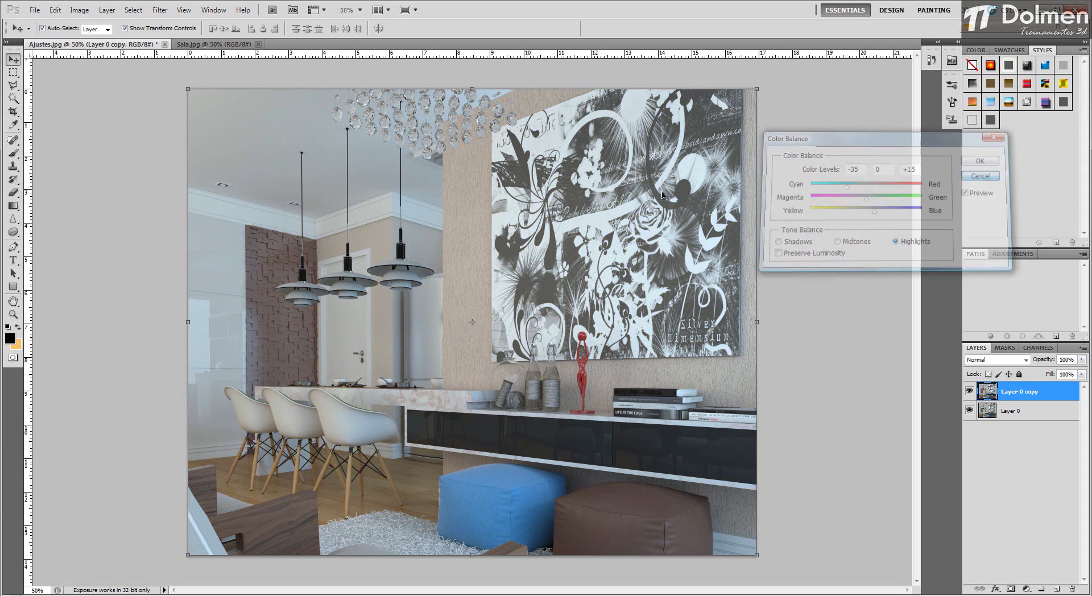
Try a Black & White adjustment on the Layer 0 copy, increasing the Magentas value, and cancel it
{"action": "key", "text": "v"}
{"action": "left_click", "coordinate": [80, 9]}
{"action": "mouse_move", "coordinate": [113, 38]}
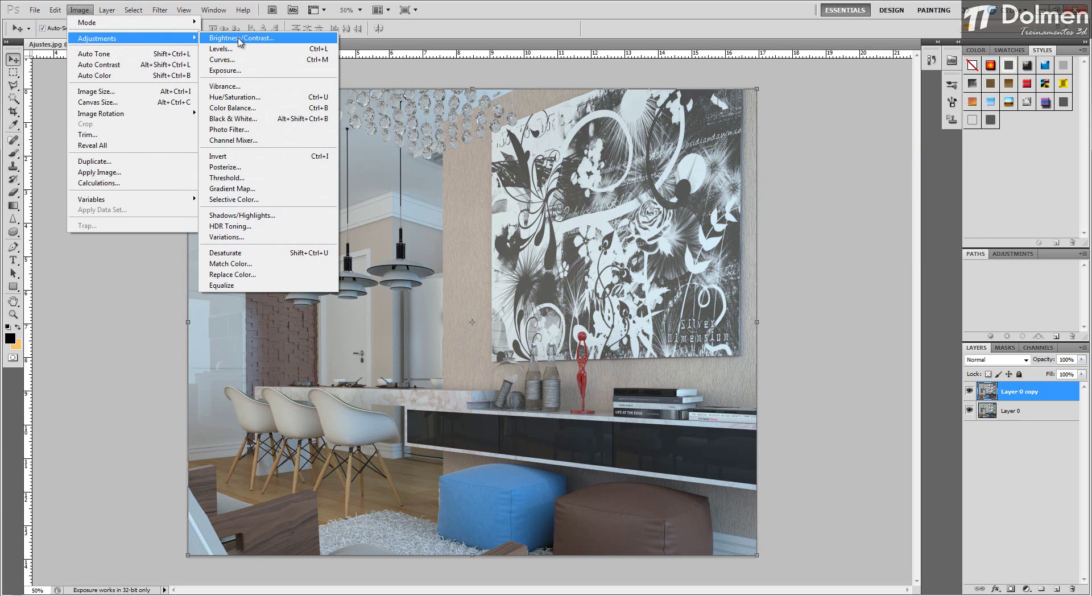
{"action": "left_click", "coordinate": [271, 119]}
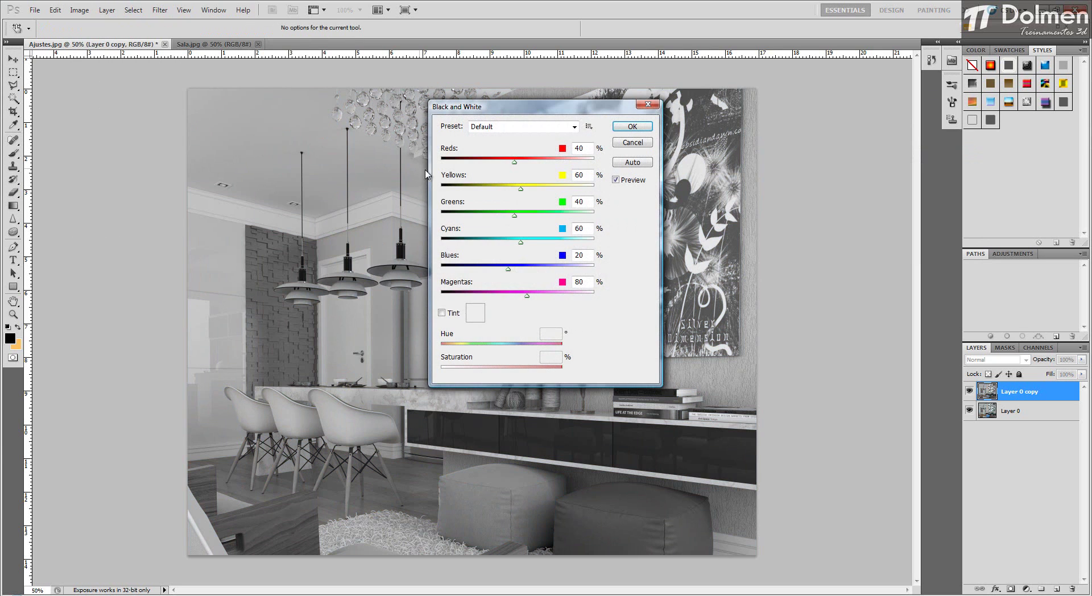
{"action": "left_click_drag", "start_coordinate": [553, 111], "coordinate": [894, 114]}
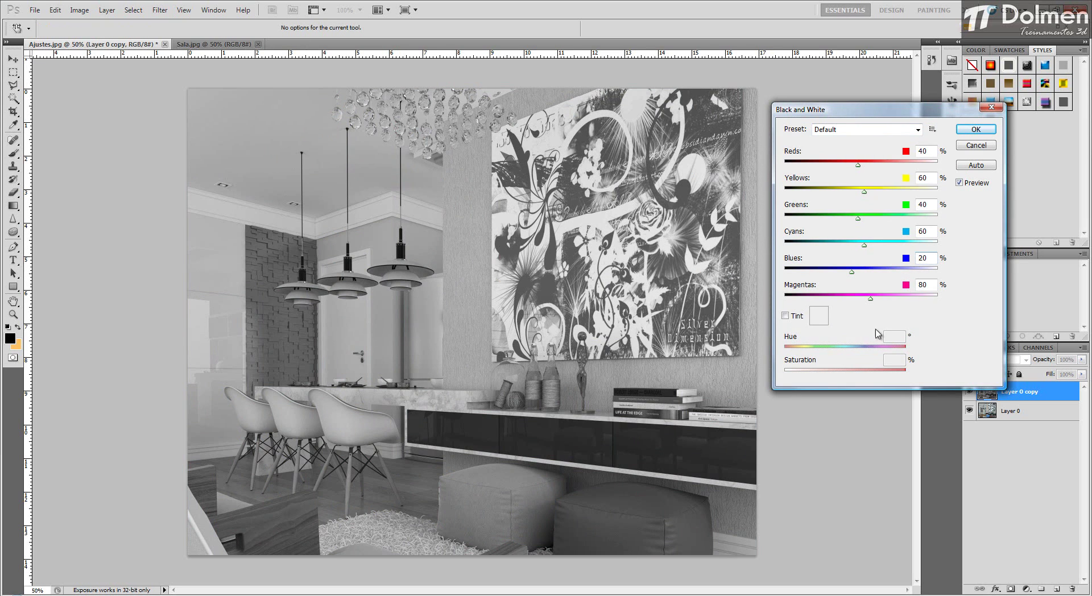
{"action": "mouse_move", "coordinate": [870, 298]}
{"action": "left_mouse_down"}
{"action": "mouse_move", "coordinate": [855, 298]}
{"action": "mouse_move", "coordinate": [887, 298]}
{"action": "left_mouse_up"}
{"action": "left_click", "coordinate": [975, 146]}
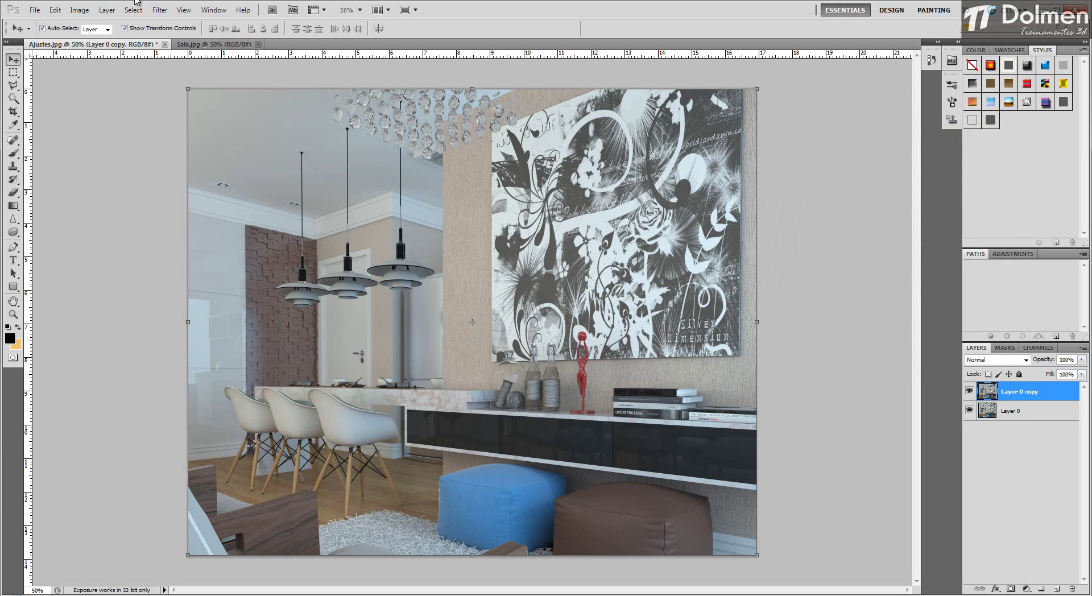
Open a Photo Filter adjustment beside the image and choose Warming Filter (LBA)
{"action": "left_click", "coordinate": [79, 11]}
{"action": "mouse_move", "coordinate": [125, 38]}
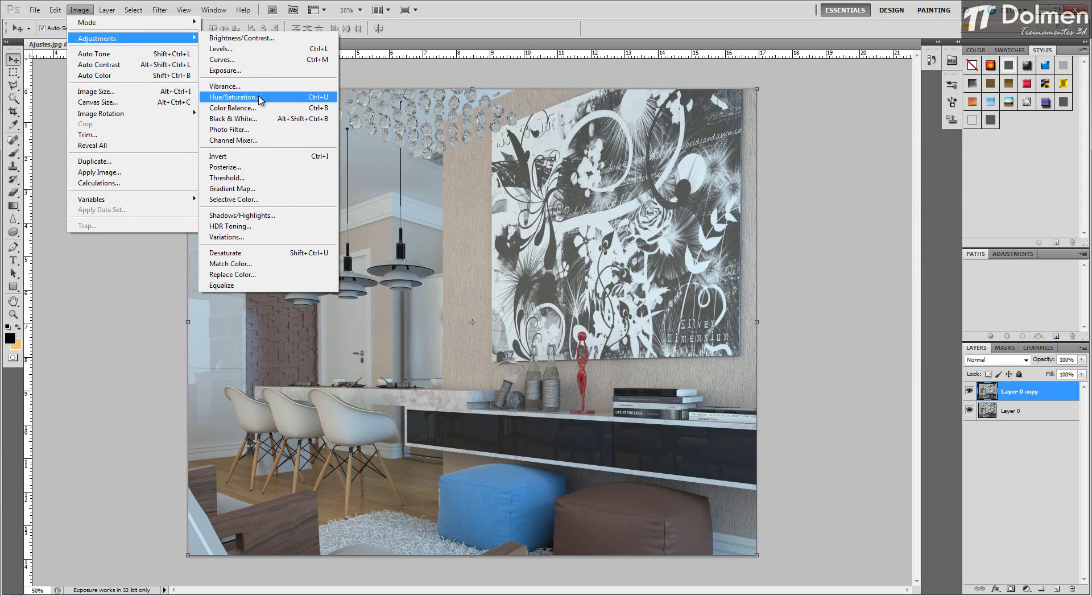
{"action": "left_click", "coordinate": [244, 135]}
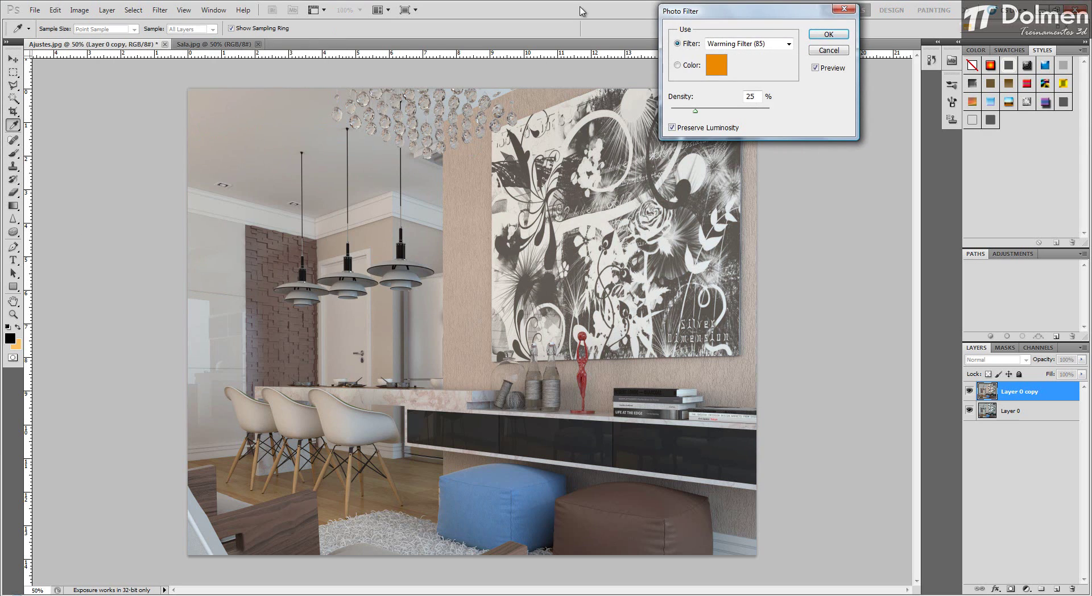
{"action": "left_click_drag", "start_coordinate": [711, 14], "coordinate": [819, 107]}
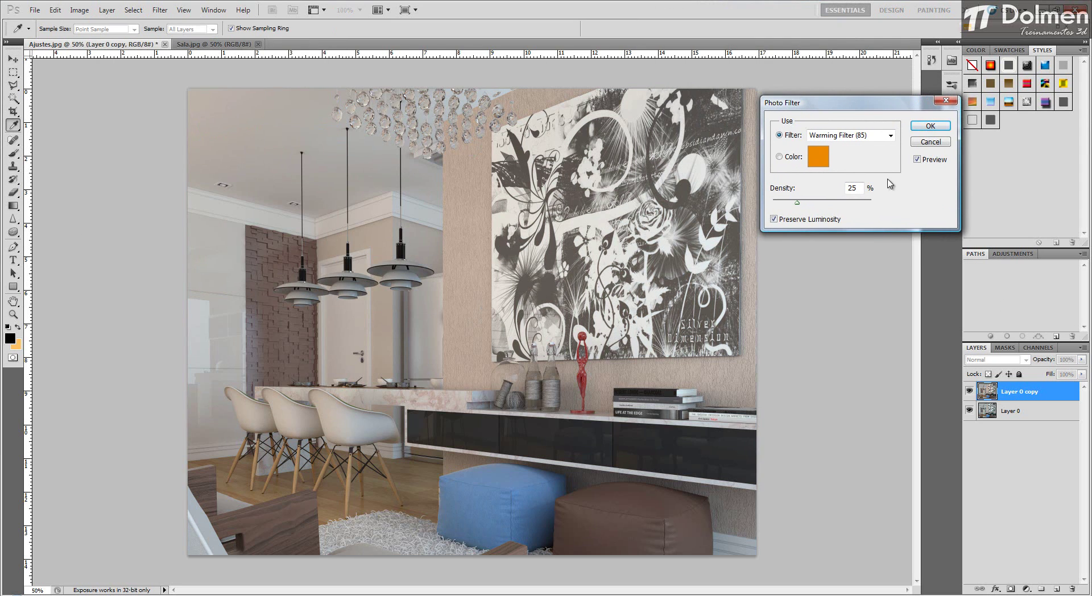
{"action": "left_click", "coordinate": [866, 137]}
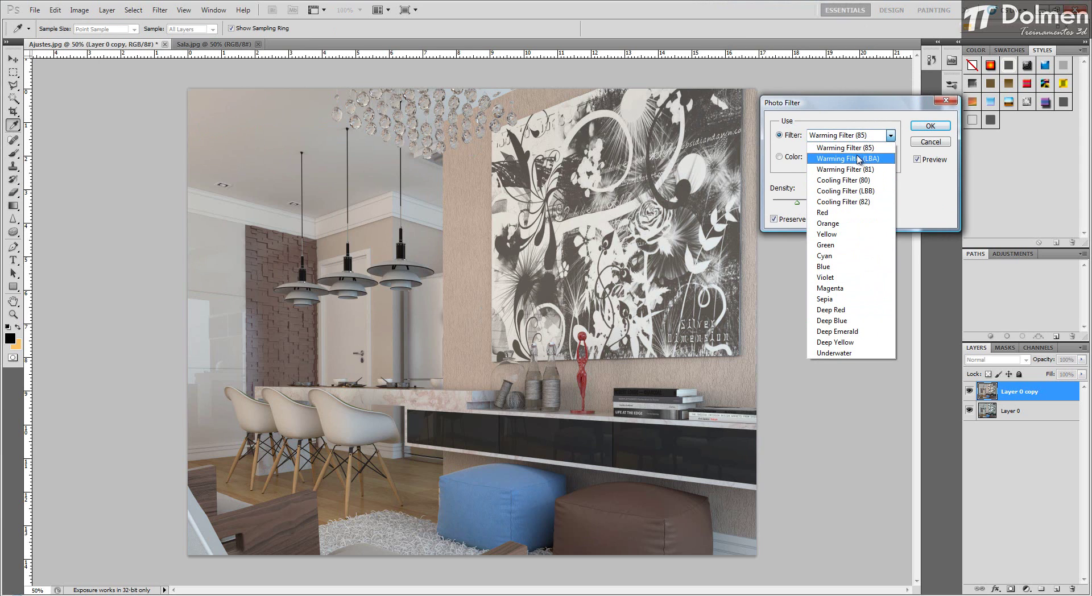
{"action": "left_click", "coordinate": [859, 159]}
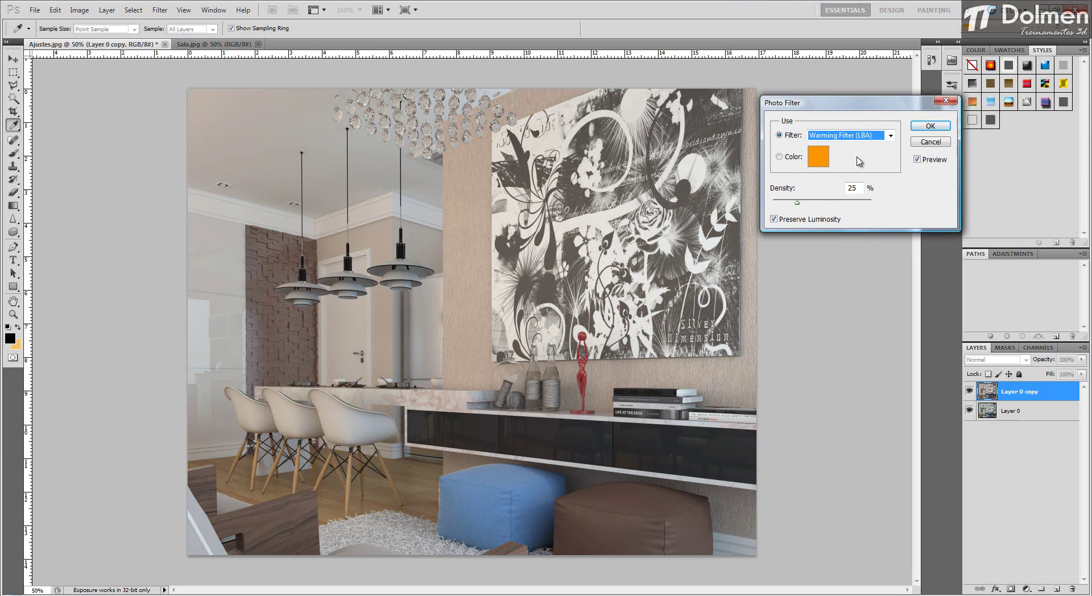
Preview the photo filter presets one after another, from the cooling filters through Yellow to Deep Blue
{"action": "key", "text": "Down"}
{"action": "key", "text": "Down"}
{"action": "key", "text": "Down"}
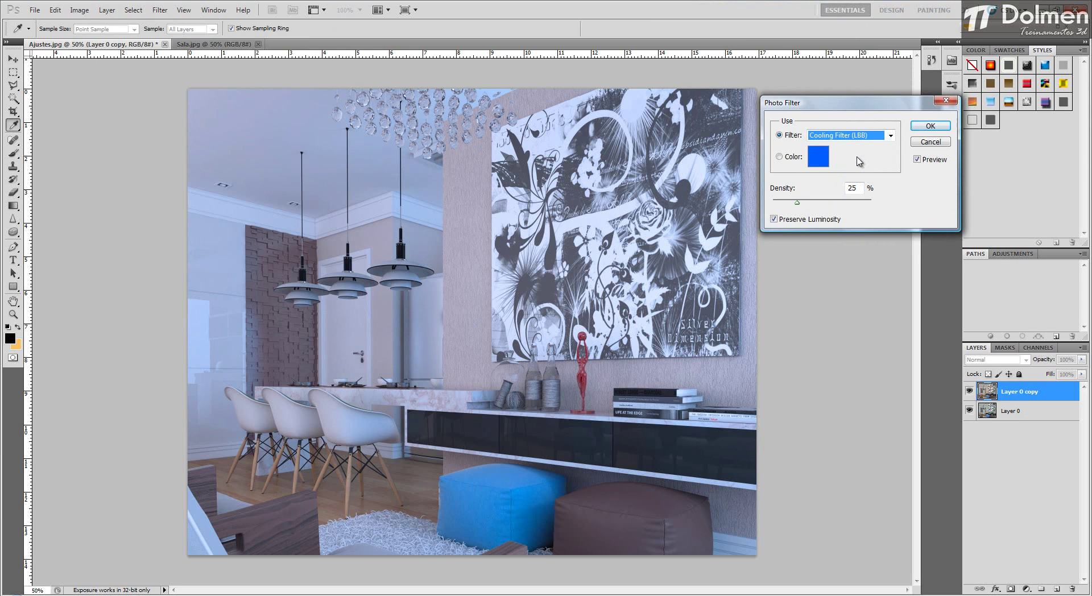
{"action": "key", "text": "Down"}
{"action": "key", "text": "Down"}
{"action": "key", "text": "Down"}
{"action": "key", "text": "Down"}
{"action": "key", "text": "Down"}
{"action": "key", "text": "Down"}
{"action": "key", "text": "Down"}
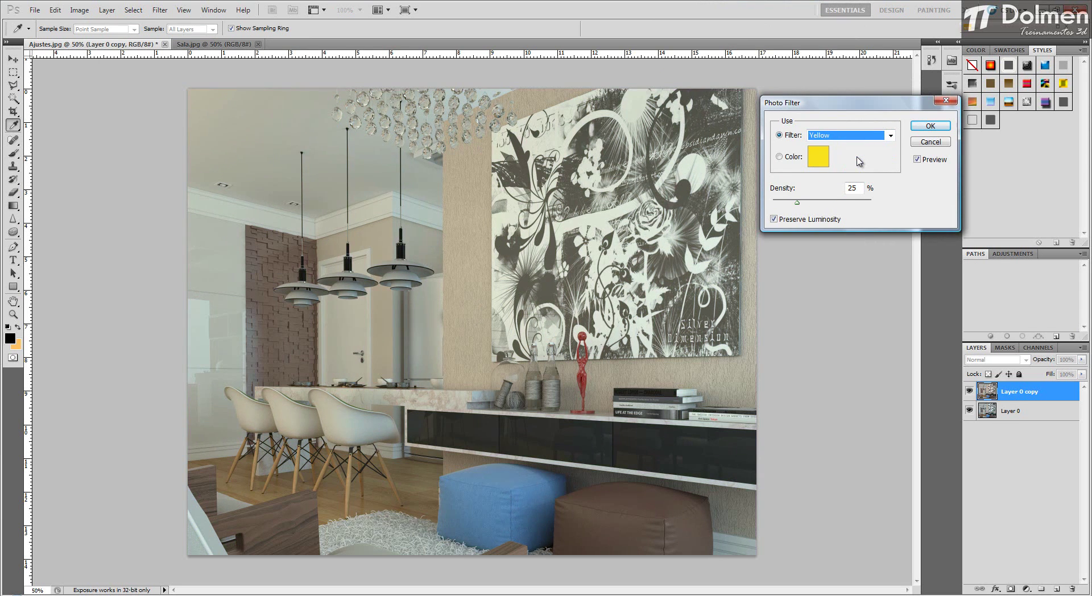
{"action": "key", "text": "Down"}
{"action": "key", "text": "Down"}
{"action": "key", "text": "Down"}
{"action": "key", "text": "Down"}
{"action": "key", "text": "Down"}
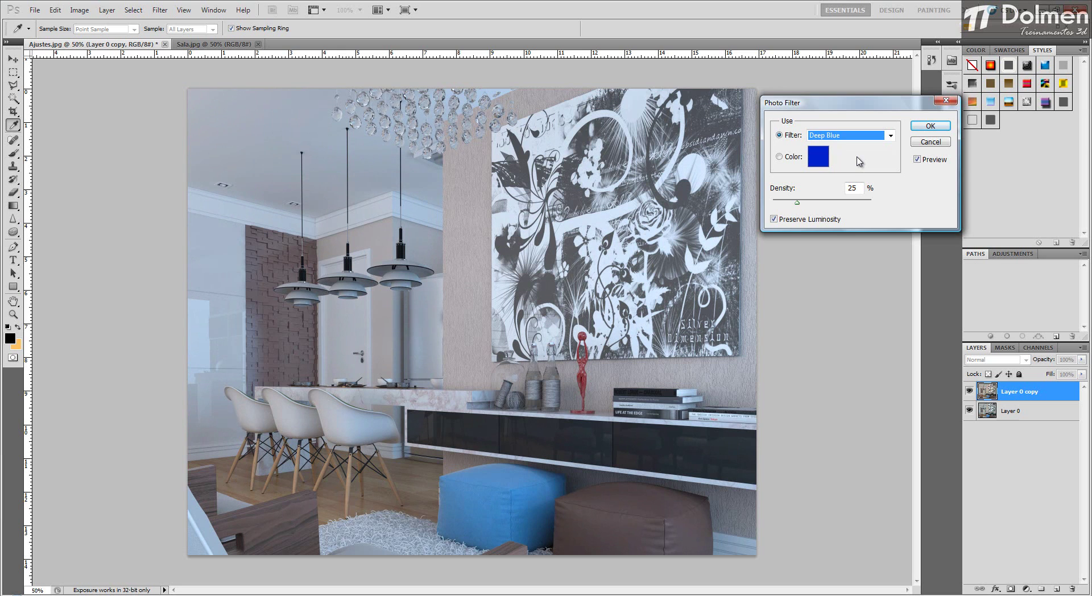
Go back through the photo filter presets to Warming Filter (85)
{"action": "key", "text": "Up"}
{"action": "key", "text": "Up"}
{"action": "key", "text": "Up"}
{"action": "key", "text": "Up"}
{"action": "key", "text": "Up"}
{"action": "key", "text": "Up"}
{"action": "key", "text": "Up"}
{"action": "key", "text": "Up"}
{"action": "key", "text": "Up"}
{"action": "key", "text": "Up"}
{"action": "key", "text": "Up"}
{"action": "key", "text": "Up"}
{"action": "key", "text": "Up"}
{"action": "key", "text": "Up"}
{"action": "key", "text": "Up"}
{"action": "key", "text": "Up"}
{"action": "key", "text": "Up"}
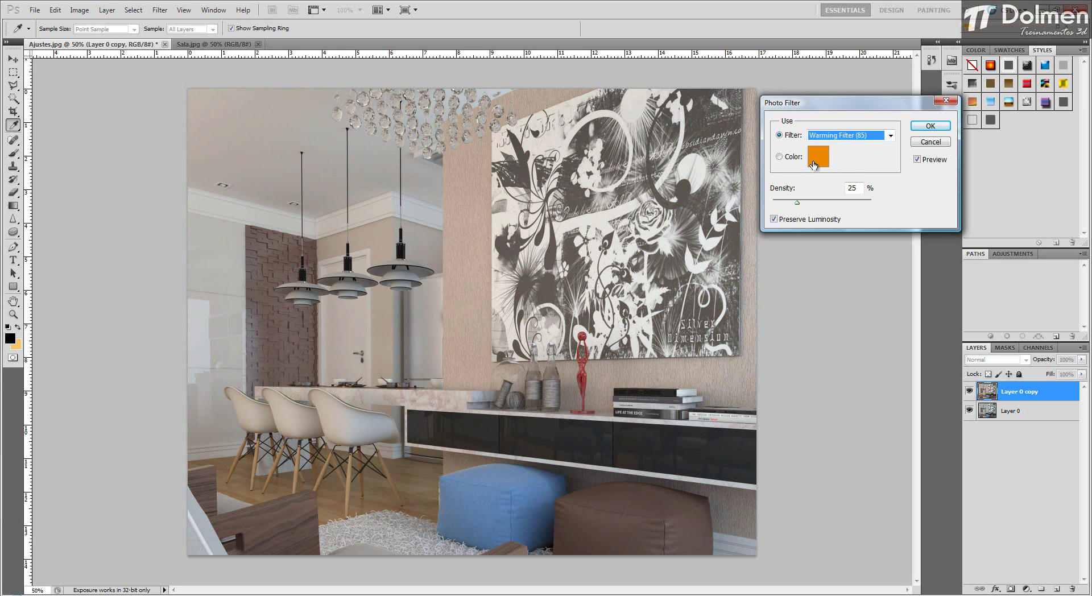
Switch the Photo Filter to a custom orange color (#d58900), set its density to 46%, and apply it
{"action": "left_click", "coordinate": [793, 158]}
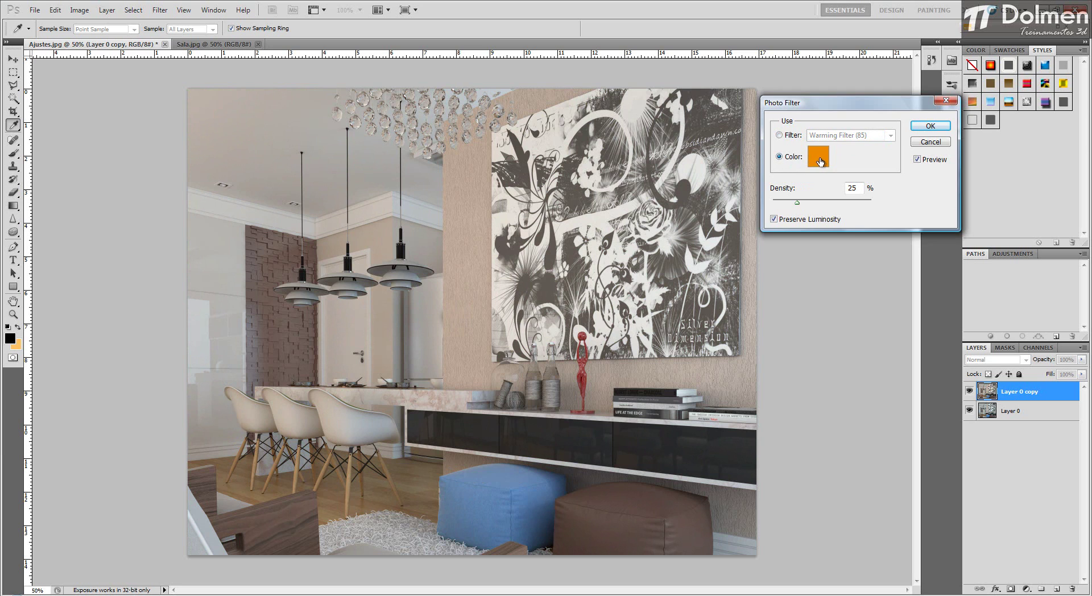
{"action": "left_click", "coordinate": [818, 159]}
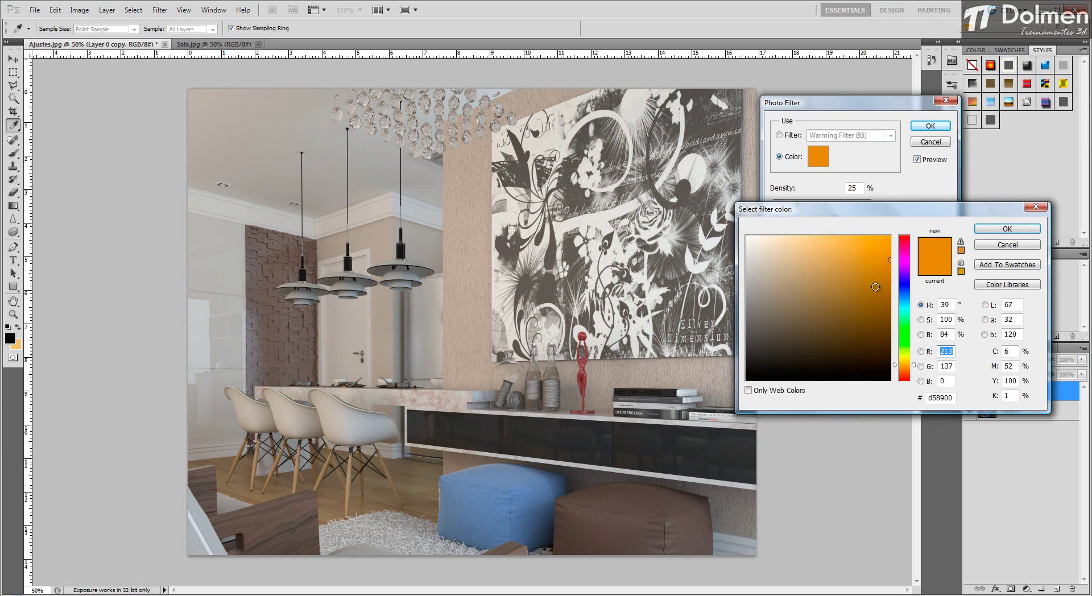
{"action": "left_click", "coordinate": [1007, 228]}
{"action": "left_click_drag", "start_coordinate": [798, 200], "coordinate": [817, 211]}
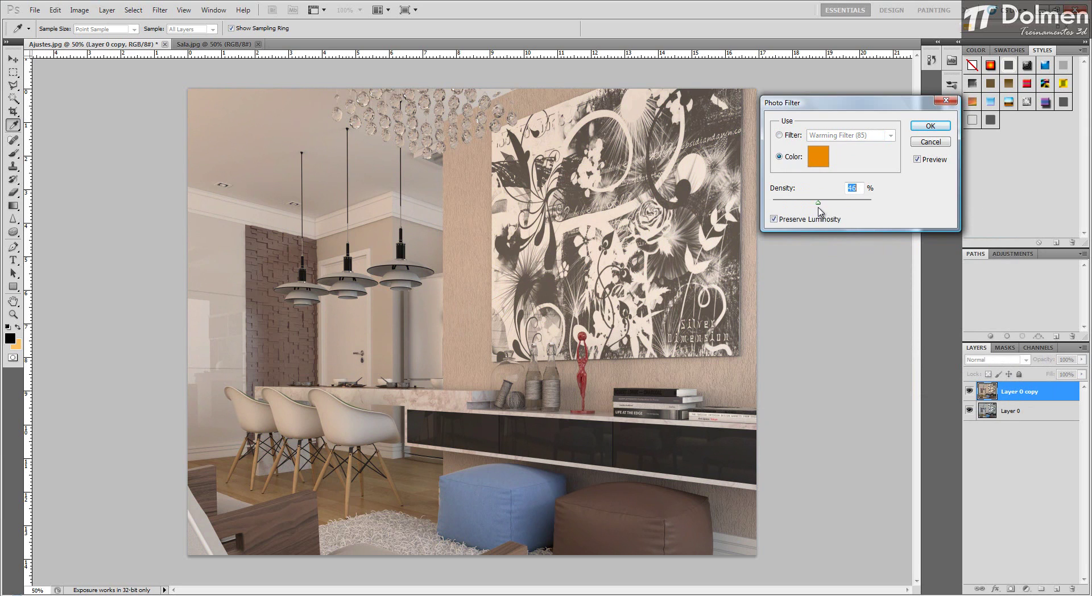
{"action": "left_click", "coordinate": [927, 129]}
{"action": "left_click", "coordinate": [928, 127]}
Lower the Layer 0 copy's opacity to 41% and toggle its visibility to compare with the original
{"action": "key", "text": "v"}
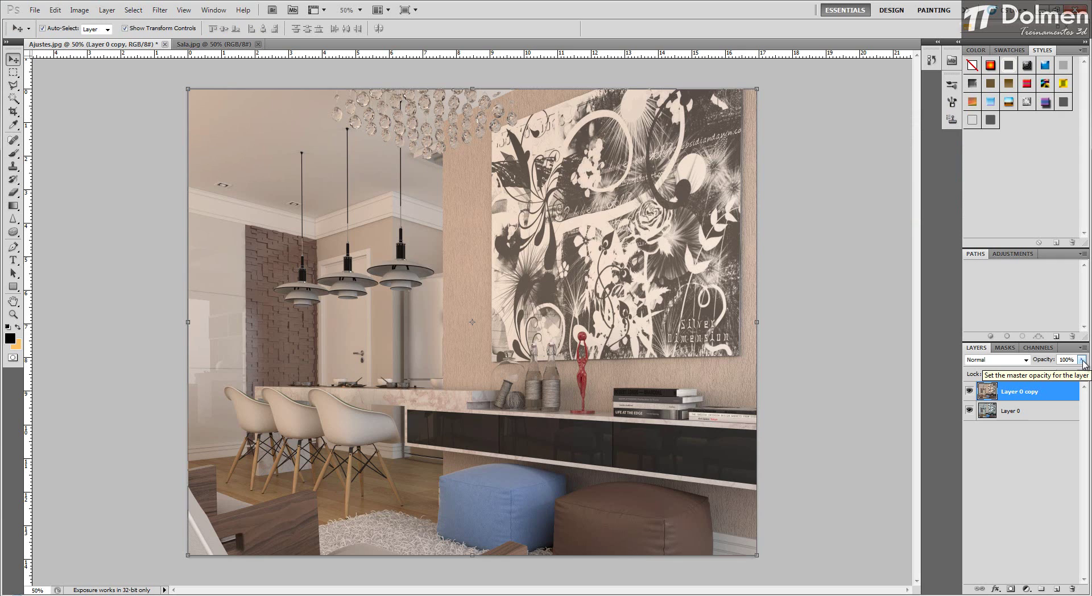
{"action": "left_click_drag", "start_coordinate": [1082, 361], "coordinate": [1048, 371]}
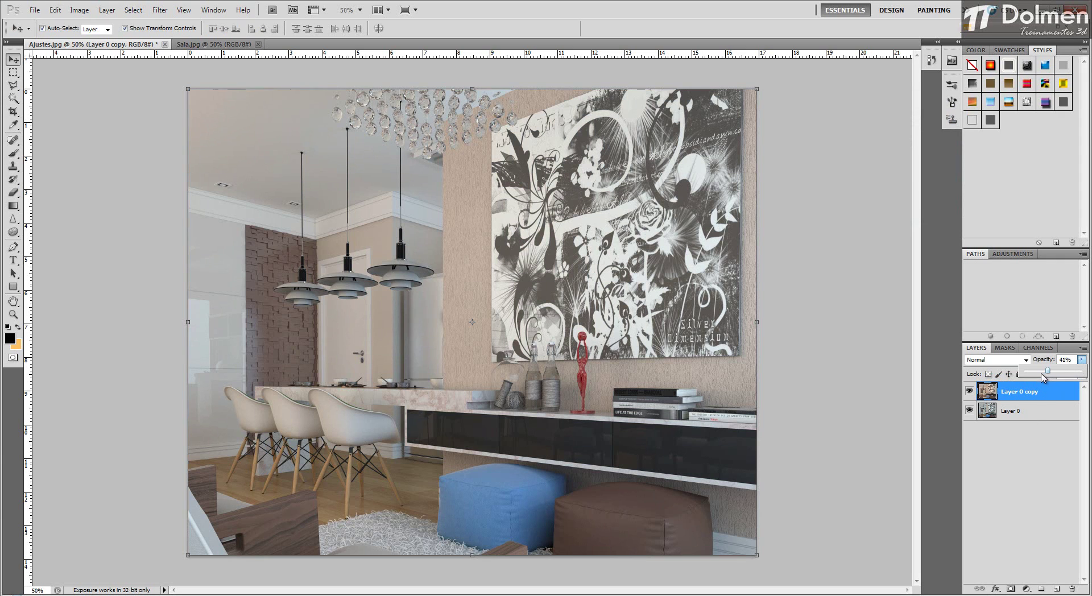
{"action": "left_click", "coordinate": [968, 391]}
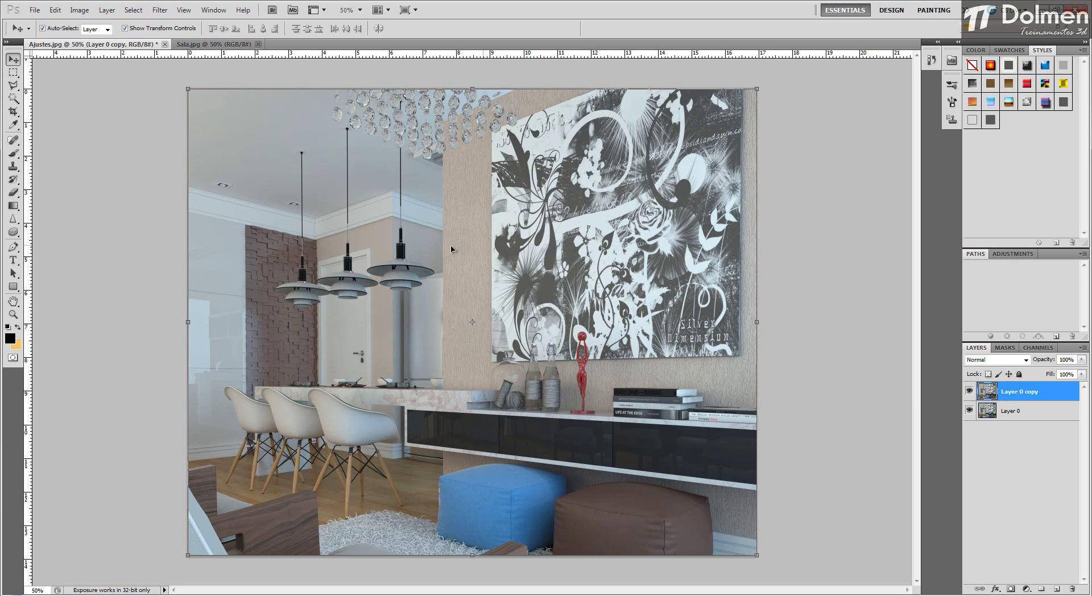
Try a Photo Filter with Warming Filter (85) at 22% density on the Layer 0 copy, and cancel it
{"action": "left_click", "coordinate": [79, 10]}
{"action": "mouse_move", "coordinate": [113, 38]}
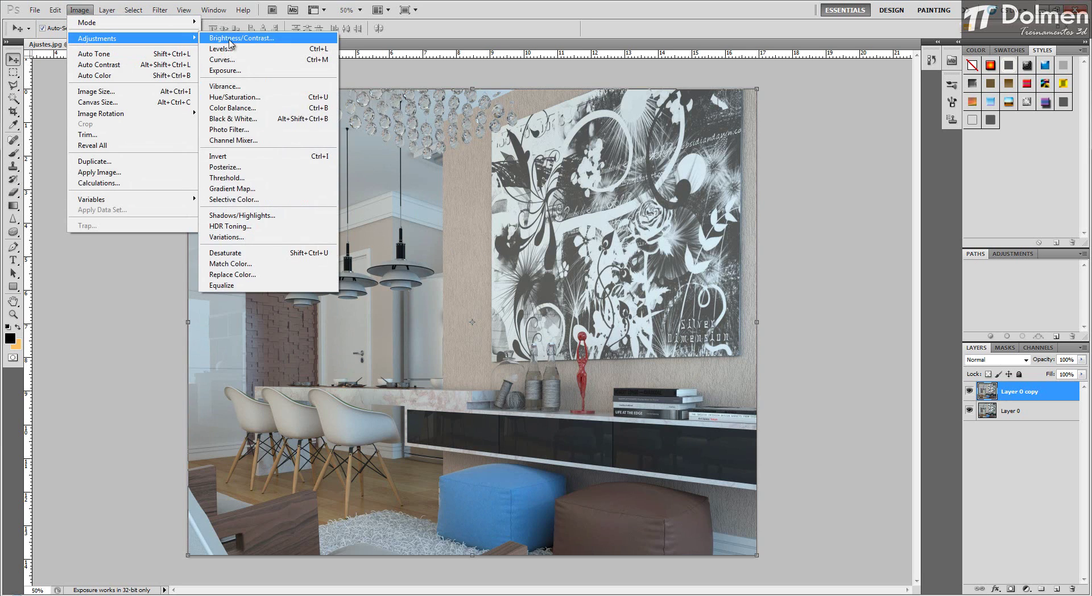
{"action": "left_click", "coordinate": [257, 132]}
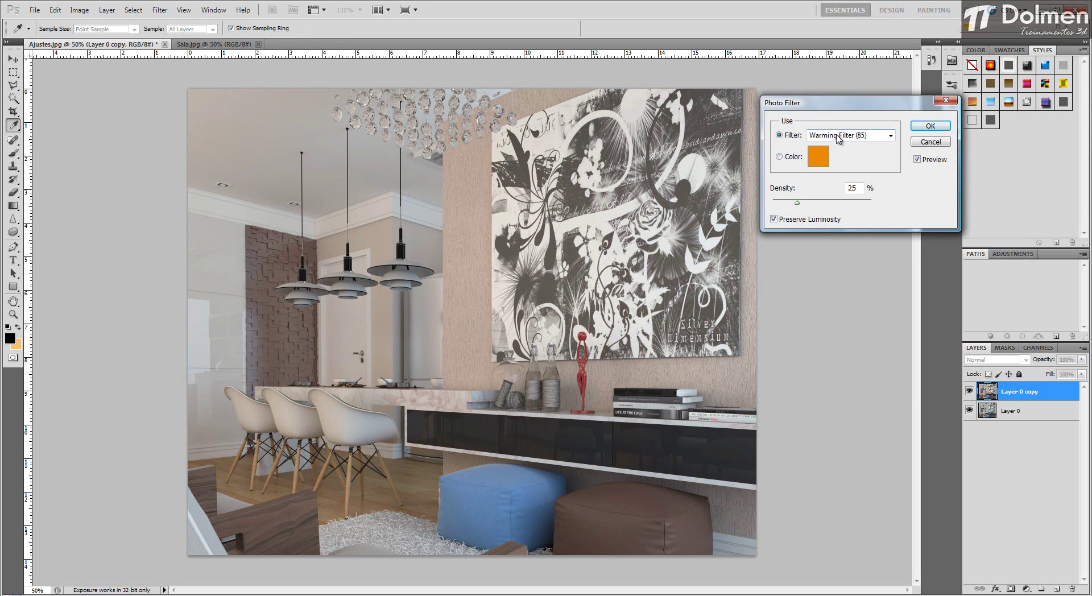
{"action": "left_click", "coordinate": [840, 137]}
{"action": "left_click", "coordinate": [921, 212]}
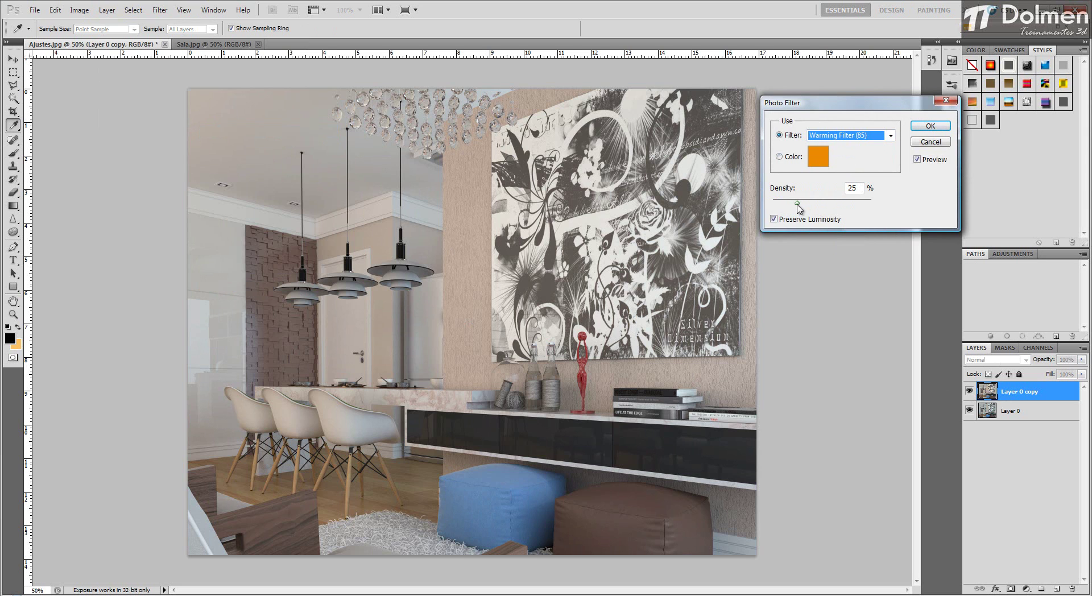
{"action": "mouse_move", "coordinate": [797, 203]}
{"action": "left_mouse_down"}
{"action": "mouse_move", "coordinate": [783, 204]}
{"action": "mouse_move", "coordinate": [844, 203]}
{"action": "mouse_move", "coordinate": [795, 204]}
{"action": "left_mouse_up"}
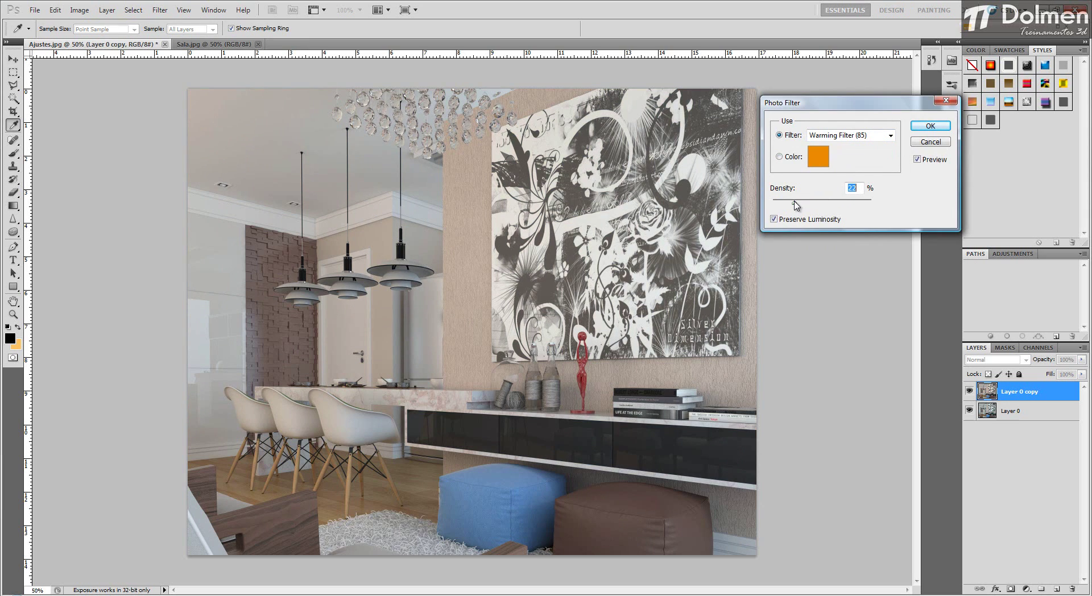
{"action": "left_click", "coordinate": [930, 142]}
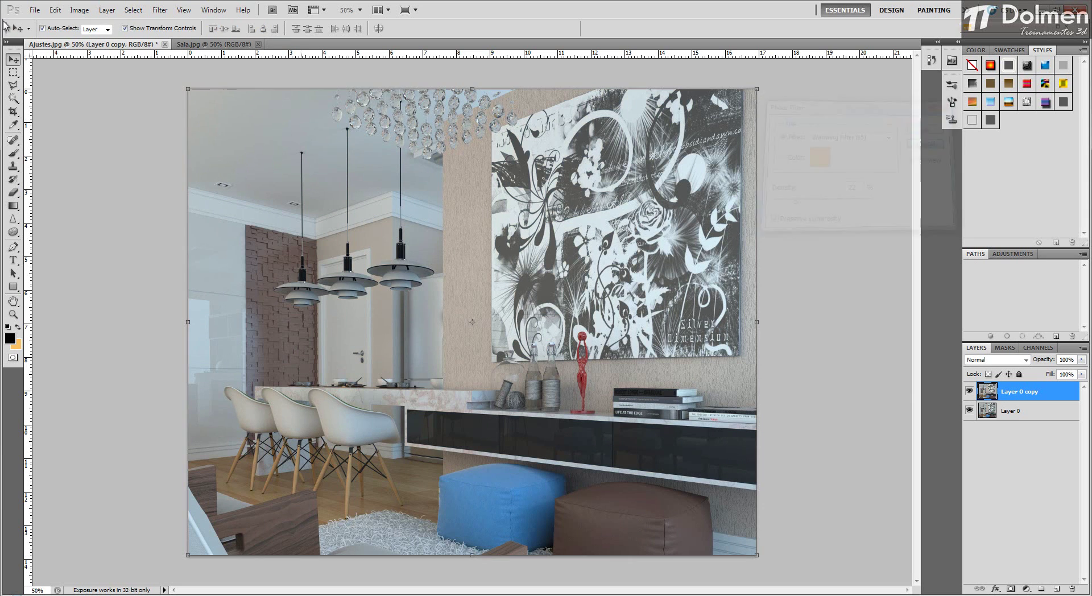
Try the Channel Mixer on the Red output channel with Green at +40% and Blue at -30%, and cancel it
{"action": "left_click", "coordinate": [91, 10]}
{"action": "mouse_move", "coordinate": [102, 38]}
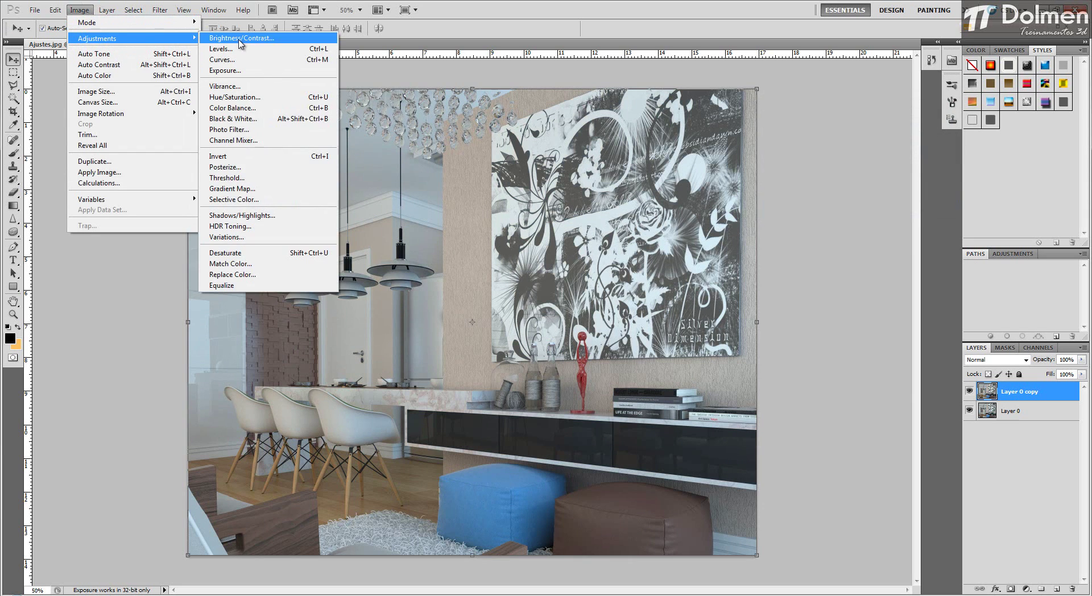
{"action": "left_click", "coordinate": [261, 142]}
{"action": "left_click_drag", "start_coordinate": [508, 129], "coordinate": [852, 137]}
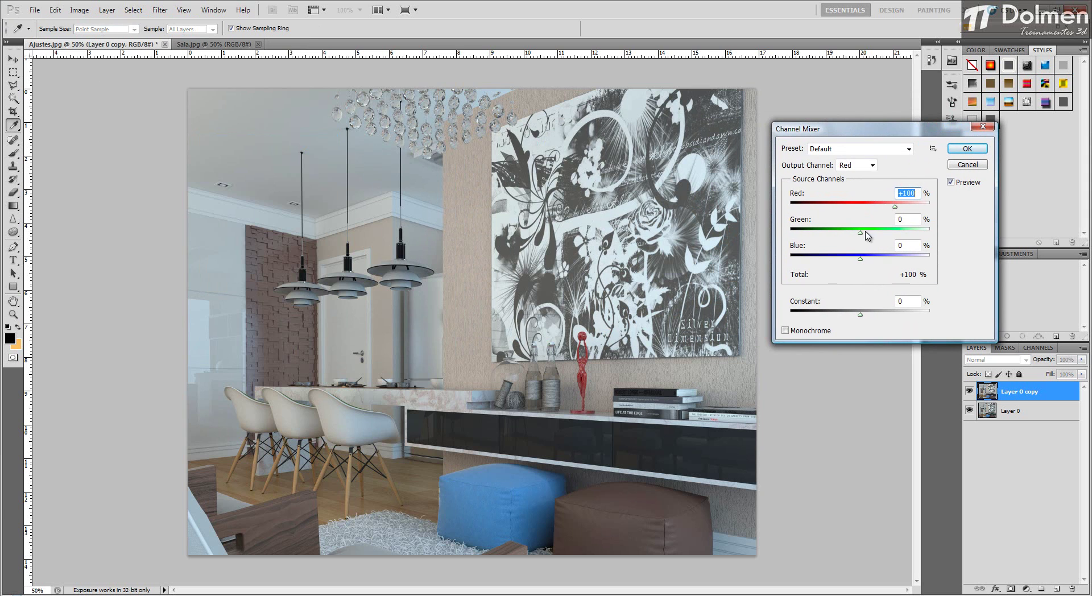
{"action": "left_click_drag", "start_coordinate": [859, 233], "coordinate": [849, 267]}
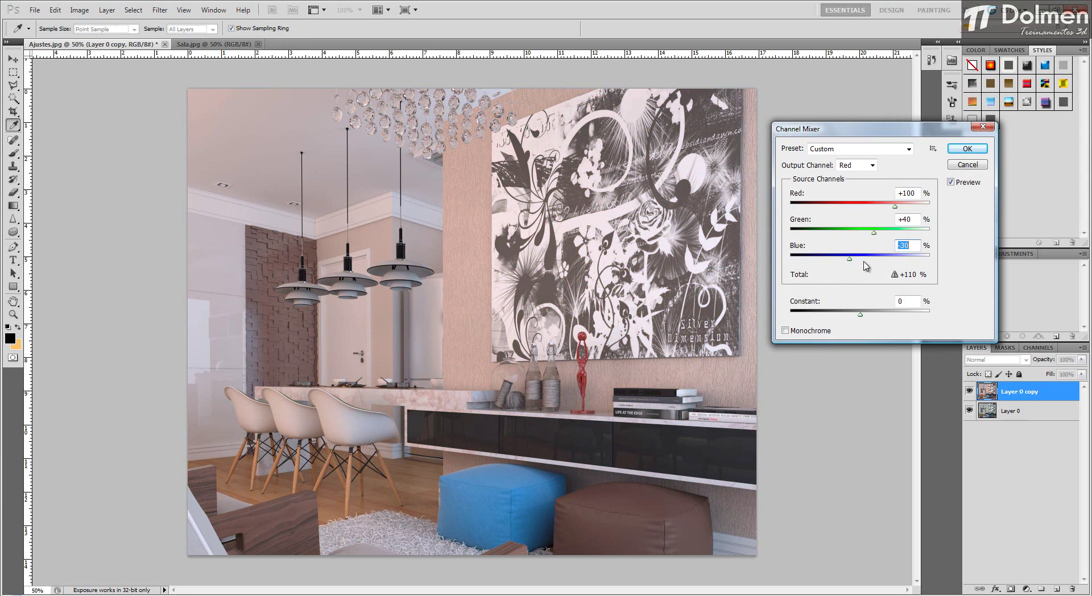
{"action": "left_click", "coordinate": [966, 165]}
Invert the colors of the Layer 0 copy, and invert them back
{"action": "left_click", "coordinate": [79, 10]}
{"action": "mouse_move", "coordinate": [123, 40]}
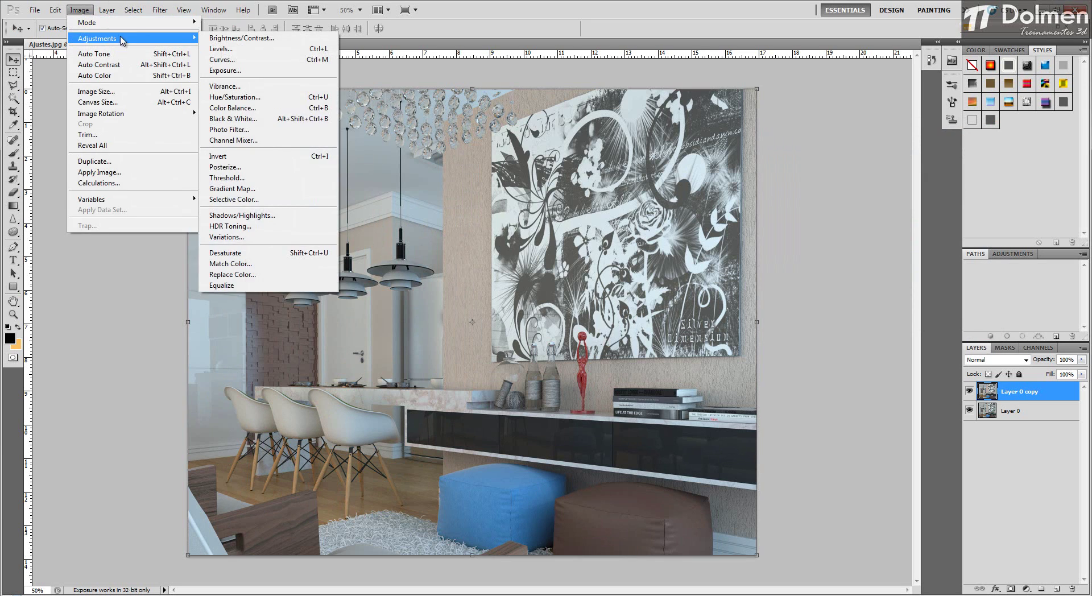
{"action": "left_click", "coordinate": [248, 159]}
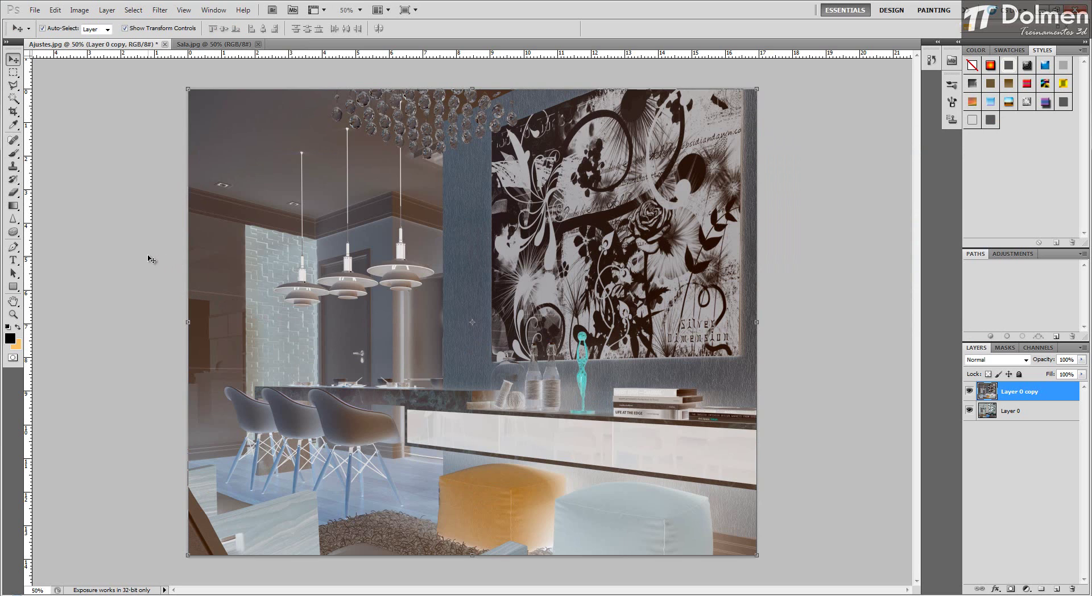
{"action": "key", "text": "ctrl+i"}
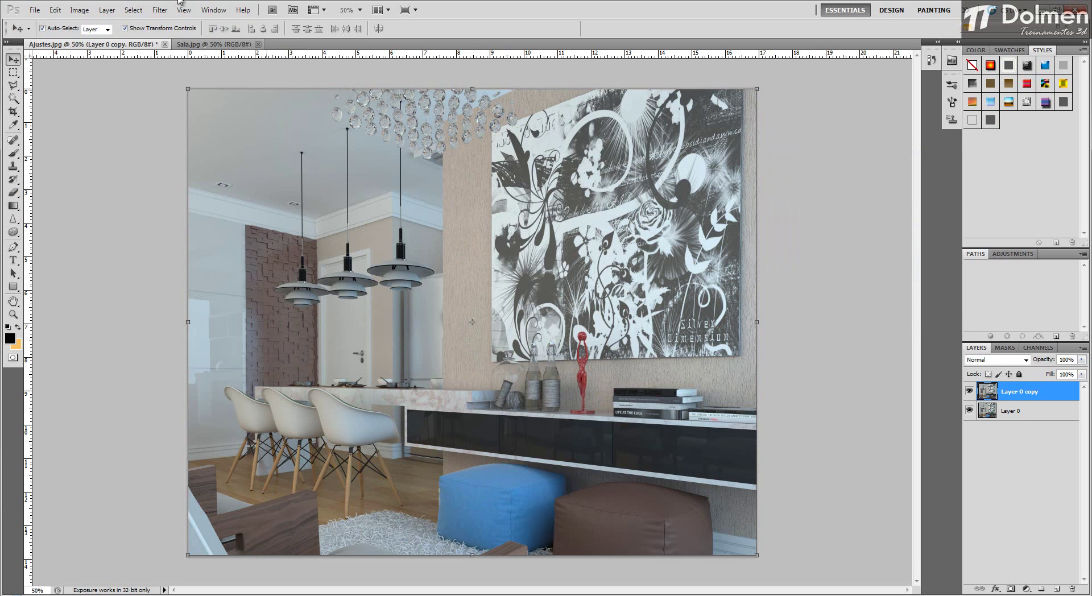
Desaturate the Layer 0 copy to turn the interior render grayscale
{"action": "left_click", "coordinate": [80, 10]}
{"action": "mouse_move", "coordinate": [88, 38]}
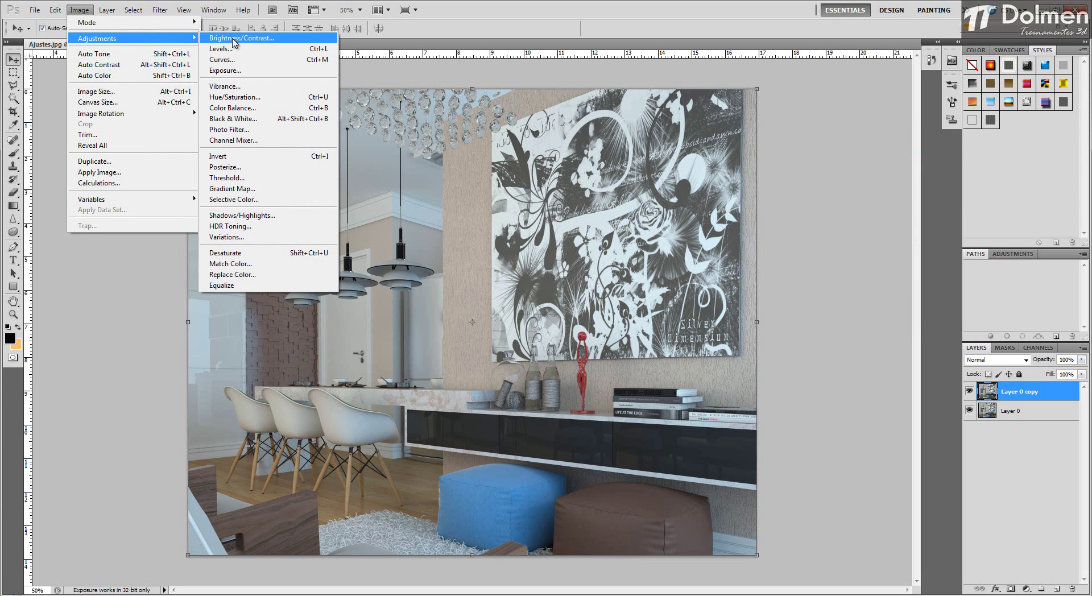
{"action": "left_click", "coordinate": [242, 254]}
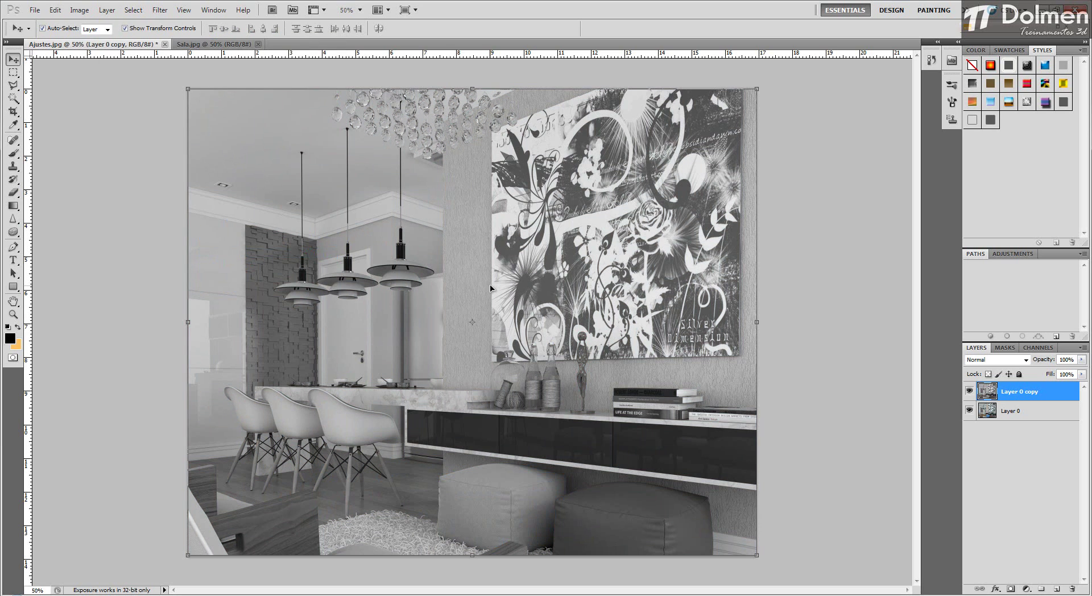
Apply Brightness/Contrast to the grayscale Layer 0 copy with Brightness -14 and Contrast 65
{"action": "left_click", "coordinate": [79, 11]}
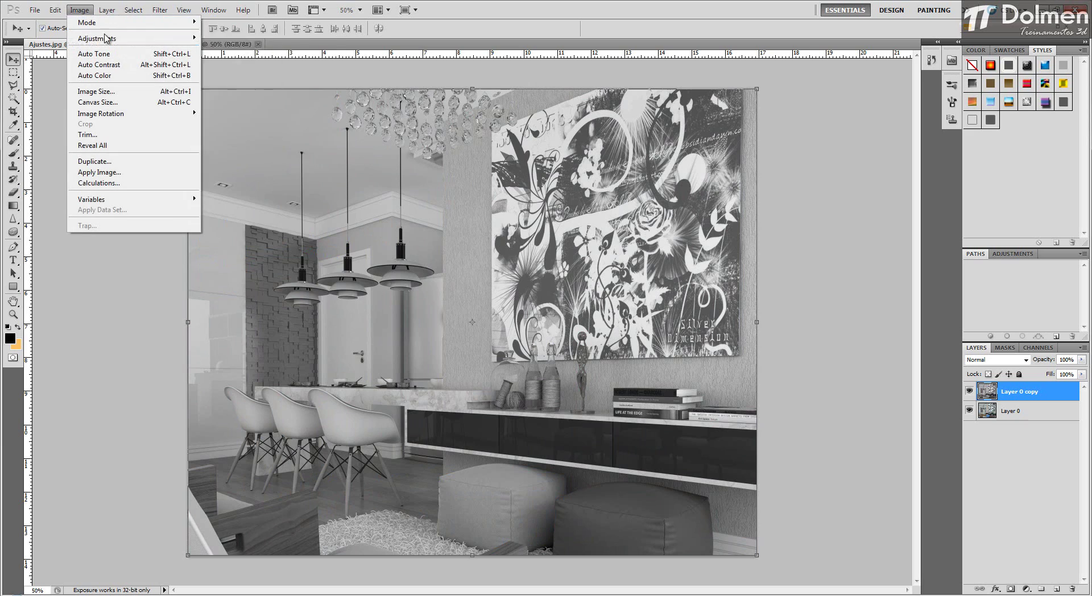
{"action": "mouse_move", "coordinate": [120, 38]}
{"action": "left_click", "coordinate": [227, 38]}
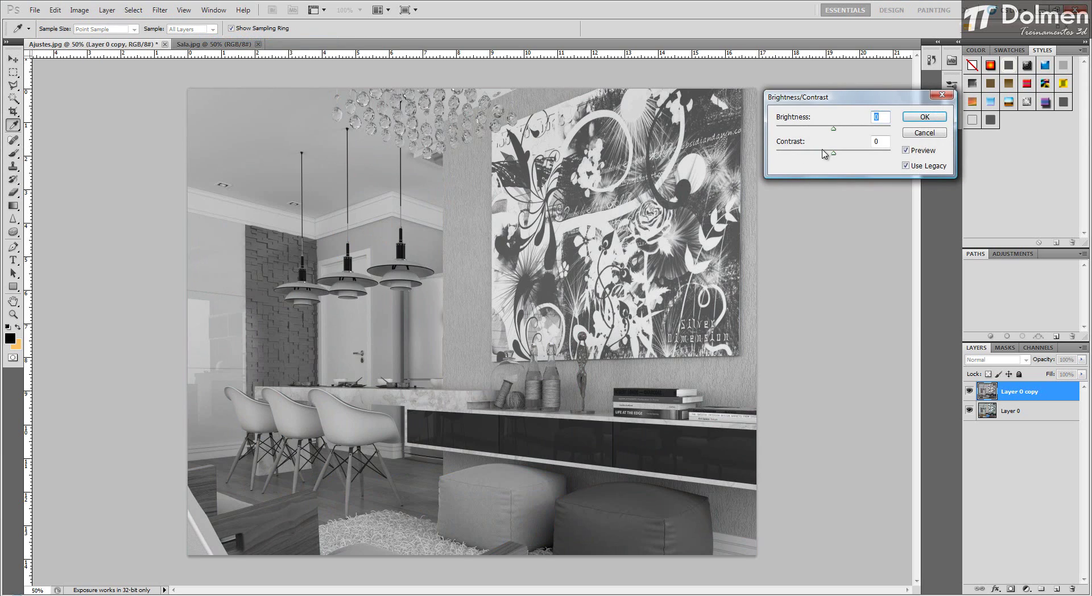
{"action": "mouse_move", "coordinate": [834, 154]}
{"action": "left_mouse_down"}
{"action": "mouse_move", "coordinate": [881, 157]}
{"action": "mouse_move", "coordinate": [830, 131]}
{"action": "mouse_move", "coordinate": [806, 133]}
{"action": "mouse_move", "coordinate": [858, 134]}
{"action": "mouse_move", "coordinate": [825, 137]}
{"action": "left_mouse_up"}
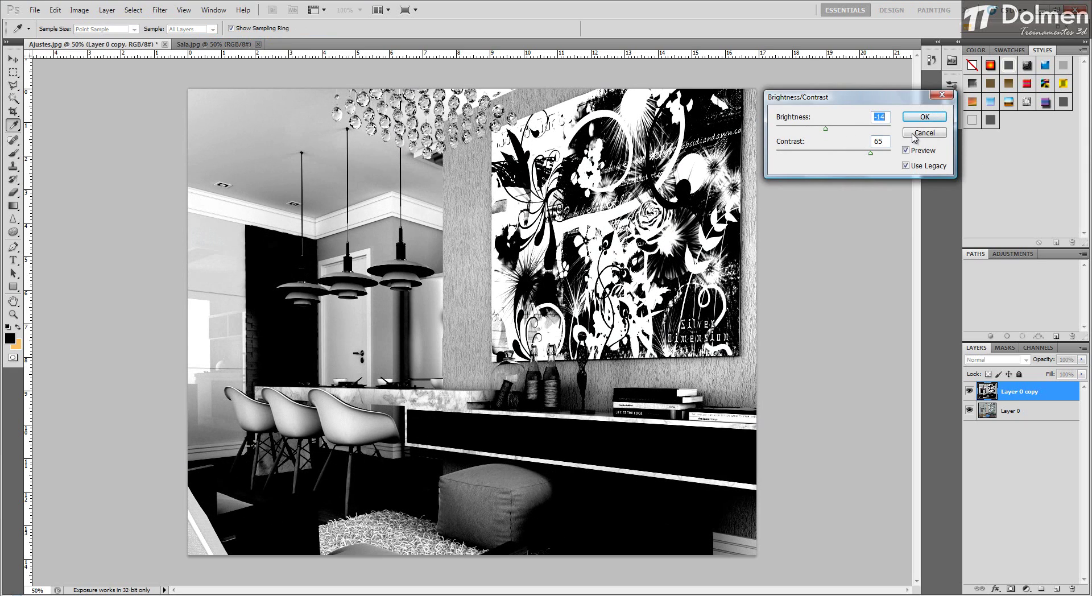
{"action": "left_click", "coordinate": [924, 117]}
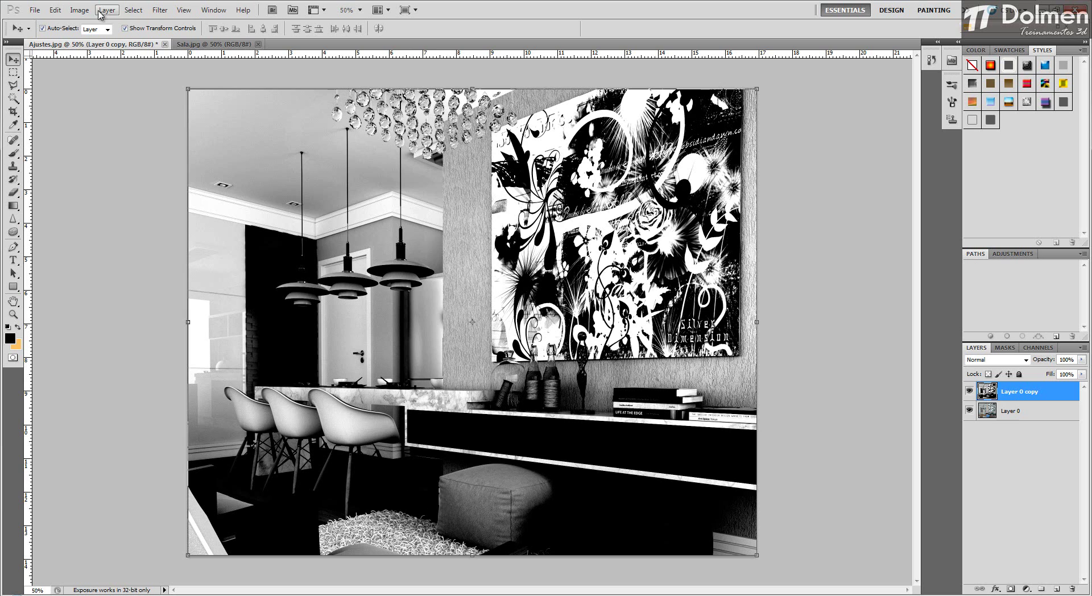
Invert the high-contrast Layer 0 copy and switch the inversion off and on to compare both versions
{"action": "left_click", "coordinate": [79, 10]}
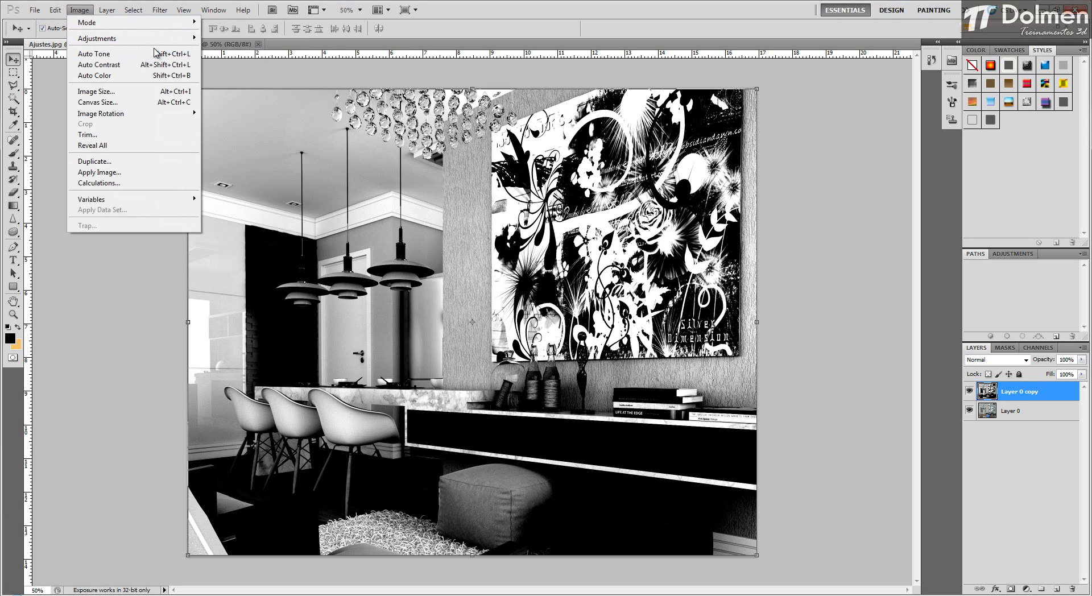
{"action": "mouse_move", "coordinate": [157, 40]}
{"action": "left_click", "coordinate": [222, 157]}
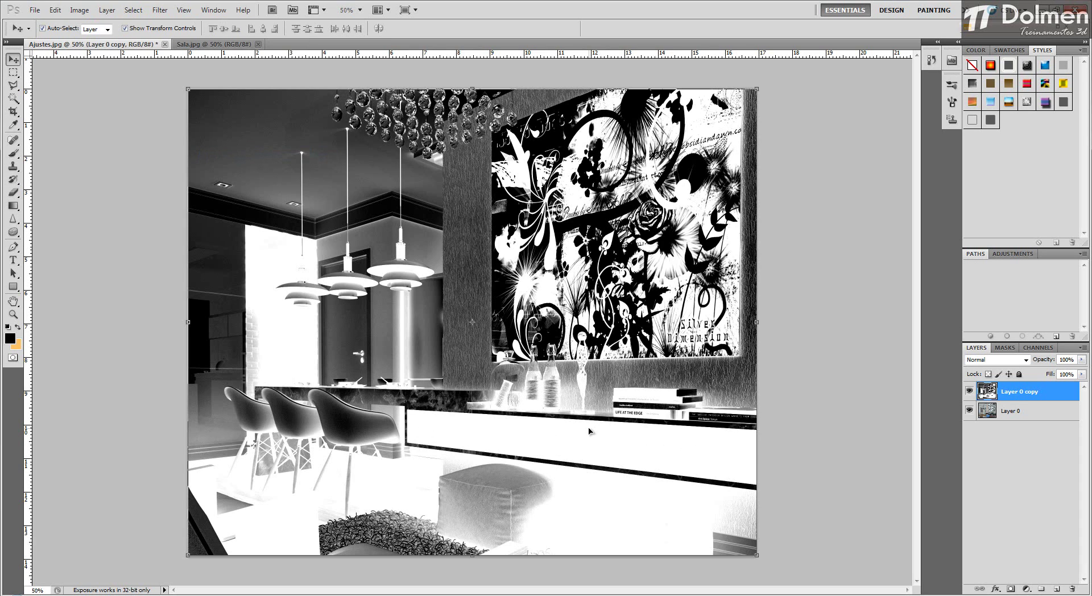
{"action": "key", "text": "ctrl+z"}
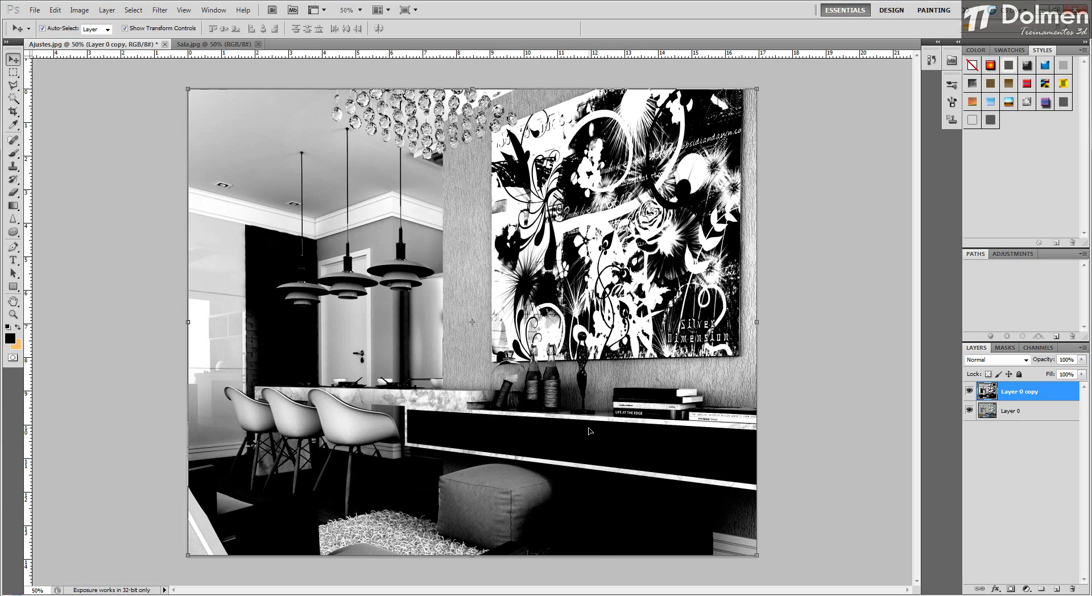
{"action": "key", "text": "ctrl+z"}
{"action": "key", "text": "ctrl+z"}
{"action": "key", "text": "ctrl+z"}
{"action": "key", "text": "ctrl+z"}
{"action": "key", "text": "ctrl+z"}
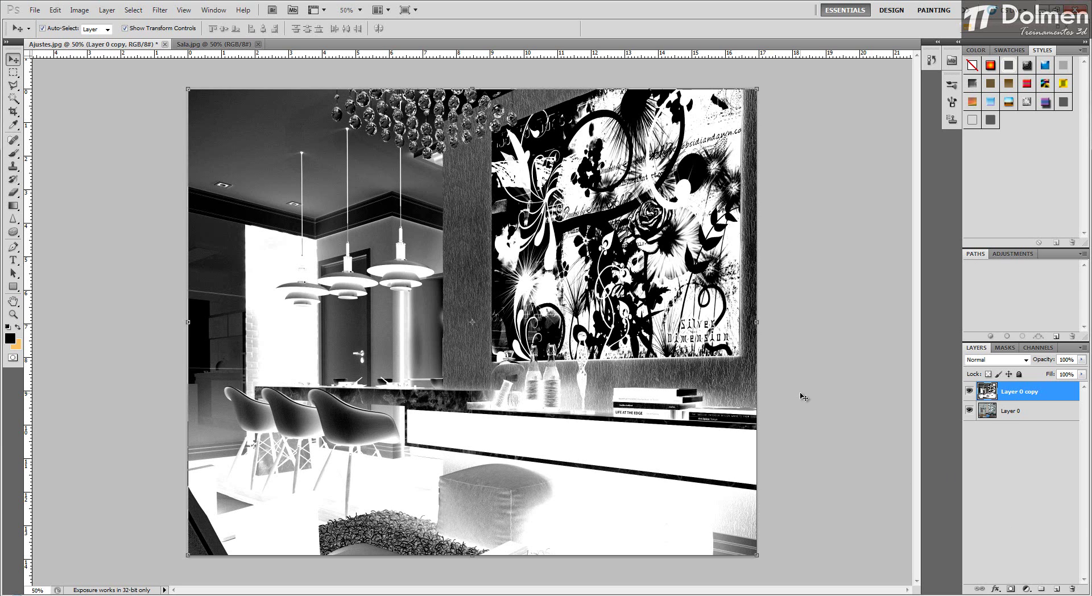
Try the blend modes on the inverted Layer 0 copy one after another, from Darken through Screen, Overlay and Pin Light to Saturation
{"action": "left_click", "coordinate": [1012, 362]}
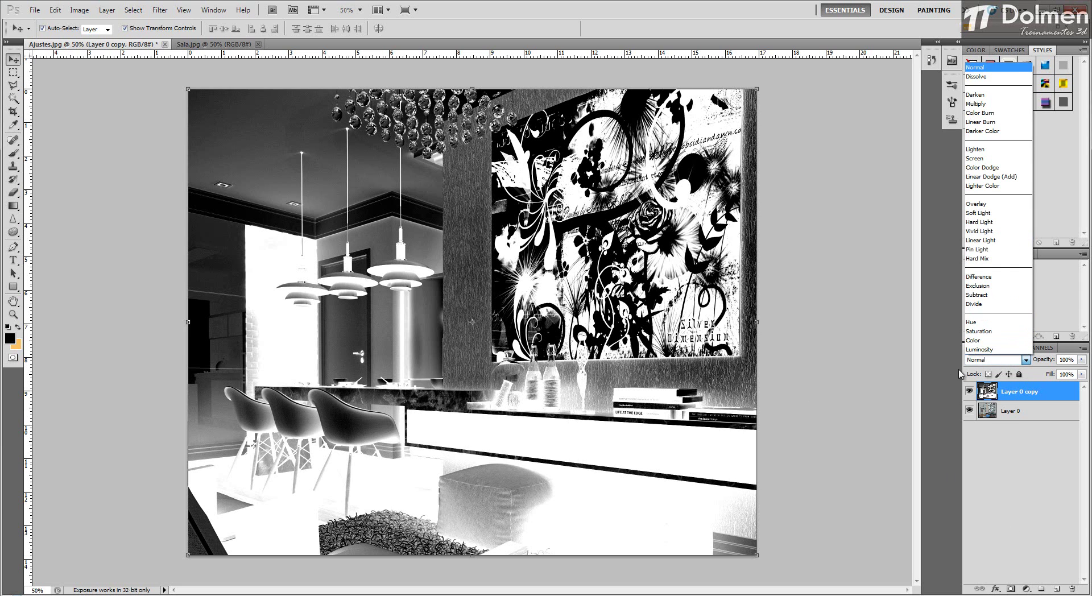
{"action": "left_click", "coordinate": [975, 94]}
{"action": "key", "text": "Down"}
{"action": "key", "text": "Down"}
{"action": "key", "text": "Down"}
{"action": "key", "text": "Down"}
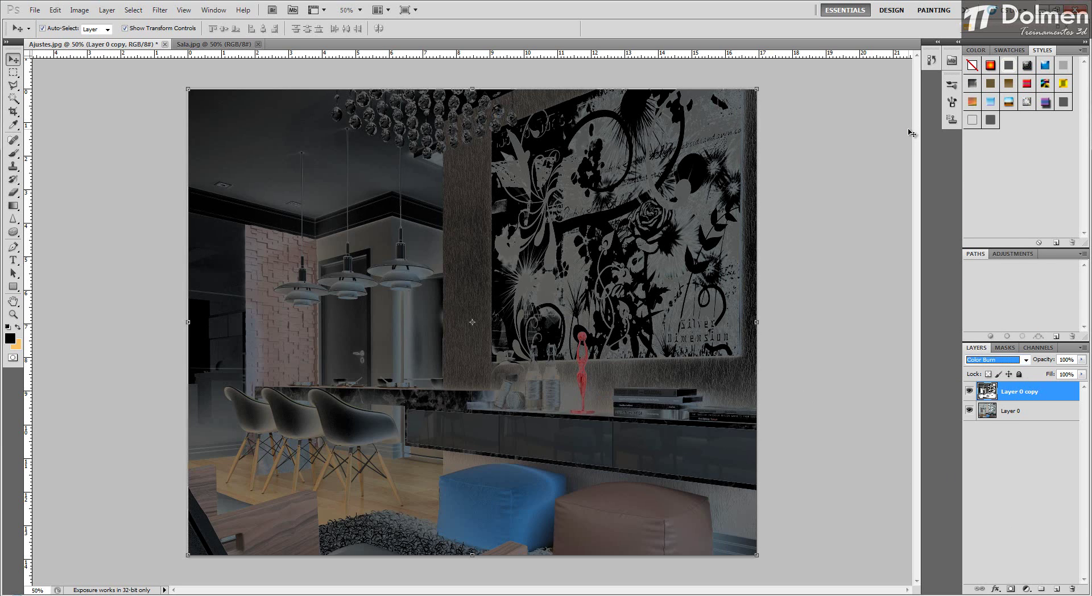
{"action": "key", "text": "Down"}
{"action": "key", "text": "Down"}
{"action": "key", "text": "Down"}
{"action": "key", "text": "Down"}
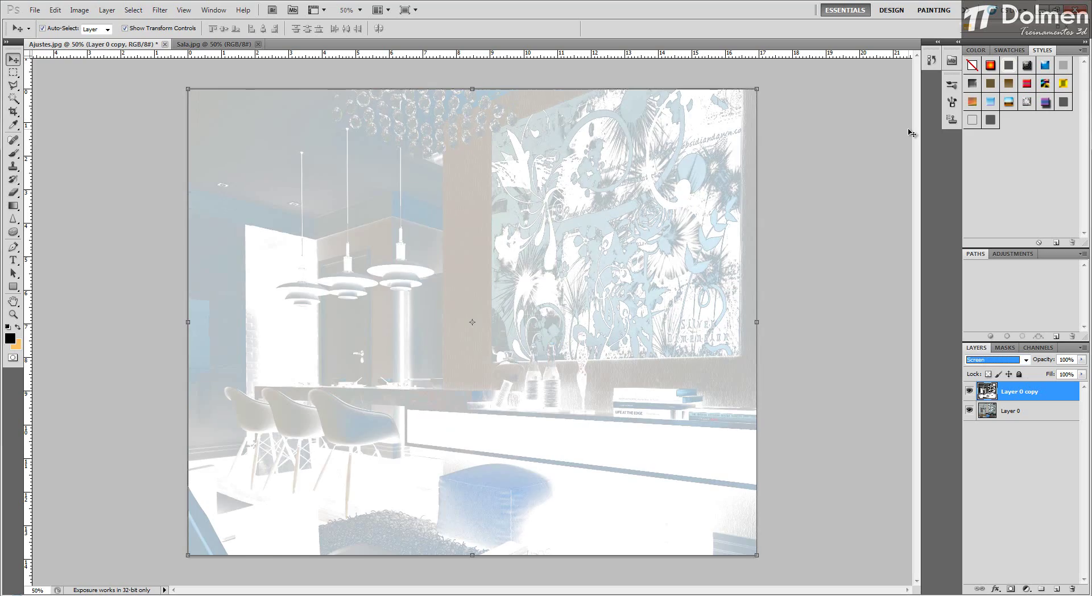
{"action": "key", "text": "Down"}
{"action": "key", "text": "Down"}
{"action": "key", "text": "Down"}
{"action": "key", "text": "Down"}
{"action": "key", "text": "Down"}
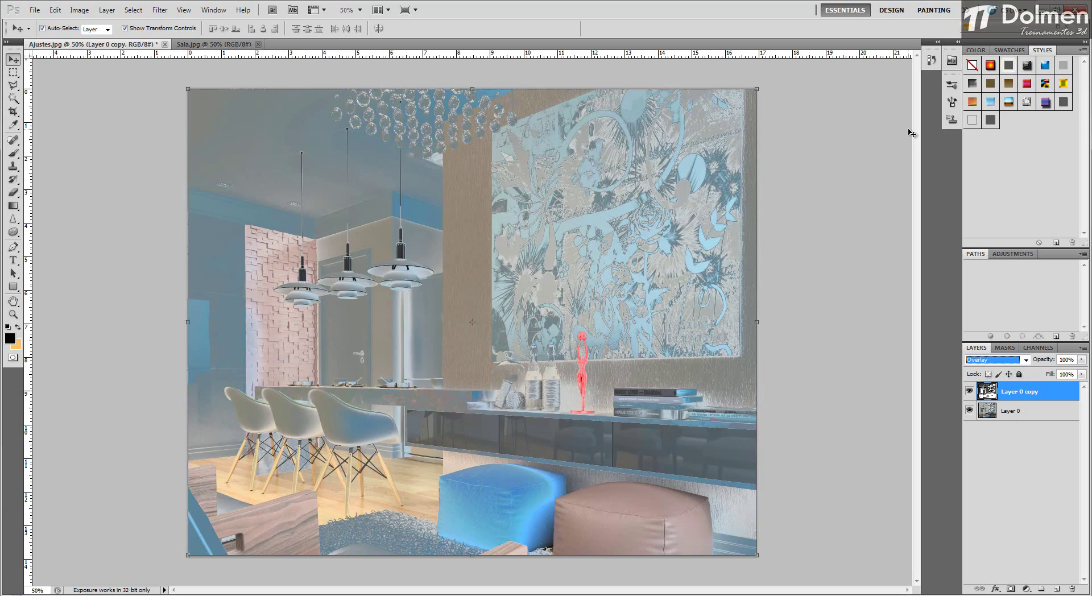
{"action": "key", "text": "Down"}
{"action": "key", "text": "Down"}
{"action": "key", "text": "Down"}
{"action": "key", "text": "Down"}
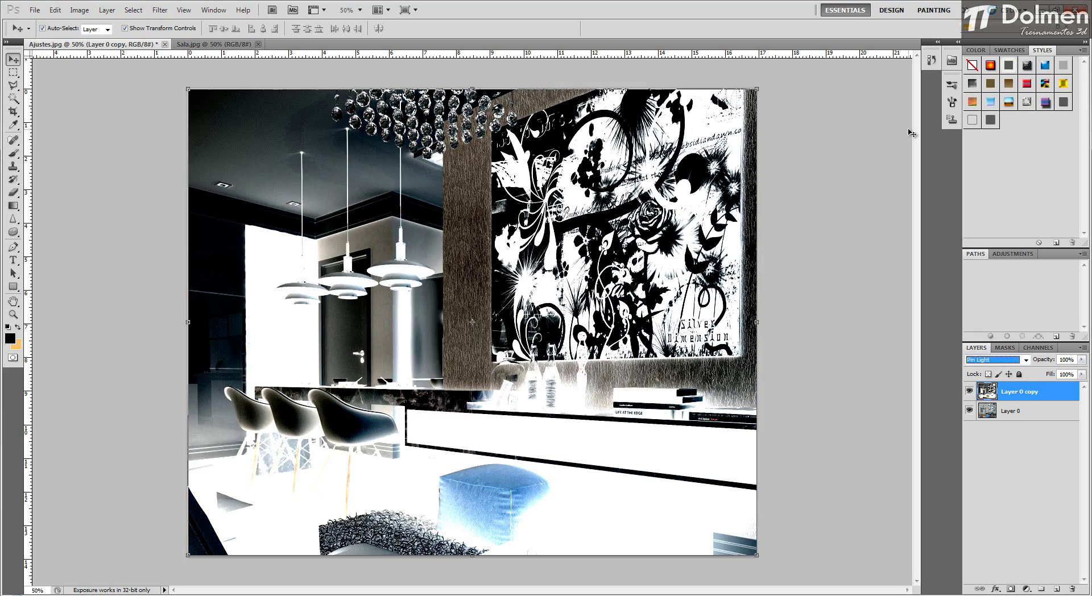
{"action": "key", "text": "Down"}
{"action": "key", "text": "Down"}
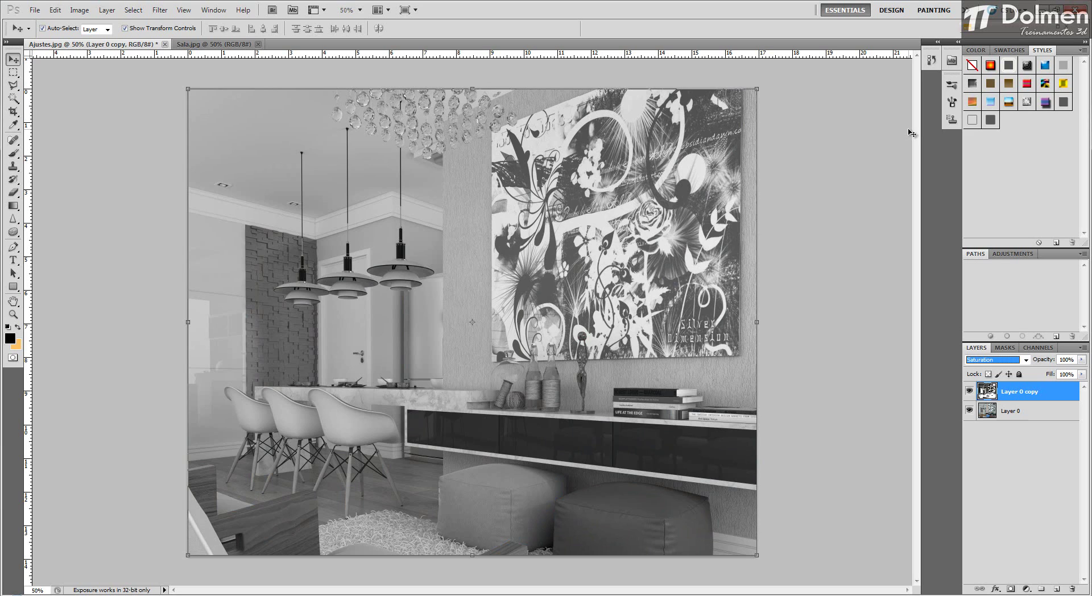
{"action": "left_click", "coordinate": [1035, 447]}
{"action": "left_click", "coordinate": [1026, 399]}
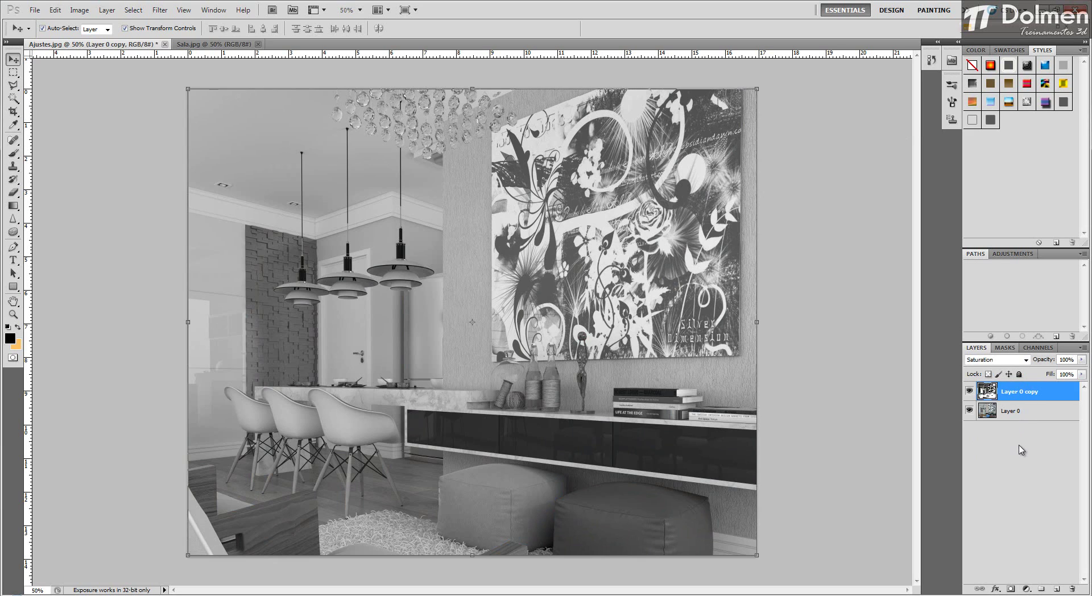
{"action": "left_click", "coordinate": [839, 397]}
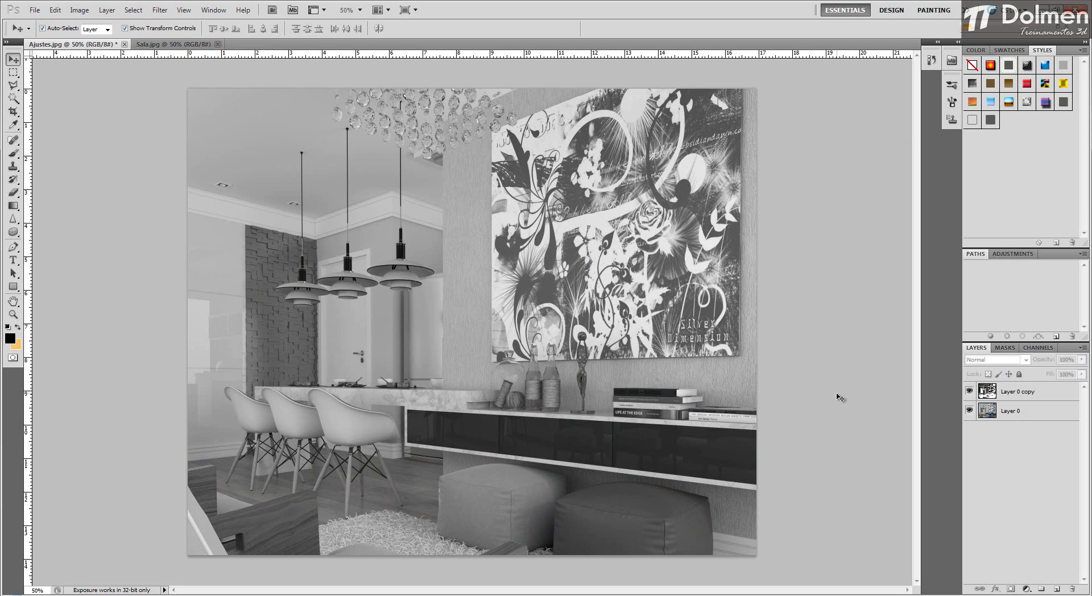
Reselect the Layer 0 copy and go back through its blend modes, from Divide through Hard Mix and Color Dodge to Color Burn
{"action": "key", "text": "ctrl+z"}
{"action": "key", "text": "shift+minus"}
{"action": "key", "text": "shift+minus"}
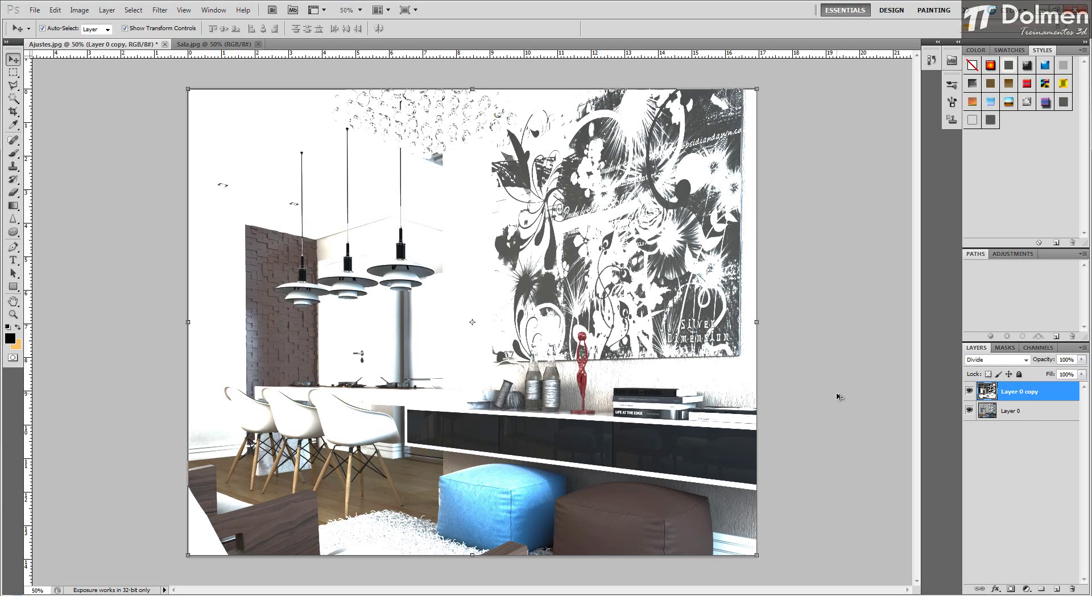
{"action": "key", "text": "shift+minus"}
{"action": "key", "text": "shift+minus"}
{"action": "key", "text": "shift+minus"}
{"action": "key", "text": "shift+minus"}
{"action": "key", "text": "shift+minus"}
{"action": "key", "text": "shift+minus"}
{"action": "key", "text": "shift+minus"}
{"action": "key", "text": "shift+minus"}
{"action": "key", "text": "shift+minus"}
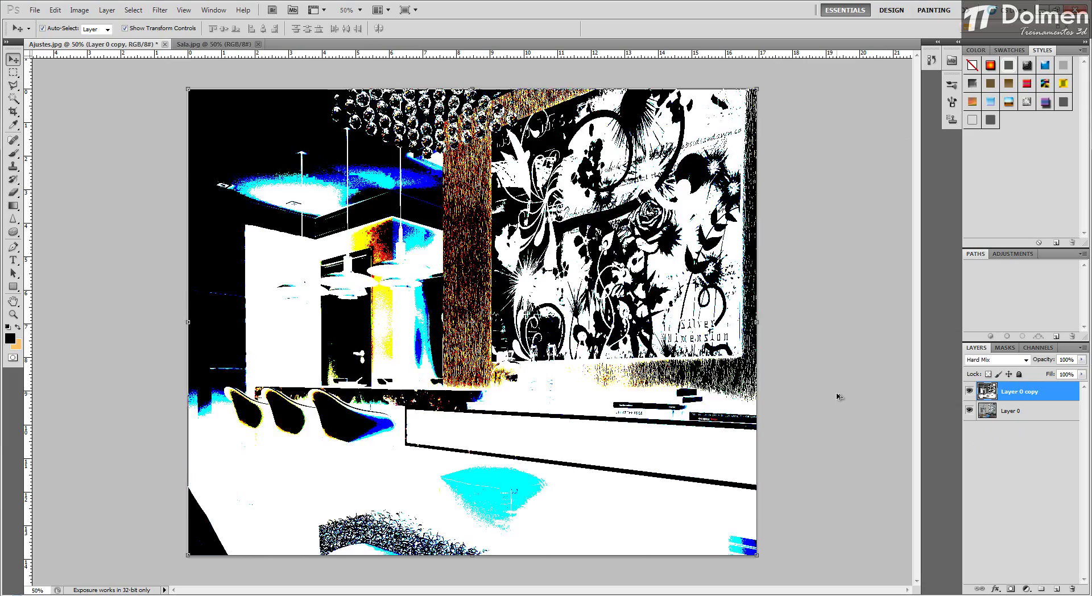
{"action": "key", "text": "shift+minus"}
{"action": "key", "text": "shift+minus"}
{"action": "key", "text": "shift+minus"}
{"action": "key", "text": "shift+minus"}
{"action": "key", "text": "shift+minus"}
{"action": "key", "text": "shift+minus"}
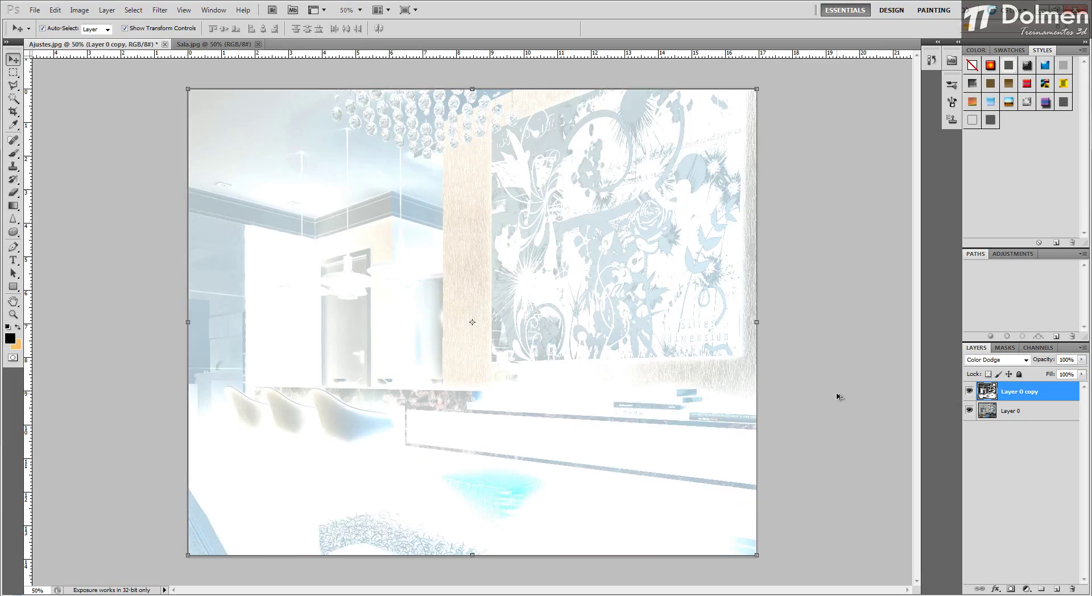
{"action": "key", "text": "shift+minus"}
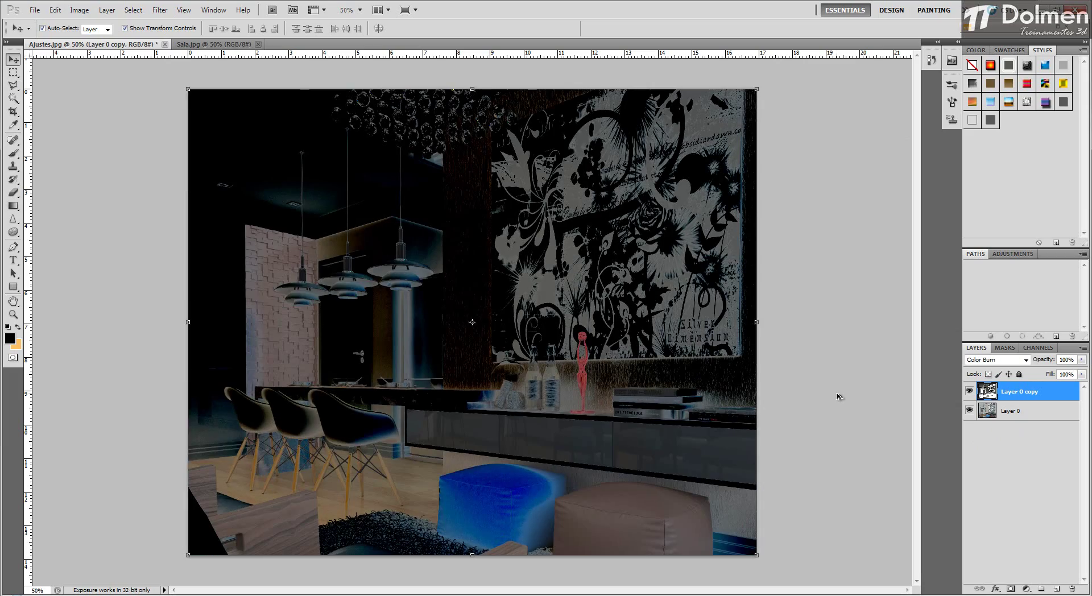
Delete the Layer 0 copy and make a fresh duplicate of Layer 0
{"action": "left_click_drag", "start_coordinate": [1015, 393], "coordinate": [1071, 589]}
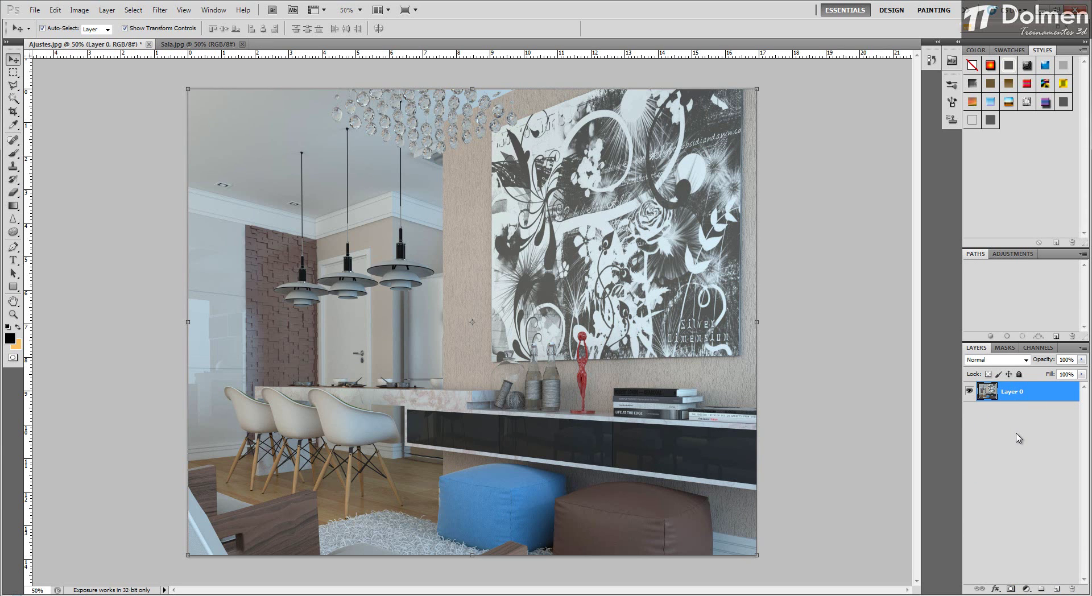
{"action": "key", "text": "ctrl+j"}
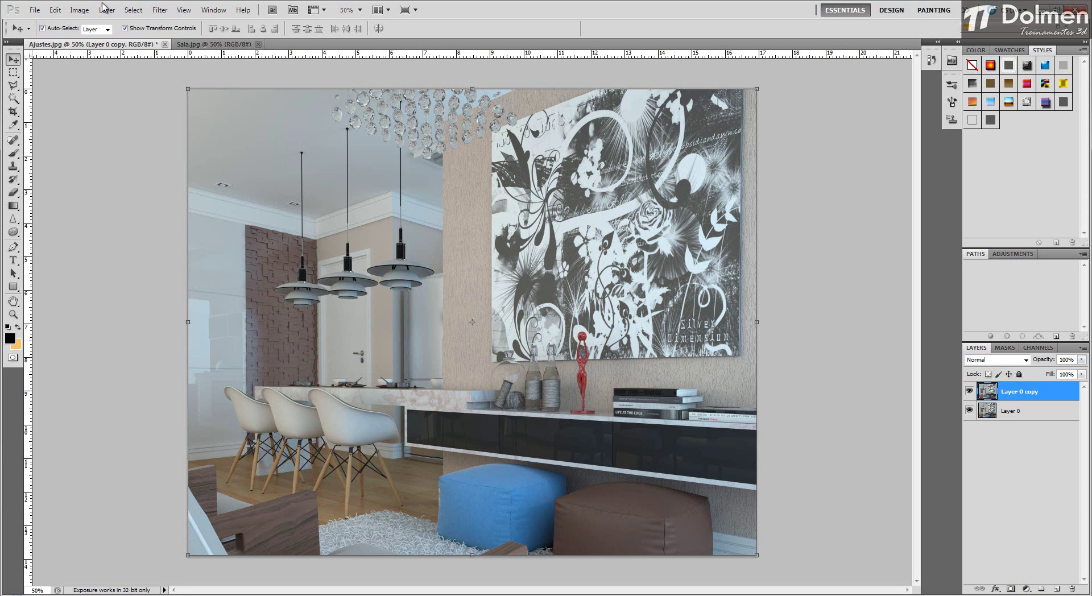
Try Posterize on the new Layer 0 copy with a slightly raised number of levels, and cancel it
{"action": "left_click", "coordinate": [79, 10]}
{"action": "mouse_move", "coordinate": [98, 38]}
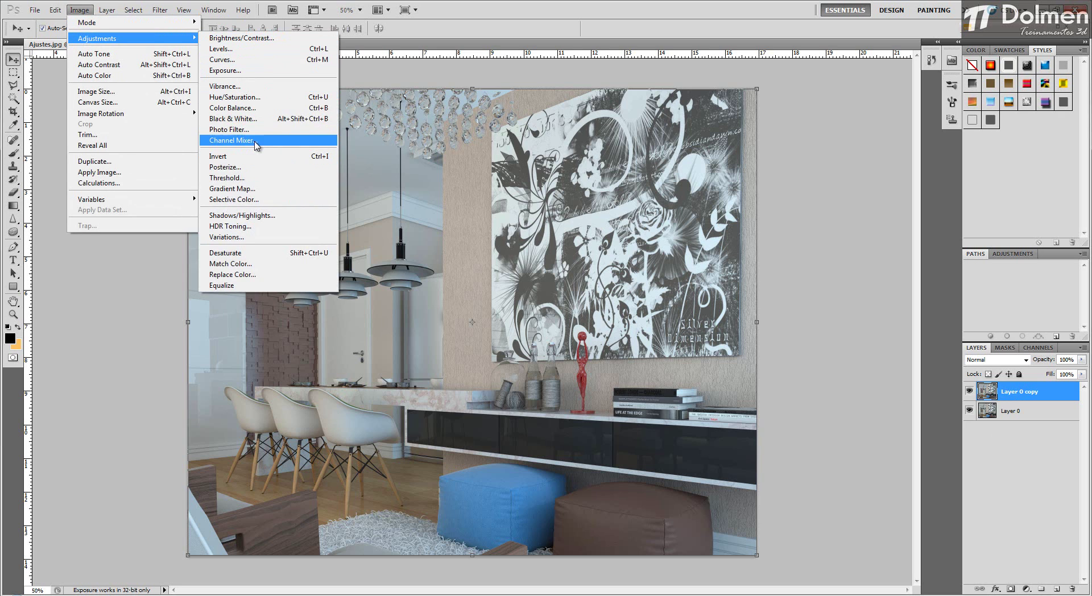
{"action": "left_click", "coordinate": [254, 167]}
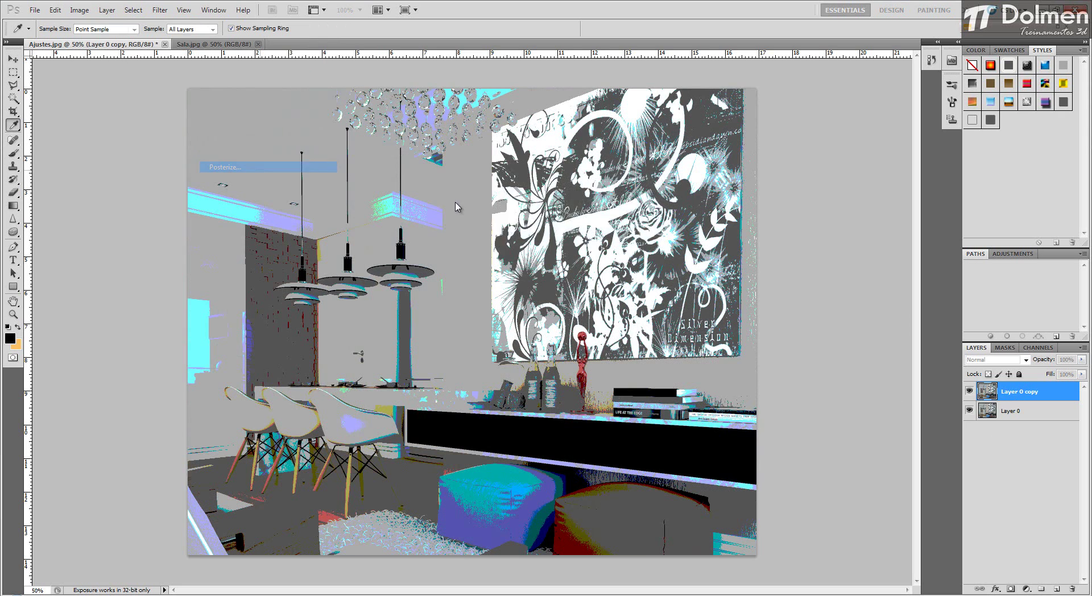
{"action": "mouse_move", "coordinate": [446, 212]}
{"action": "left_mouse_down"}
{"action": "mouse_move", "coordinate": [522, 219]}
{"action": "mouse_move", "coordinate": [449, 213]}
{"action": "left_mouse_up"}
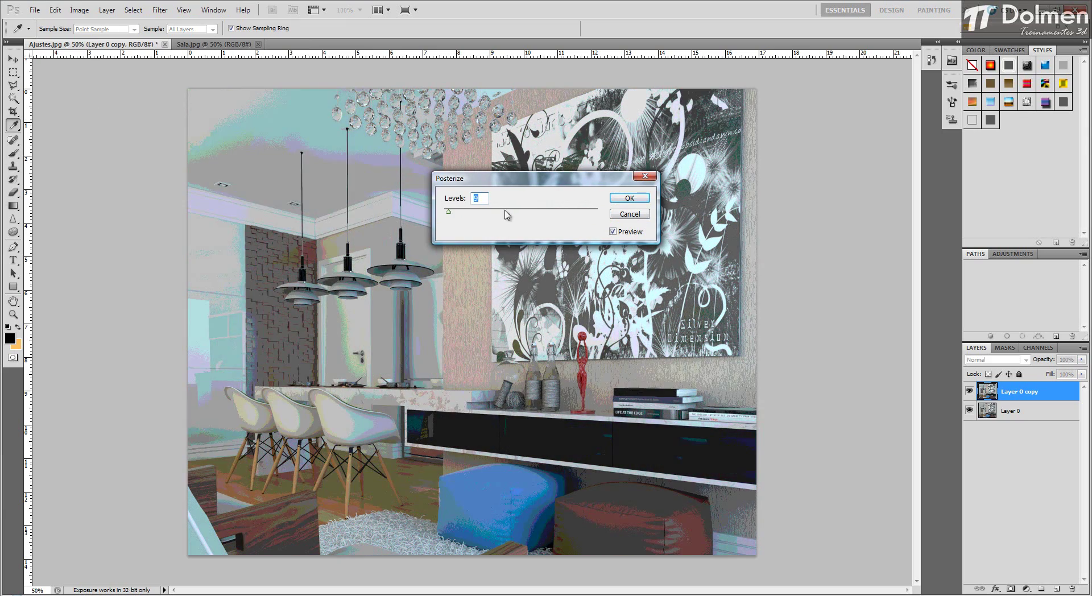
{"action": "left_click", "coordinate": [636, 215]}
{"action": "key", "text": "v"}
Try Threshold on the Layer 0 copy with the level at 146, and cancel it
{"action": "left_click", "coordinate": [79, 10]}
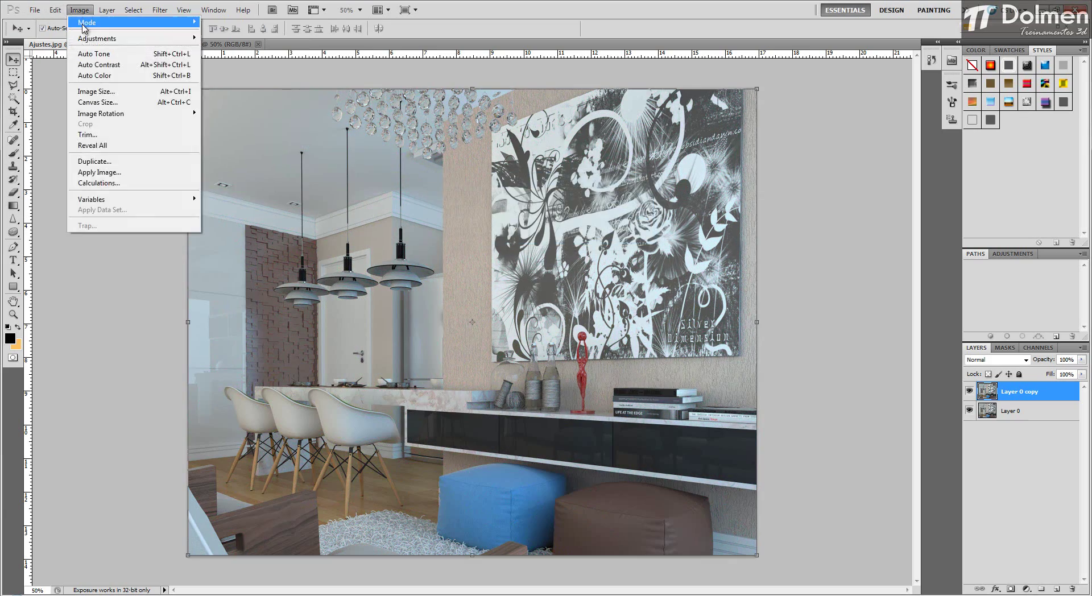
{"action": "mouse_move", "coordinate": [106, 38]}
{"action": "left_click", "coordinate": [230, 178]}
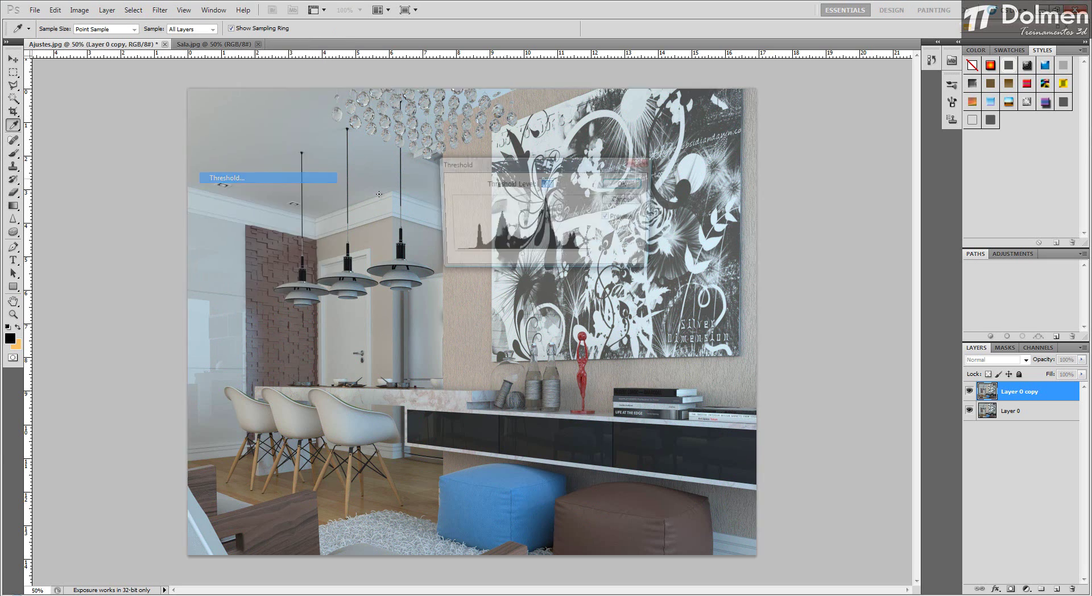
{"action": "left_click_drag", "start_coordinate": [578, 171], "coordinate": [933, 168]}
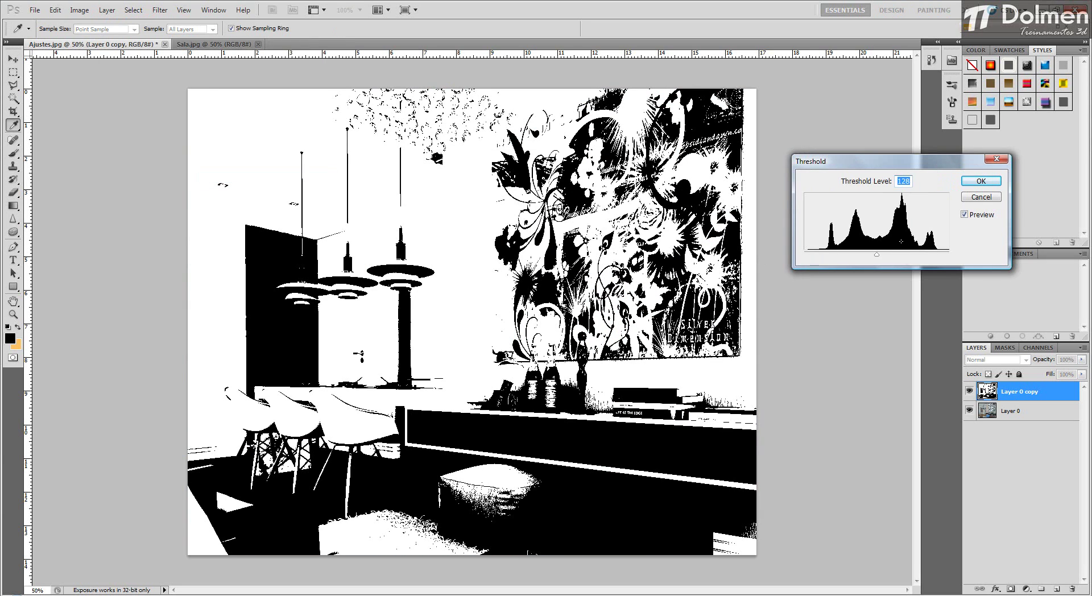
{"action": "mouse_move", "coordinate": [877, 254]}
{"action": "left_mouse_down"}
{"action": "mouse_move", "coordinate": [920, 254]}
{"action": "mouse_move", "coordinate": [808, 256]}
{"action": "mouse_move", "coordinate": [928, 262]}
{"action": "mouse_move", "coordinate": [875, 262]}
{"action": "mouse_move", "coordinate": [900, 268]}
{"action": "mouse_move", "coordinate": [887, 268]}
{"action": "left_mouse_up"}
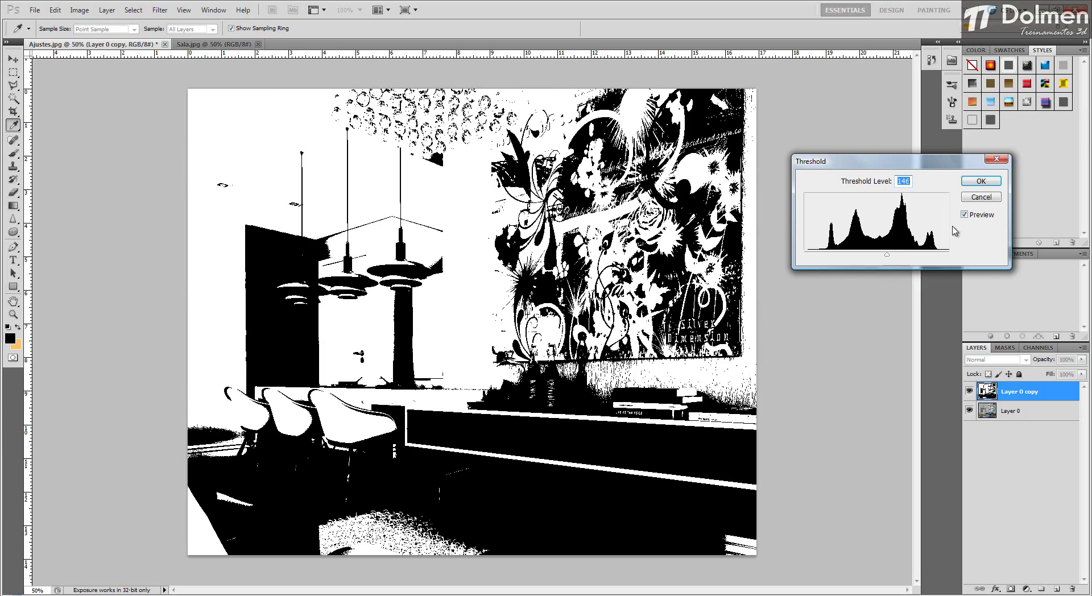
{"action": "left_click", "coordinate": [981, 197]}
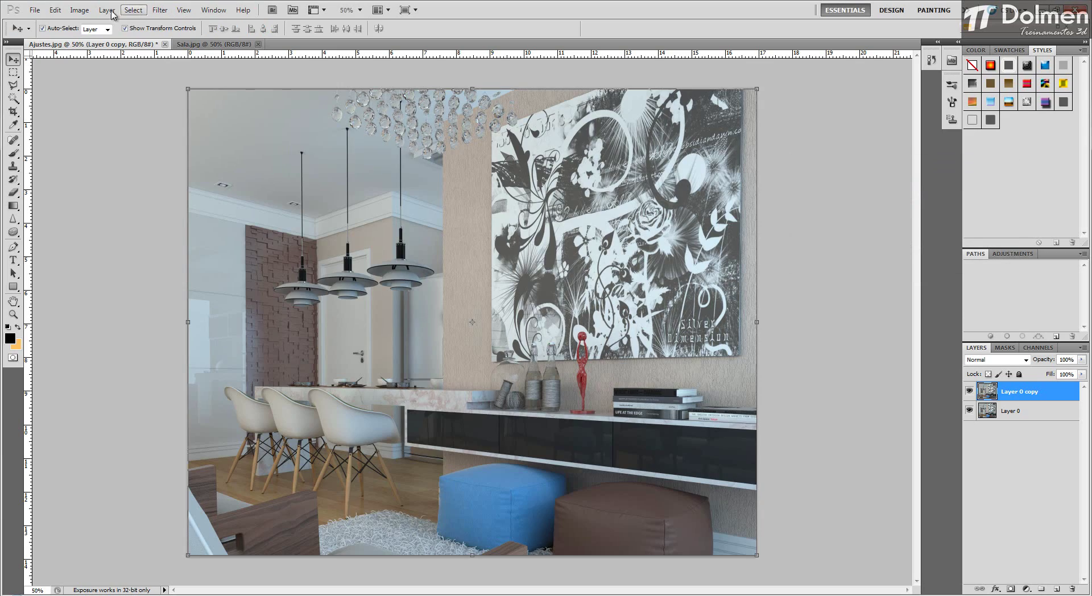
Try a Gradient Map on the Layer 0 copy and preview the preset gradients of the first row
{"action": "left_click", "coordinate": [80, 10]}
{"action": "mouse_move", "coordinate": [131, 38]}
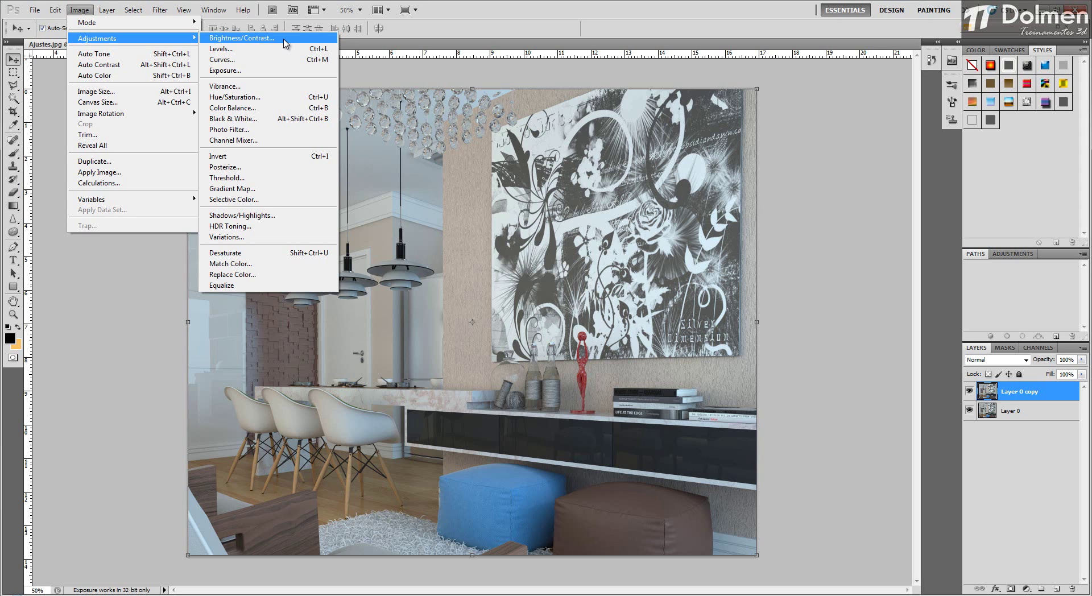
{"action": "left_click", "coordinate": [263, 189]}
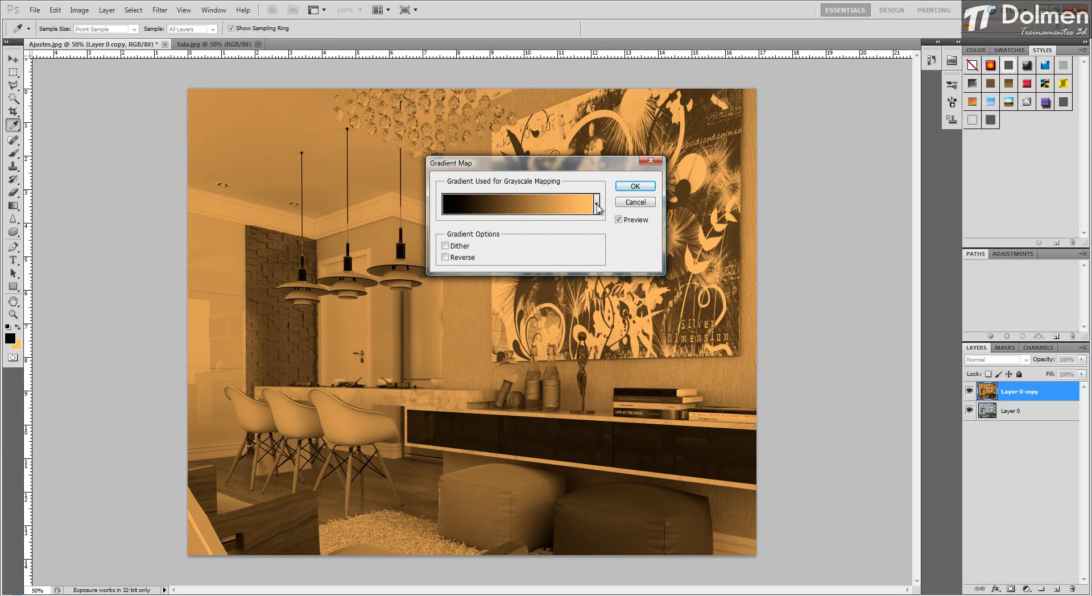
{"action": "left_click", "coordinate": [596, 204]}
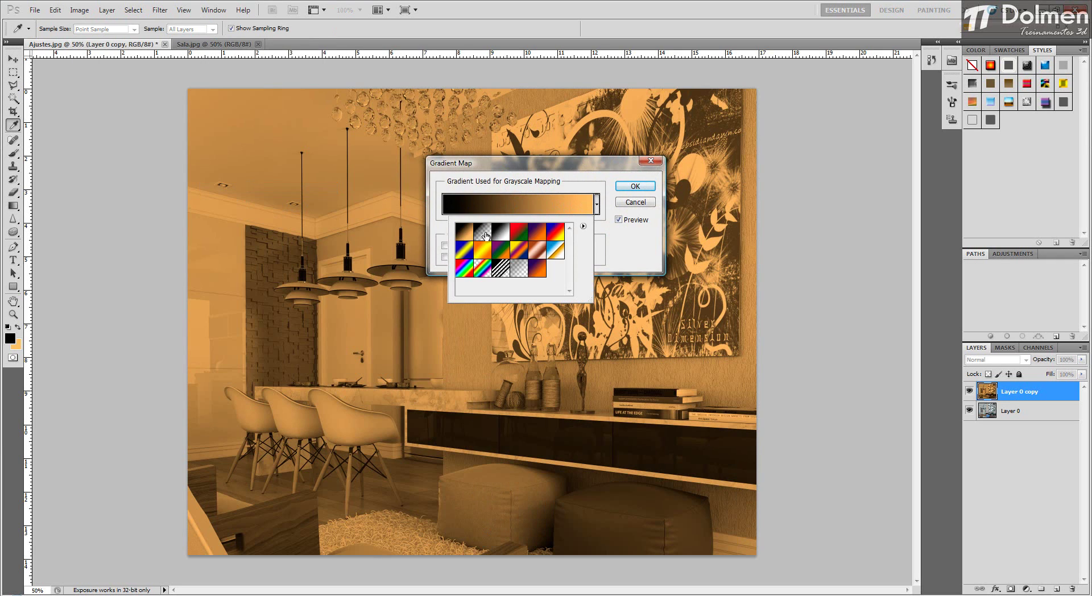
{"action": "left_click", "coordinate": [481, 235]}
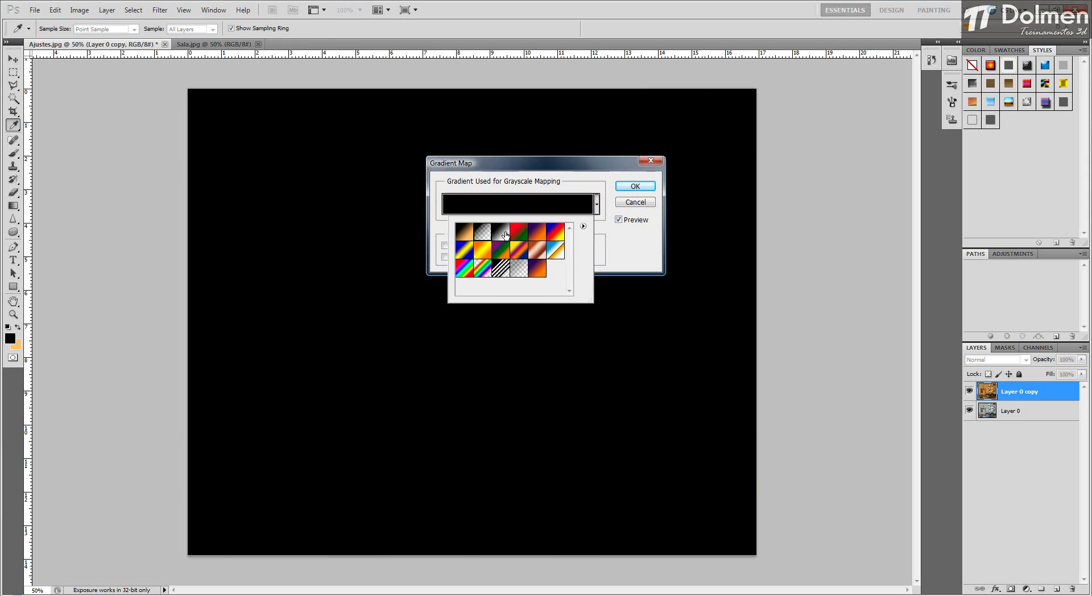
{"action": "left_click", "coordinate": [504, 234]}
{"action": "left_click", "coordinate": [520, 233]}
{"action": "left_click", "coordinate": [535, 234]}
{"action": "left_click", "coordinate": [555, 232]}
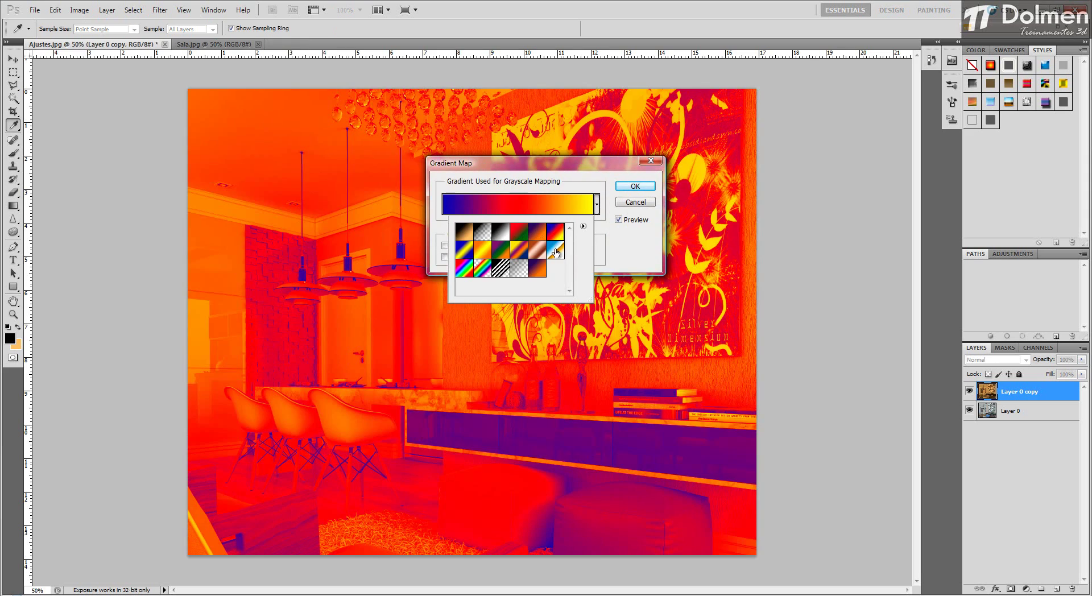
Preview the second row of preset gradients as the Gradient Map, ending on the blue, yellow, blue one
{"action": "left_click", "coordinate": [555, 250]}
{"action": "left_click", "coordinate": [535, 253]}
{"action": "left_click", "coordinate": [519, 250]}
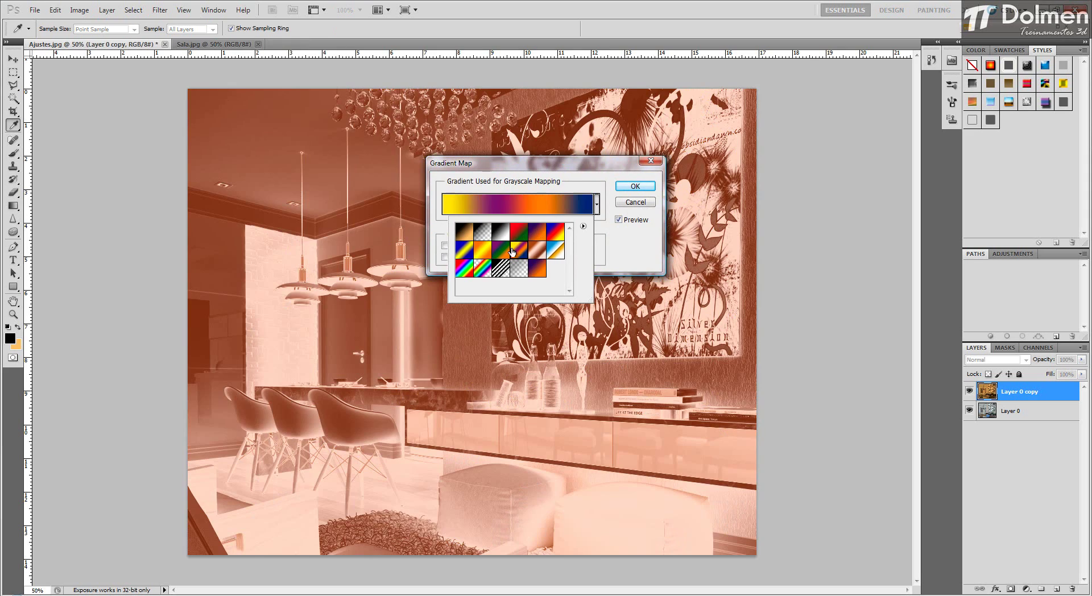
{"action": "left_click", "coordinate": [501, 251]}
{"action": "left_click", "coordinate": [482, 252]}
{"action": "left_click", "coordinate": [464, 254]}
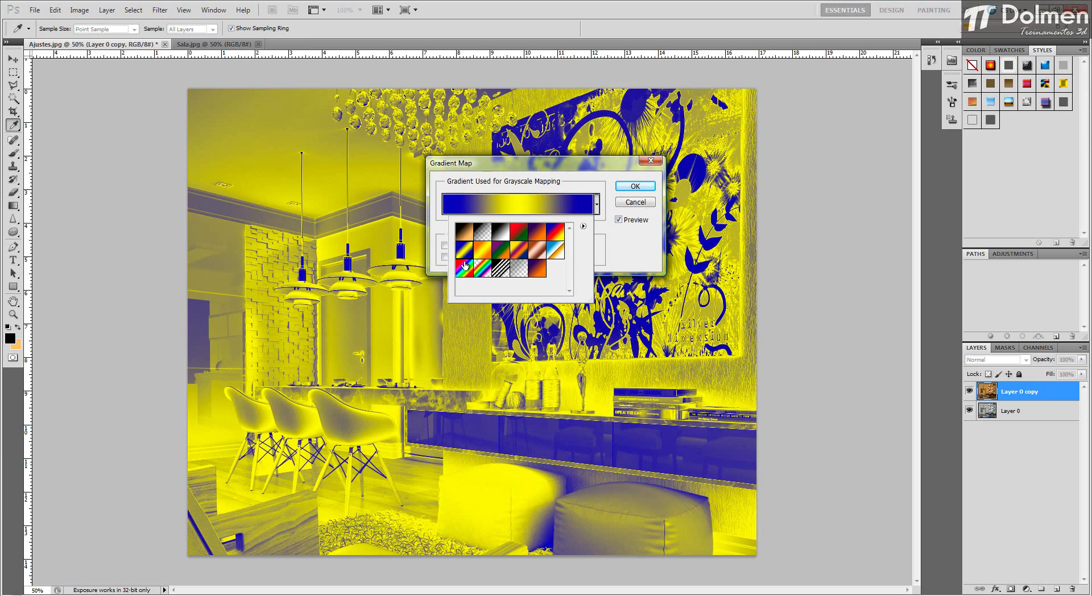
Preview the third row of preset gradients, from the spectrum to the violet and orange one, and cancel the Gradient Map
{"action": "left_click", "coordinate": [465, 268]}
{"action": "left_click", "coordinate": [482, 268]}
{"action": "left_click", "coordinate": [501, 267]}
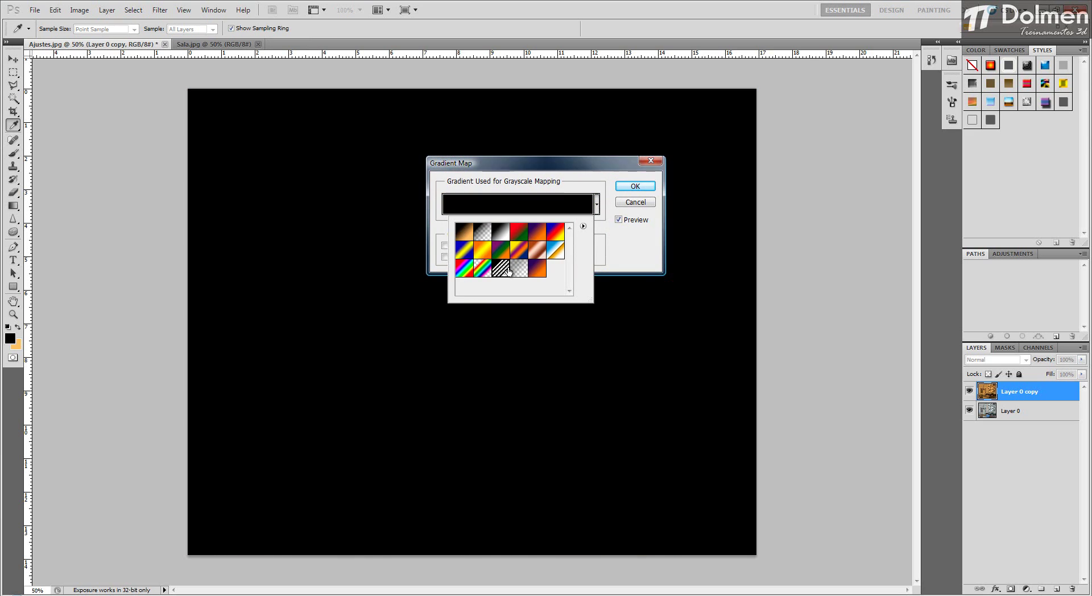
{"action": "left_click", "coordinate": [519, 269]}
{"action": "left_click", "coordinate": [538, 270]}
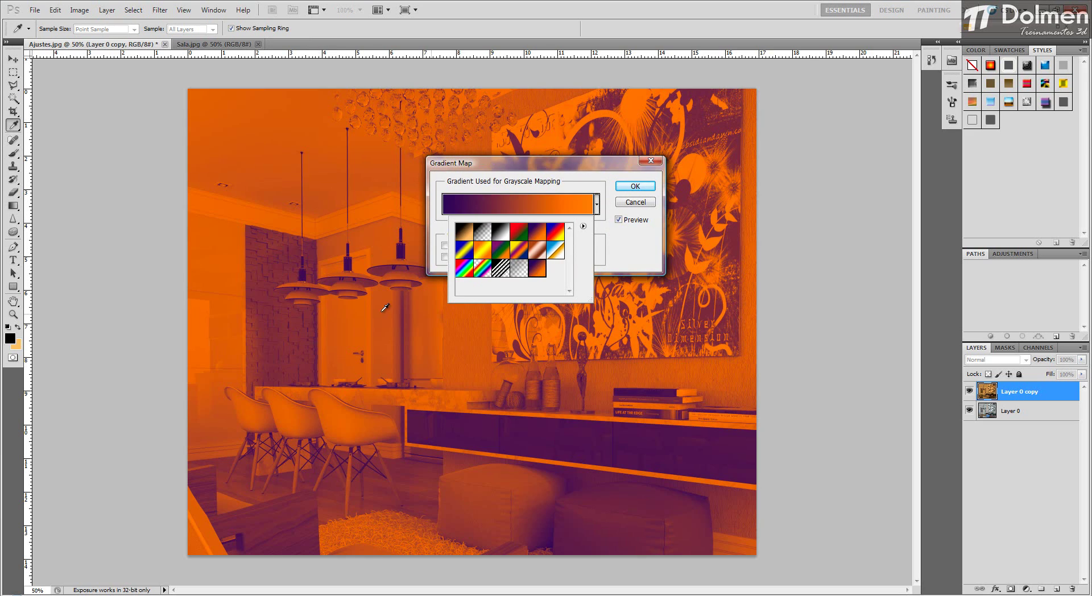
{"action": "left_click", "coordinate": [629, 206]}
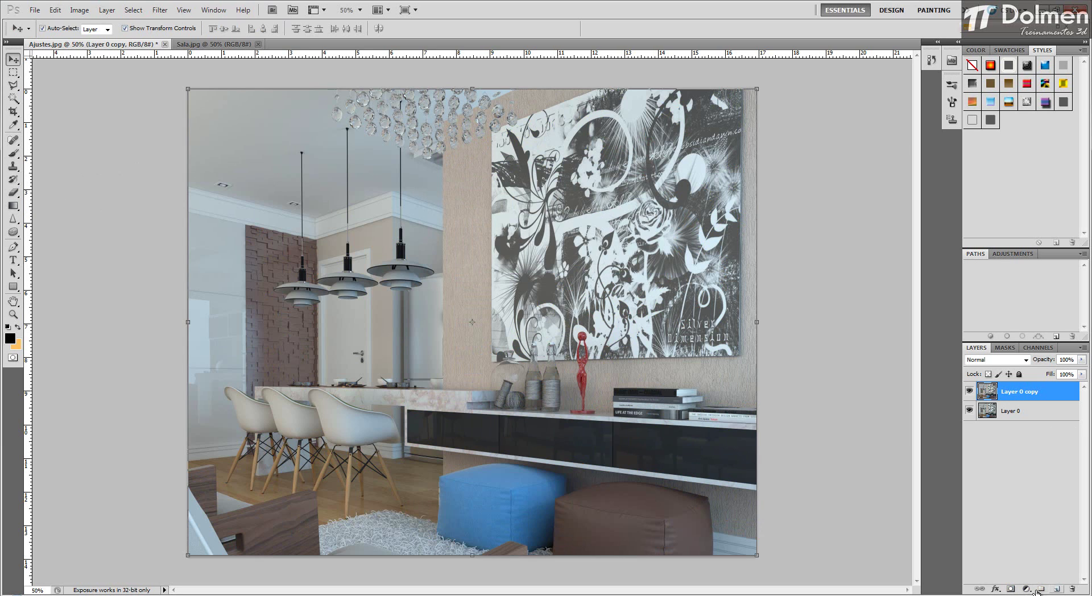
Start a Selective Color adjustment on the Layer 0 copy and raise the Black amount of the Reds, trying +63%
{"action": "left_click", "coordinate": [107, 10]}
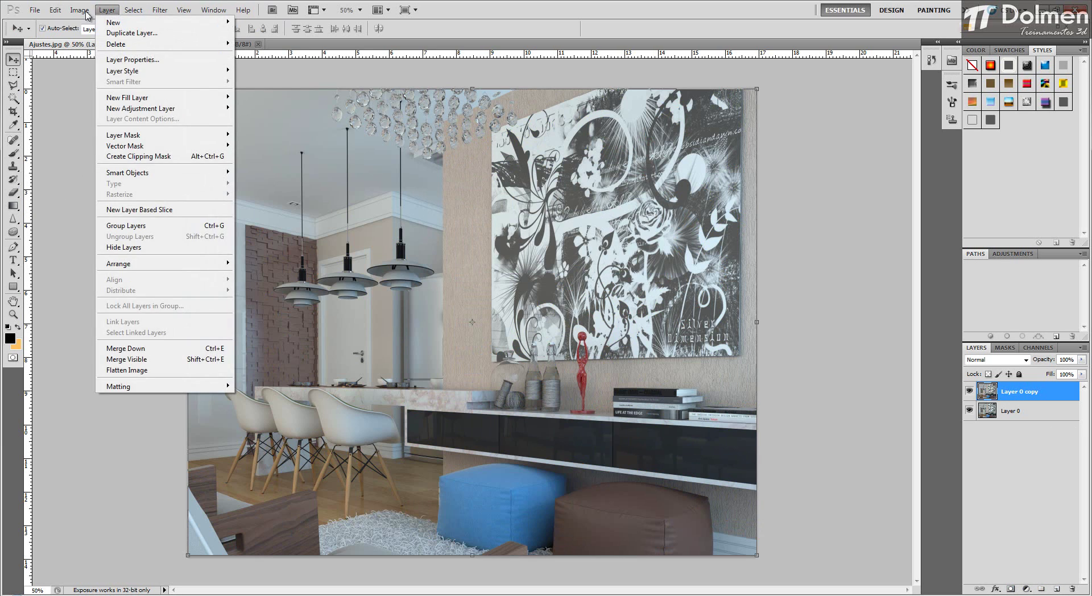
{"action": "mouse_move", "coordinate": [79, 9]}
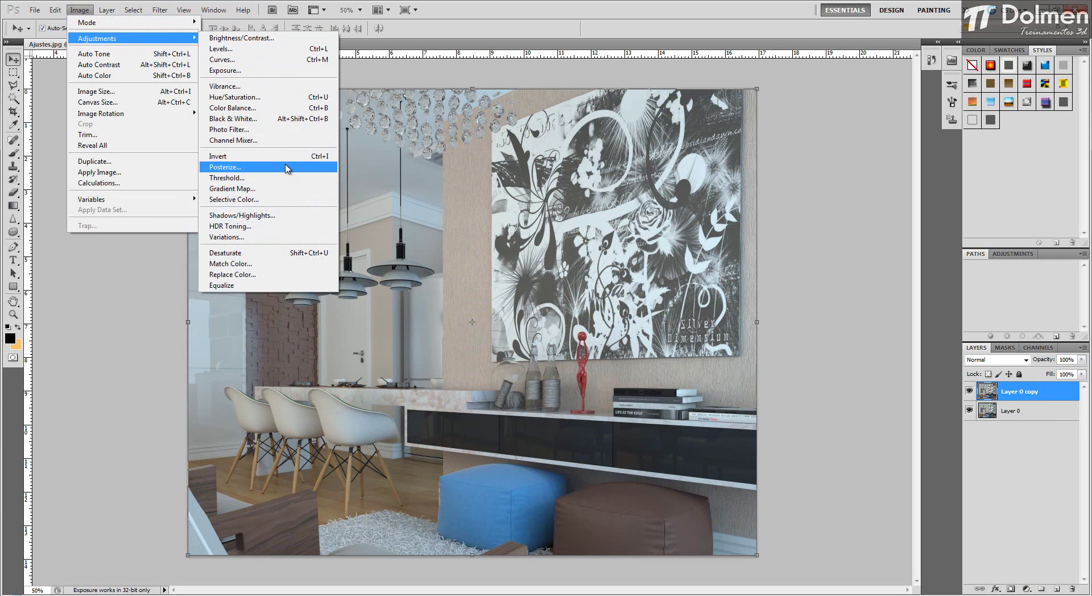
{"action": "left_click", "coordinate": [245, 199]}
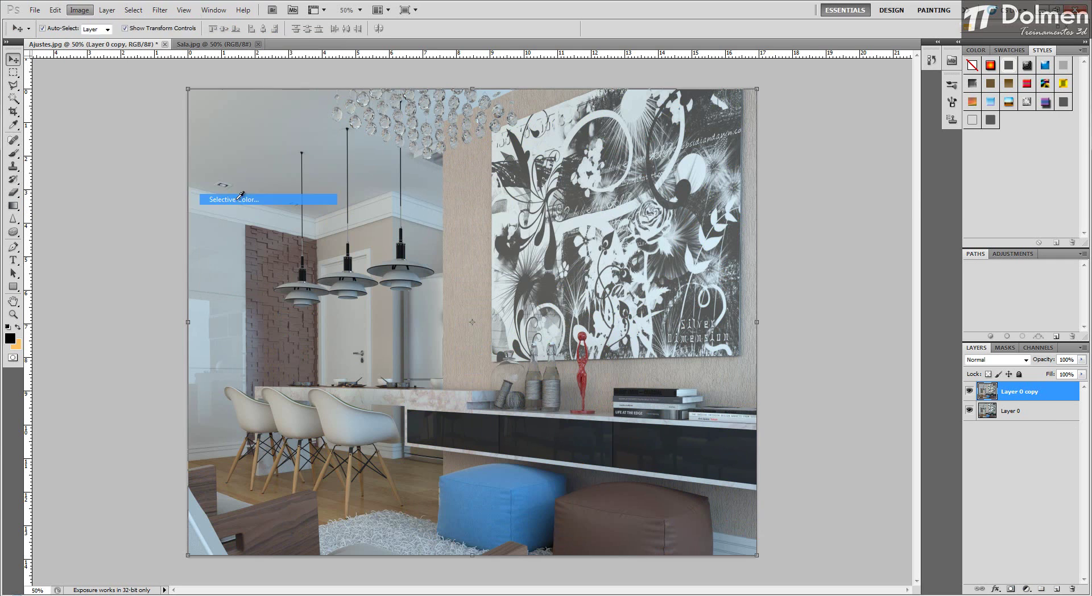
{"action": "left_click_drag", "start_coordinate": [959, 25], "coordinate": [844, 121]}
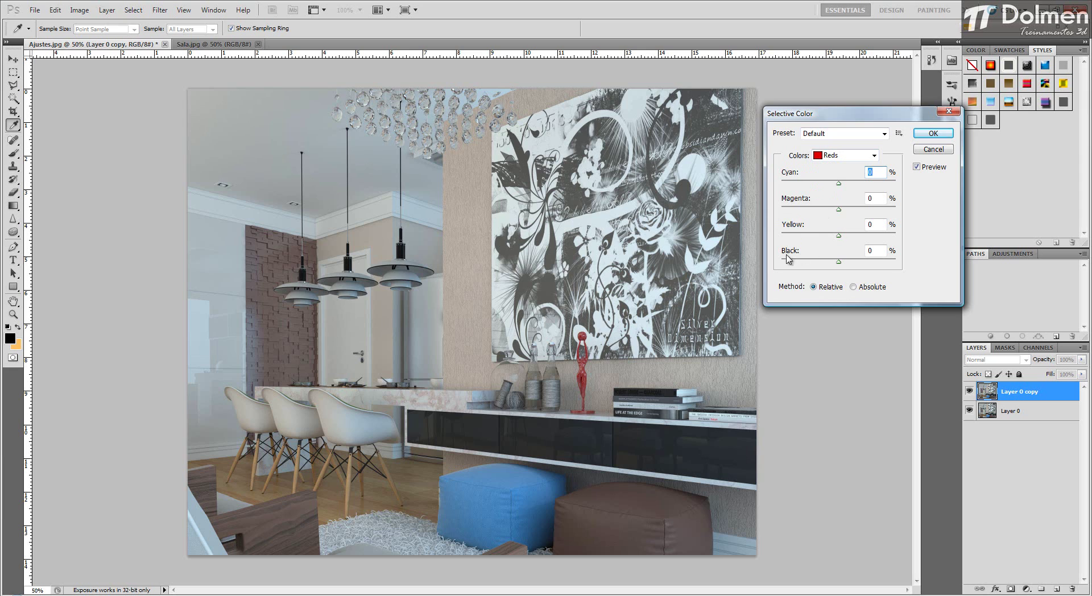
{"action": "mouse_move", "coordinate": [839, 262]}
{"action": "left_mouse_down"}
{"action": "mouse_move", "coordinate": [828, 264]}
{"action": "mouse_move", "coordinate": [873, 273]}
{"action": "mouse_move", "coordinate": [821, 277]}
{"action": "mouse_move", "coordinate": [900, 276]}
{"action": "mouse_move", "coordinate": [804, 277]}
{"action": "mouse_move", "coordinate": [875, 276]}
{"action": "mouse_move", "coordinate": [848, 277]}
{"action": "left_mouse_up"}
{"action": "left_click_drag", "start_coordinate": [849, 265], "coordinate": [873, 278]}
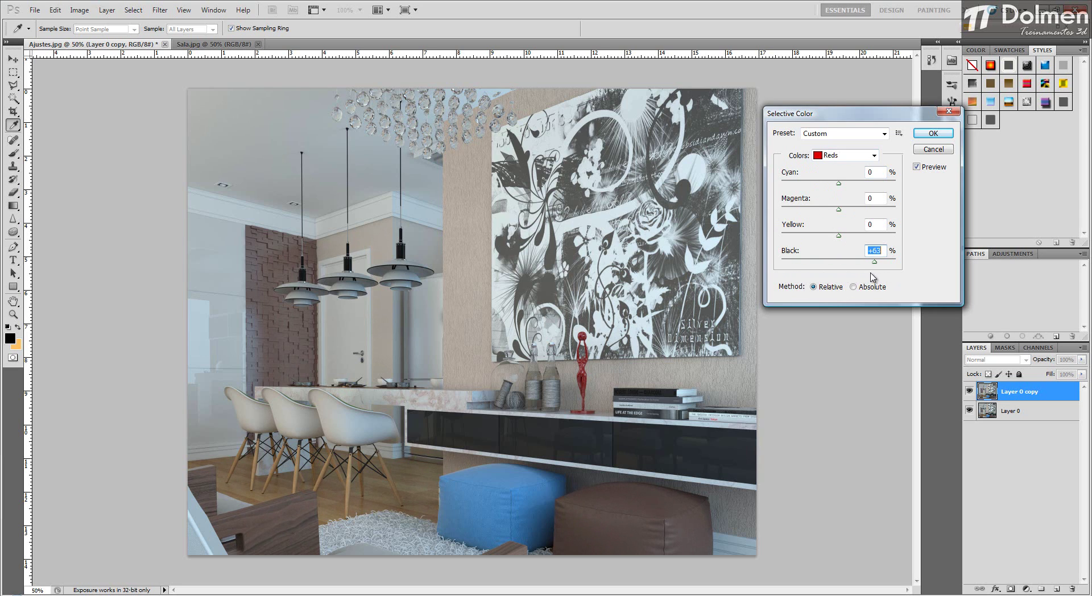
{"action": "mouse_move", "coordinate": [839, 239]}
{"action": "left_mouse_down"}
{"action": "mouse_move", "coordinate": [797, 242]}
{"action": "mouse_move", "coordinate": [860, 247]}
{"action": "mouse_move", "coordinate": [820, 247]}
{"action": "mouse_move", "coordinate": [834, 244]}
{"action": "mouse_move", "coordinate": [815, 219]}
{"action": "mouse_move", "coordinate": [848, 220]}
{"action": "mouse_move", "coordinate": [836, 220]}
{"action": "left_mouse_up"}
For the Whites in Selective Color, set Black to -81%, adjust Yellow, and strongly lower Magenta and Cyan
{"action": "left_click", "coordinate": [843, 156]}
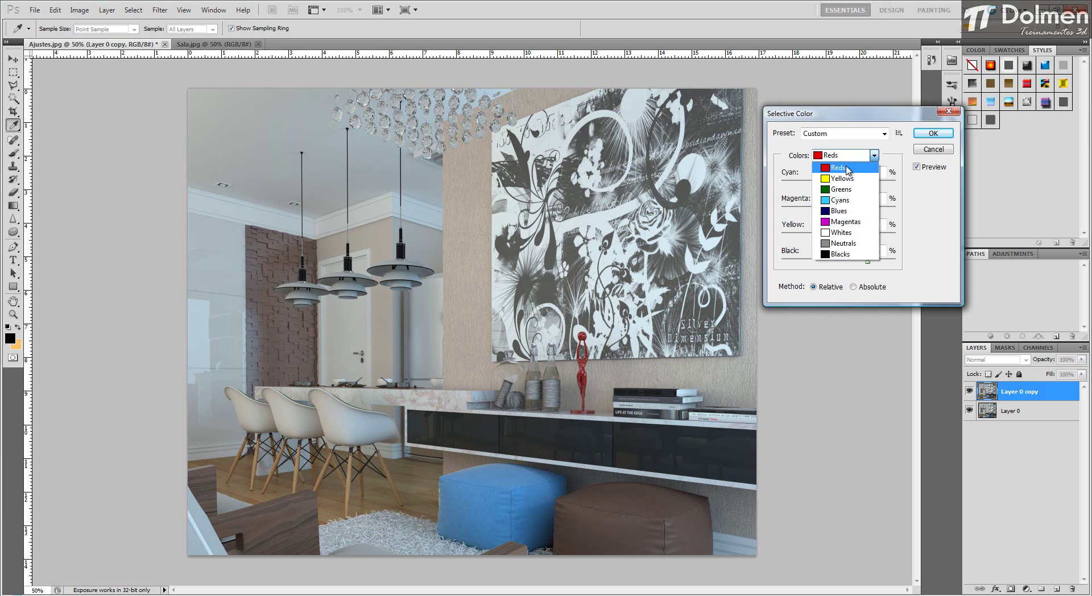
{"action": "left_click", "coordinate": [842, 233]}
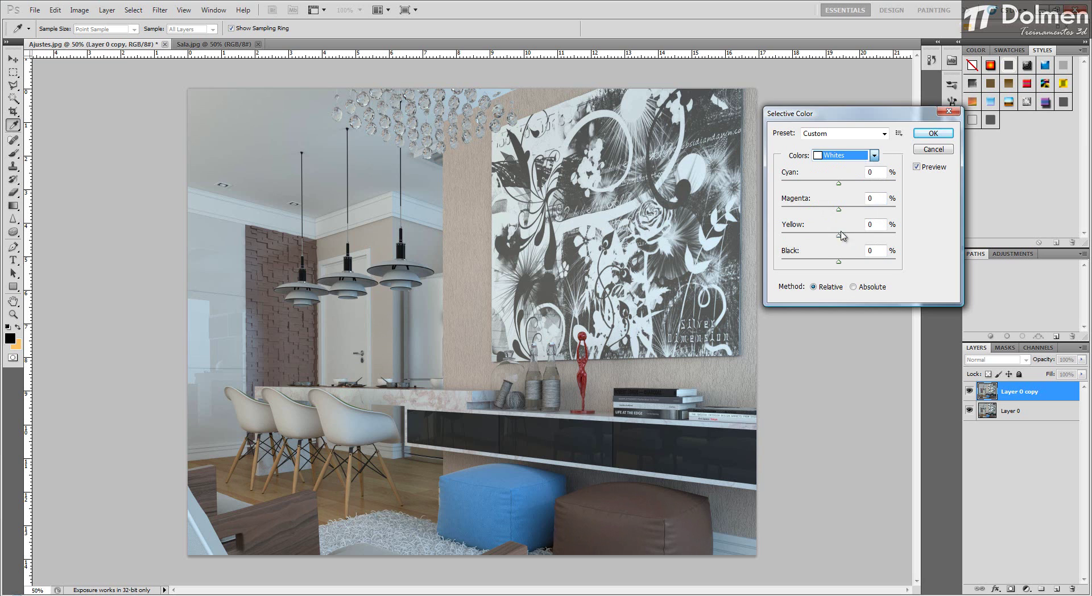
{"action": "left_click_drag", "start_coordinate": [839, 263], "coordinate": [793, 269]}
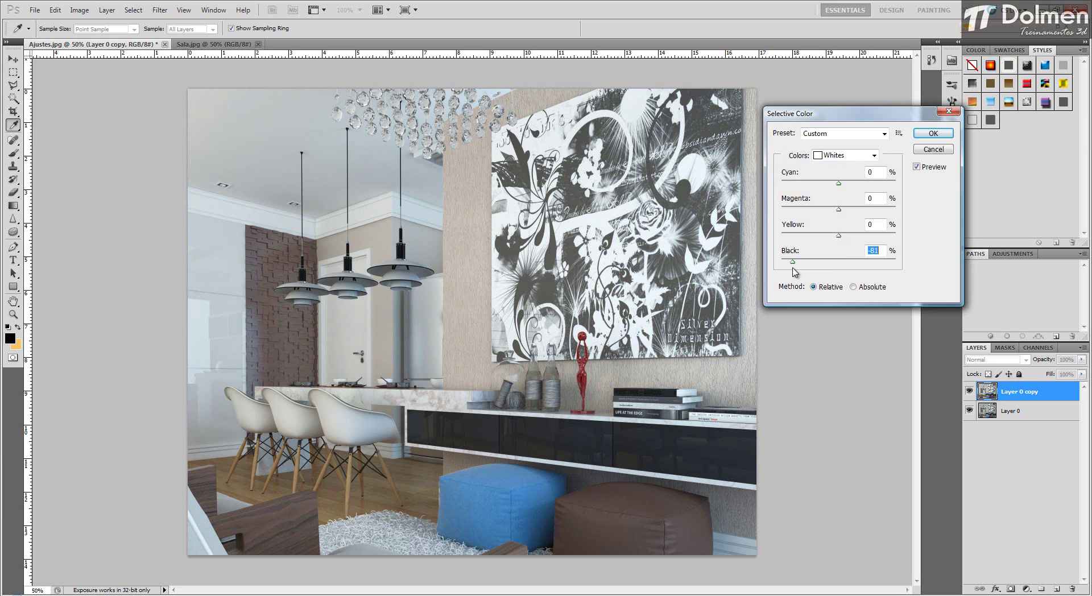
{"action": "left_click_drag", "start_coordinate": [838, 236], "coordinate": [817, 252]}
{"action": "left_click_drag", "start_coordinate": [840, 212], "coordinate": [797, 220]}
{"action": "left_click_drag", "start_coordinate": [839, 185], "coordinate": [797, 190]}
For the Neutrals in Selective Color, set Black to -16% and Yellow to +11%
{"action": "left_click", "coordinate": [837, 156]}
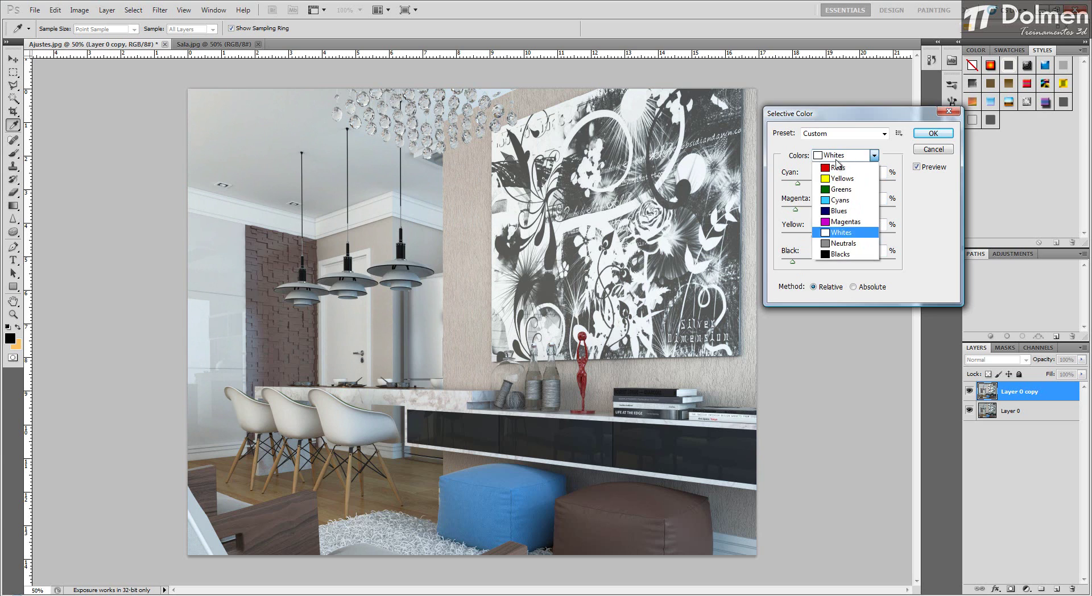
{"action": "left_click", "coordinate": [835, 244]}
{"action": "left_click_drag", "start_coordinate": [839, 263], "coordinate": [849, 240]}
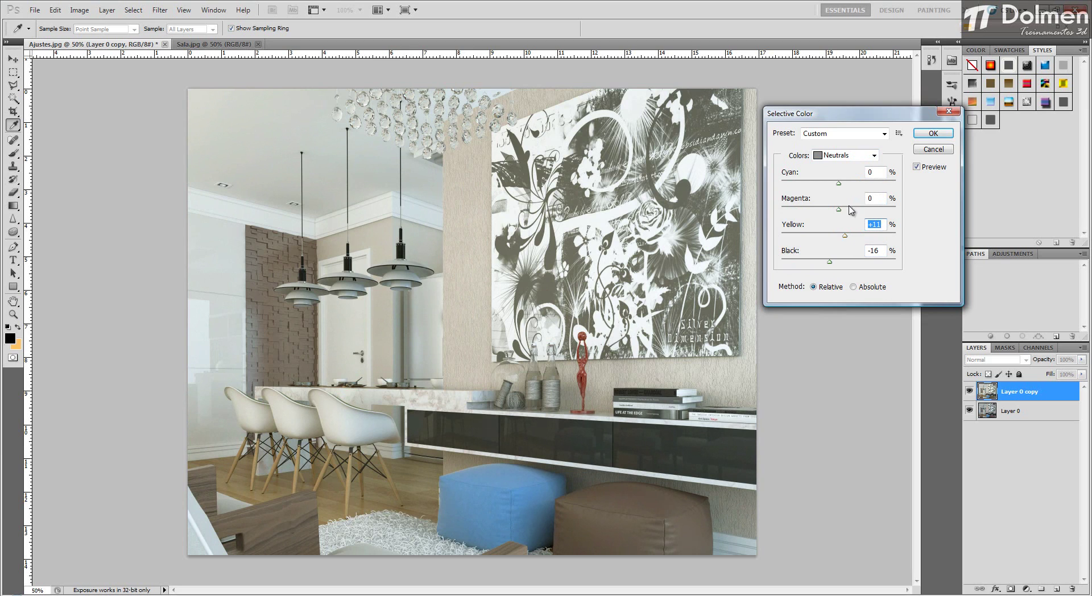
For the Blues in Selective Color, strongly lower Yellow and slightly raise Black
{"action": "left_click", "coordinate": [853, 155]}
{"action": "left_click", "coordinate": [842, 218]}
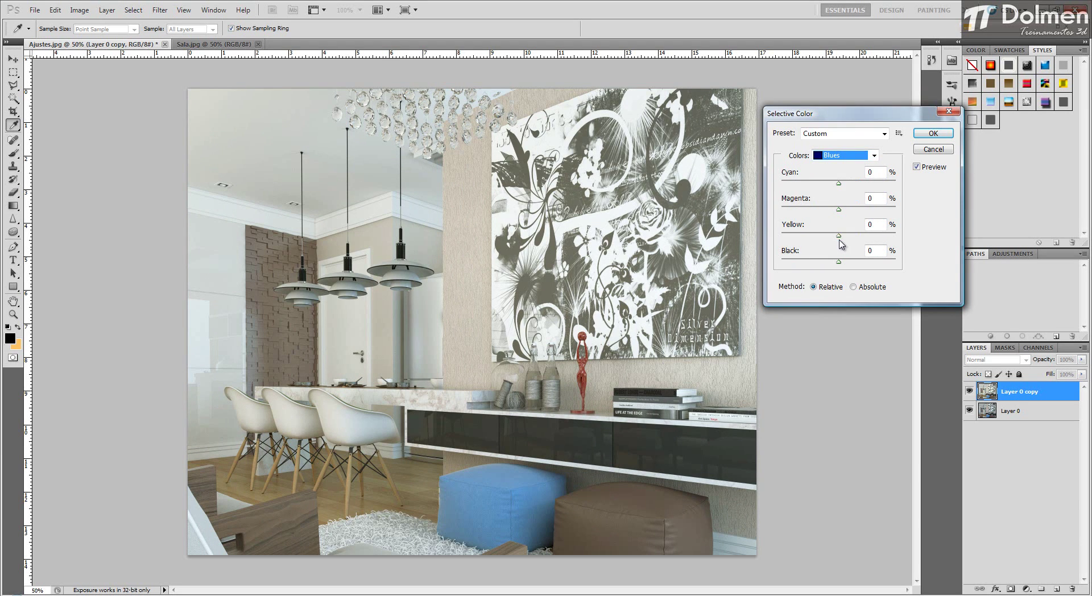
{"action": "left_click_drag", "start_coordinate": [838, 236], "coordinate": [849, 272]}
For the Blacks in Selective Color, set Black to +28%
{"action": "left_click", "coordinate": [840, 159]}
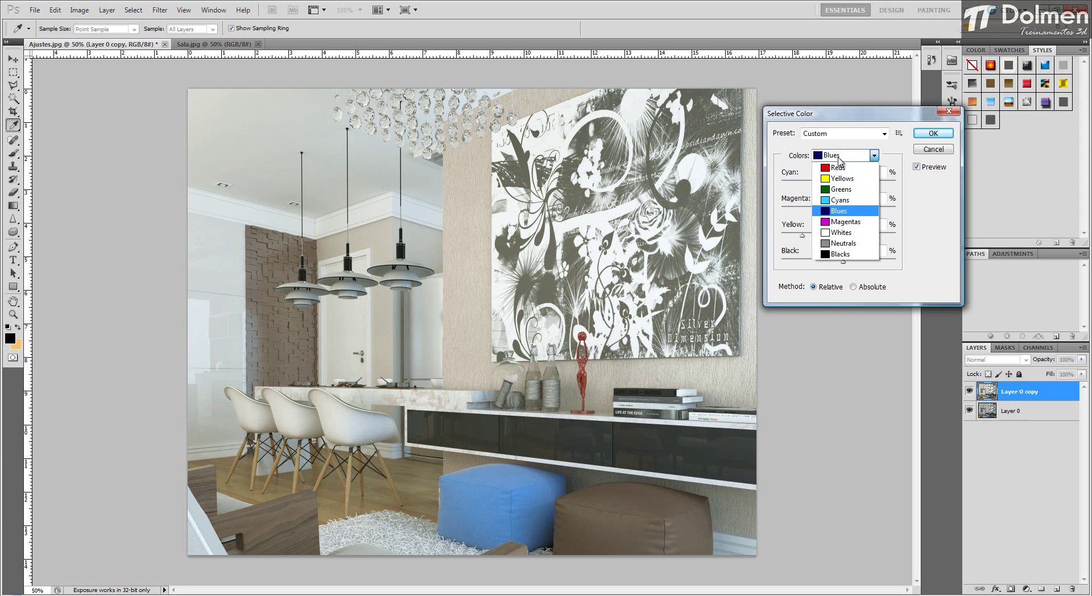
{"action": "left_click", "coordinate": [842, 244]}
{"action": "left_click", "coordinate": [847, 158]}
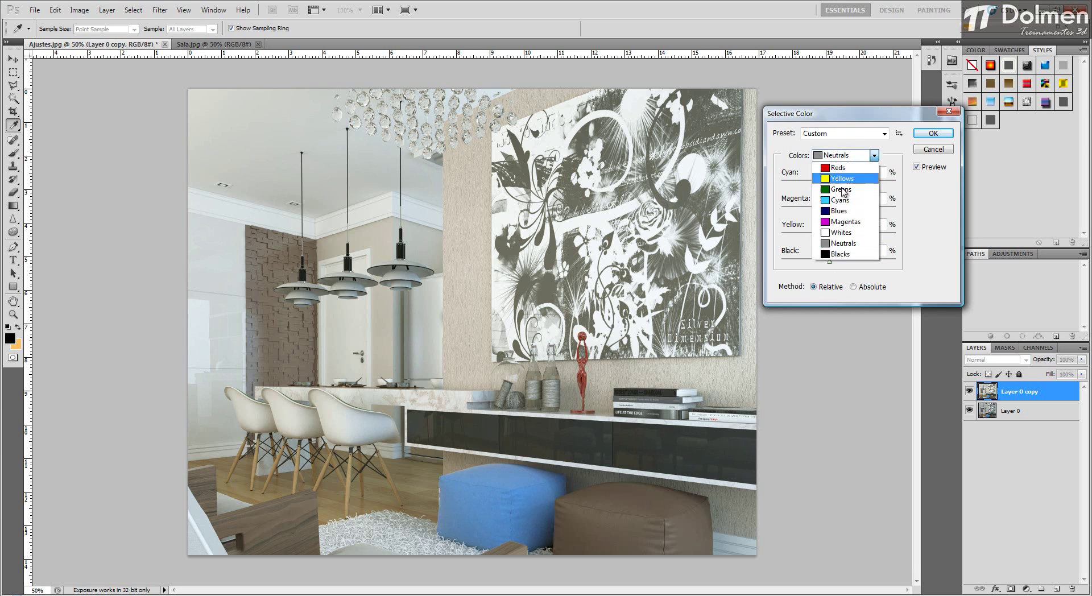
{"action": "left_click", "coordinate": [841, 255]}
{"action": "left_click_drag", "start_coordinate": [838, 263], "coordinate": [861, 270]}
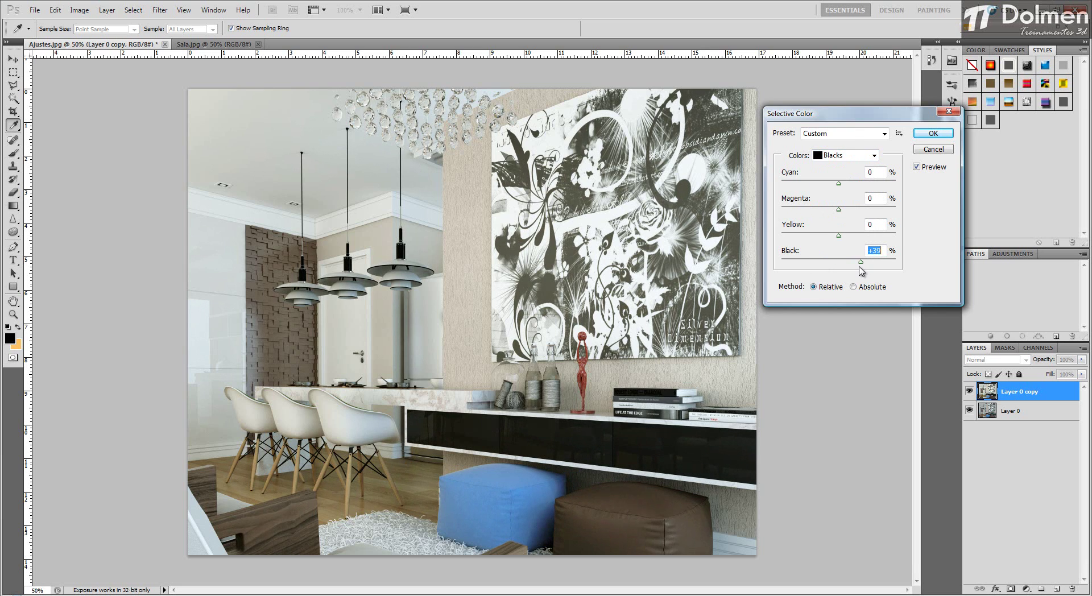
Compare the image repeatedly with and without the Selective Color preview after the change to the Blacks
{"action": "left_click", "coordinate": [931, 168]}
{"action": "left_click", "coordinate": [931, 167]}
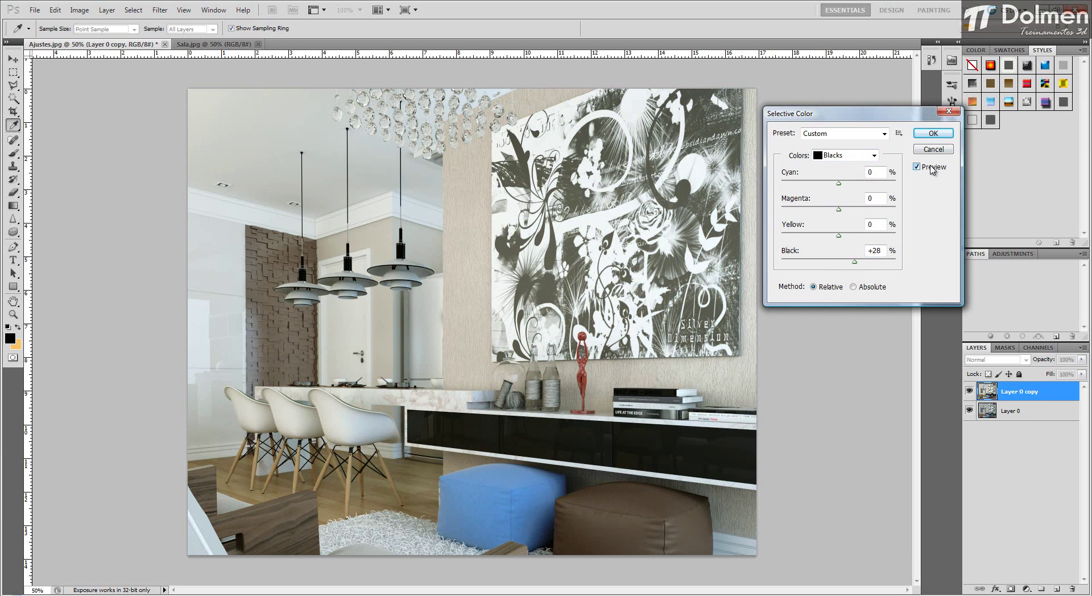
{"action": "left_click", "coordinate": [931, 167]}
{"action": "left_click", "coordinate": [930, 168]}
{"action": "left_click", "coordinate": [930, 167]}
{"action": "left_click", "coordinate": [931, 167]}
{"action": "mouse_move", "coordinate": [838, 184]}
{"action": "left_mouse_down"}
{"action": "mouse_move", "coordinate": [824, 189]}
{"action": "mouse_move", "coordinate": [839, 185]}
{"action": "left_mouse_up"}
For the Greens in Selective Color, set Black to -9%, Magenta to +33% and Cyan to -29%
{"action": "left_click", "coordinate": [841, 160]}
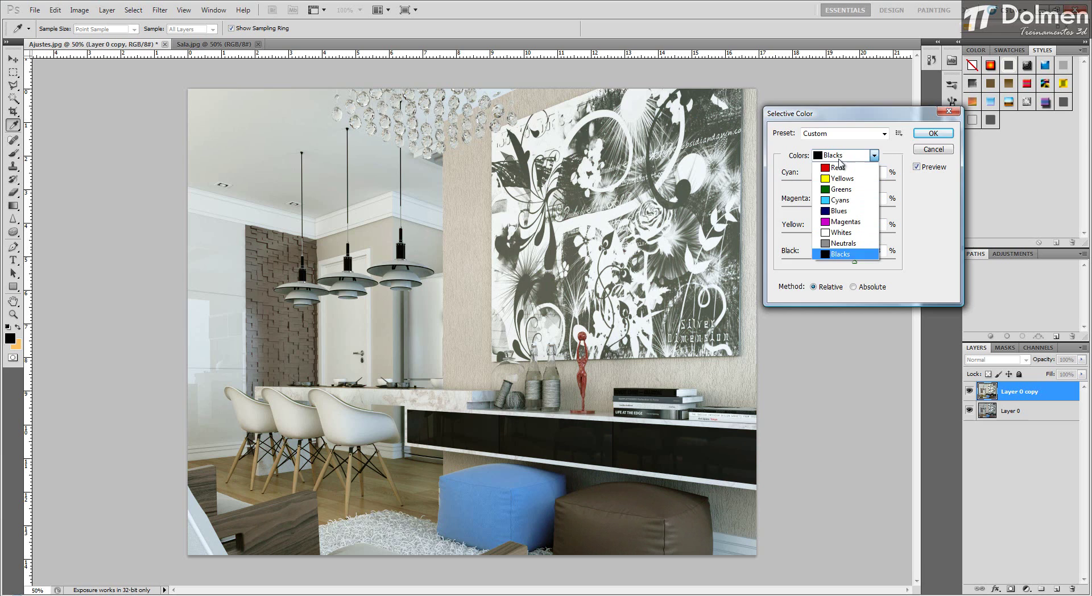
{"action": "left_click", "coordinate": [841, 189]}
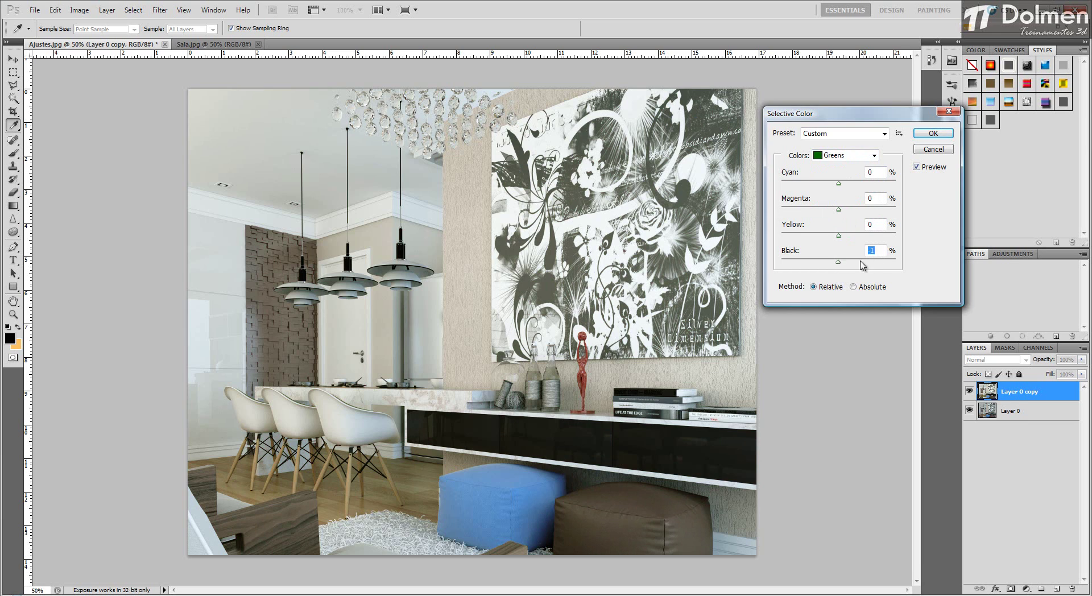
{"action": "left_click_drag", "start_coordinate": [838, 261], "coordinate": [863, 262]}
{"action": "left_click", "coordinate": [834, 263]}
{"action": "left_click_drag", "start_coordinate": [838, 209], "coordinate": [806, 183]}
{"action": "left_click", "coordinate": [857, 209]}
{"action": "left_click", "coordinate": [822, 183]}
For the Cyans in Selective Color, set Yellow to -2% and Magenta to -38%
{"action": "left_click", "coordinate": [840, 155]}
{"action": "left_click", "coordinate": [840, 189]}
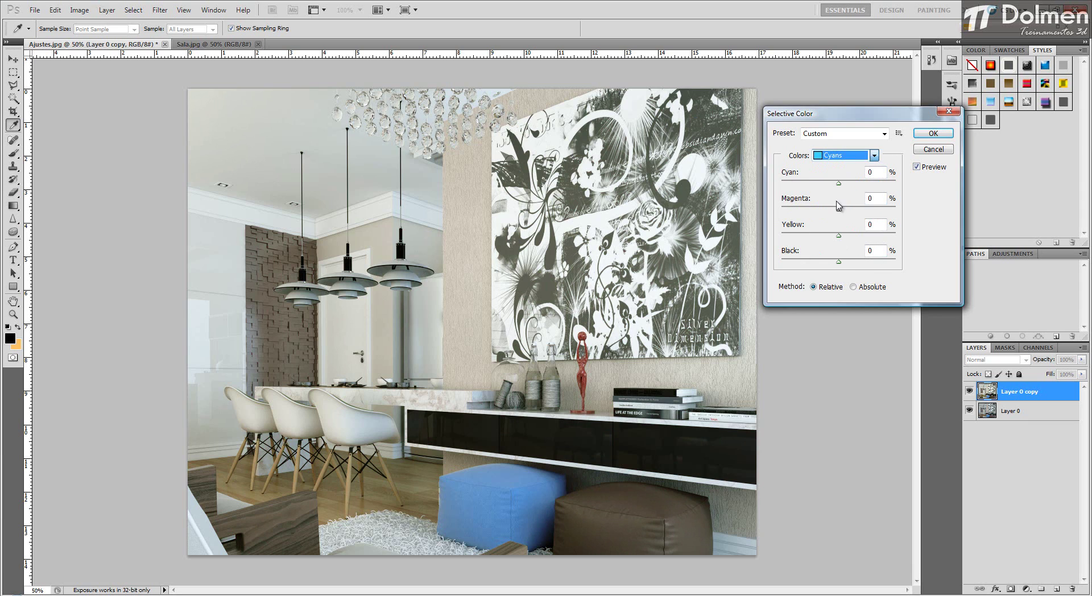
{"action": "left_click_drag", "start_coordinate": [840, 239], "coordinate": [819, 222]}
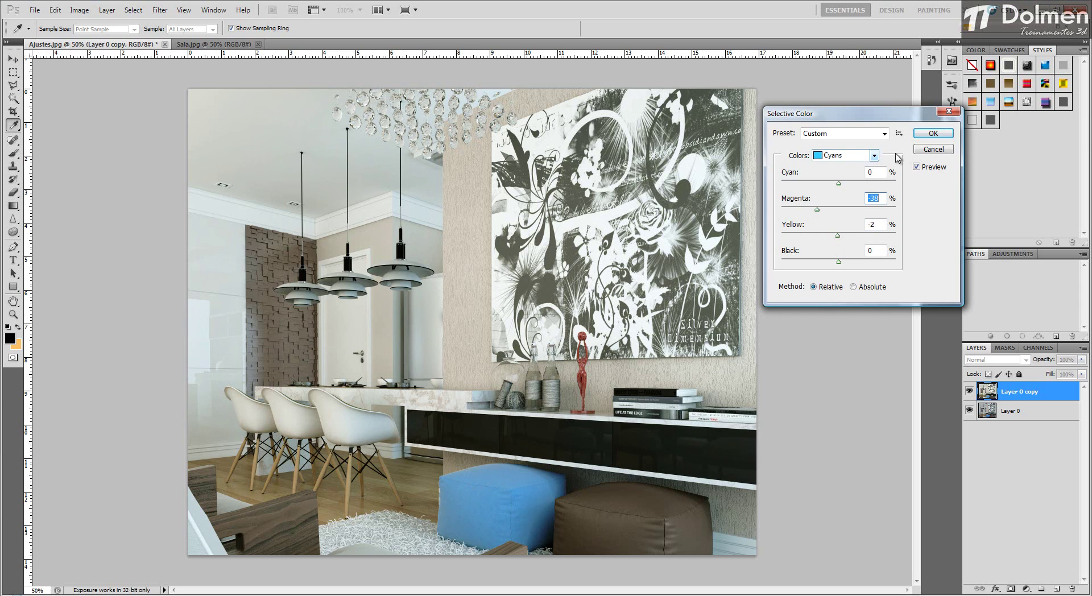
Return to the Greens in Selective Color and set Yellow to +39%
{"action": "left_click", "coordinate": [872, 156]}
{"action": "left_click", "coordinate": [843, 191]}
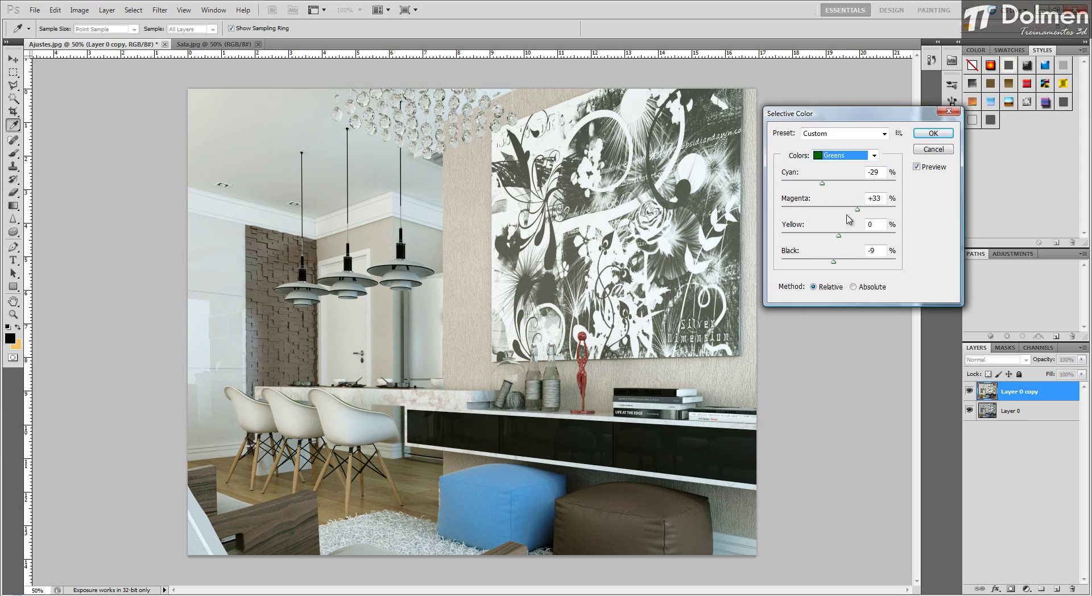
{"action": "left_click_drag", "start_coordinate": [841, 237], "coordinate": [862, 254]}
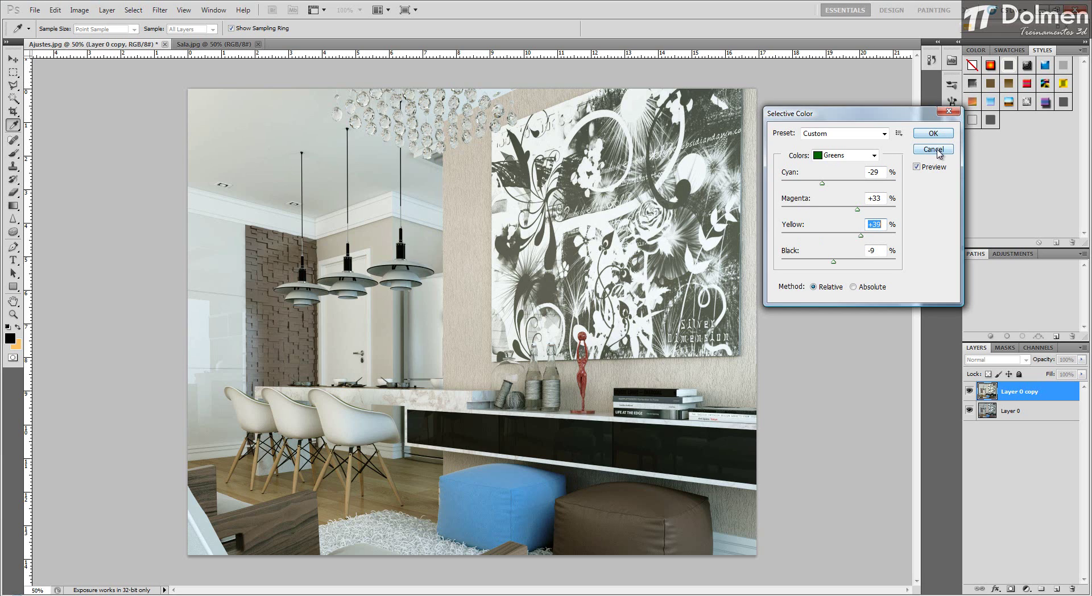
Switch the Selective Color preview off and on several times to compare the render before and after all colour changes
{"action": "left_click", "coordinate": [927, 167]}
{"action": "left_click", "coordinate": [927, 167]}
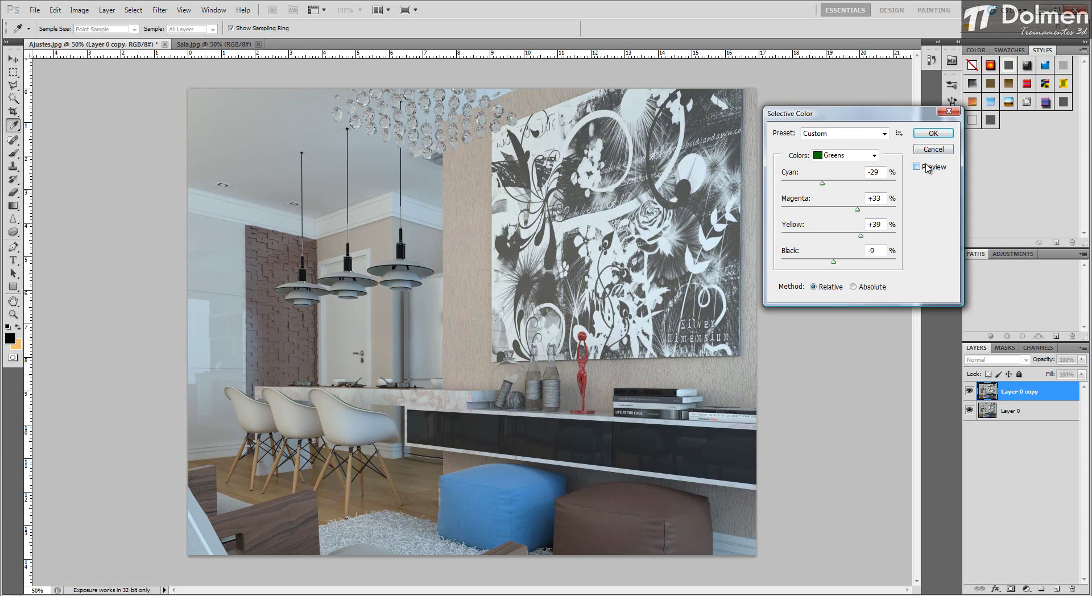
{"action": "left_click", "coordinate": [927, 167]}
{"action": "left_click", "coordinate": [927, 167]}
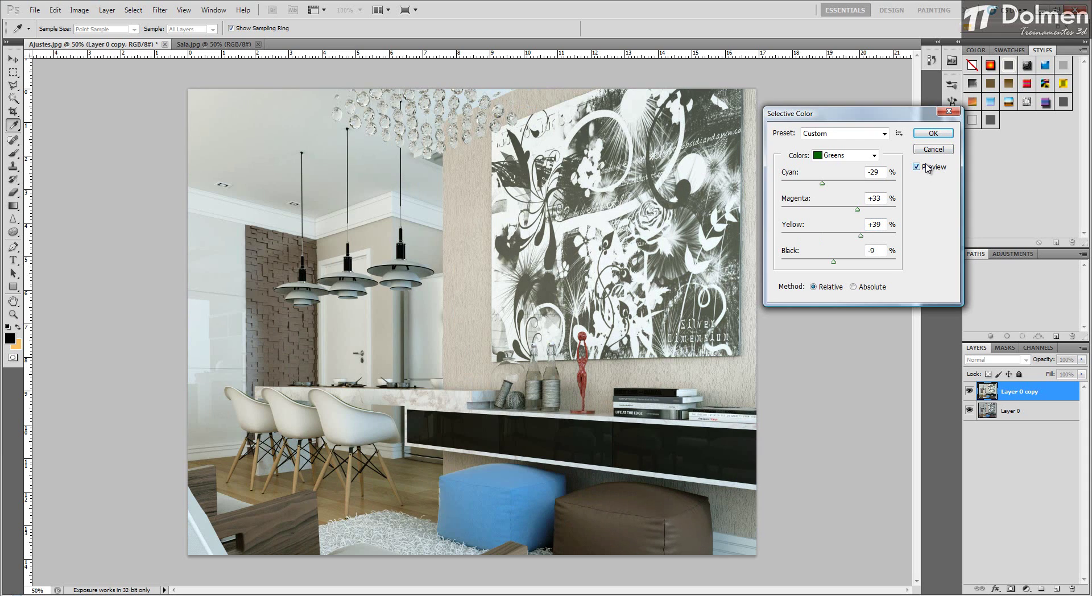
{"action": "left_click", "coordinate": [926, 167]}
{"action": "left_click", "coordinate": [927, 167]}
{"action": "left_click", "coordinate": [927, 167]}
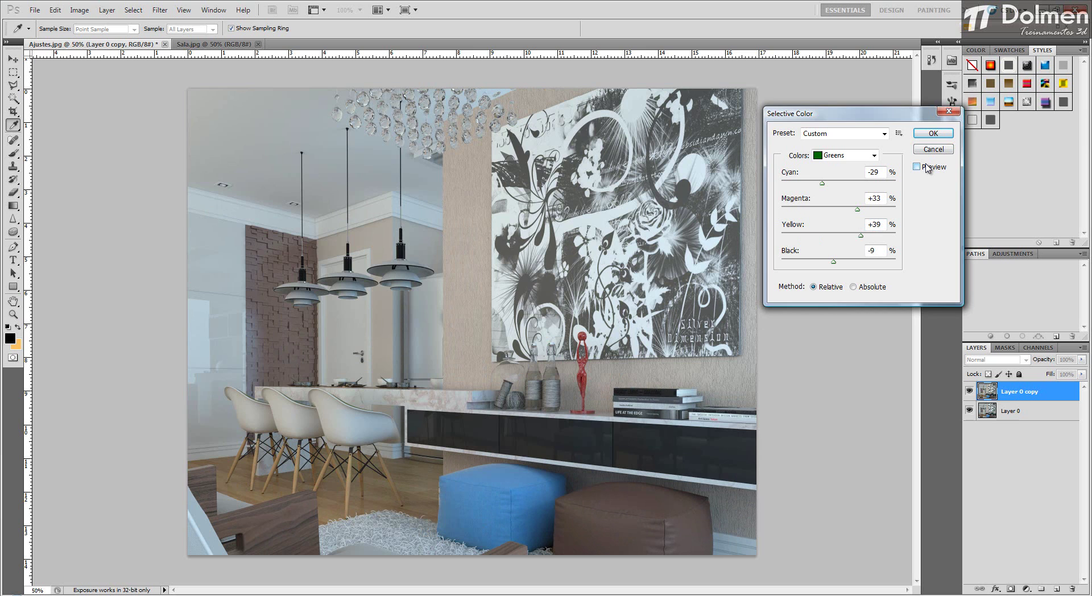
{"action": "left_click", "coordinate": [927, 166]}
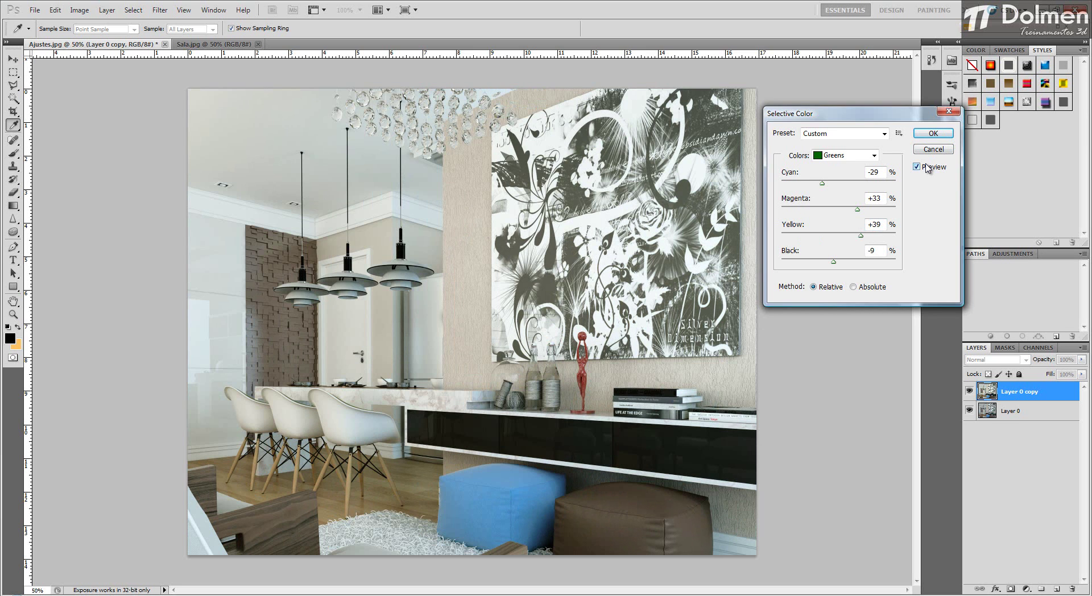
Compare the render with and without the Selective Color changes once more, and cancel the adjustment
{"action": "left_click", "coordinate": [926, 167]}
{"action": "left_click", "coordinate": [927, 166]}
{"action": "left_click", "coordinate": [936, 169]}
{"action": "left_click", "coordinate": [936, 169]}
{"action": "left_click", "coordinate": [935, 150]}
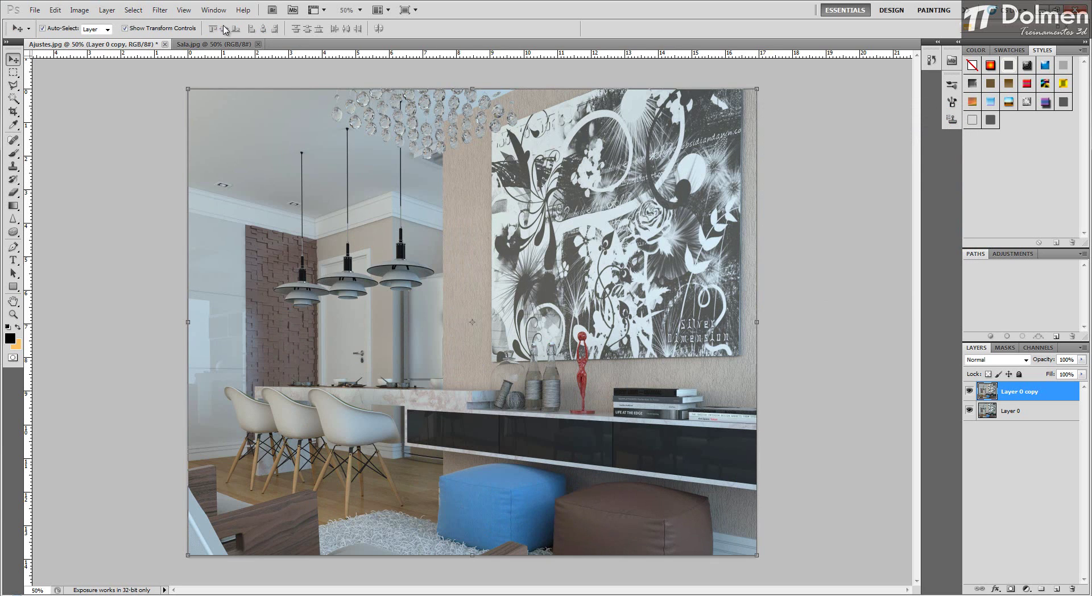
Start the Shadows/Highlights adjustment on the duplicated layer and set the shadows Tonal Width to 43%
{"action": "left_click", "coordinate": [79, 11]}
{"action": "mouse_move", "coordinate": [91, 38]}
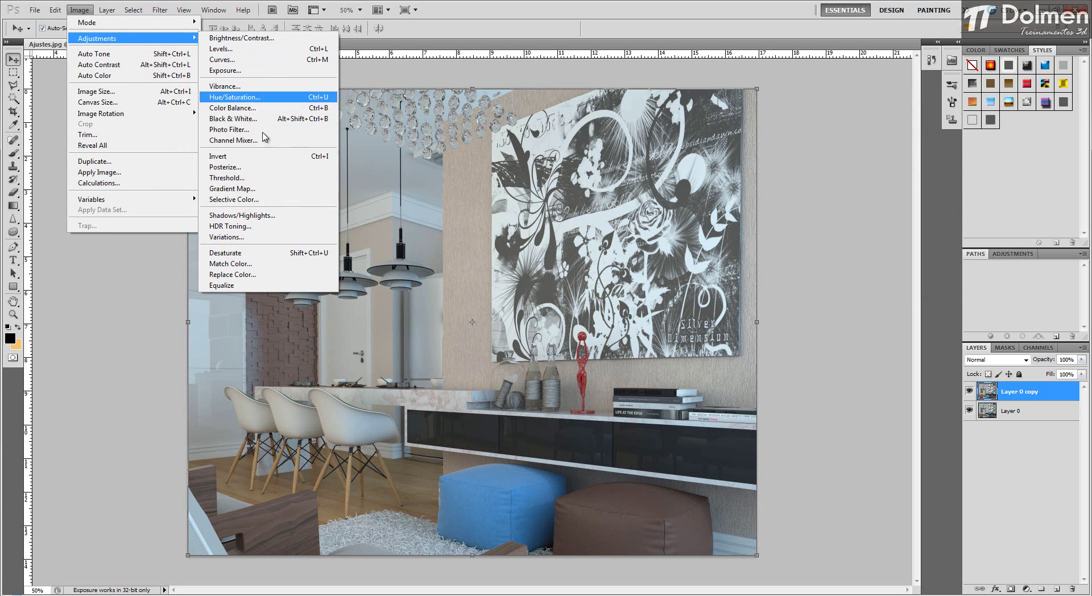
{"action": "left_click", "coordinate": [238, 219]}
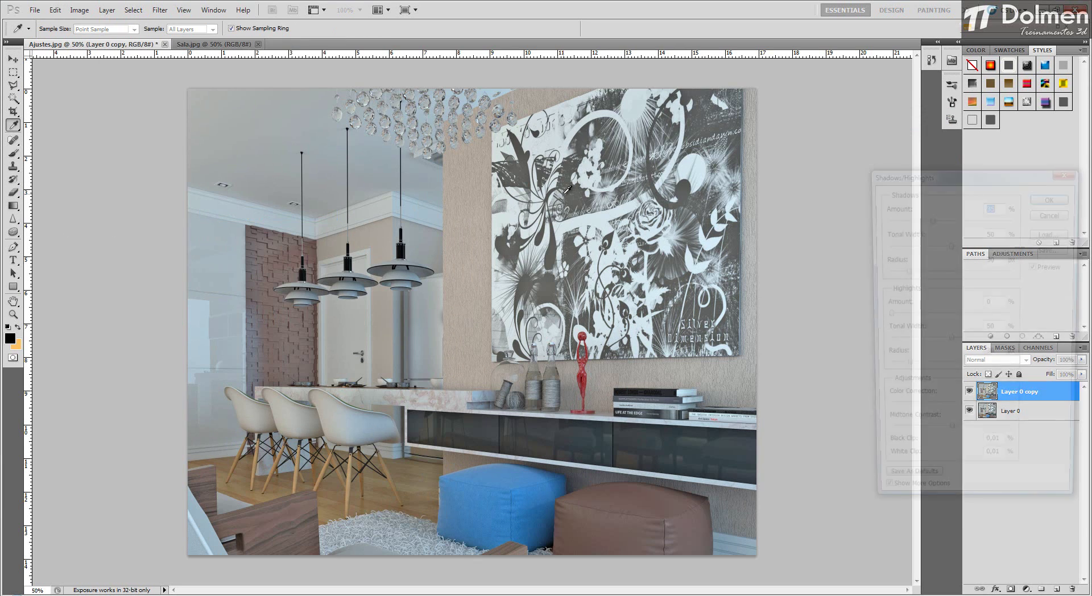
{"action": "left_click_drag", "start_coordinate": [947, 187], "coordinate": [853, 102]}
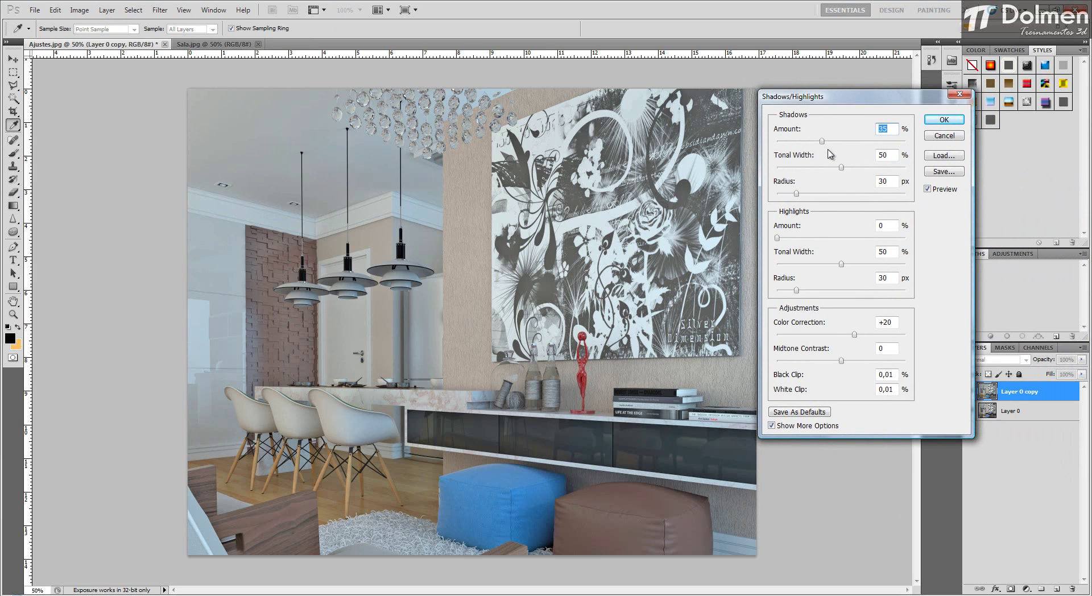
{"action": "mouse_move", "coordinate": [841, 168]}
{"action": "left_mouse_down"}
{"action": "mouse_move", "coordinate": [813, 181]}
{"action": "mouse_move", "coordinate": [846, 181]}
{"action": "left_mouse_up"}
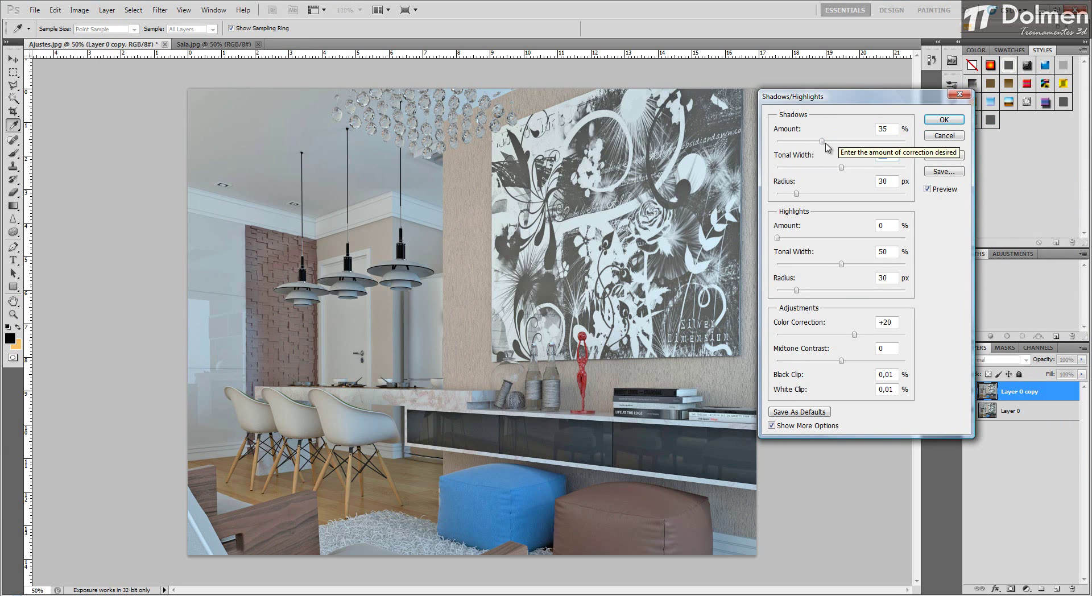
{"action": "mouse_move", "coordinate": [841, 167]}
{"action": "left_mouse_down"}
{"action": "mouse_move", "coordinate": [794, 171]}
{"action": "mouse_move", "coordinate": [876, 171]}
{"action": "mouse_move", "coordinate": [807, 172]}
{"action": "mouse_move", "coordinate": [865, 171]}
{"action": "mouse_move", "coordinate": [819, 173]}
{"action": "mouse_move", "coordinate": [850, 174]}
{"action": "mouse_move", "coordinate": [832, 172]}
{"action": "left_mouse_up"}
Switch the Shadows/Highlights preview off and on several times to compare the lightened shadows with the original render
{"action": "left_click", "coordinate": [938, 193]}
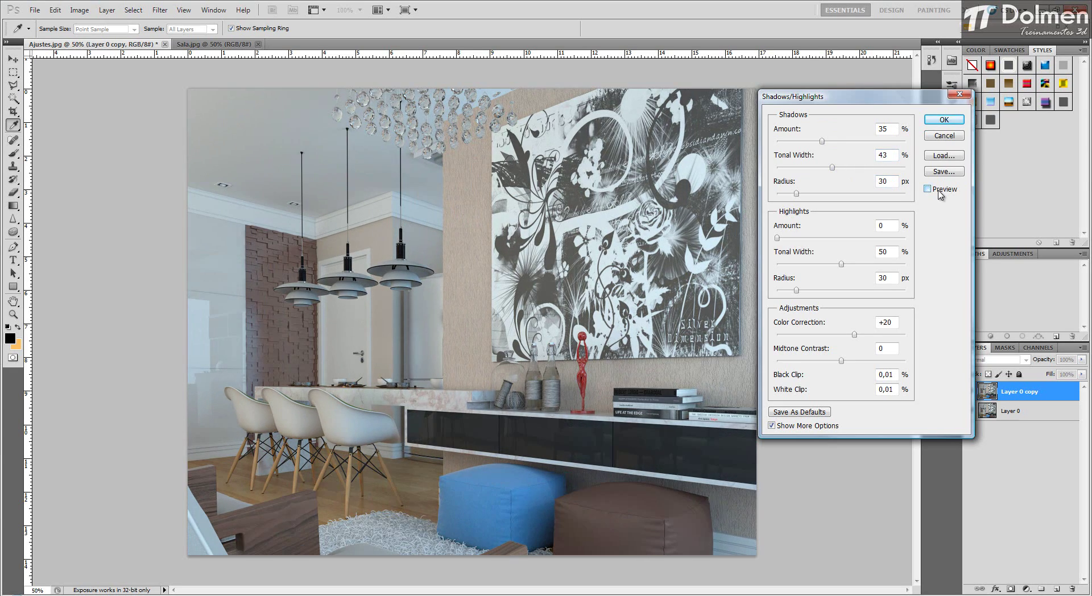
{"action": "left_click", "coordinate": [939, 191]}
{"action": "left_click", "coordinate": [938, 191]}
{"action": "left_click", "coordinate": [938, 191]}
{"action": "left_click", "coordinate": [939, 191]}
{"action": "left_click", "coordinate": [938, 192]}
Reduce the shadows Tonal Width to 6% and compare the render with and without the preview
{"action": "left_click_drag", "start_coordinate": [832, 167], "coordinate": [786, 174]}
{"action": "left_click", "coordinate": [927, 189]}
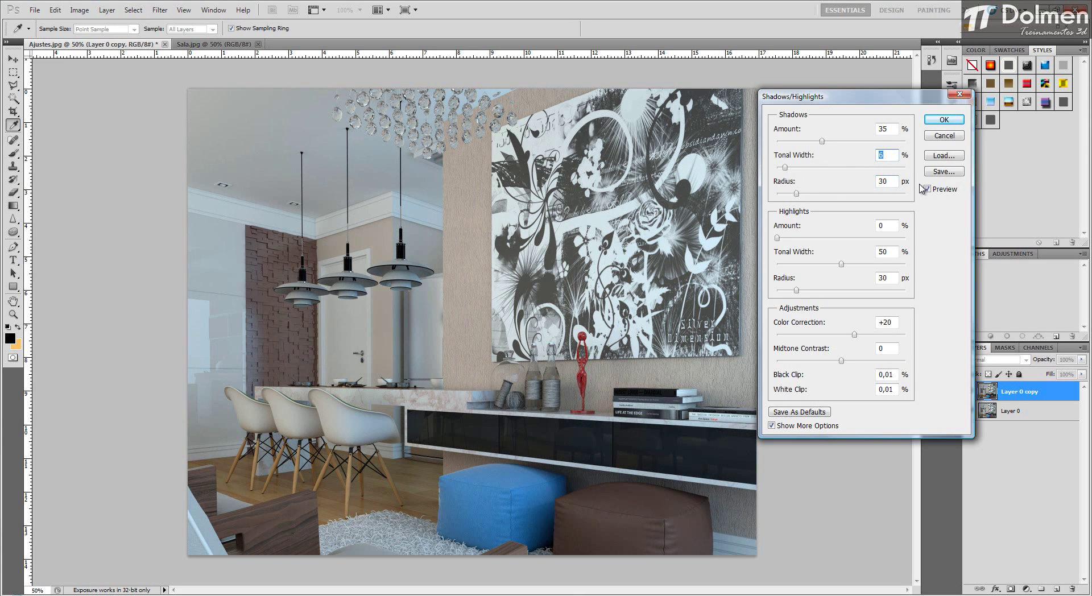
{"action": "left_click", "coordinate": [945, 190]}
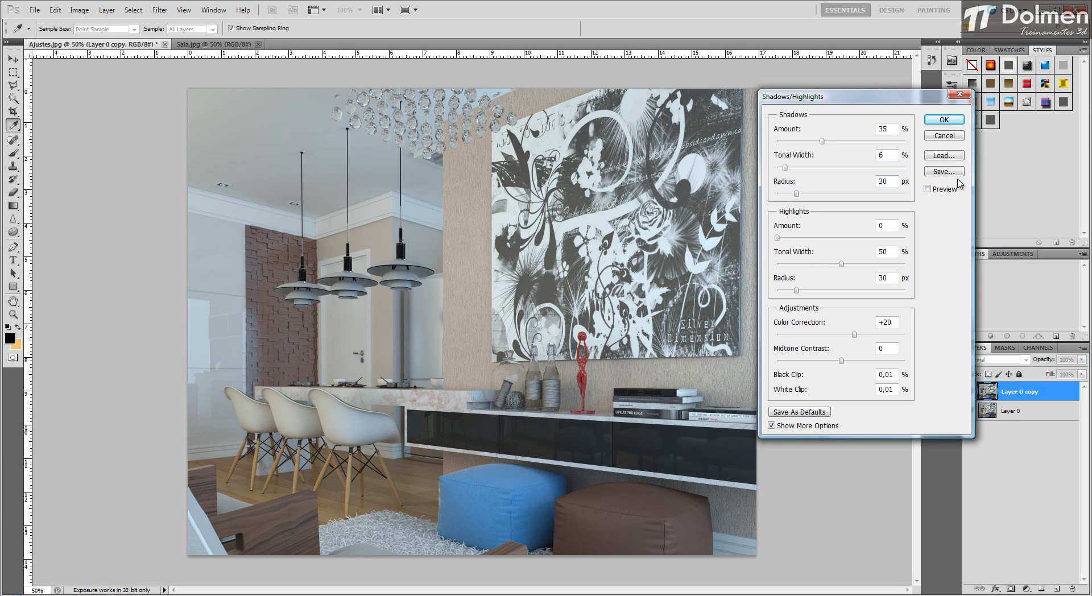
{"action": "left_click", "coordinate": [932, 190]}
Set the shadows Amount to 38%, Tonal Width to 38% and Radius to 101 px
{"action": "left_click_drag", "start_coordinate": [789, 172], "coordinate": [831, 197]}
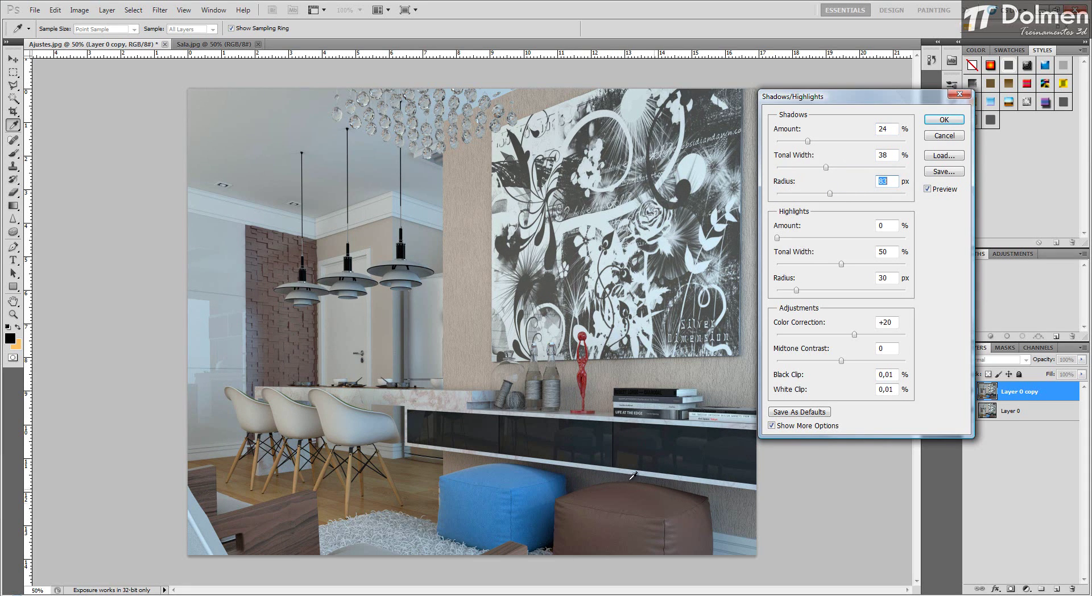
{"action": "left_click_drag", "start_coordinate": [830, 194], "coordinate": [797, 202]}
{"action": "left_click_drag", "start_coordinate": [806, 194], "coordinate": [843, 196]}
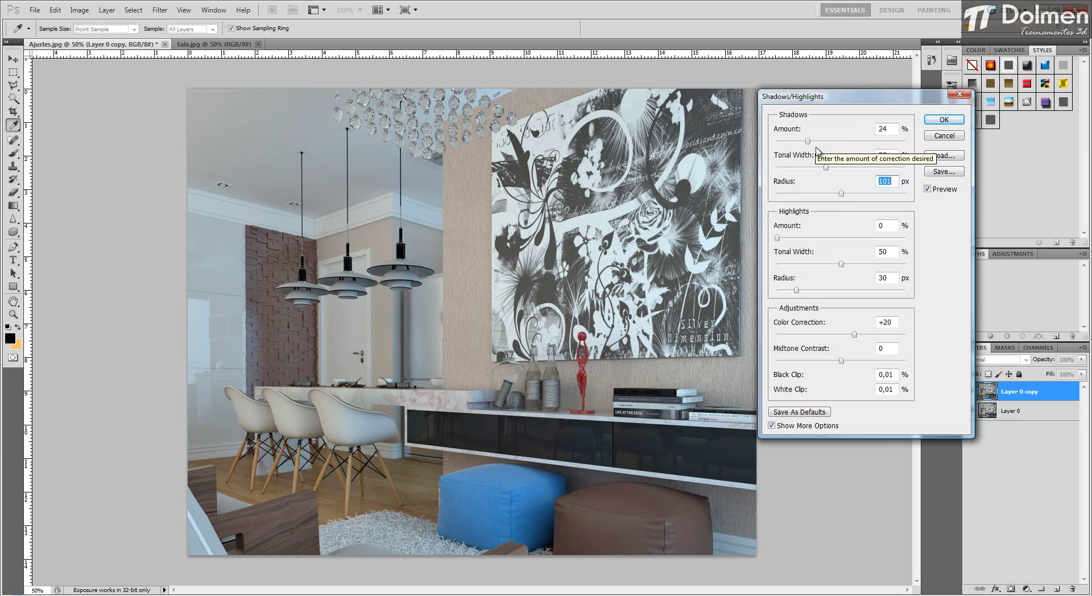
{"action": "mouse_move", "coordinate": [808, 141]}
{"action": "left_mouse_down"}
{"action": "mouse_move", "coordinate": [843, 142]}
{"action": "mouse_move", "coordinate": [826, 143]}
{"action": "left_mouse_up"}
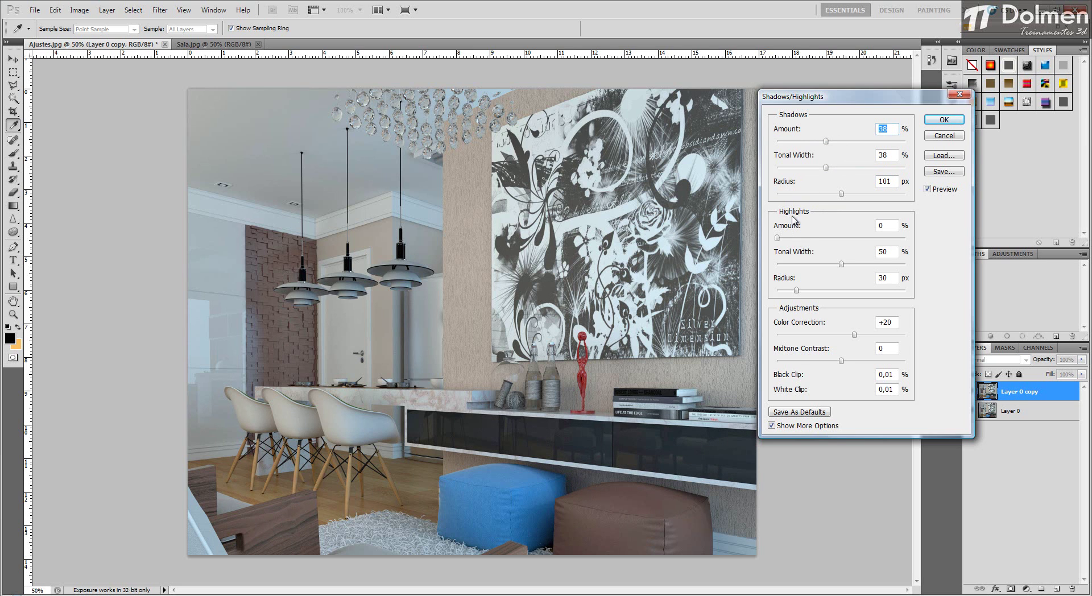
Set the highlights Amount to 10%, Tonal Width to 18% and Radius to 80 px, and the Midtone Contrast to +40
{"action": "left_click_drag", "start_coordinate": [777, 238], "coordinate": [814, 244]}
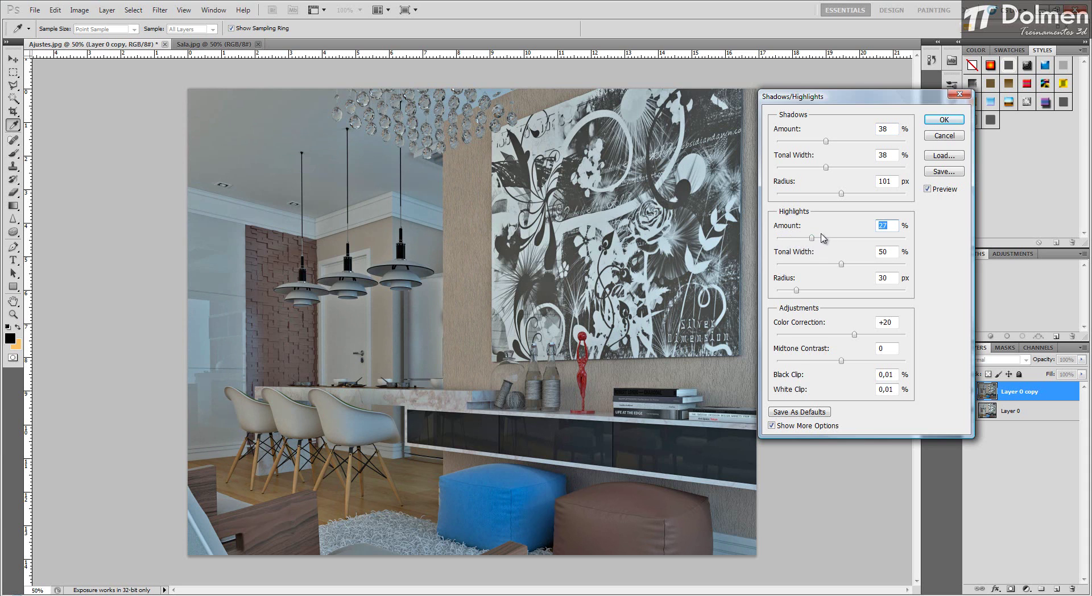
{"action": "left_click_drag", "start_coordinate": [812, 238], "coordinate": [829, 300]}
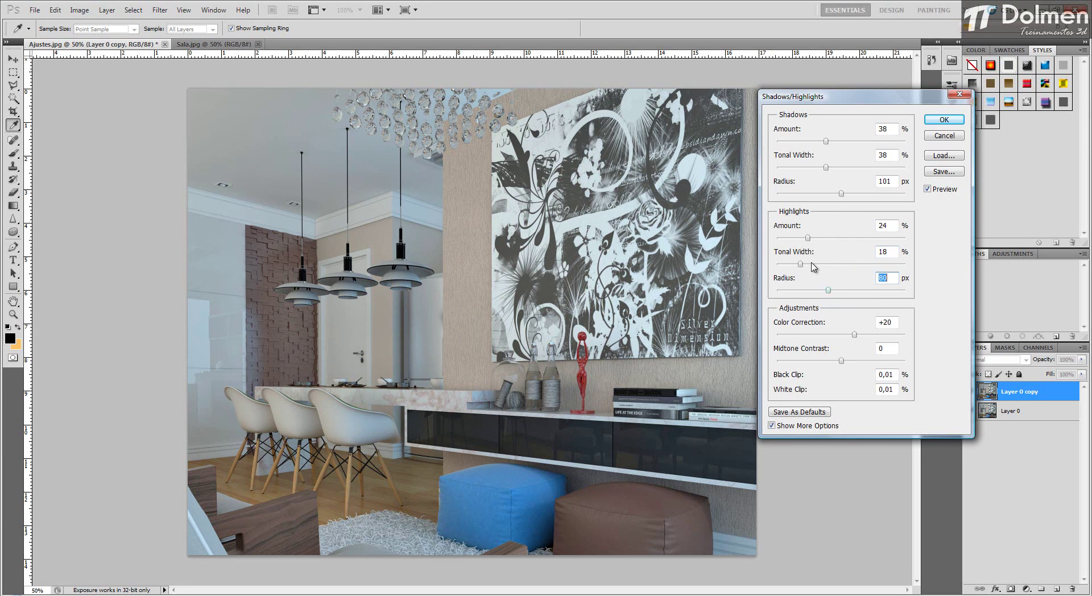
{"action": "left_click_drag", "start_coordinate": [807, 237], "coordinate": [791, 243]}
{"action": "left_click", "coordinate": [855, 334]}
{"action": "mouse_move", "coordinate": [847, 362]}
{"action": "left_mouse_down"}
{"action": "mouse_move", "coordinate": [882, 360]}
{"action": "mouse_move", "coordinate": [834, 362]}
{"action": "mouse_move", "coordinate": [913, 359]}
{"action": "mouse_move", "coordinate": [867, 362]}
{"action": "left_mouse_up"}
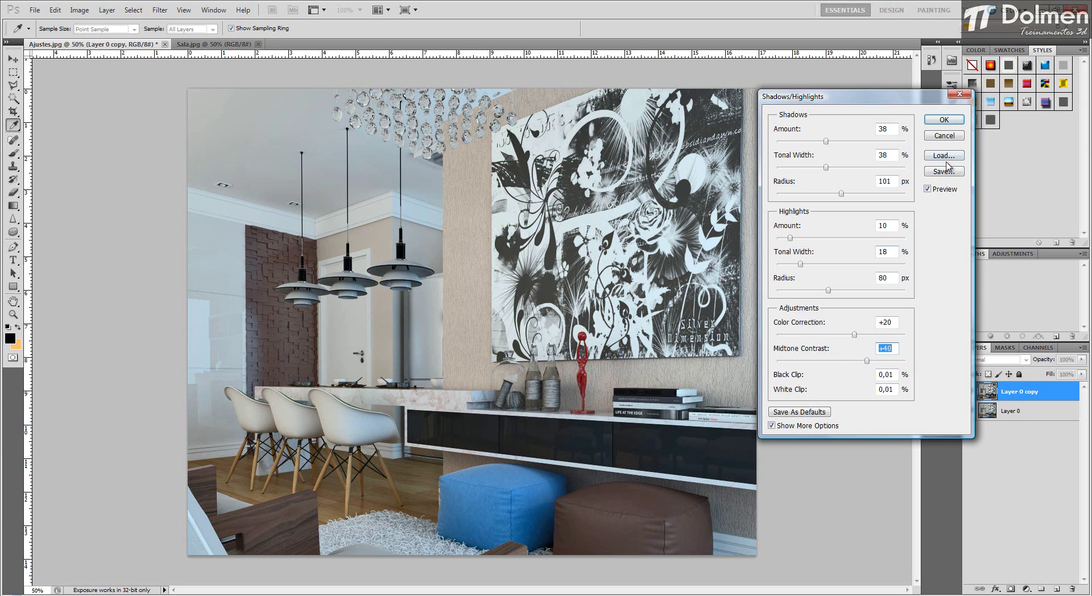
Compare the render with and without the Shadows/Highlights changes, and cancel the adjustment
{"action": "left_click", "coordinate": [939, 193]}
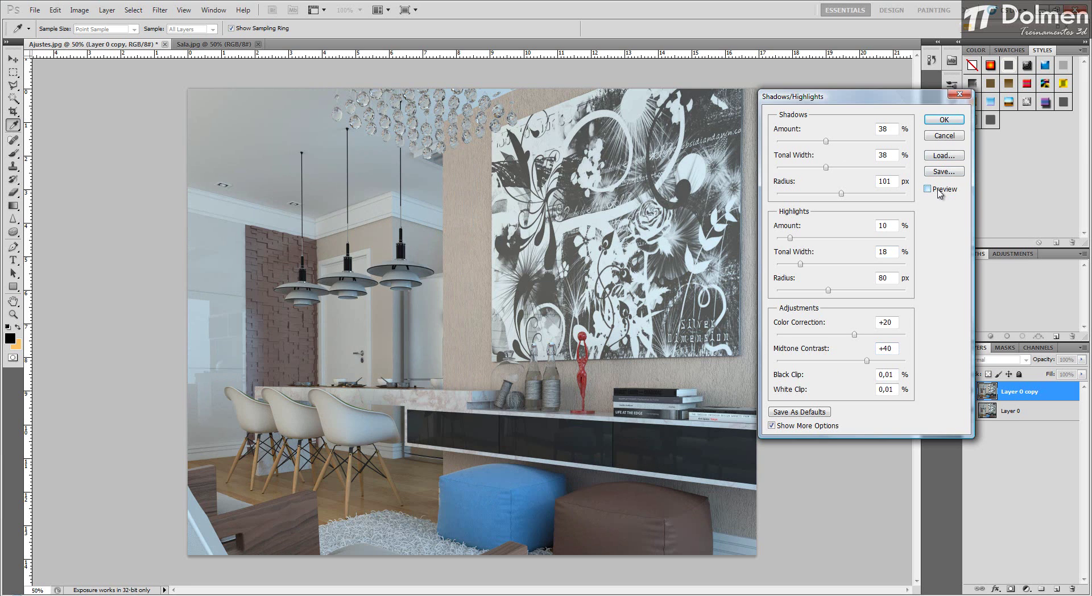
{"action": "left_click", "coordinate": [939, 194]}
{"action": "left_click", "coordinate": [940, 193]}
{"action": "left_click", "coordinate": [940, 193]}
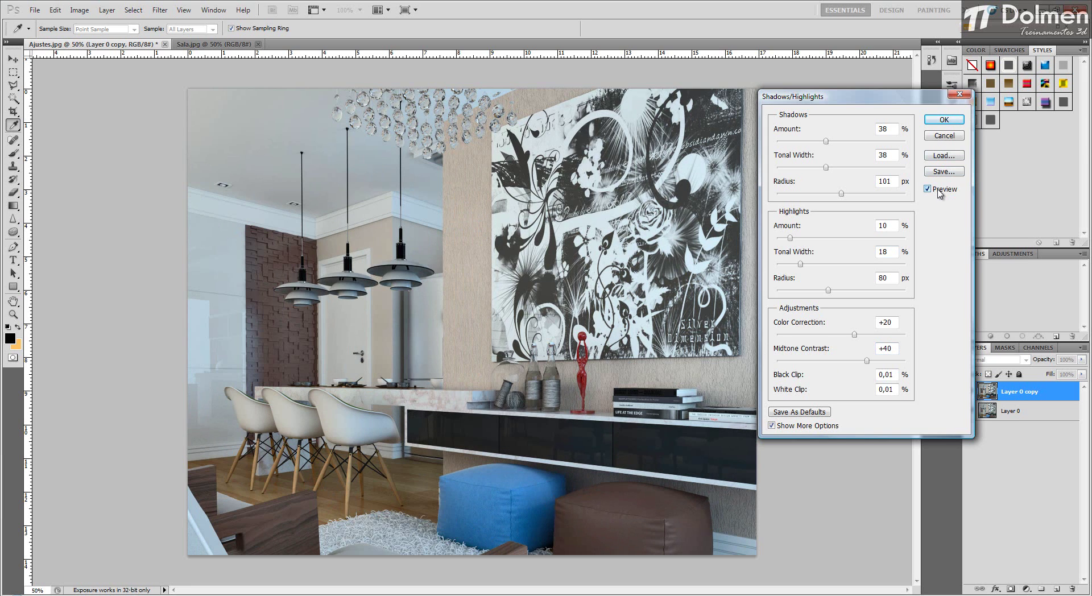
{"action": "left_click", "coordinate": [944, 136]}
{"action": "key", "text": "v"}
View the Sala.jpg render as the color reference, and return to the Ajustes.jpg document
{"action": "left_click", "coordinate": [79, 10]}
{"action": "mouse_move", "coordinate": [102, 48]}
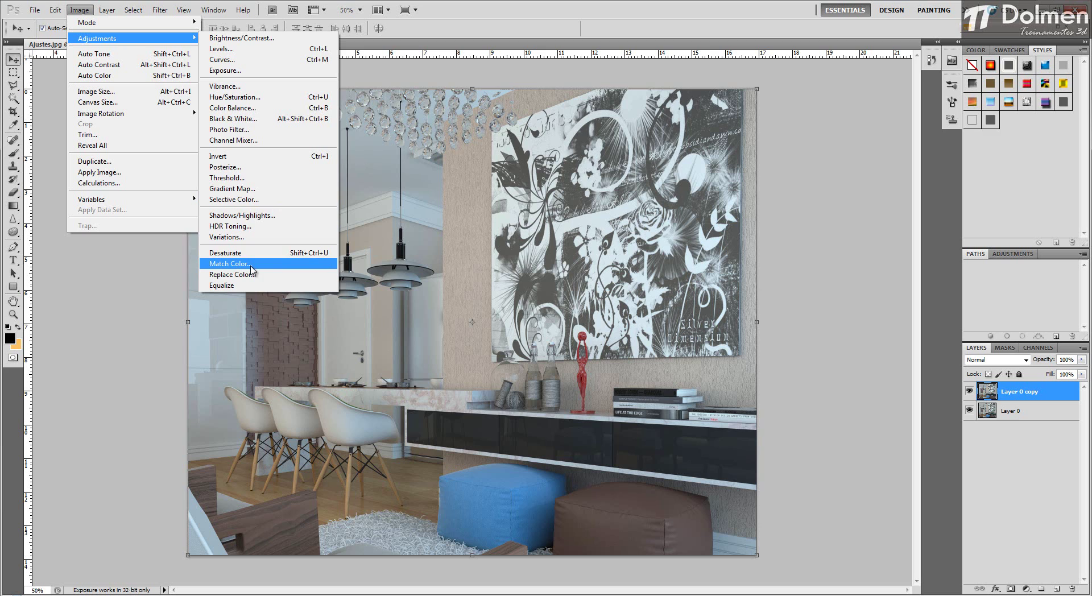
{"action": "left_click", "coordinate": [500, 5]}
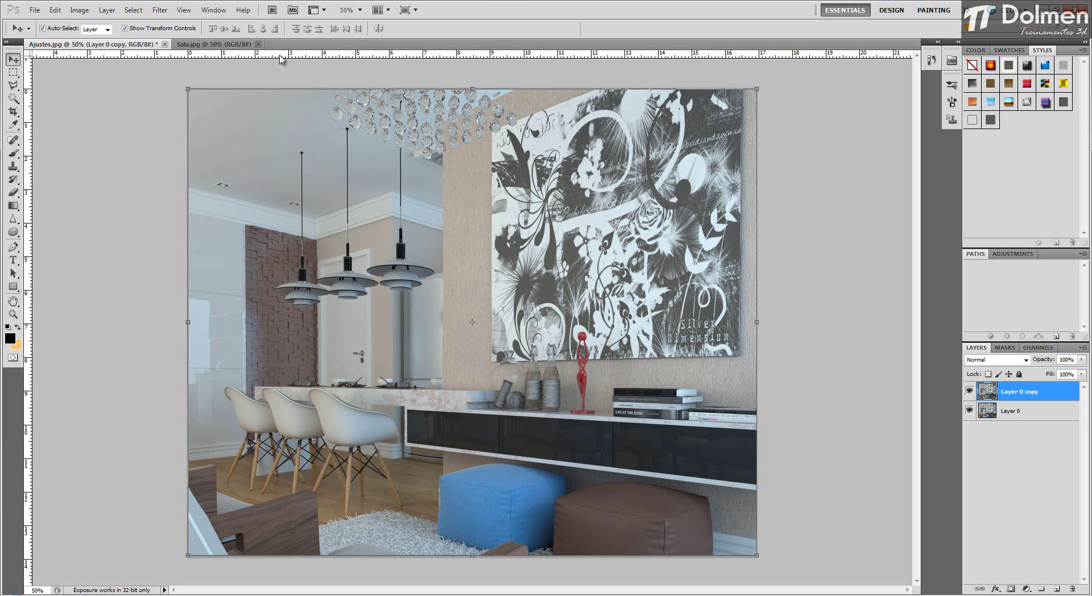
{"action": "left_click", "coordinate": [191, 45]}
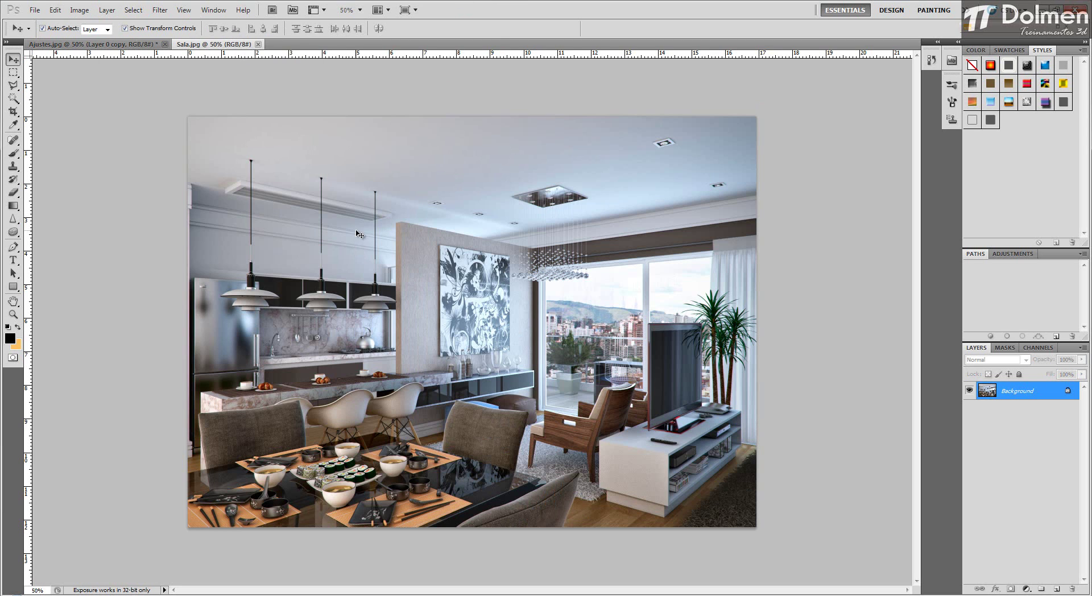
{"action": "scroll", "coordinate": [410, 329], "scroll_direction": "up", "scroll_amount": 2}
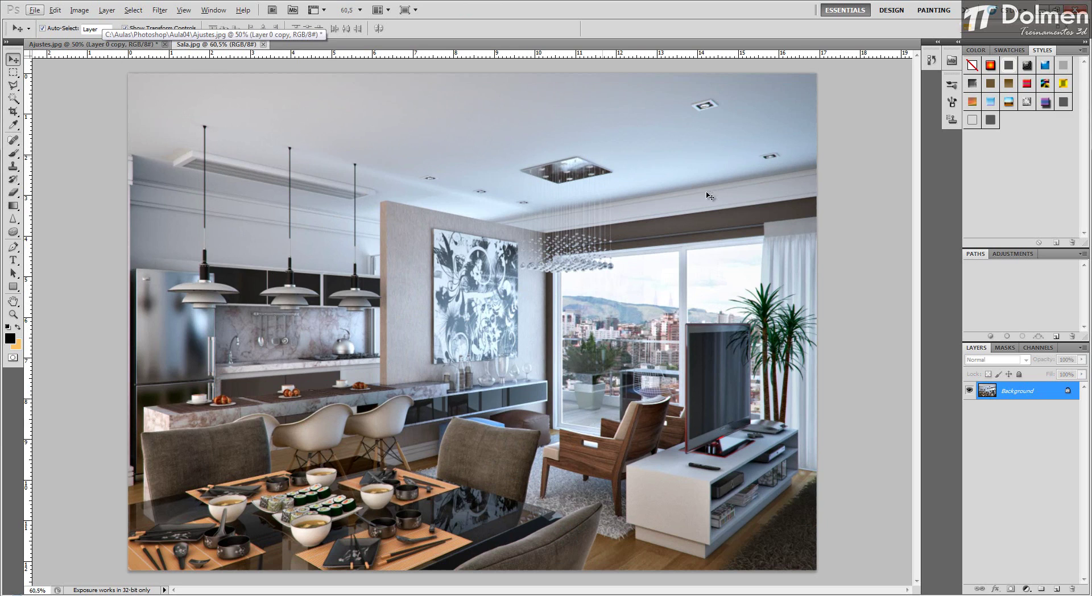
{"action": "left_click", "coordinate": [120, 46]}
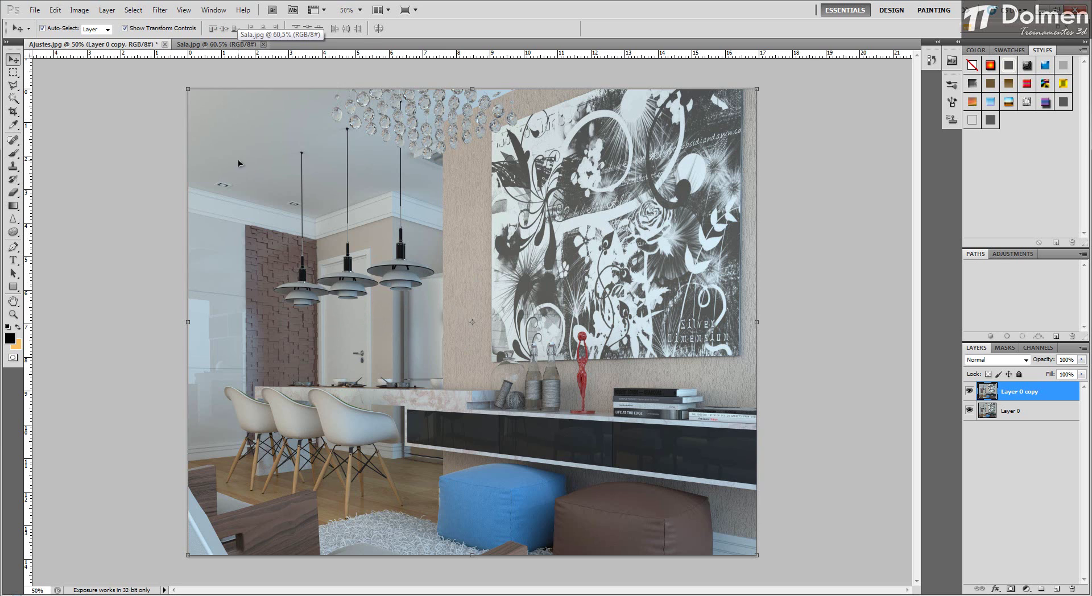
Start Match Color on the duplicated layer of Ajustes.jpg with Sala.jpg as the source image
{"action": "left_click", "coordinate": [79, 9]}
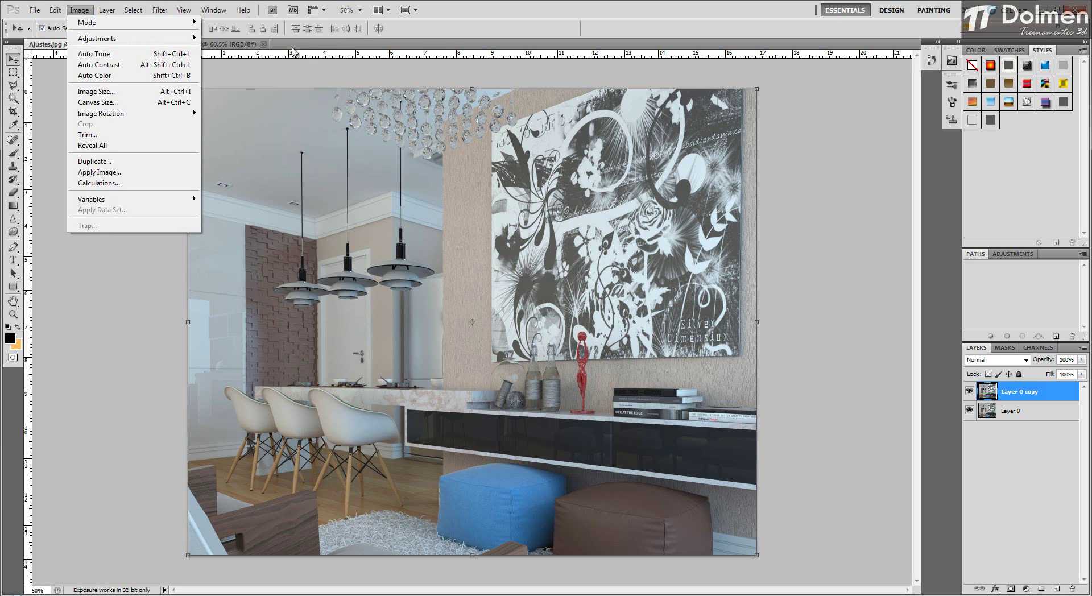
{"action": "mouse_move", "coordinate": [170, 38]}
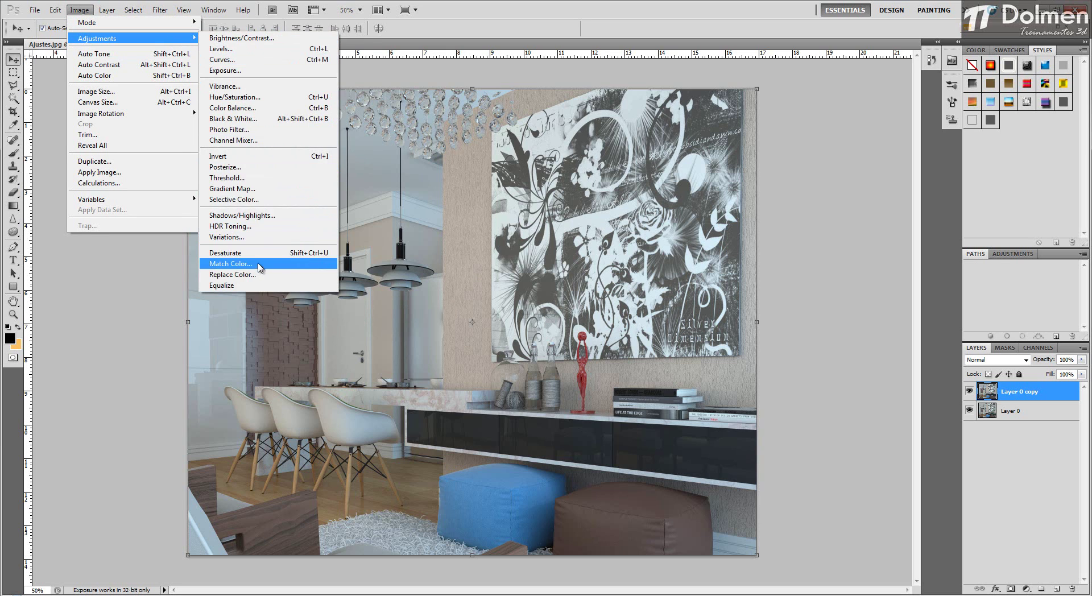
{"action": "left_click", "coordinate": [259, 264]}
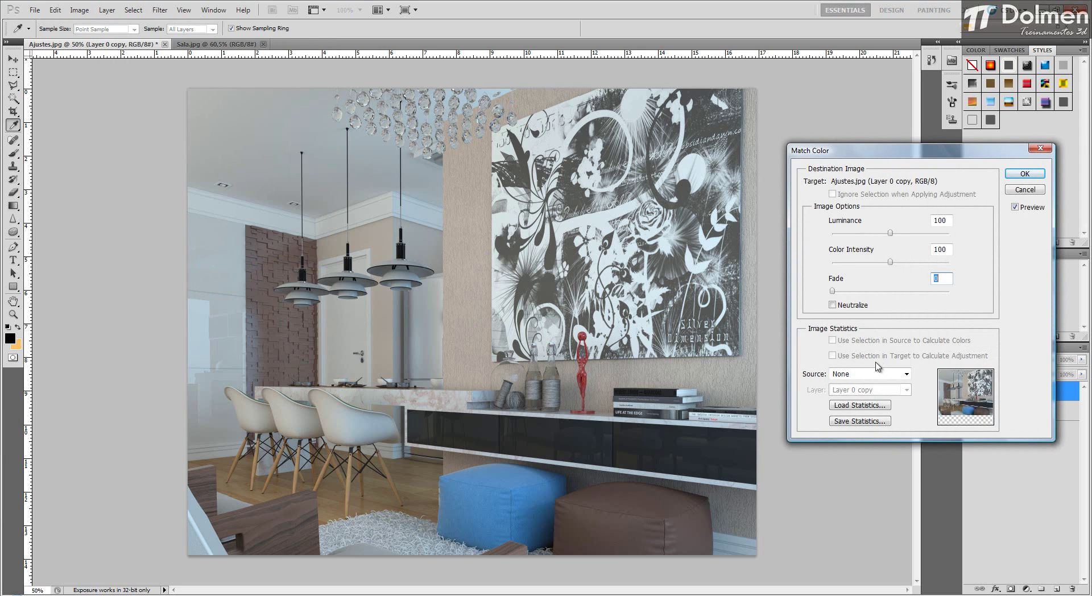
{"action": "left_click", "coordinate": [866, 376]}
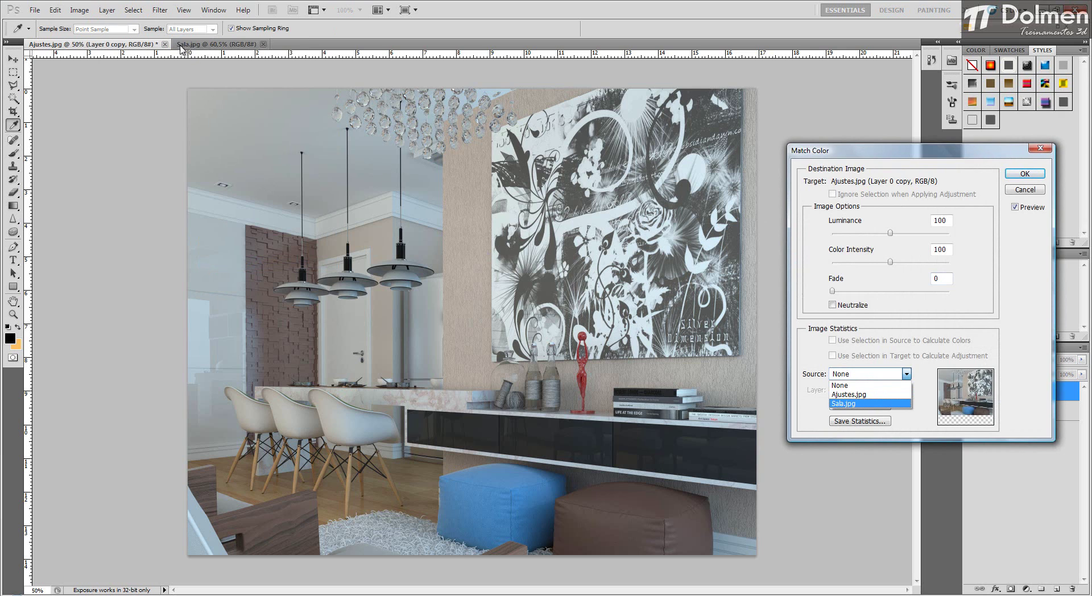
{"action": "left_click", "coordinate": [869, 405]}
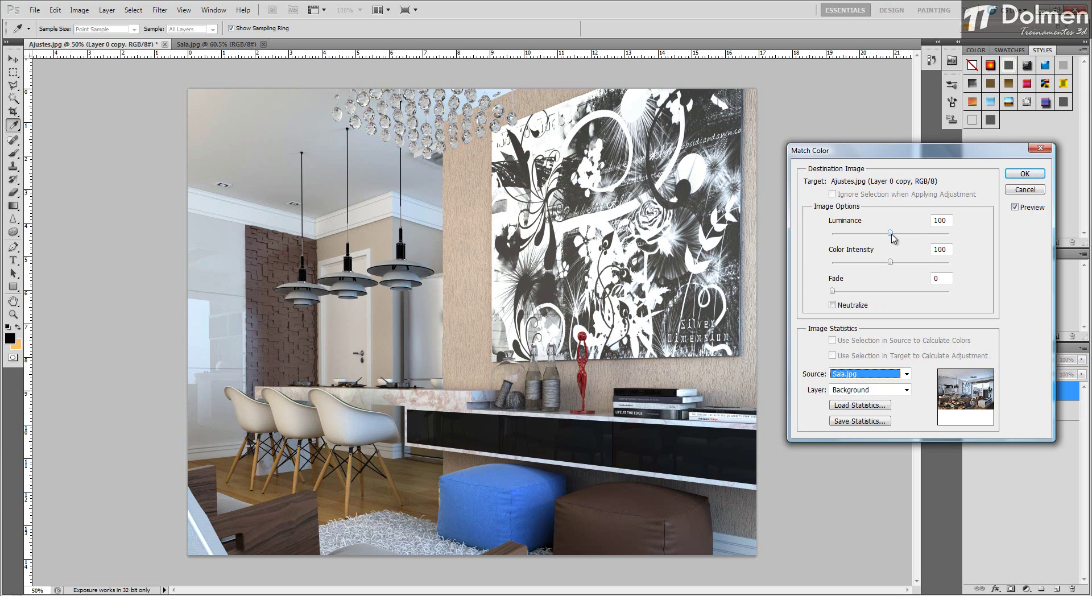
Set the Match Color Luminance to 141, Color Intensity to 95 and Fade to 8
{"action": "left_click_drag", "start_coordinate": [891, 262], "coordinate": [917, 244]}
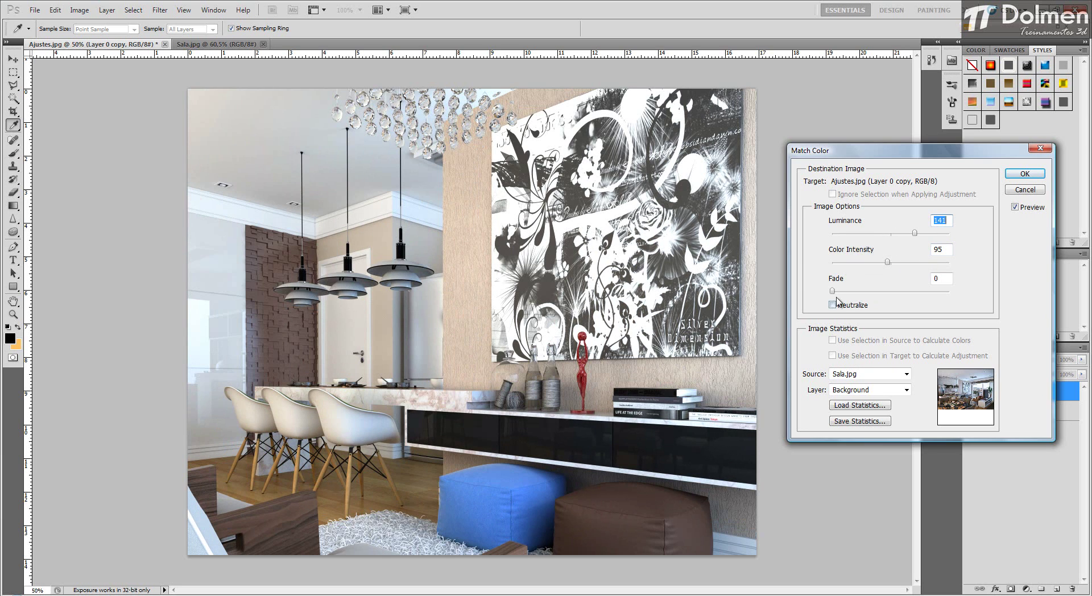
{"action": "left_click_drag", "start_coordinate": [832, 291], "coordinate": [912, 290]}
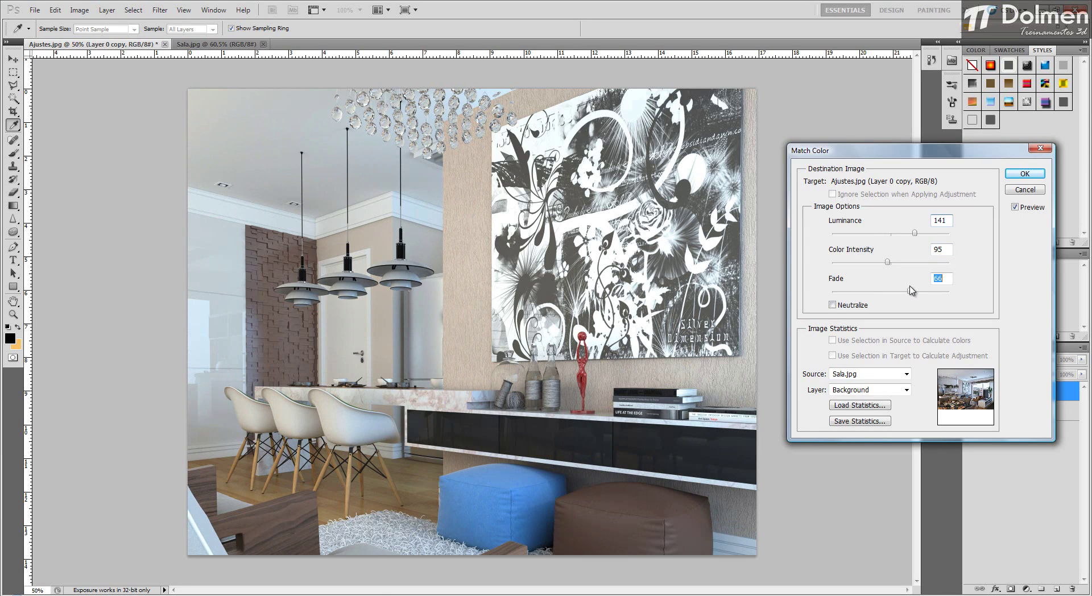
{"action": "left_click_drag", "start_coordinate": [901, 300], "coordinate": [840, 307]}
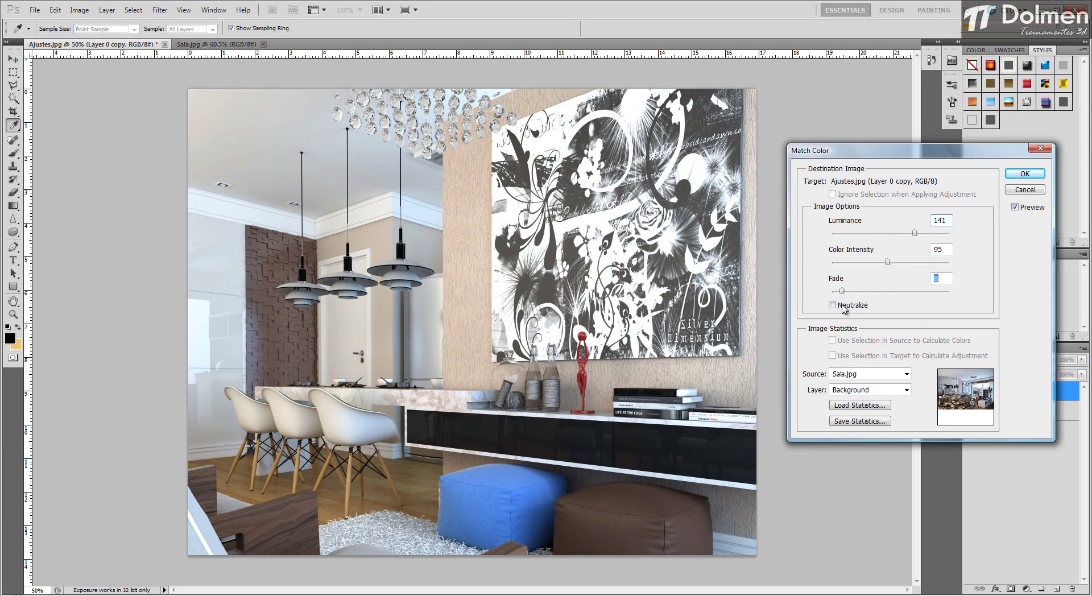
Compare the render with and without the Match Color changes, and cancel the adjustment
{"action": "left_click", "coordinate": [1030, 208]}
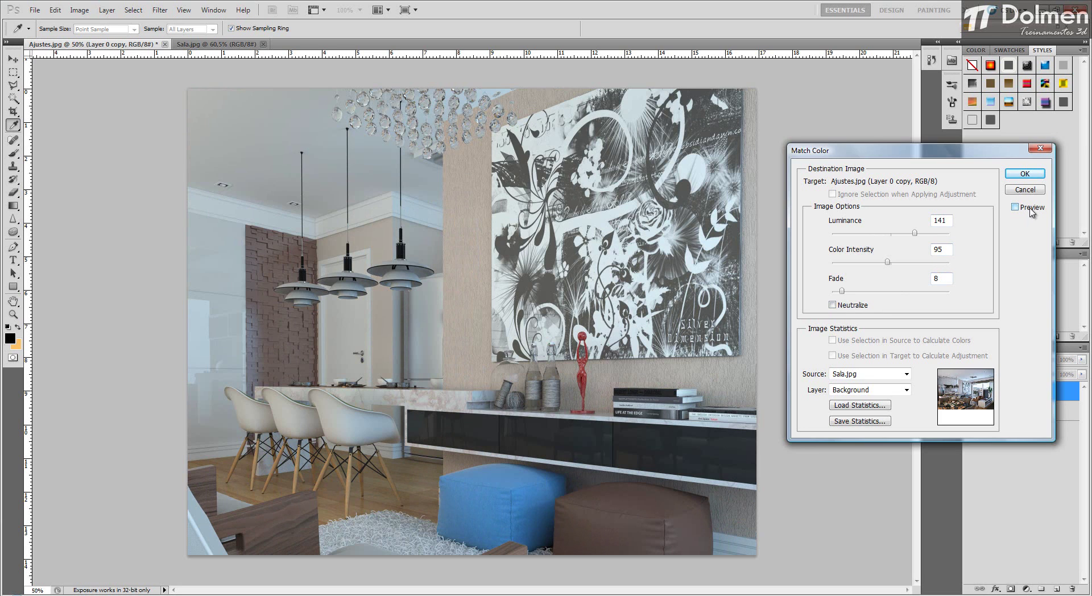
{"action": "left_click", "coordinate": [1031, 208]}
{"action": "left_click", "coordinate": [1030, 208]}
{"action": "left_click", "coordinate": [1030, 208]}
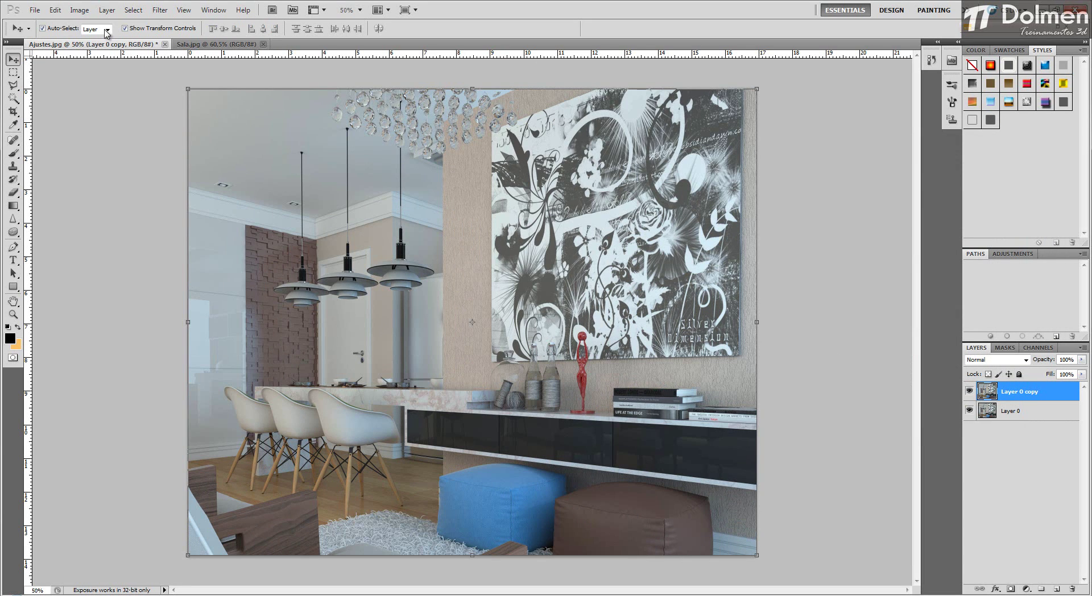
Open the Image Size settings of Ajustes.jpg and examine its pixel dimensions, document size and resolution
{"action": "left_click", "coordinate": [83, 11]}
{"action": "mouse_move", "coordinate": [108, 38]}
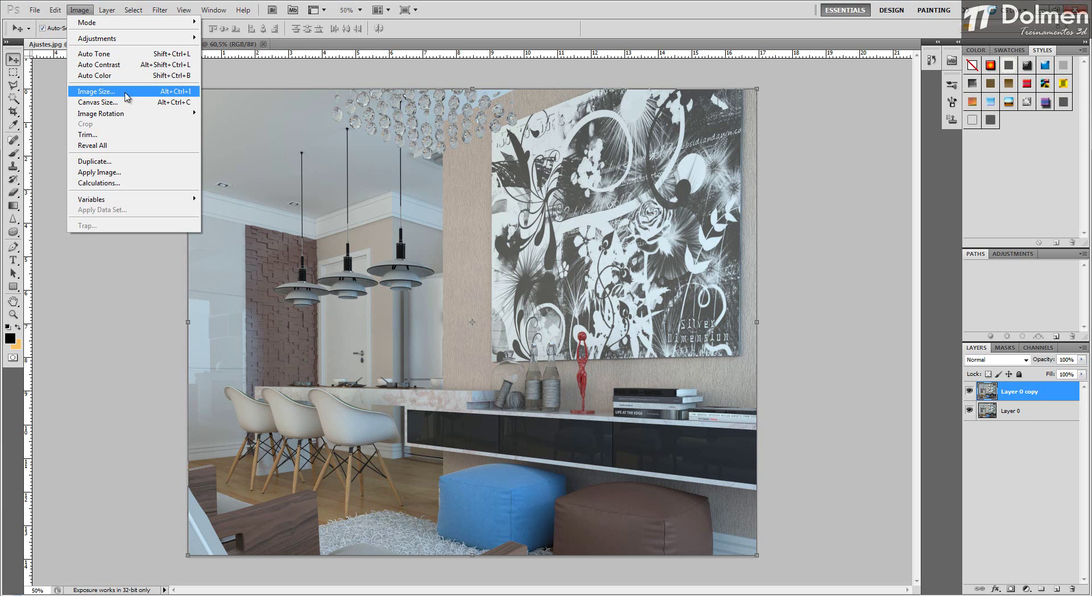
{"action": "left_click", "coordinate": [115, 95]}
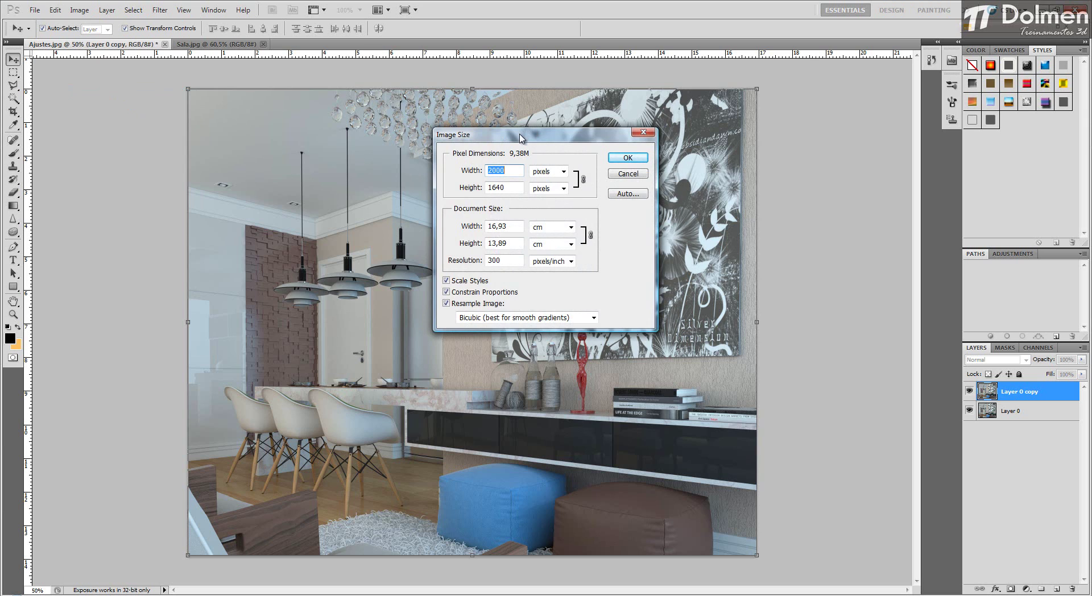
{"action": "left_click_drag", "start_coordinate": [523, 140], "coordinate": [764, 183]}
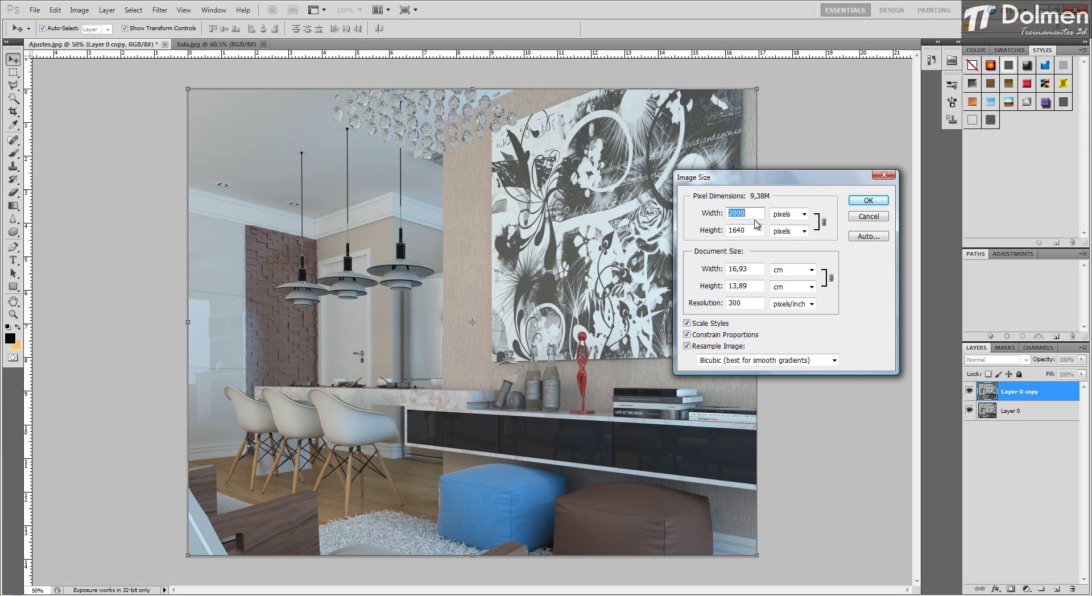
{"action": "left_click", "coordinate": [739, 303]}
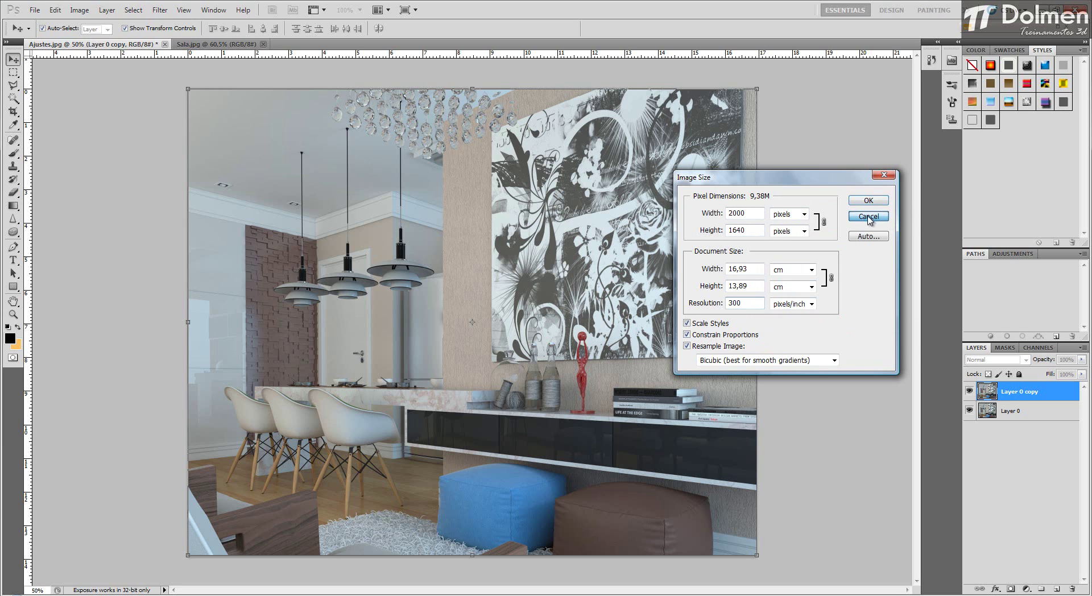
Cancel the Image Size settings of Ajustes.jpg
{"action": "left_click", "coordinate": [867, 217]}
{"action": "left_click", "coordinate": [80, 11]}
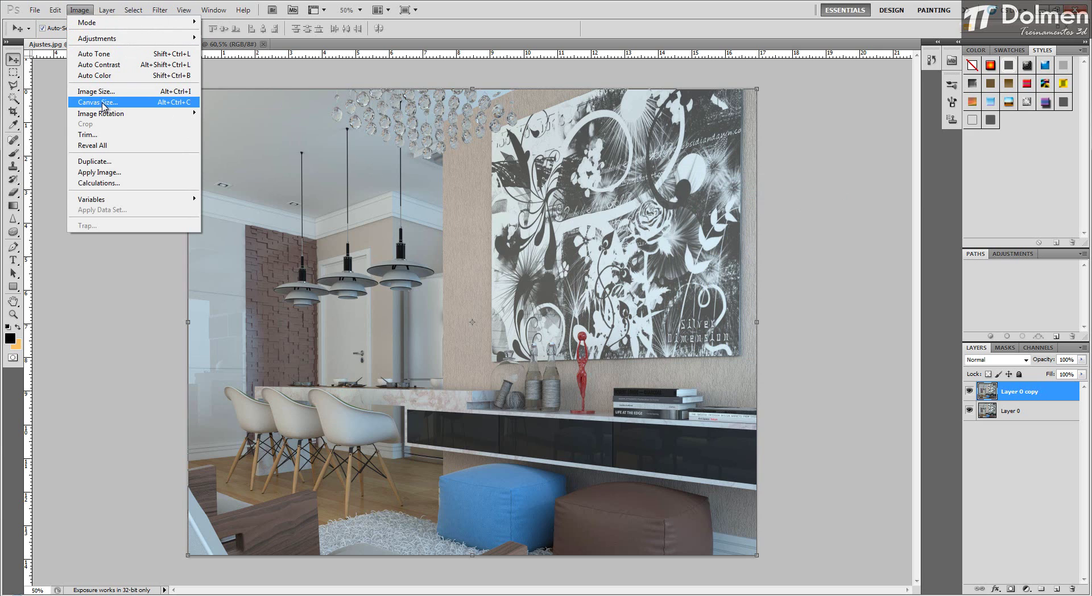
{"action": "left_click", "coordinate": [825, 131]}
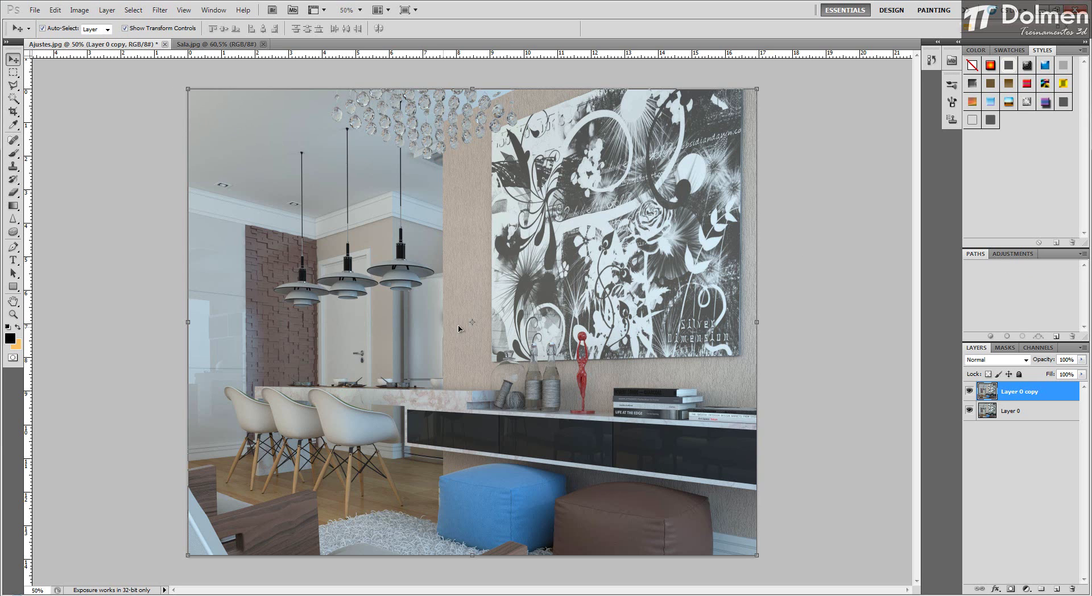
Switch both Canvas Size units to pixels and set the canvas width to 4000 pixels
{"action": "left_click", "coordinate": [80, 12]}
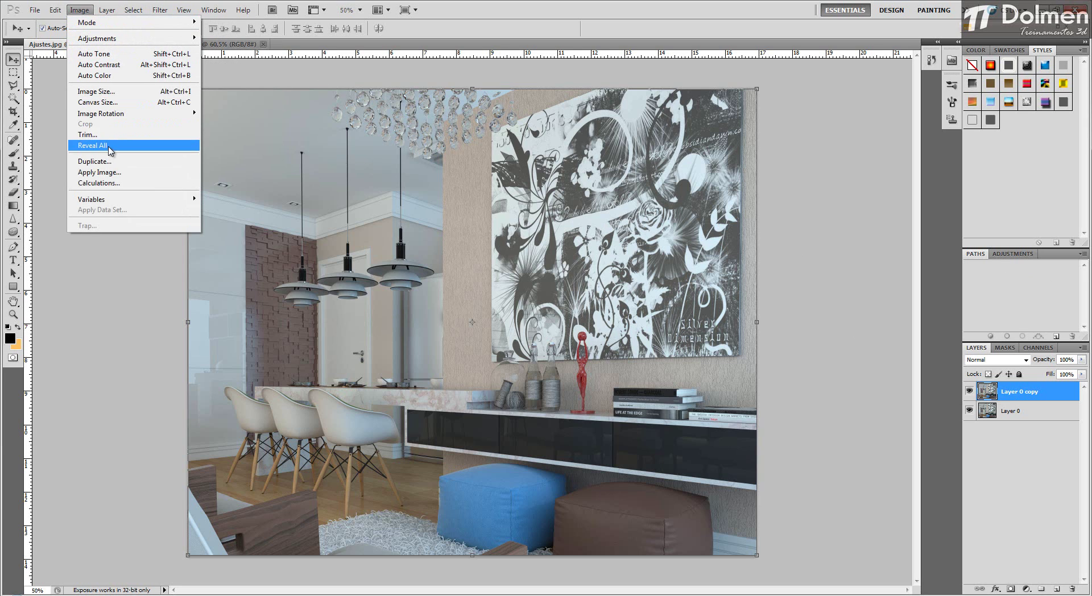
{"action": "left_click", "coordinate": [114, 105]}
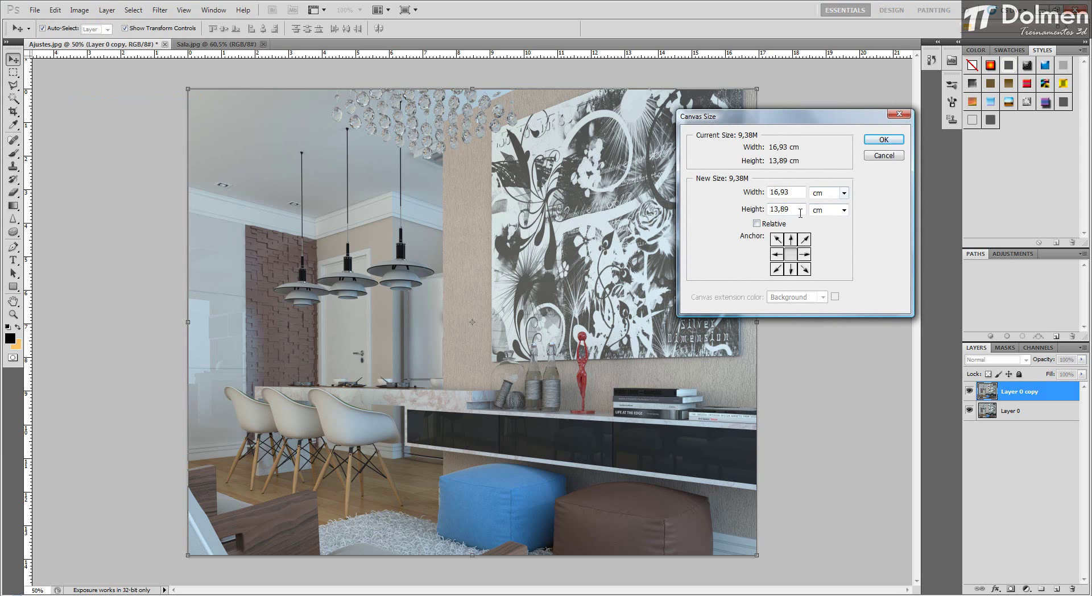
{"action": "left_click", "coordinate": [844, 193]}
{"action": "left_click", "coordinate": [829, 213]}
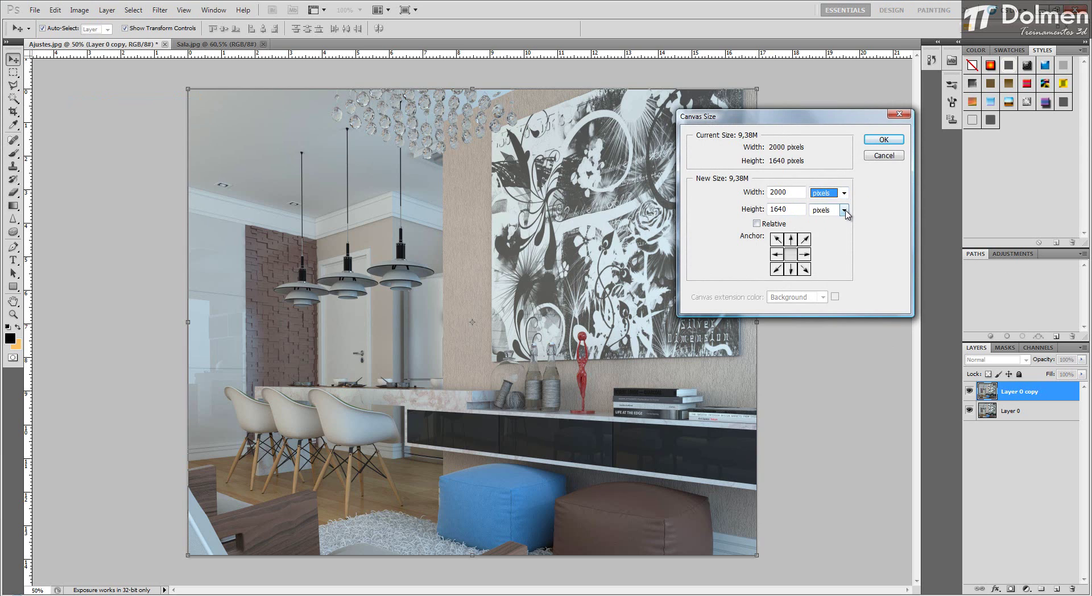
{"action": "left_click", "coordinate": [844, 210]}
{"action": "left_click", "coordinate": [826, 230]}
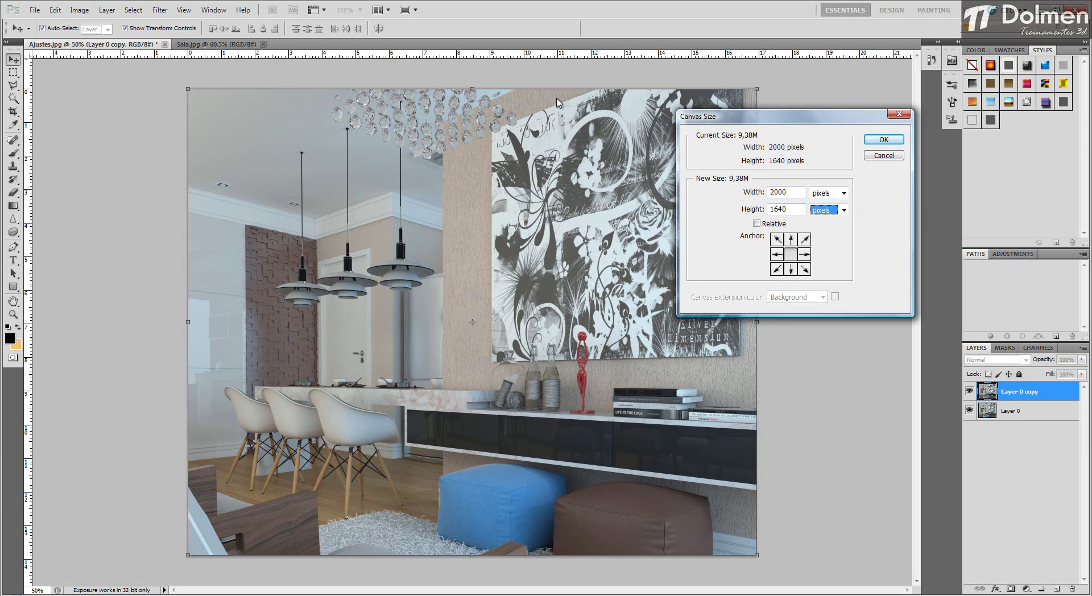
{"action": "left_click", "coordinate": [792, 191]}
{"action": "type", "text": "4000"}
{"action": "key", "text": "Return"}
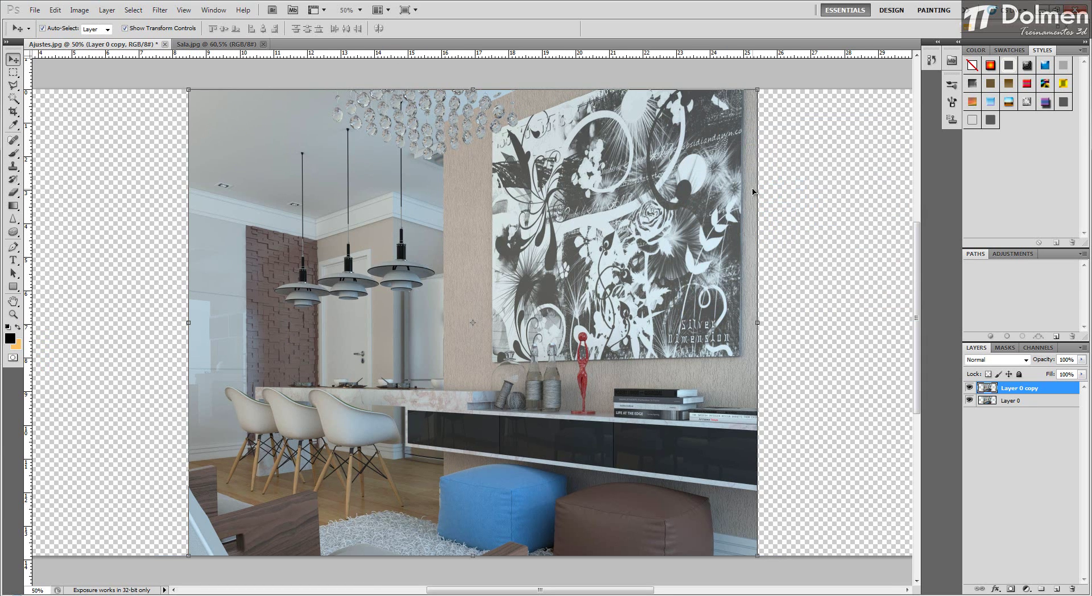
Move Layer 0 copy to the left edge of the widened canvas
{"action": "scroll", "coordinate": [618, 232], "scroll_direction": "down", "scroll_amount": 3}
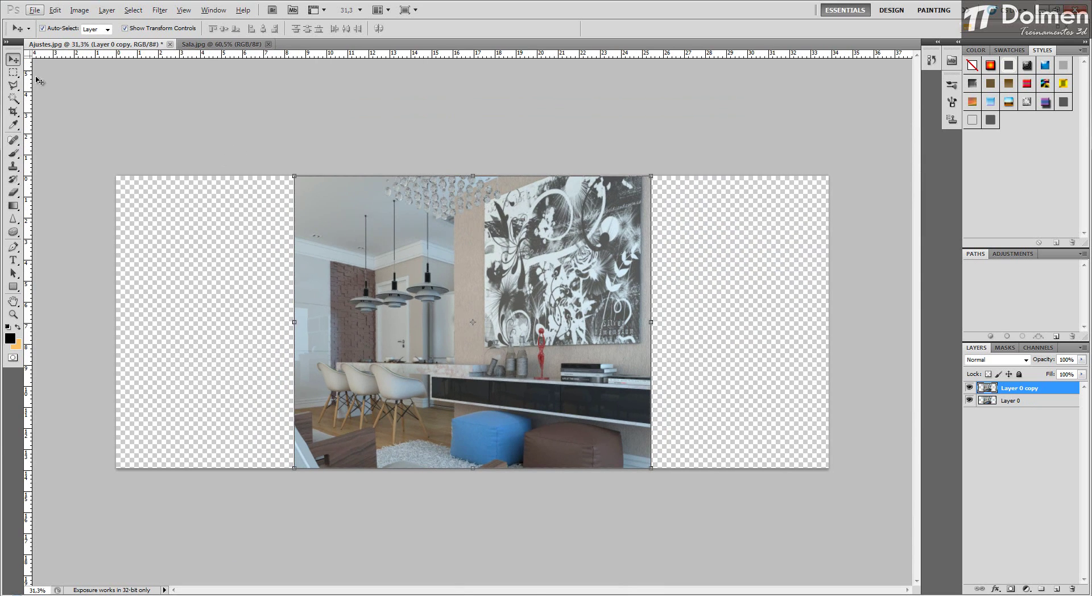
{"action": "left_click_drag", "start_coordinate": [447, 260], "coordinate": [267, 261]}
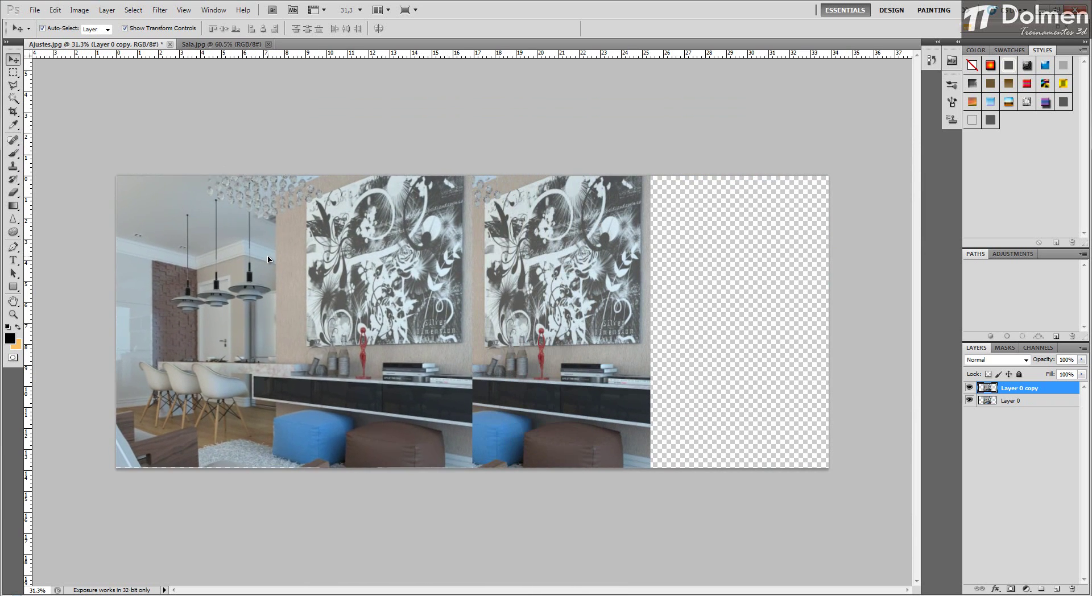
{"action": "scroll", "coordinate": [247, 310], "scroll_direction": "up", "scroll_amount": 1}
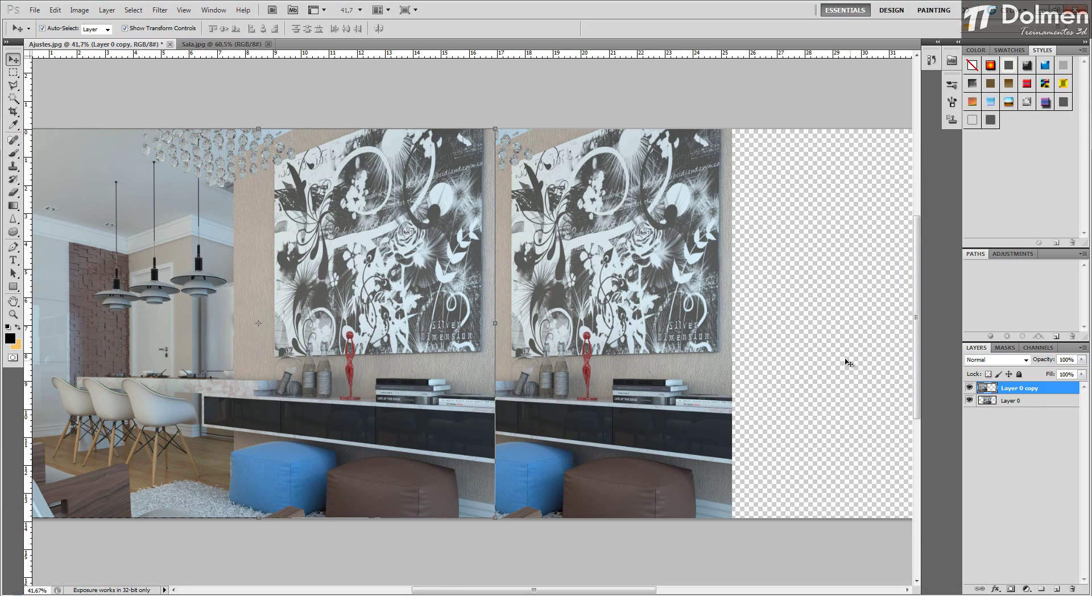
Duplicate the moved render layer, align the duplicate with the right edge of the canvas, and reselect it
{"action": "key", "text": "ctrl+j"}
{"action": "left_click_drag", "start_coordinate": [303, 267], "coordinate": [737, 270]}
{"action": "key", "text": "ctrl+minus"}
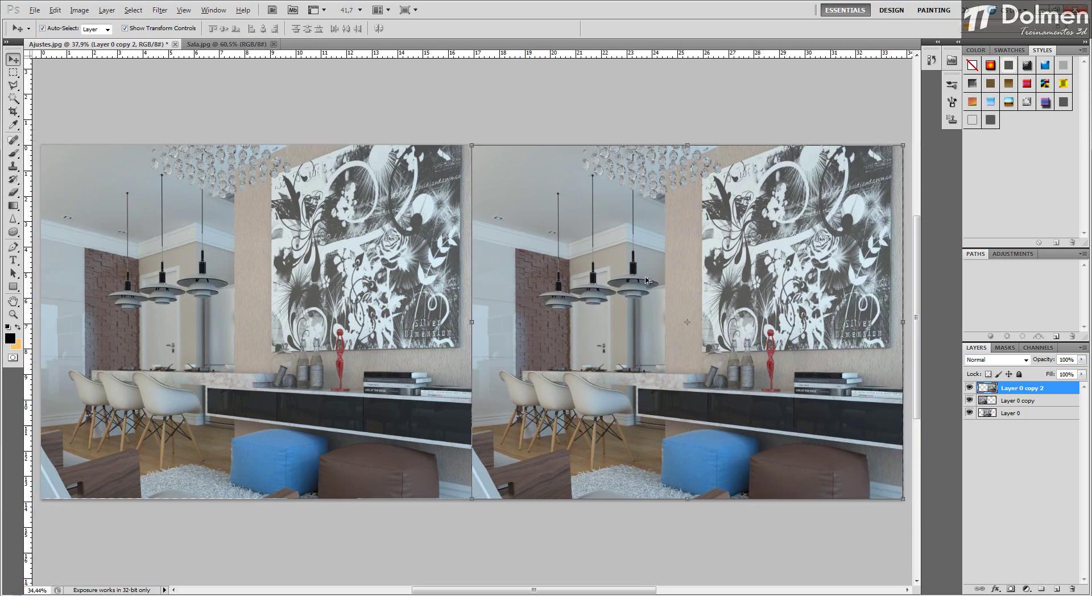
{"action": "scroll", "coordinate": [646, 280], "scroll_direction": "down", "scroll_amount": 2}
{"action": "scroll", "coordinate": [512, 267], "scroll_direction": "up", "scroll_amount": 3}
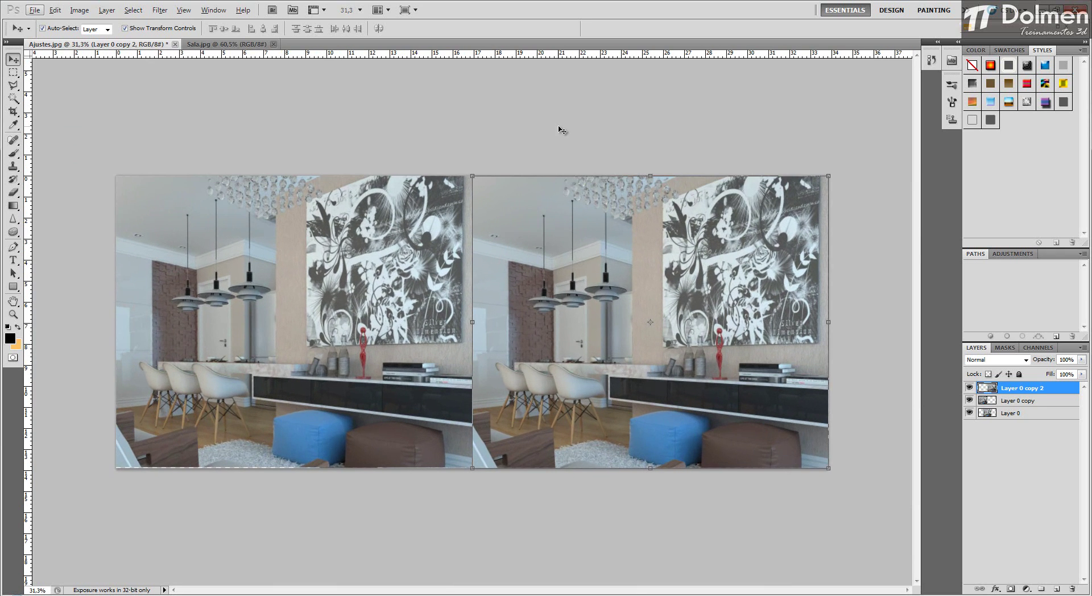
{"action": "left_click", "coordinate": [560, 130]}
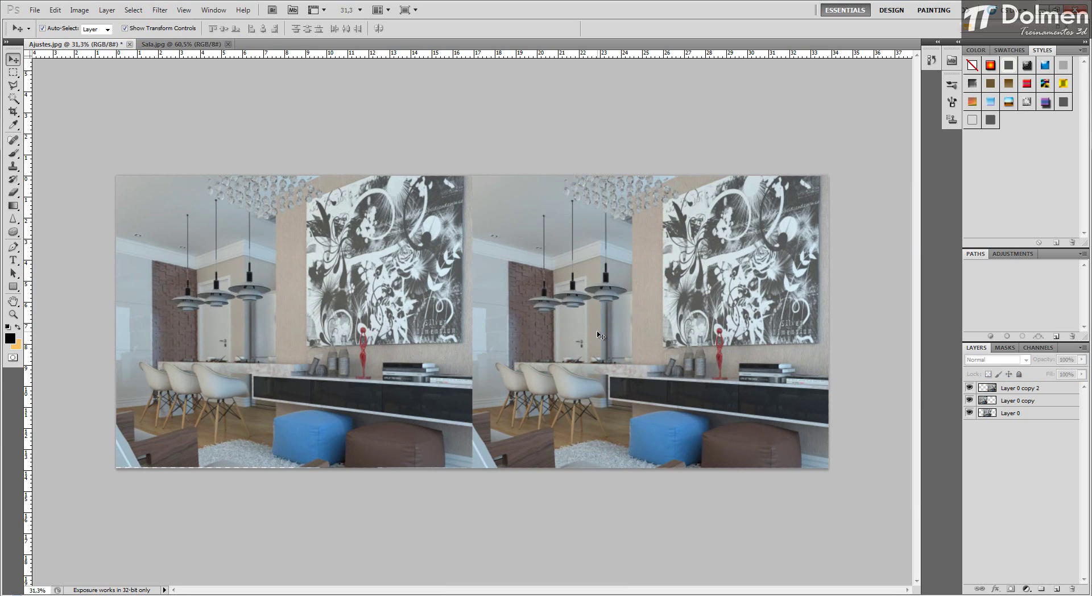
{"action": "left_click", "coordinate": [307, 287]}
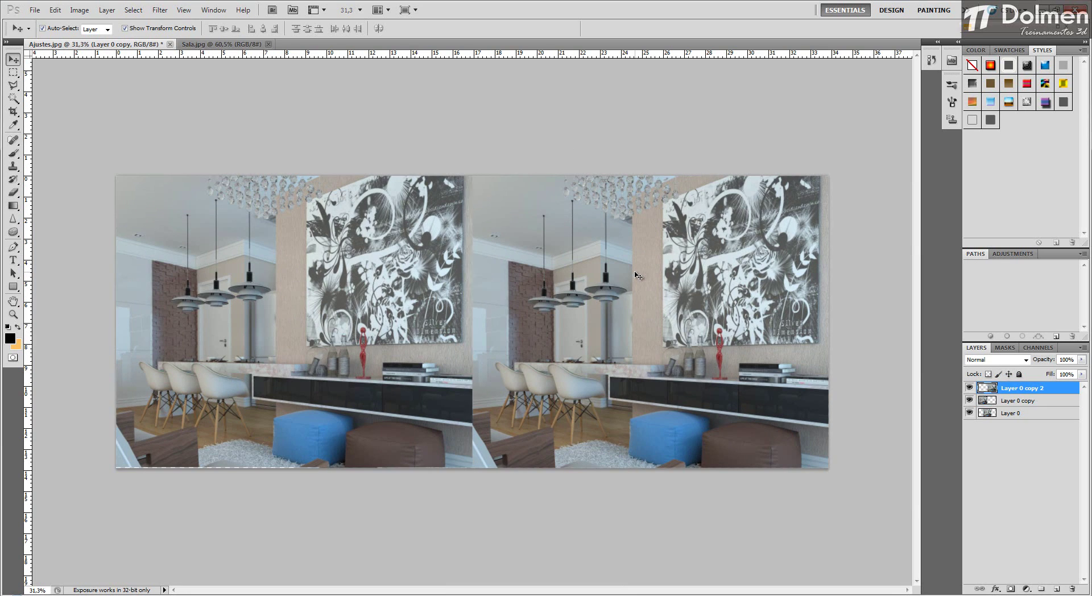
{"action": "left_click", "coordinate": [638, 275]}
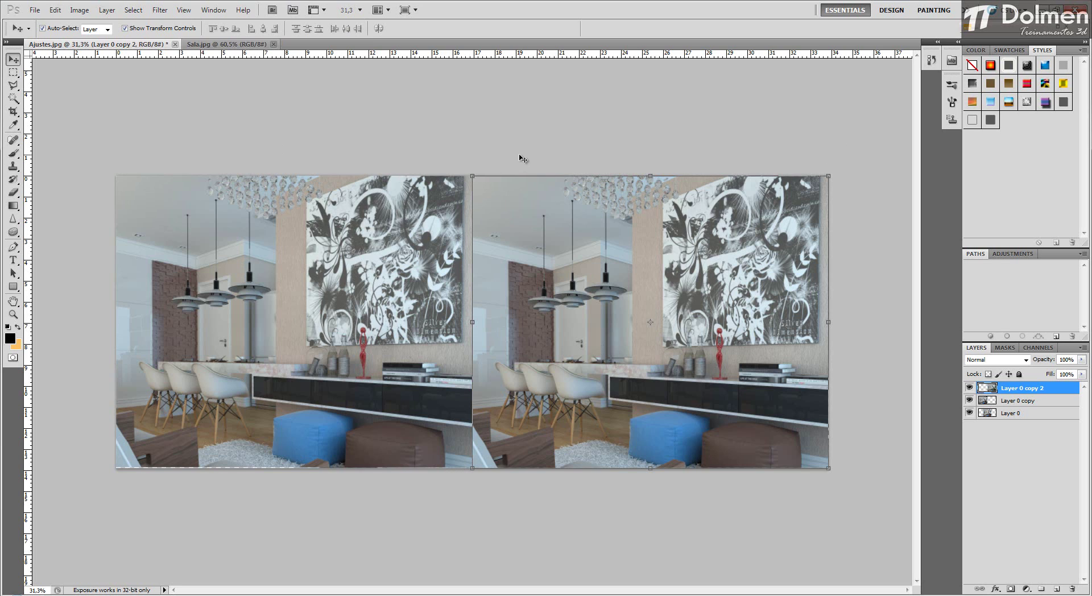
Undo the layer duplication, the layer moves and the canvas enlargement
{"action": "key", "text": "ctrl+alt+z"}
{"action": "key", "text": "ctrl+alt+z"}
{"action": "key", "text": "ctrl+alt+z"}
{"action": "key", "text": "ctrl+alt+z"}
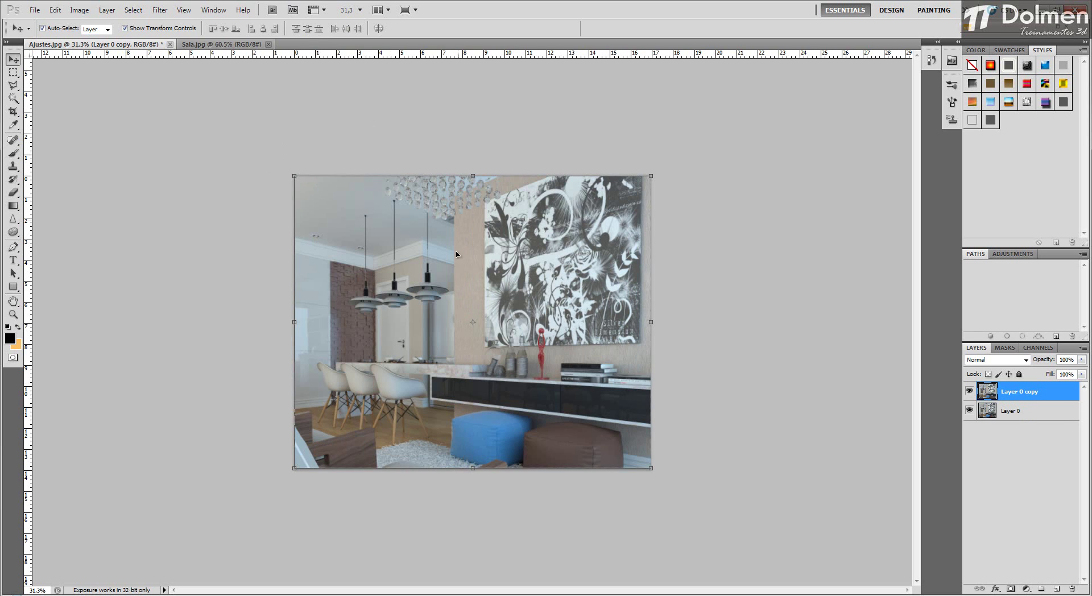
{"action": "scroll", "coordinate": [478, 300], "scroll_direction": "up", "scroll_amount": 5}
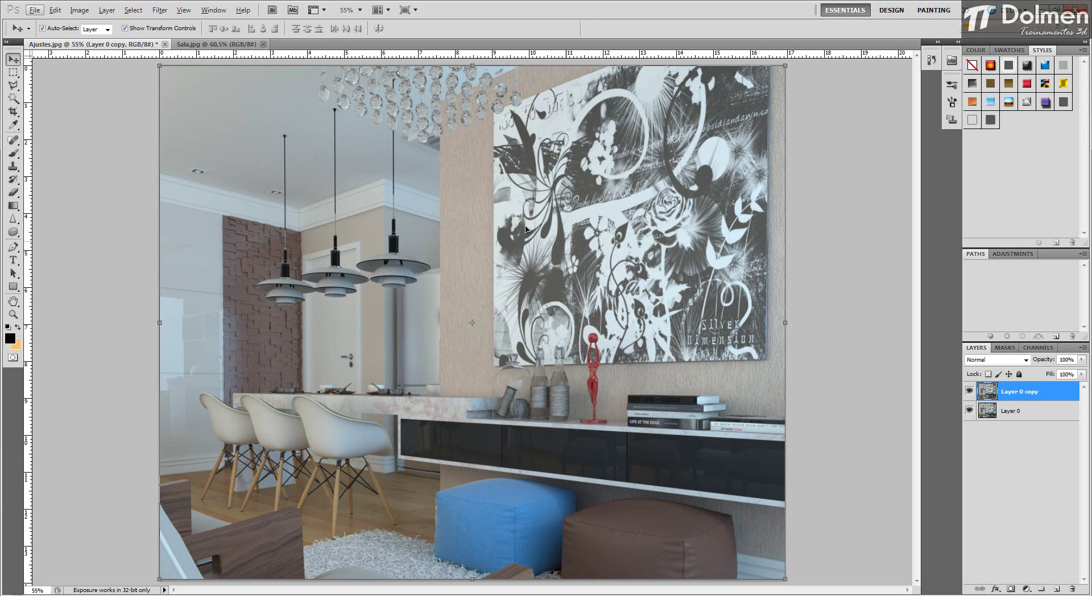
Flip the whole canvas of Ajustes.jpg horizontally
{"action": "left_click", "coordinate": [80, 10]}
{"action": "mouse_move", "coordinate": [171, 38]}
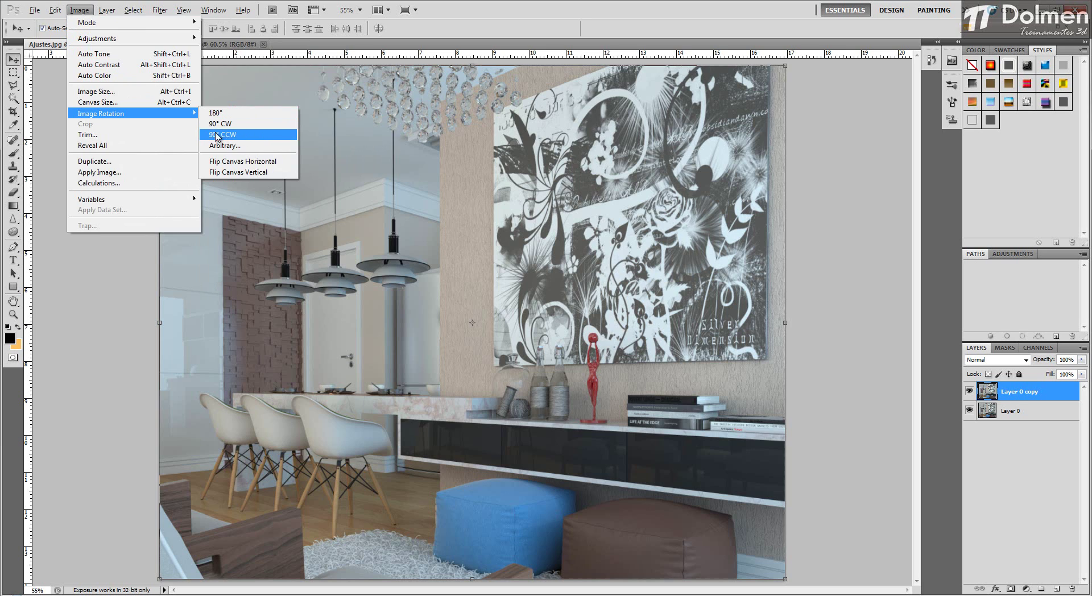
{"action": "key", "text": "Escape"}
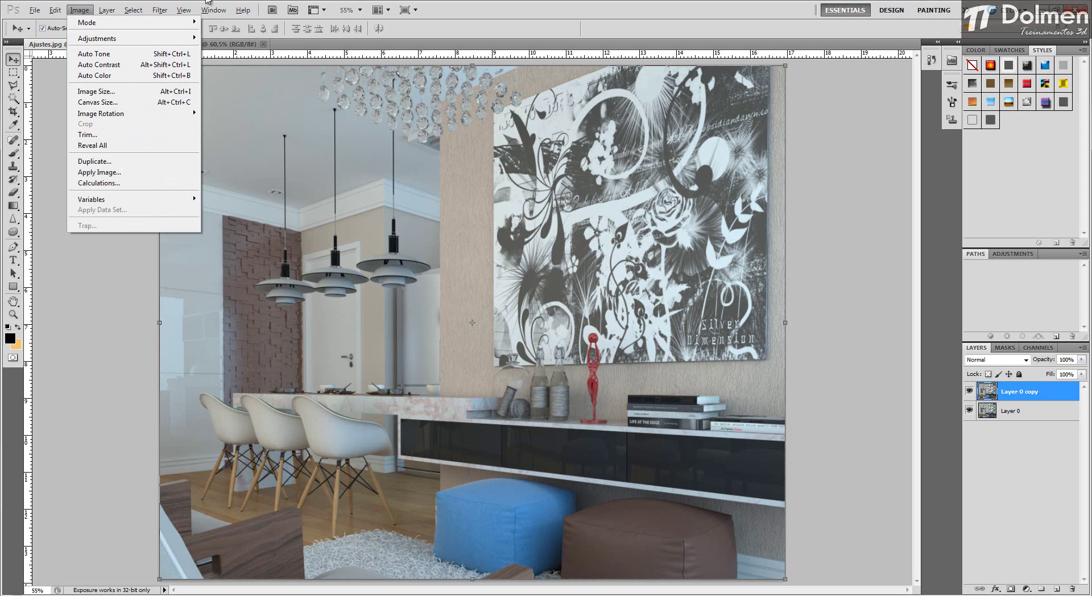
{"action": "mouse_move", "coordinate": [133, 10]}
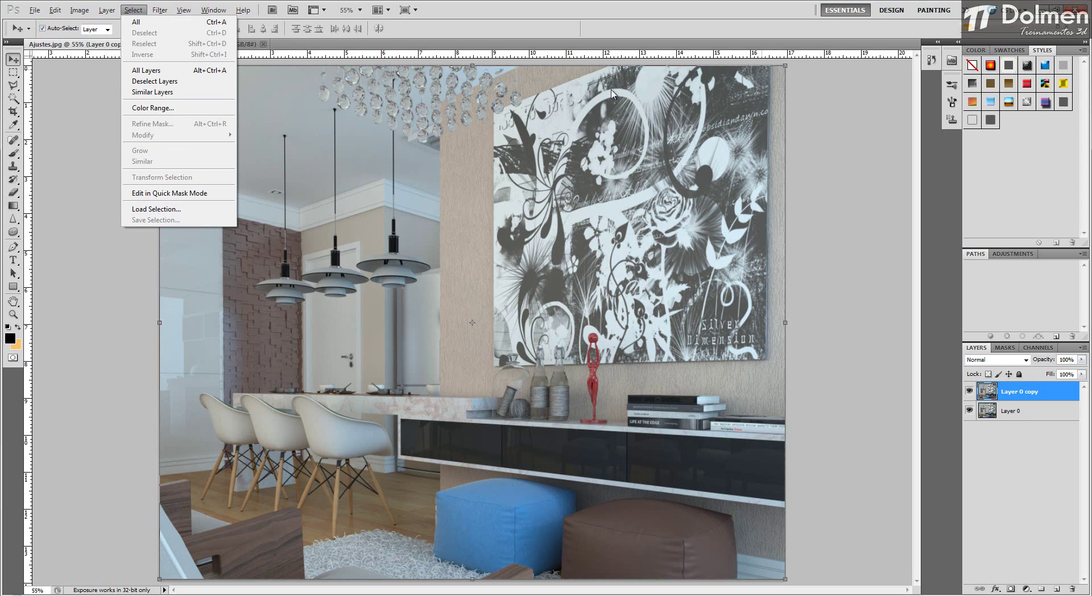
{"action": "mouse_move", "coordinate": [88, 16]}
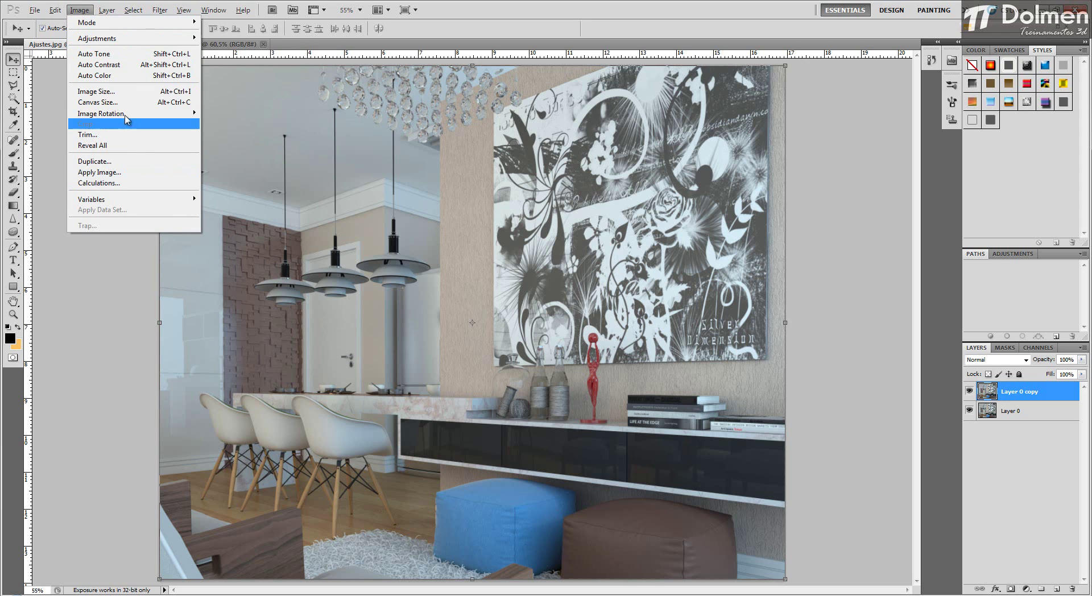
{"action": "mouse_move", "coordinate": [126, 114]}
{"action": "left_click", "coordinate": [265, 165]}
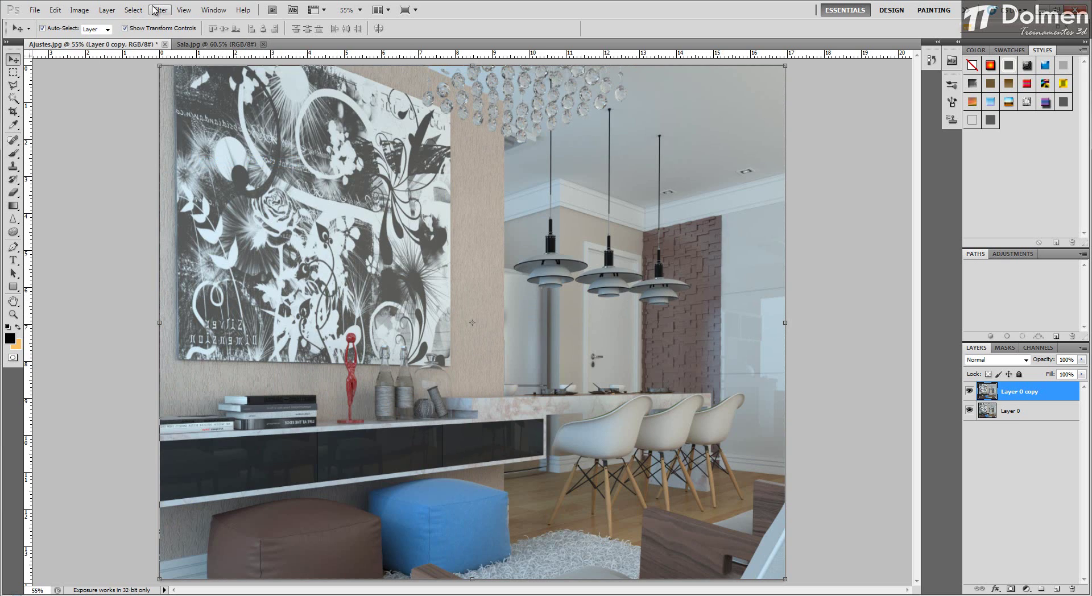
Flip the canvas horizontally a second time to restore the render's original orientation
{"action": "left_click", "coordinate": [80, 9]}
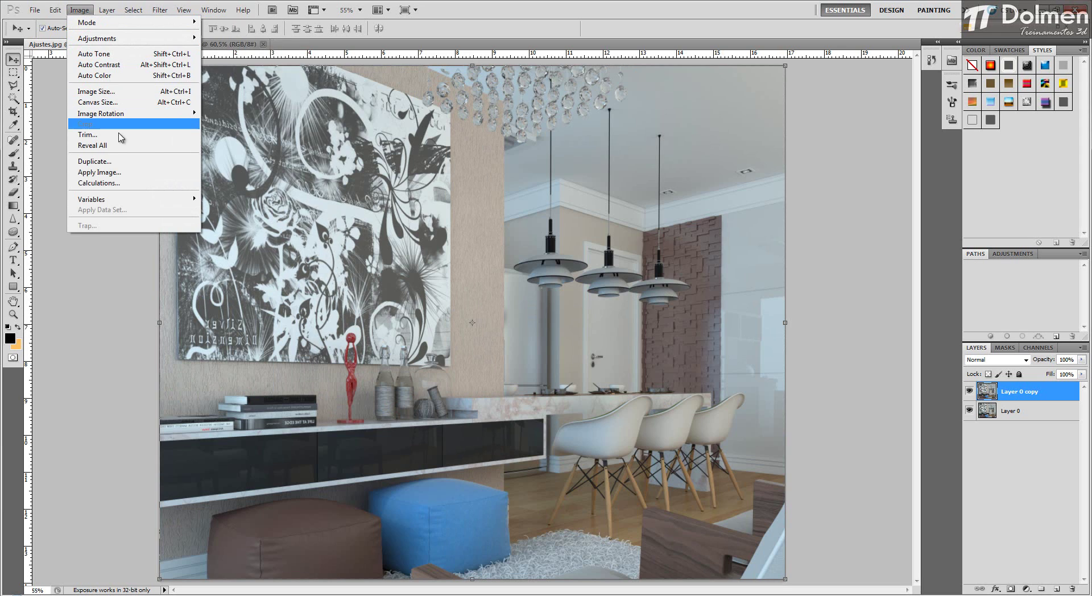
{"action": "mouse_move", "coordinate": [124, 114]}
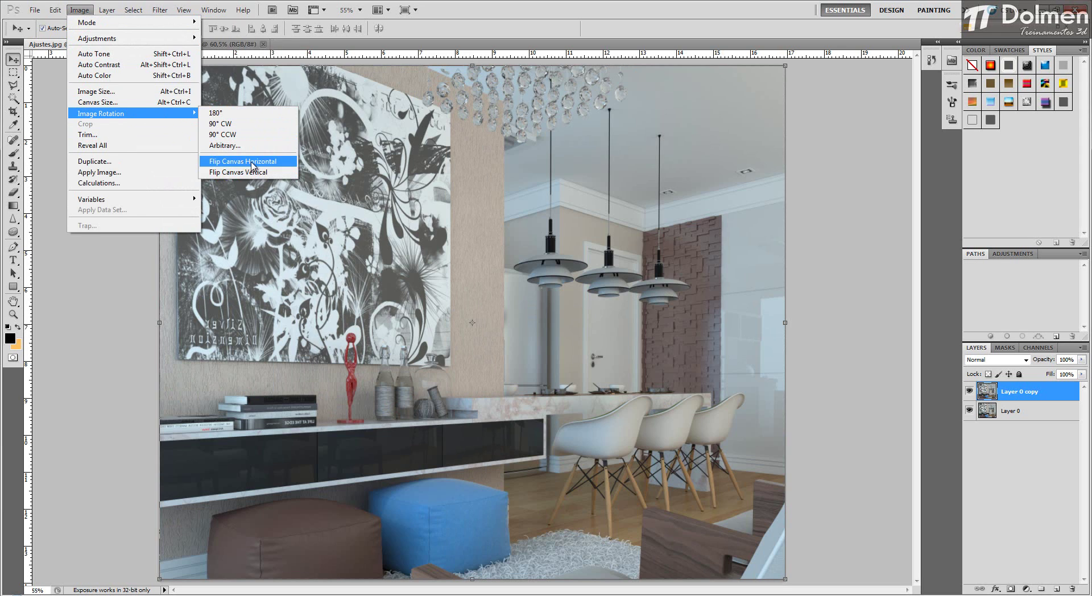
{"action": "left_click", "coordinate": [259, 162]}
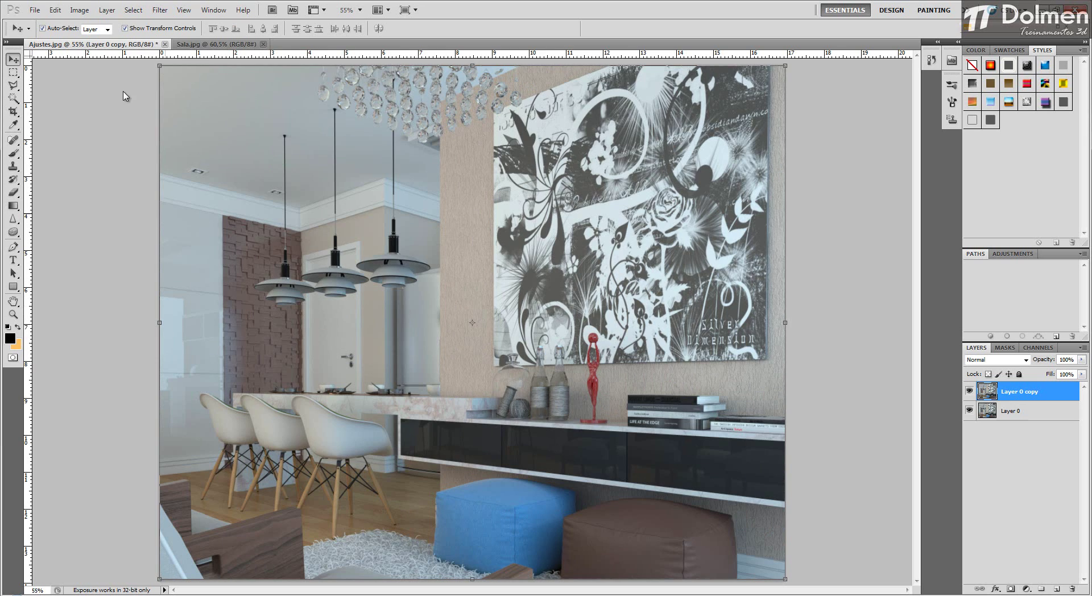
Examine which image commands are available with no layer selected, and reselect Layer 0 copy
{"action": "left_click", "coordinate": [117, 115]}
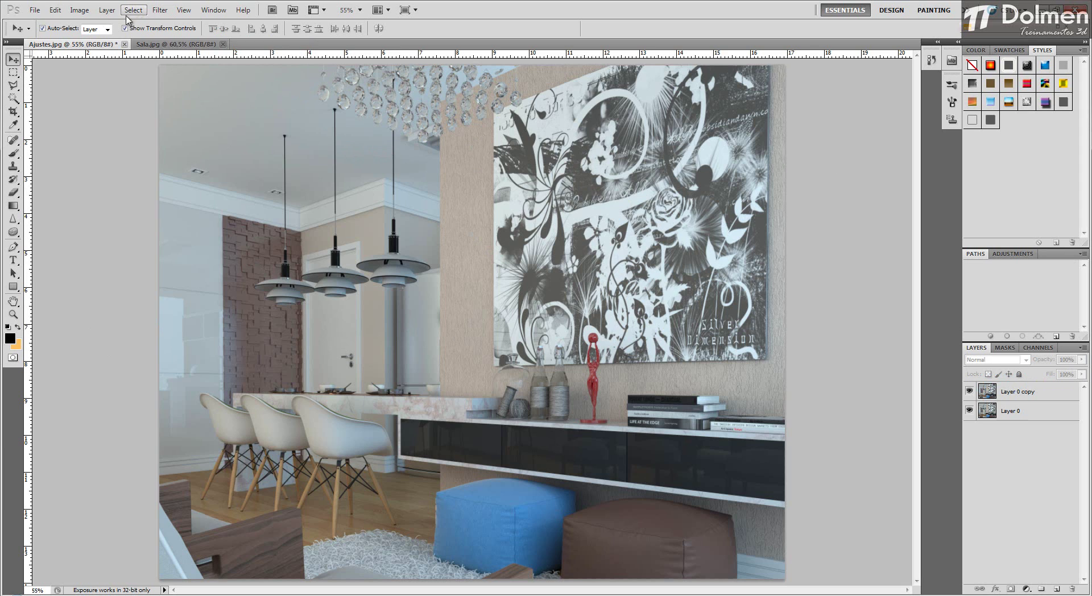
{"action": "left_click", "coordinate": [80, 10]}
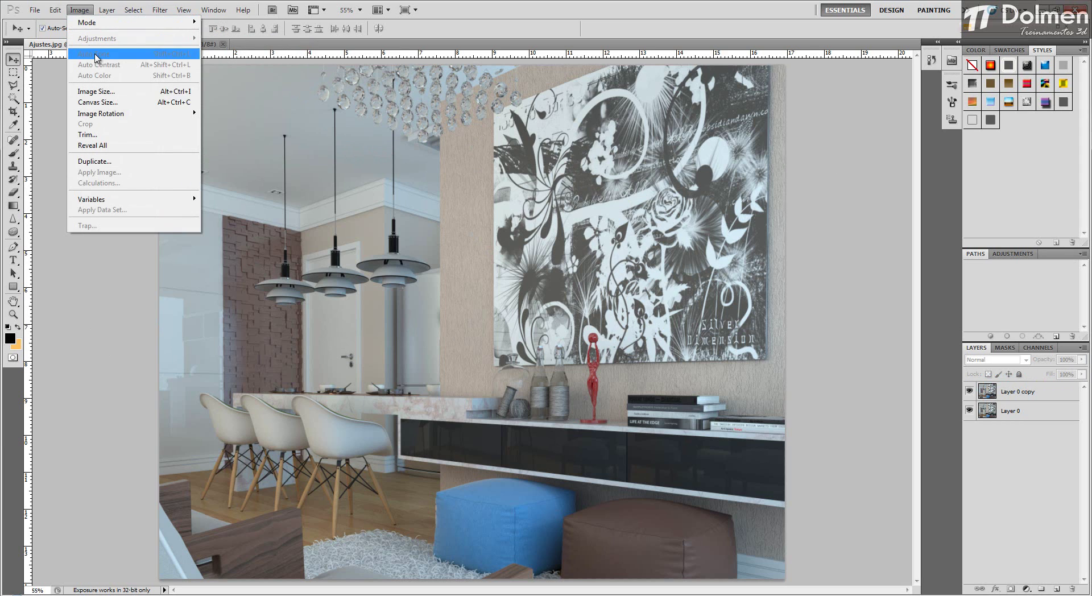
{"action": "left_click", "coordinate": [592, 6]}
{"action": "left_click", "coordinate": [992, 393]}
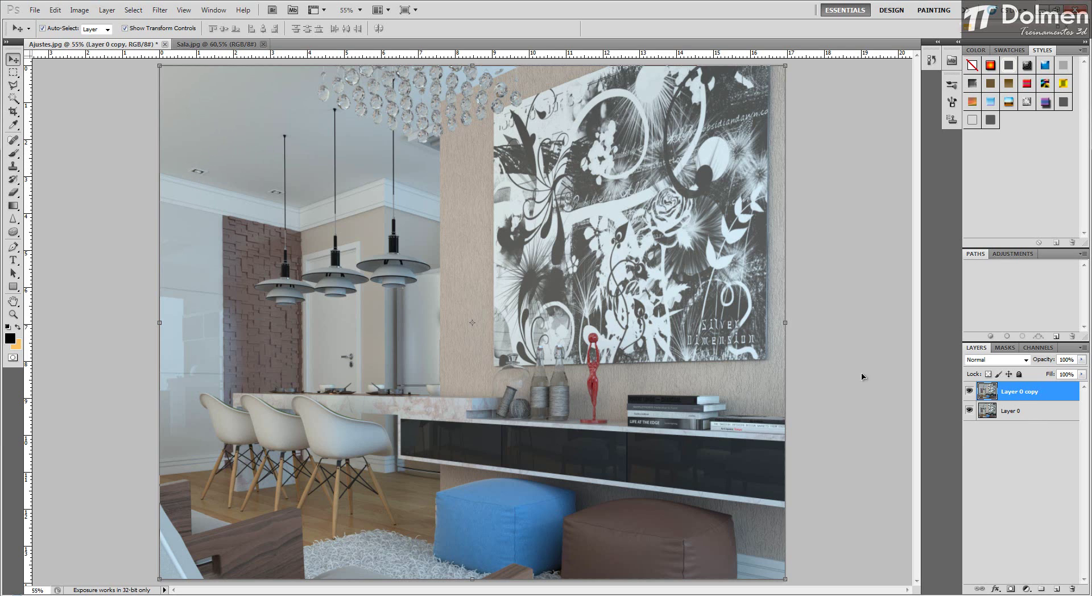
Apply Color Balance to the midtones of Layer 0 copy with Cyan-Red at +17 and Yellow-Blue at -18
{"action": "left_click", "coordinate": [85, 12]}
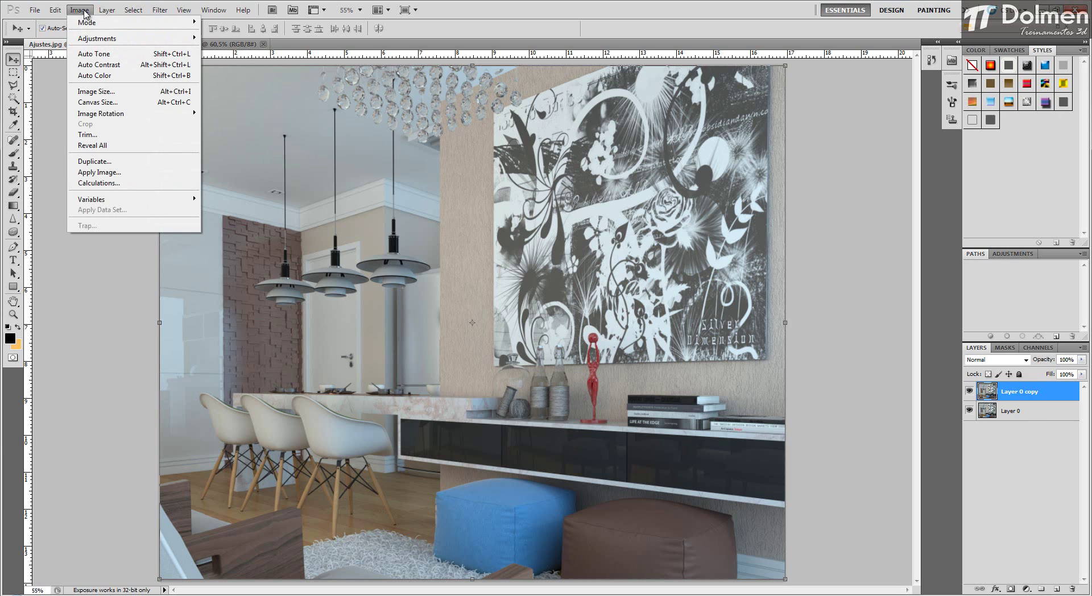
{"action": "mouse_move", "coordinate": [95, 39]}
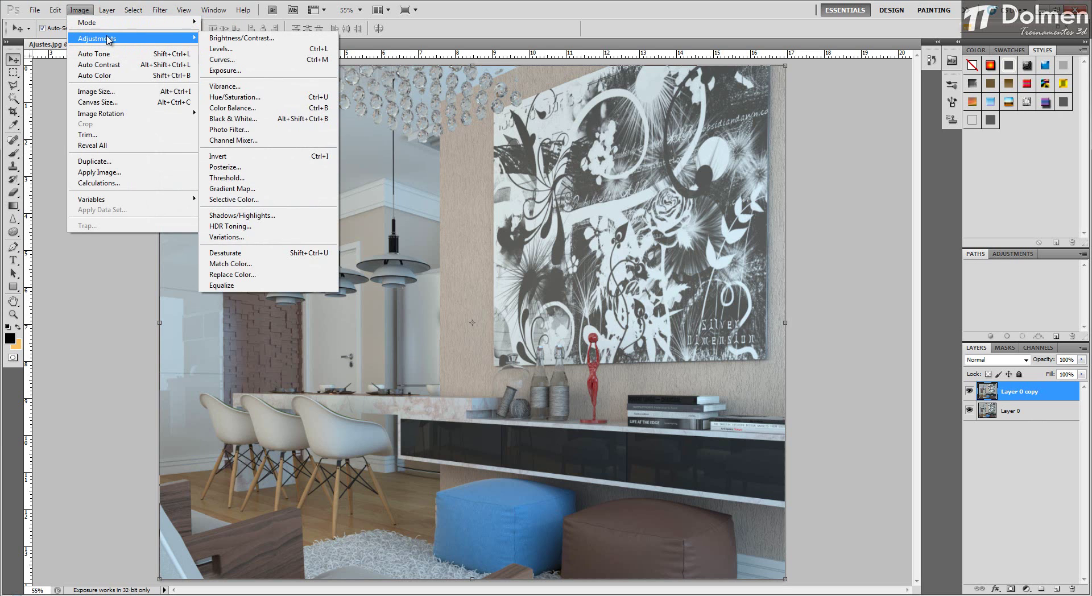
{"action": "left_click", "coordinate": [239, 108]}
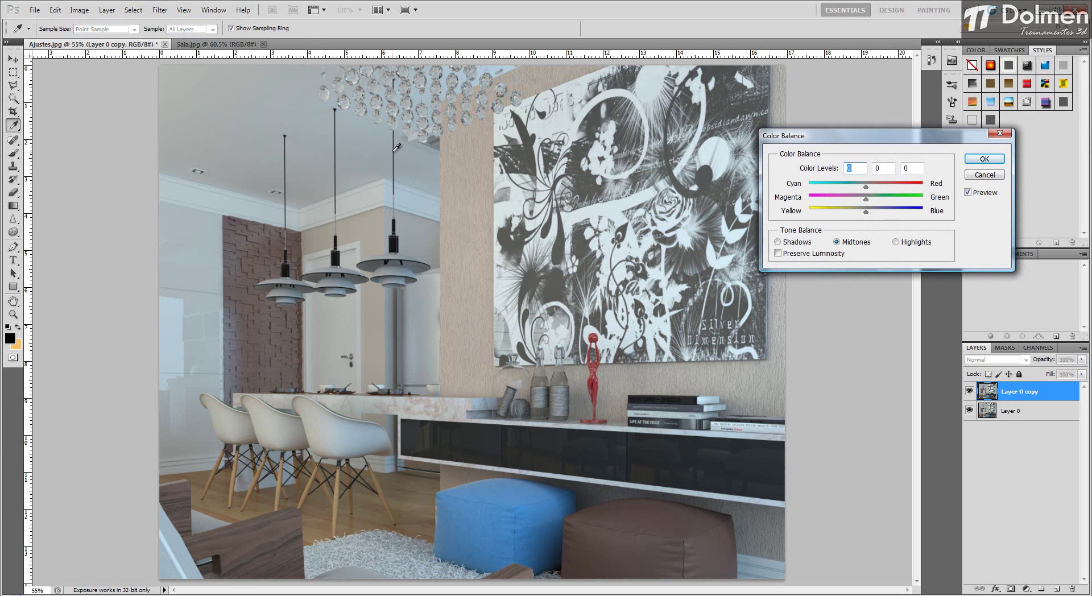
{"action": "left_click_drag", "start_coordinate": [866, 214], "coordinate": [852, 191]}
{"action": "left_click", "coordinate": [895, 241]}
{"action": "left_click", "coordinate": [850, 243]}
{"action": "left_click_drag", "start_coordinate": [857, 211], "coordinate": [855, 211]}
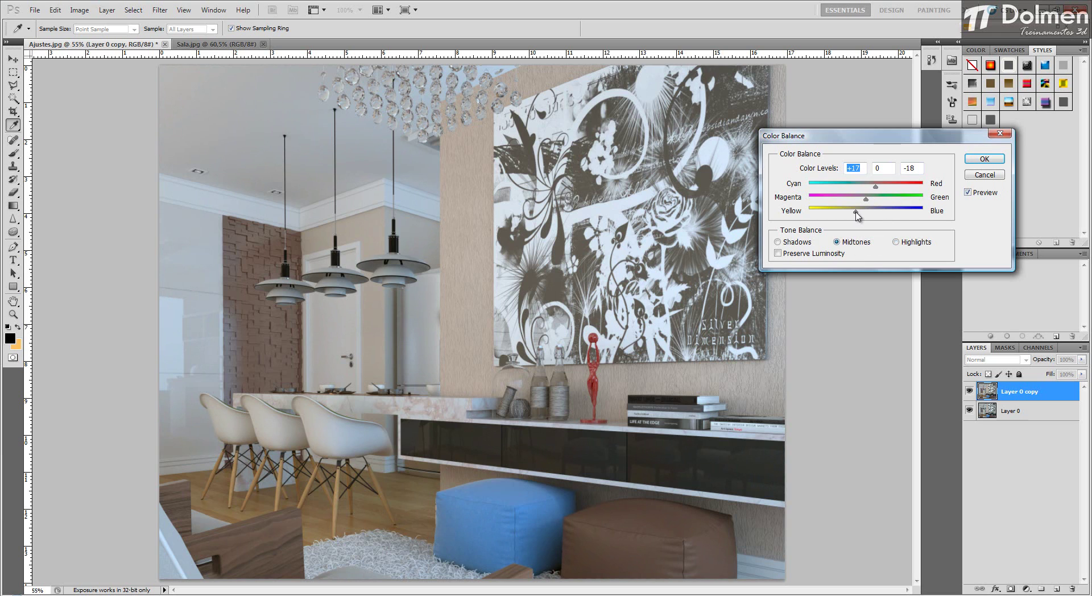
{"action": "left_click", "coordinate": [984, 159]}
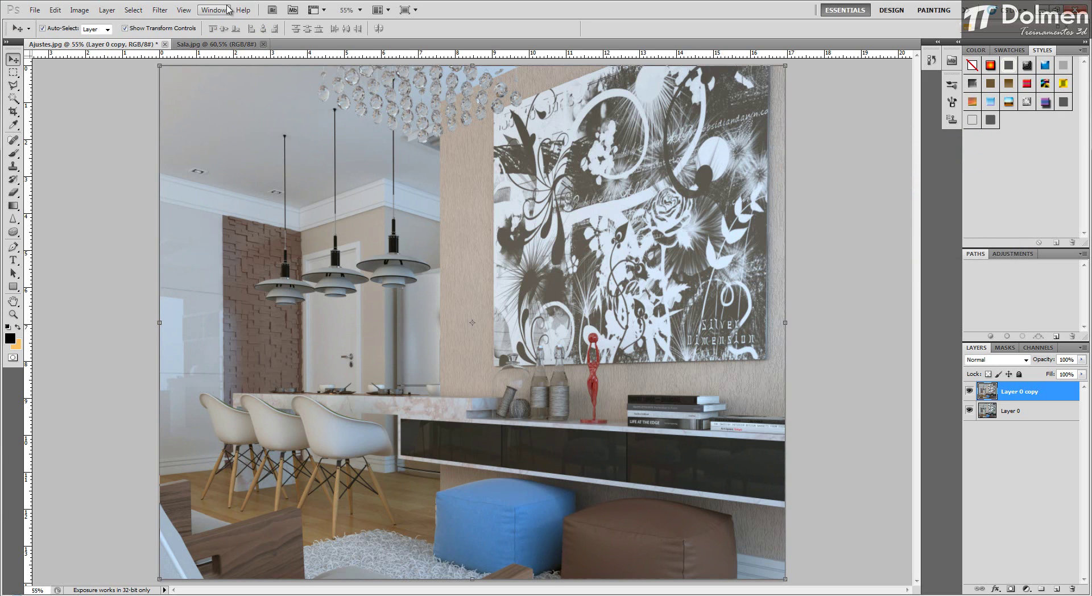
Apply Levels to Layer 0 copy, raising the black input slightly above 14, lowering the white input slightly below 238 and slightly lightening the midtones
{"action": "left_click", "coordinate": [79, 10]}
{"action": "mouse_move", "coordinate": [112, 39]}
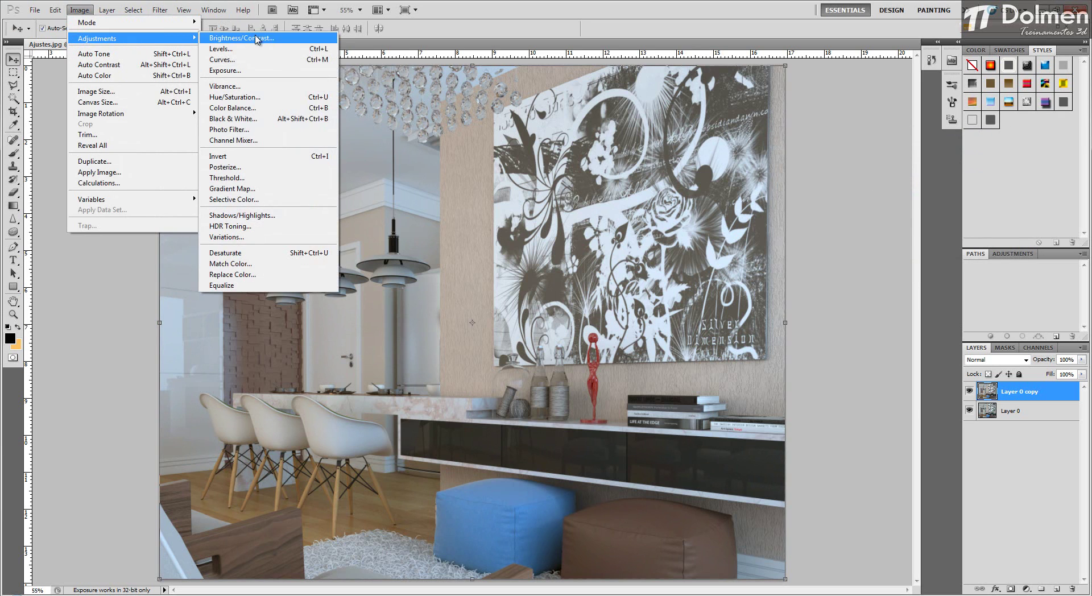
{"action": "left_click", "coordinate": [263, 50]}
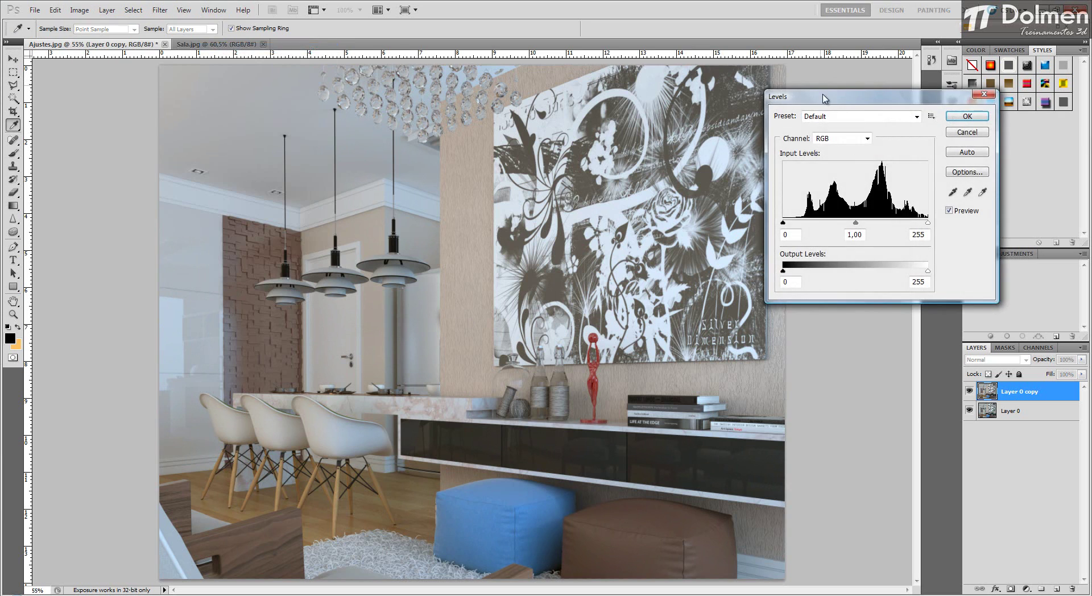
{"action": "left_click_drag", "start_coordinate": [783, 223], "coordinate": [791, 223]}
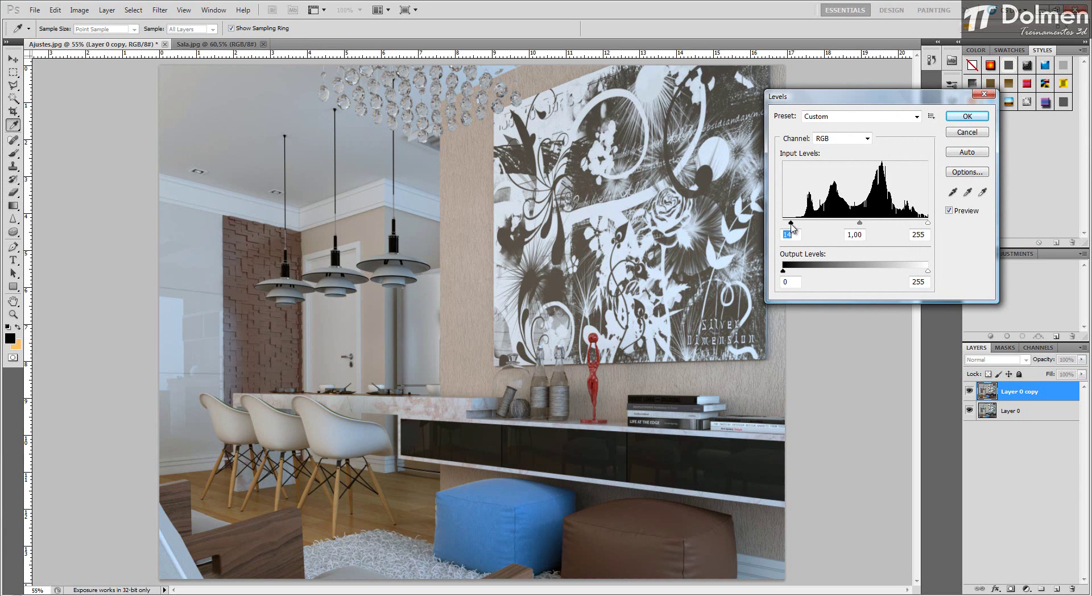
{"action": "left_click_drag", "start_coordinate": [927, 222], "coordinate": [852, 224]}
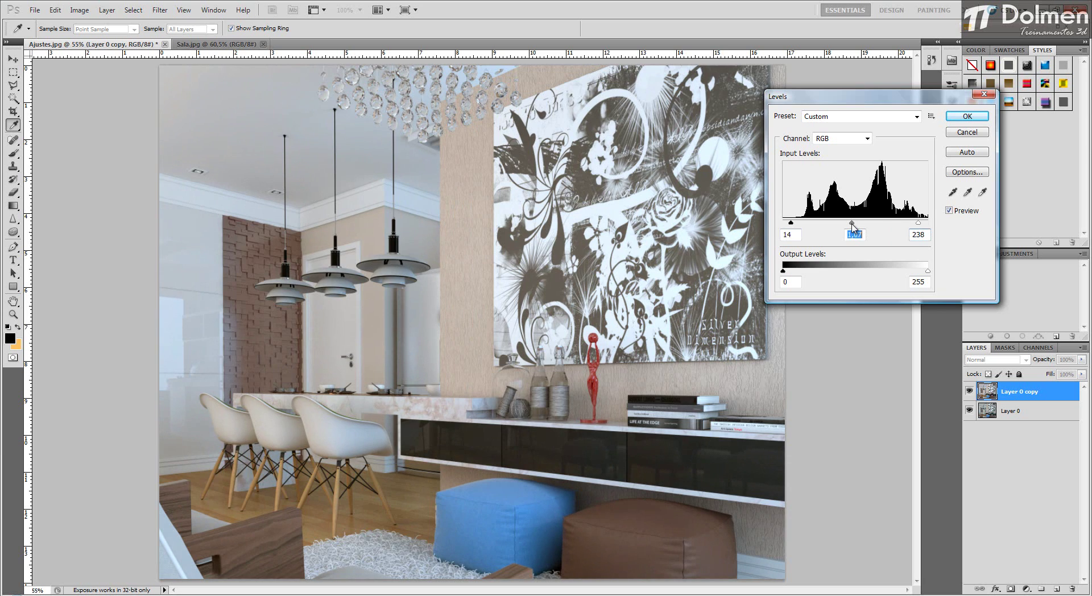
{"action": "left_click_drag", "start_coordinate": [918, 223], "coordinate": [916, 226]}
{"action": "left_click_drag", "start_coordinate": [791, 222], "coordinate": [795, 224]}
{"action": "left_click", "coordinate": [965, 118]}
{"action": "key", "text": "v"}
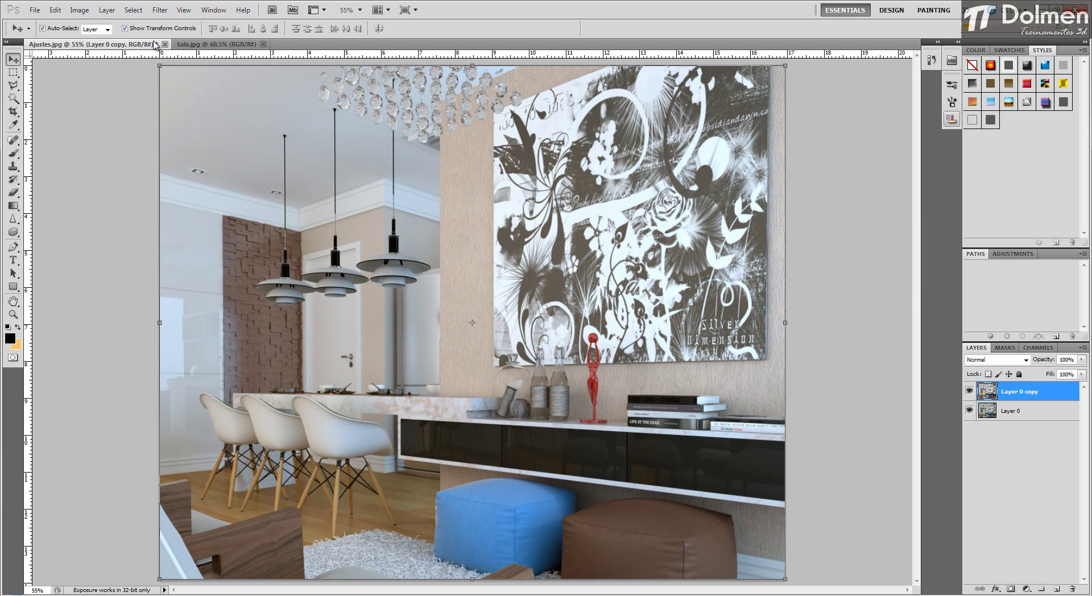
Apply Curves to Layer 0 copy with a shadow point at input 39, output 32 and a highlight point at input 195, output 196
{"action": "left_click", "coordinate": [80, 10]}
{"action": "mouse_move", "coordinate": [122, 38]}
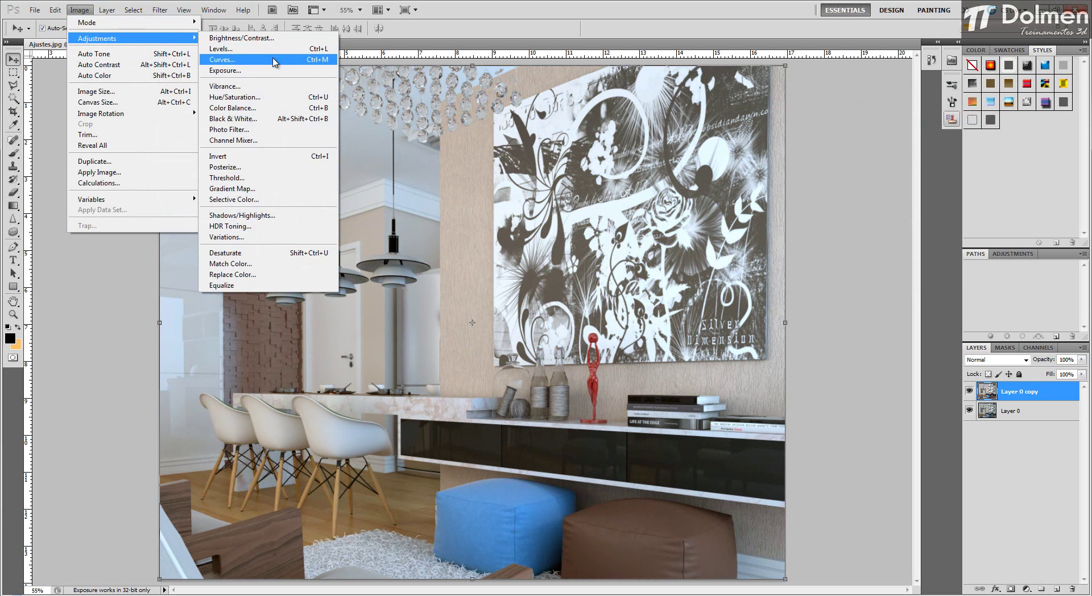
{"action": "left_click", "coordinate": [222, 59]}
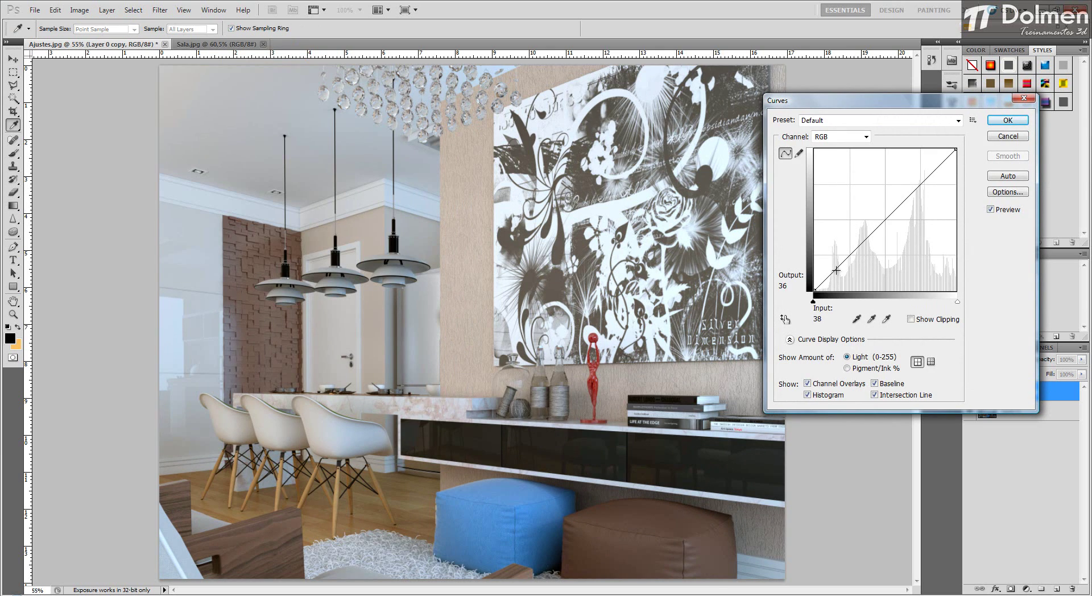
{"action": "left_click_drag", "start_coordinate": [836, 271], "coordinate": [836, 273]}
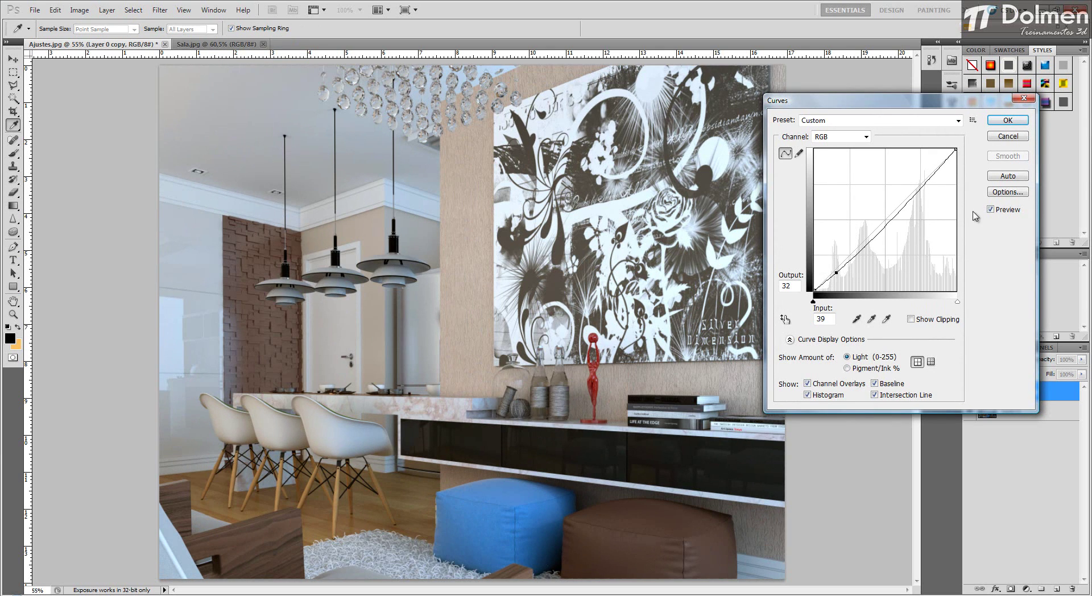
{"action": "left_click_drag", "start_coordinate": [924, 184], "coordinate": [922, 182]}
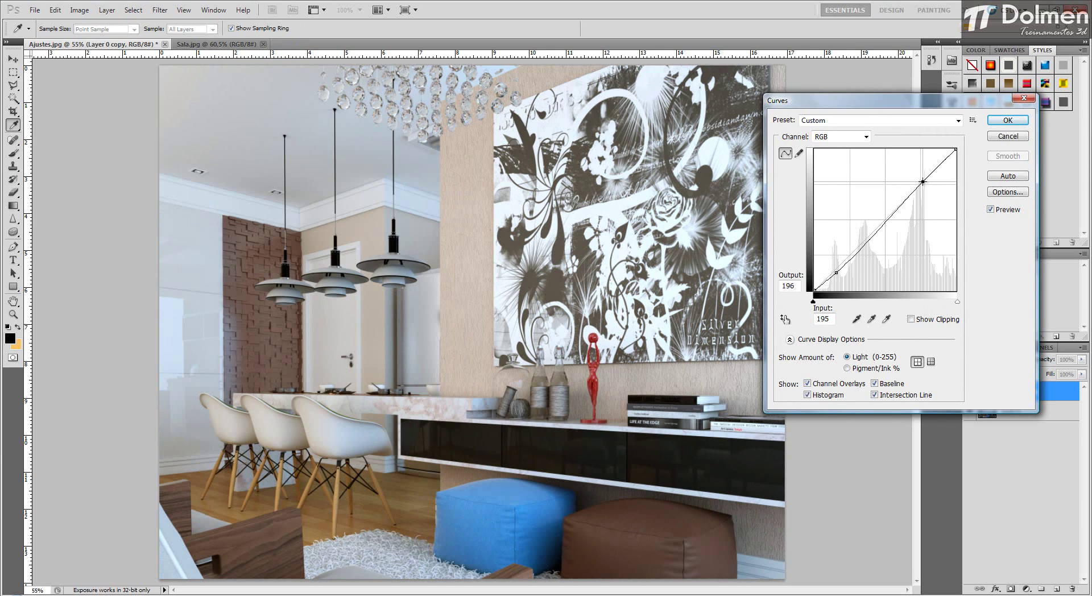
{"action": "left_click", "coordinate": [1007, 120]}
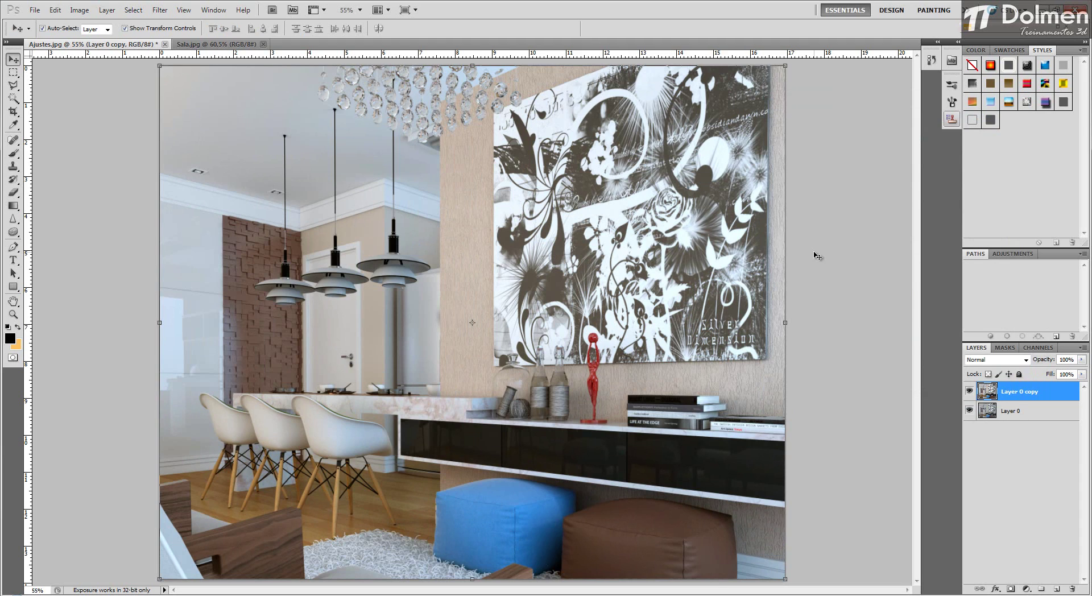
Duplicate Layer 0 copy as Layer 0 copy 2 and desaturate the duplicate
{"action": "right_click", "coordinate": [1019, 392]}
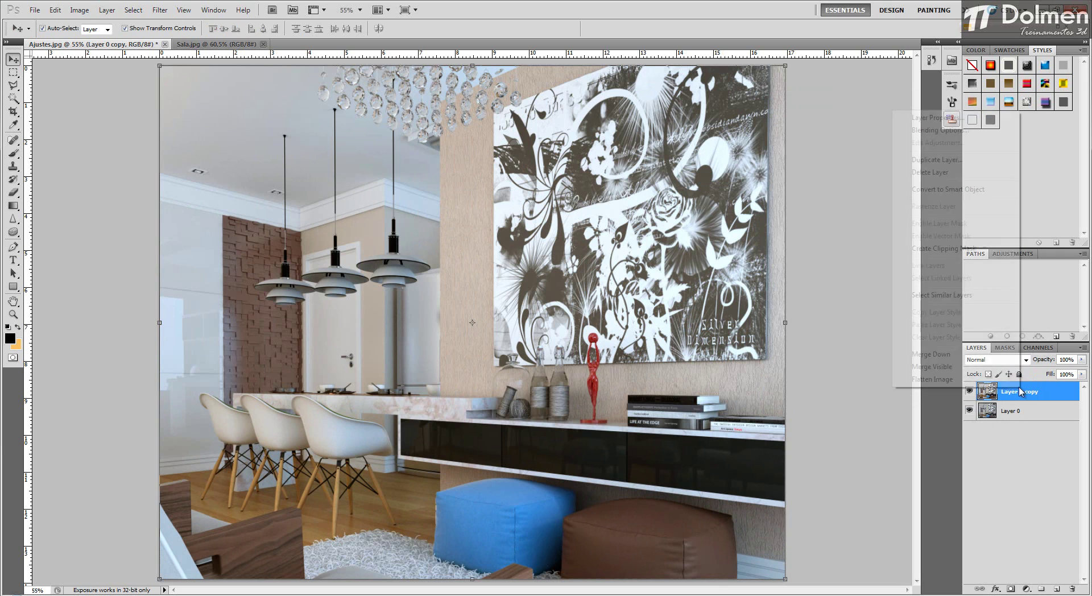
{"action": "left_click", "coordinate": [937, 159]}
{"action": "key", "text": "Return"}
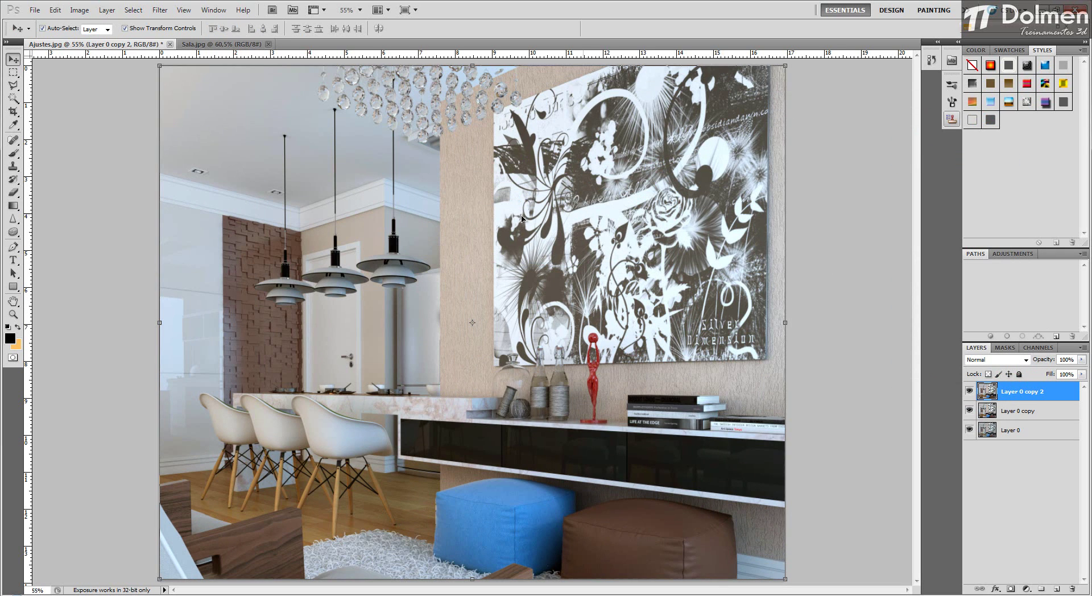
{"action": "left_click", "coordinate": [79, 9]}
{"action": "mouse_move", "coordinate": [89, 43]}
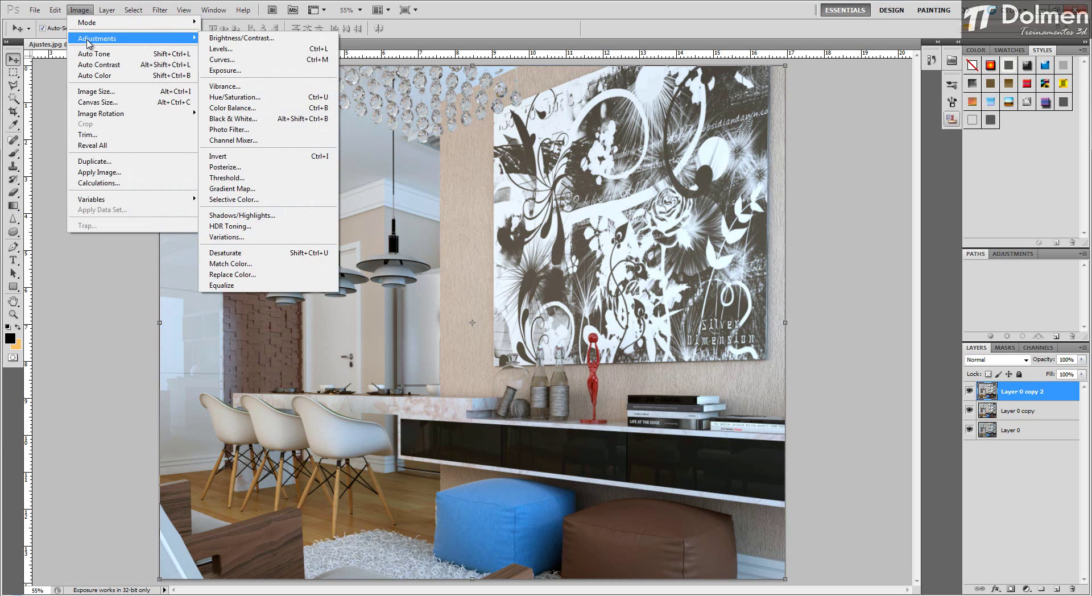
{"action": "left_click", "coordinate": [284, 253]}
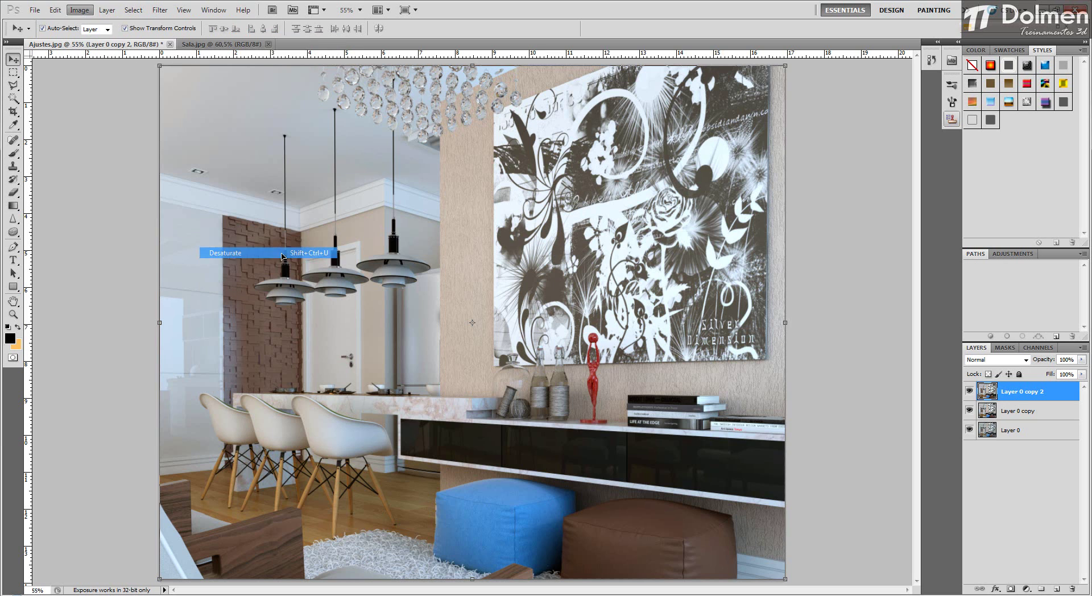
Set the desaturated layer's blending mode to Overlay and its opacity to 46%
{"action": "left_click", "coordinate": [1026, 360]}
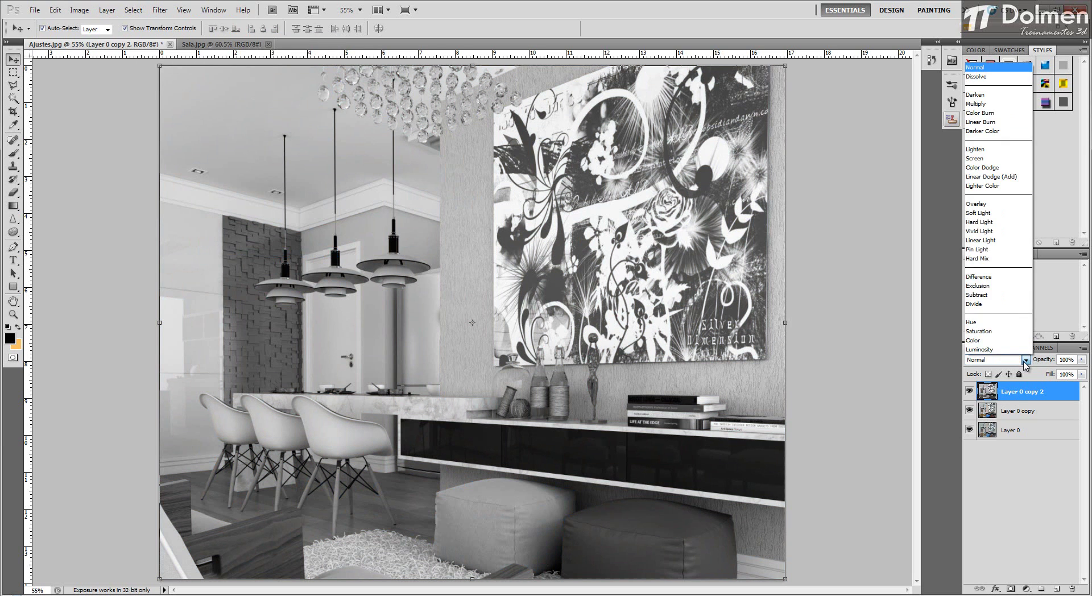
{"action": "left_click", "coordinate": [1007, 205]}
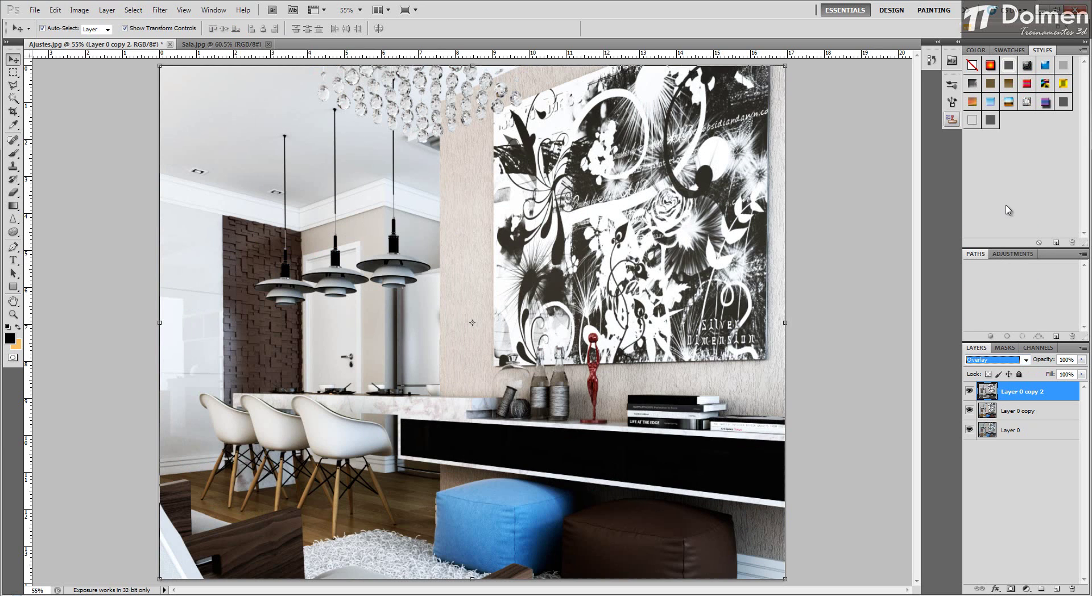
{"action": "left_click", "coordinate": [1080, 359]}
{"action": "left_click", "coordinate": [1049, 370]}
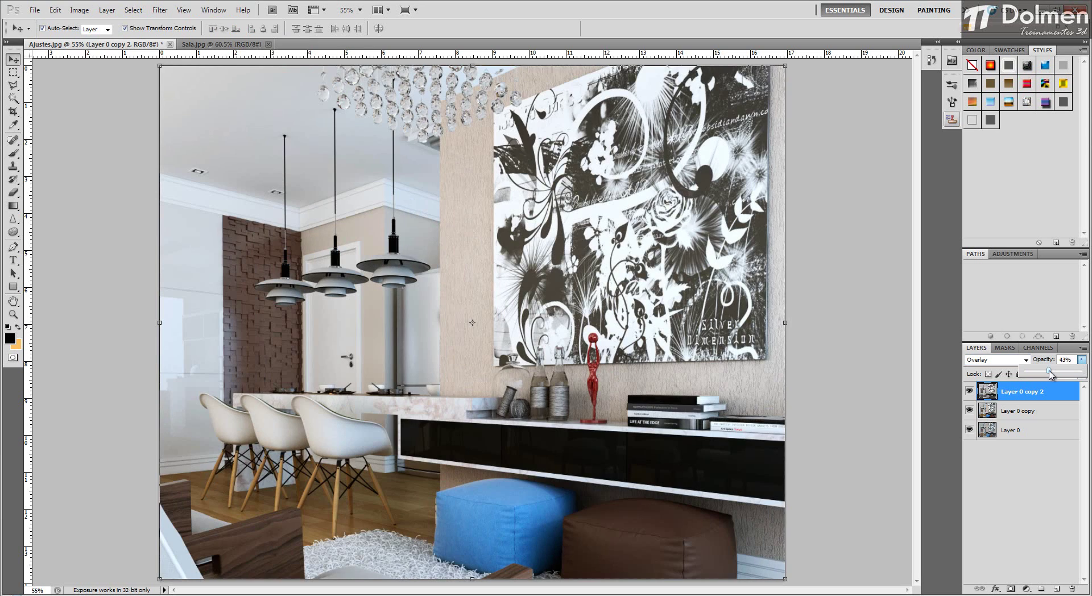
{"action": "left_click_drag", "start_coordinate": [1051, 370], "coordinate": [1052, 372]}
{"action": "left_click", "coordinate": [1031, 475]}
Try strengthening the overlay effect by duplicating Layer 0 copy 2, and delete the extra copy
{"action": "left_click", "coordinate": [1020, 393]}
{"action": "right_click", "coordinate": [1017, 394]}
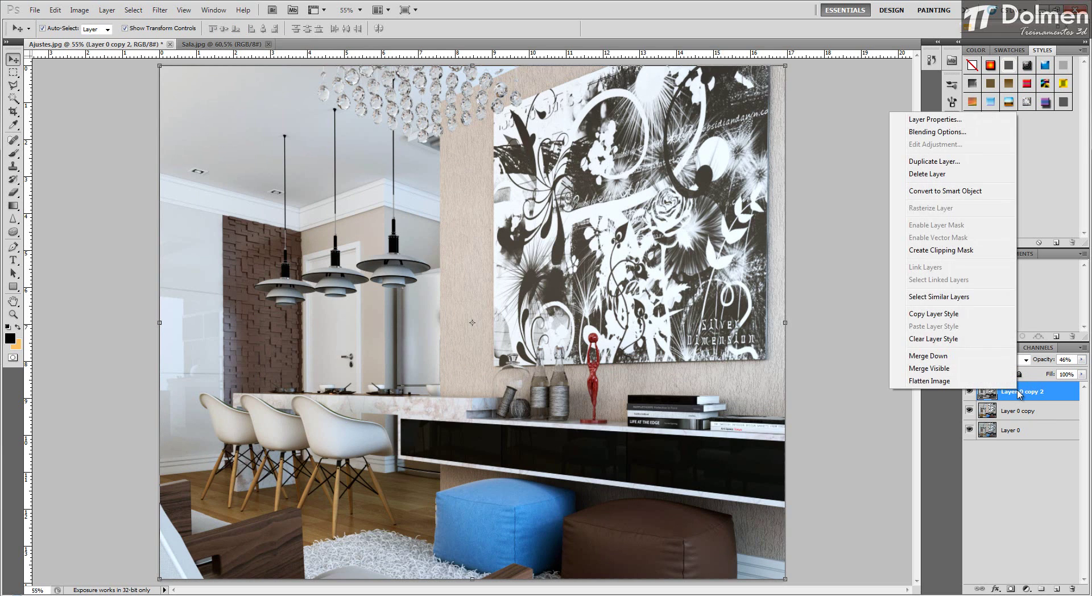
{"action": "left_click", "coordinate": [950, 162]}
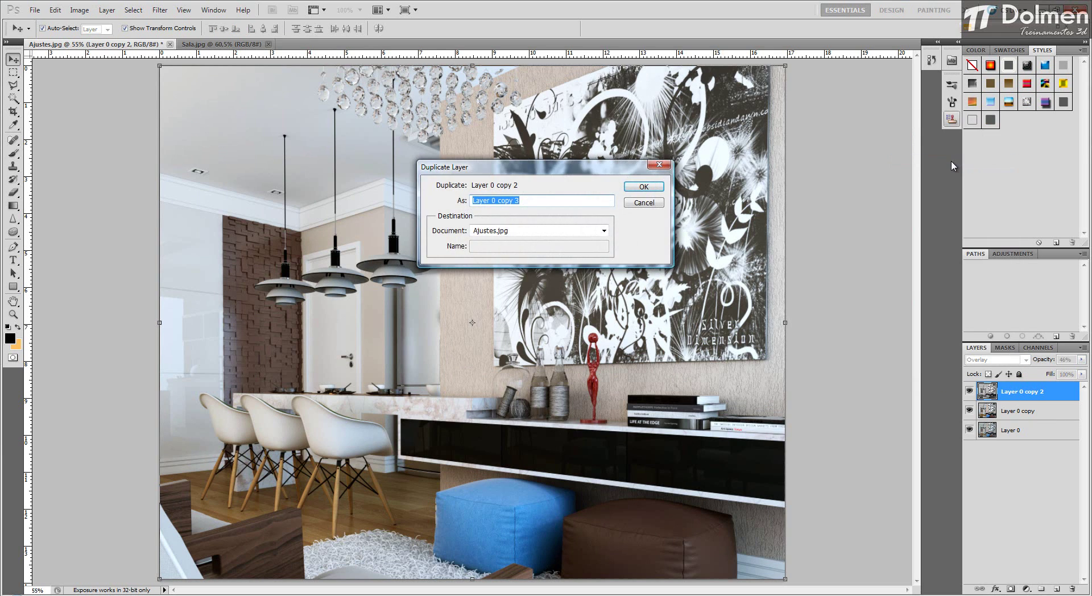
{"action": "key", "text": "Return"}
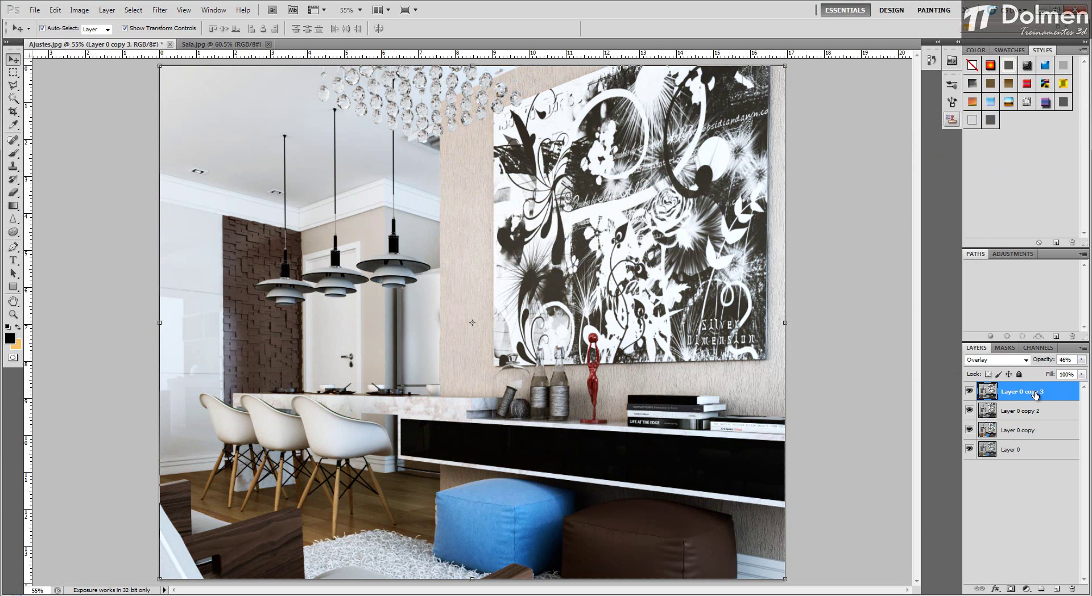
{"action": "key", "text": "Delete"}
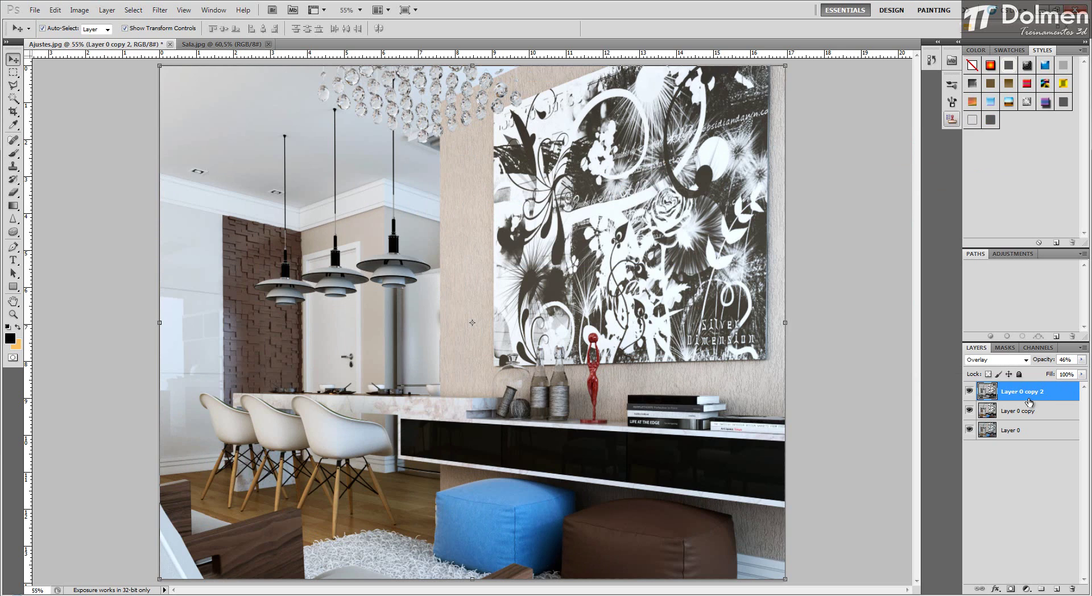
Merge Layer 0 copy 2 and Layer 0 copy into a single layer
{"action": "left_click", "coordinate": [1022, 411], "text": "shift"}
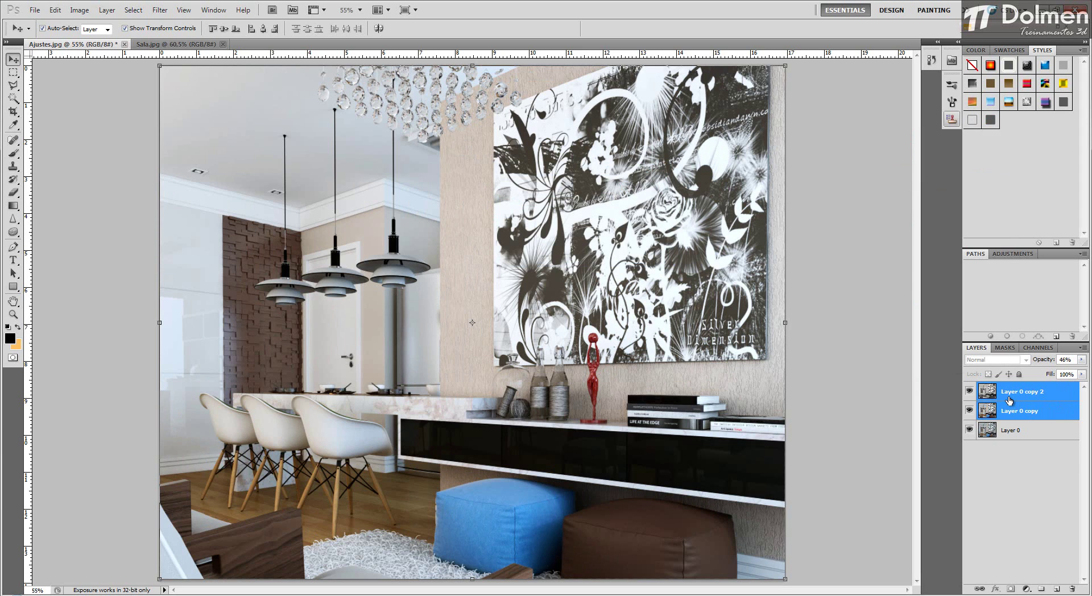
{"action": "right_click", "coordinate": [1009, 400]}
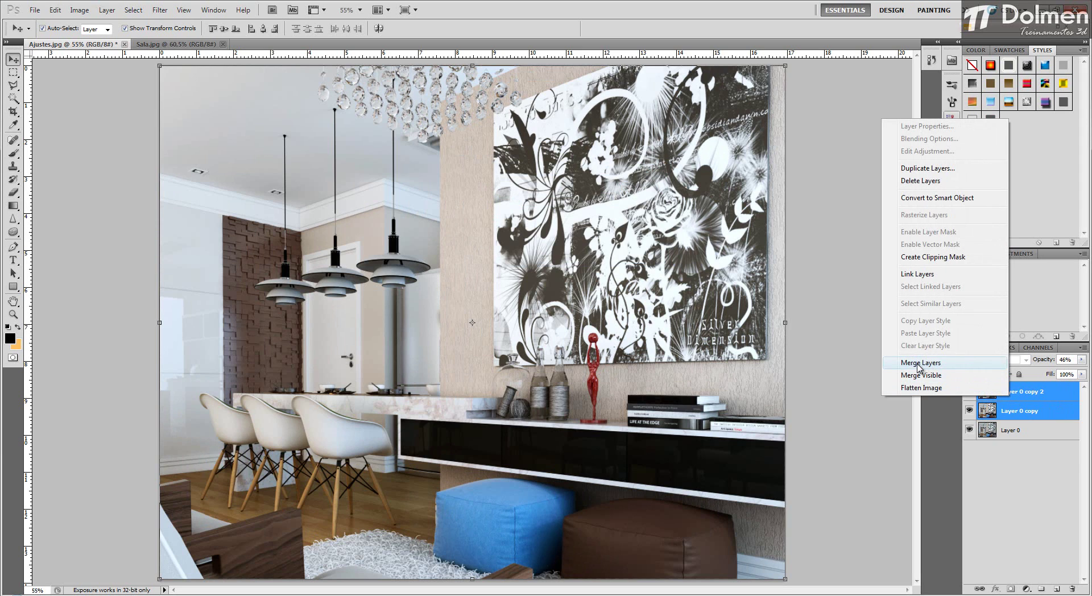
{"action": "left_click", "coordinate": [962, 364]}
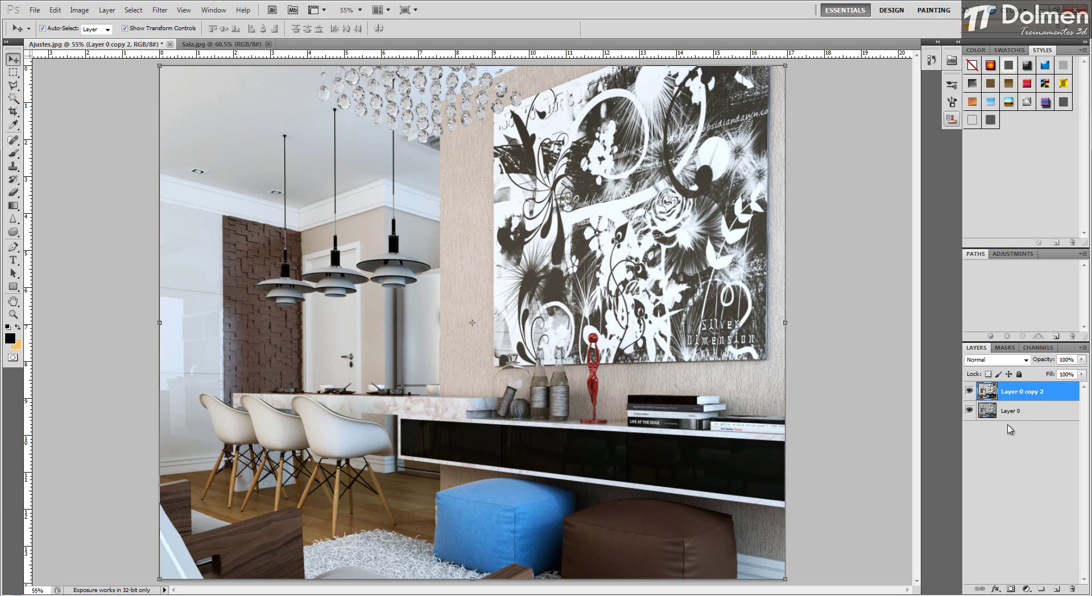
Duplicate the merged layer and, in Shadows/Highlights, set Shadows to Amount 35%, Tonal Width 33% and Radius 99 px
{"action": "key", "text": "ctrl+j"}
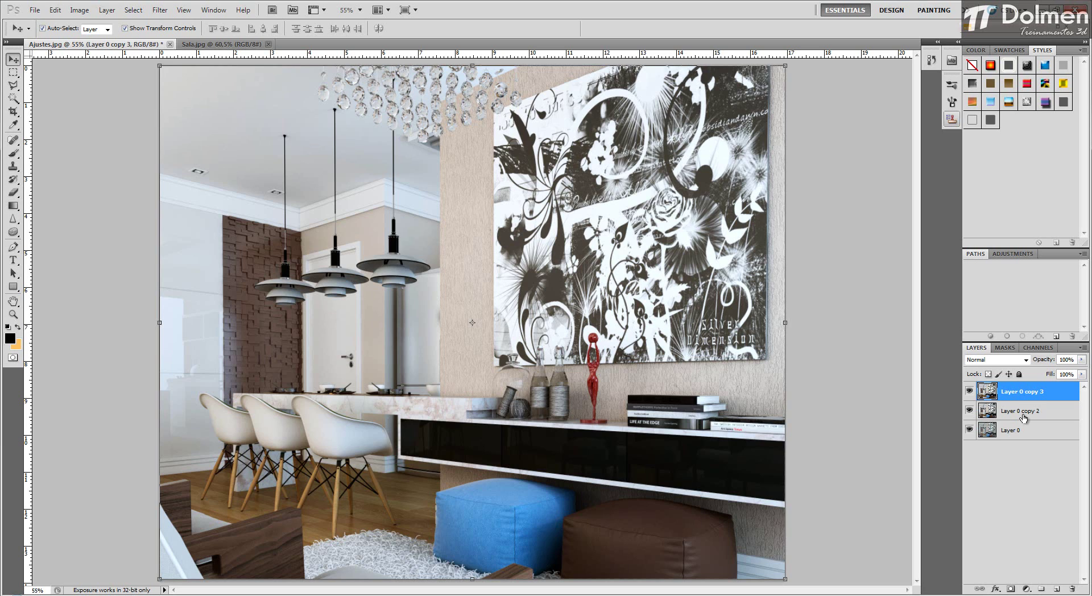
{"action": "left_click", "coordinate": [80, 10]}
{"action": "mouse_move", "coordinate": [114, 38]}
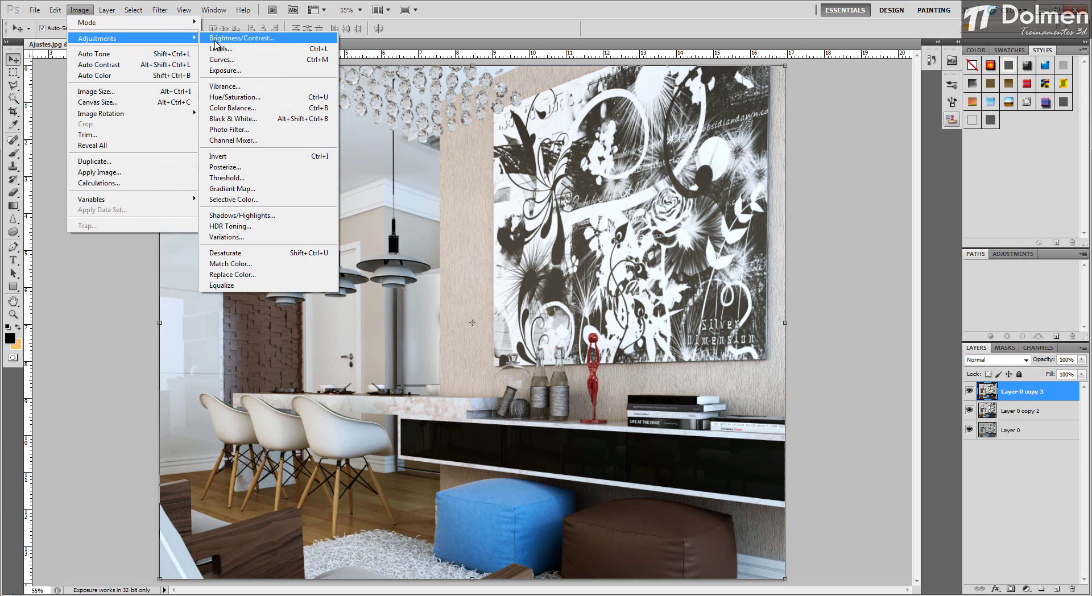
{"action": "left_click", "coordinate": [258, 215]}
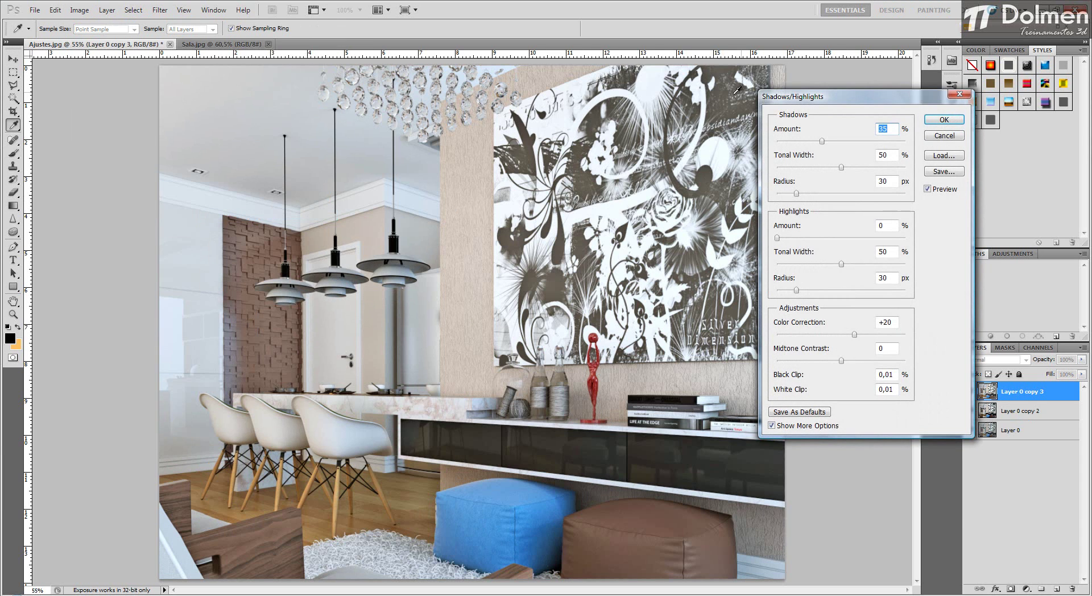
{"action": "left_click_drag", "start_coordinate": [834, 98], "coordinate": [913, 56]}
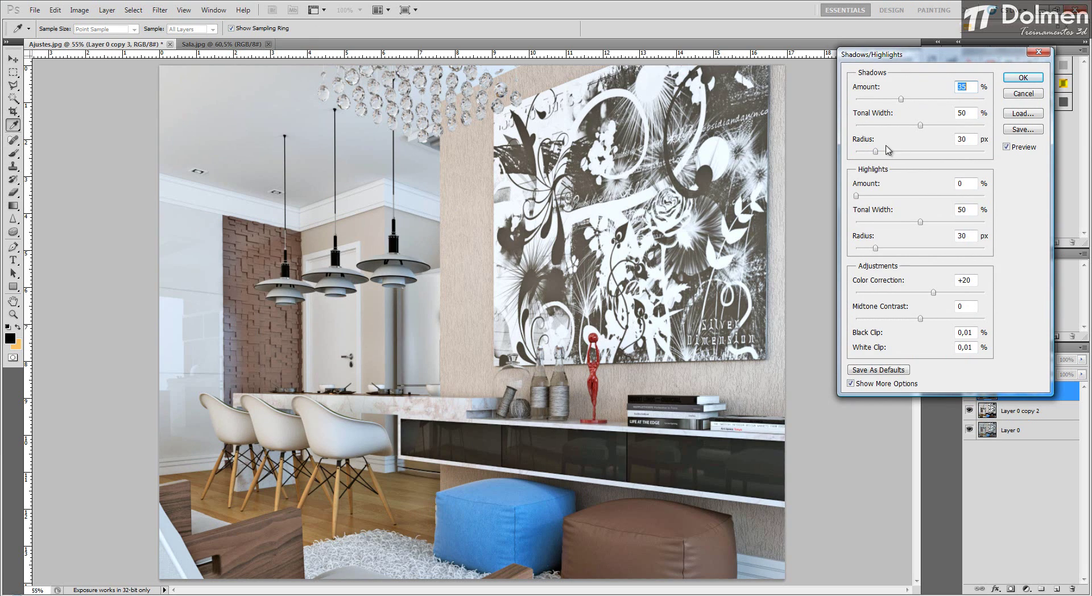
{"action": "left_click_drag", "start_coordinate": [876, 152], "coordinate": [920, 154]}
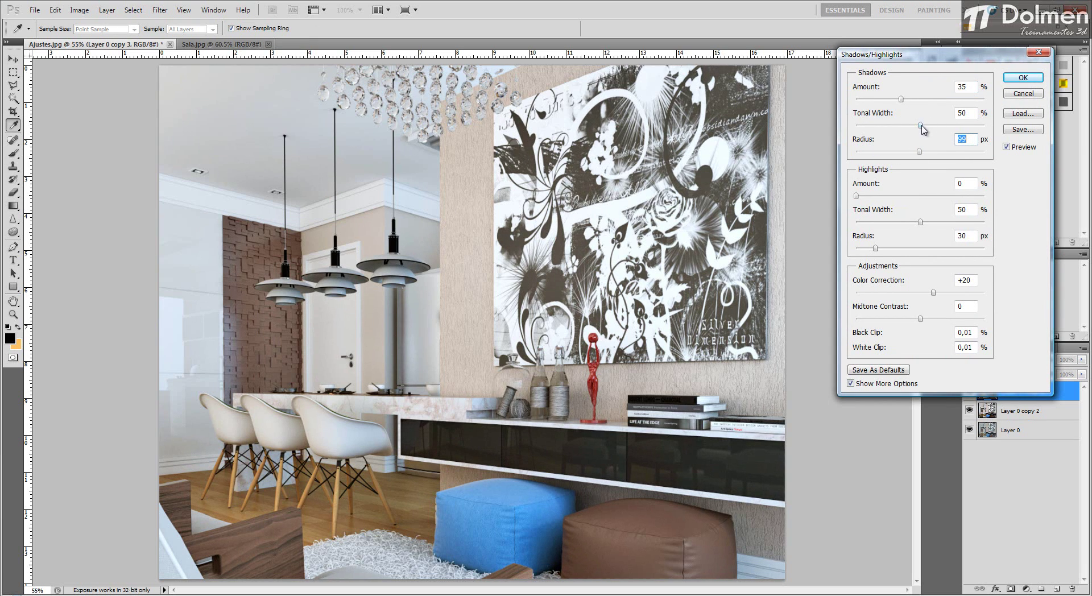
{"action": "mouse_move", "coordinate": [921, 126]}
{"action": "left_mouse_down"}
{"action": "mouse_move", "coordinate": [883, 128]}
{"action": "mouse_move", "coordinate": [900, 129]}
{"action": "left_mouse_up"}
{"action": "mouse_move", "coordinate": [898, 104]}
{"action": "left_mouse_down"}
{"action": "mouse_move", "coordinate": [916, 109]}
{"action": "mouse_move", "coordinate": [891, 110]}
{"action": "mouse_move", "coordinate": [926, 110]}
{"action": "mouse_move", "coordinate": [904, 111]}
{"action": "left_mouse_up"}
Set the Highlights Amount to 3%, reduce the Highlights Tonal Width below 50% and apply Shadows/Highlights
{"action": "left_click_drag", "start_coordinate": [857, 195], "coordinate": [859, 194]}
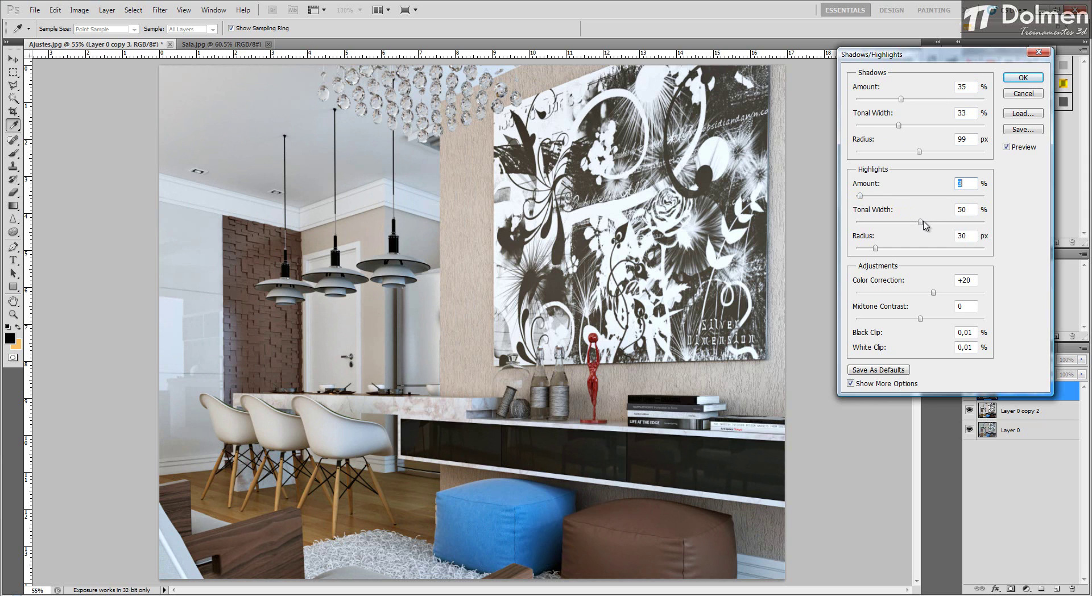
{"action": "left_click_drag", "start_coordinate": [920, 222], "coordinate": [897, 230]}
{"action": "left_click", "coordinate": [1023, 78]}
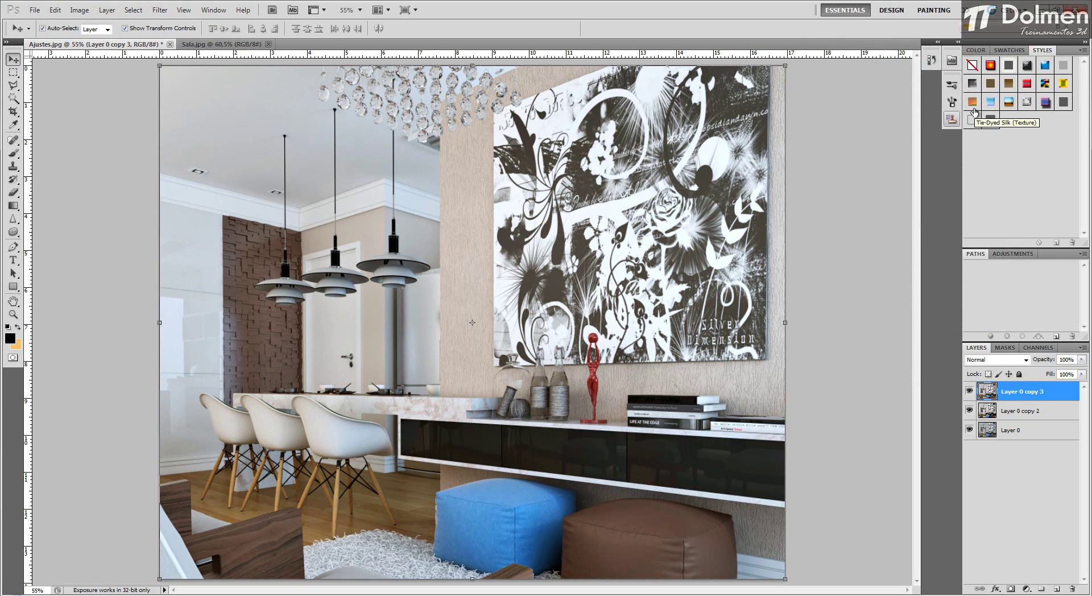
Merge Layer 0 copy 3 down into Layer 0 copy 2 and deselect all layers
{"action": "right_click", "coordinate": [1011, 393]}
{"action": "left_click", "coordinate": [927, 354]}
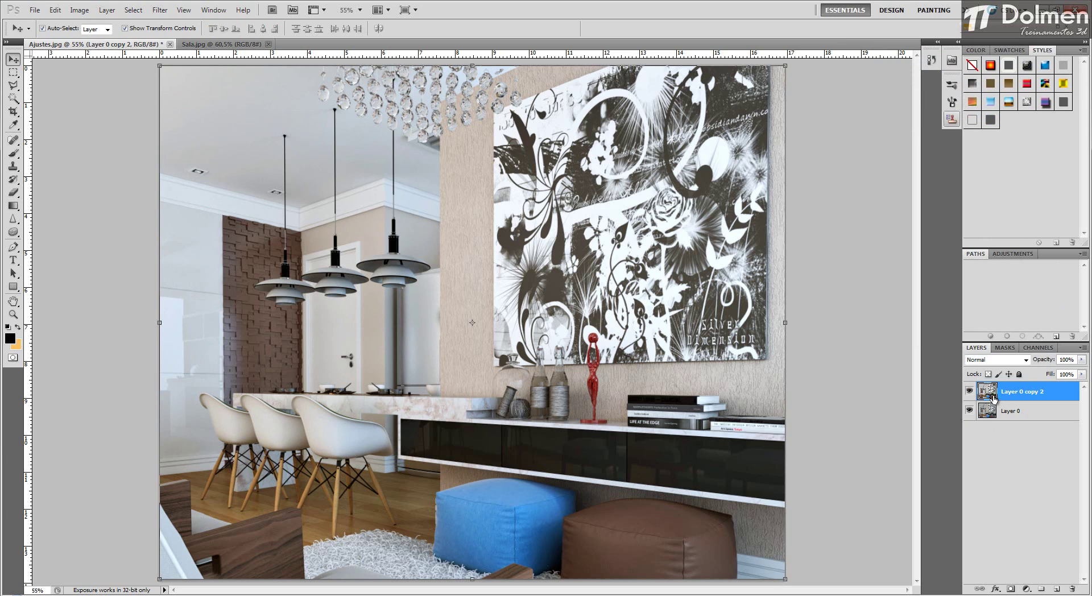
{"action": "left_click", "coordinate": [876, 461]}
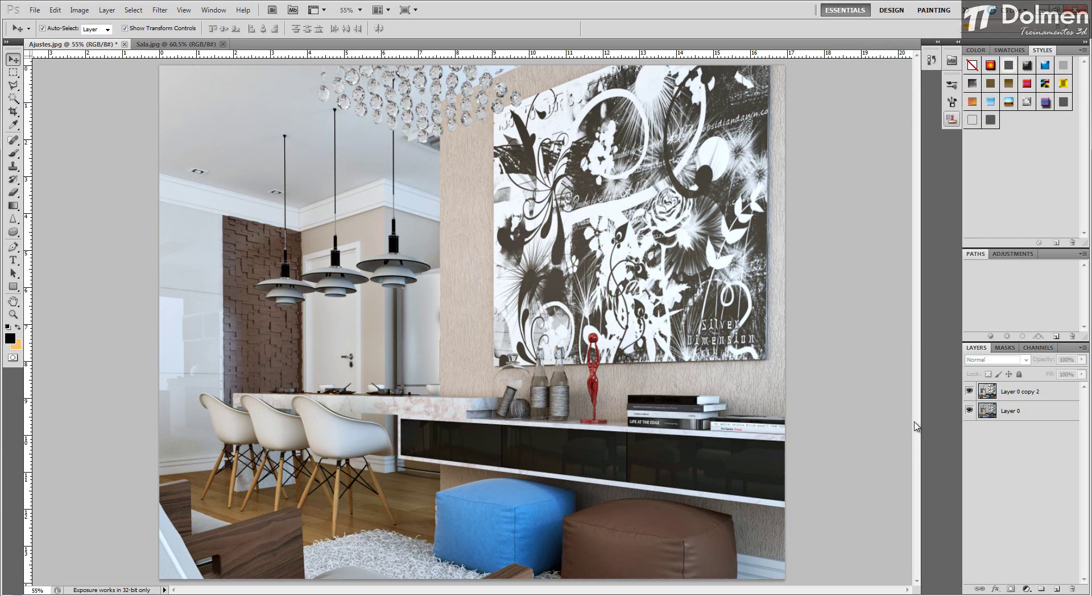
Compare the adjusted render with the original by repeatedly hiding and showing Layer 0 copy 2
{"action": "left_click", "coordinate": [969, 391]}
{"action": "left_click", "coordinate": [970, 391]}
{"action": "left_click", "coordinate": [970, 391]}
{"action": "left_click", "coordinate": [970, 392]}
{"action": "left_click", "coordinate": [970, 391]}
{"action": "left_click", "coordinate": [969, 392]}
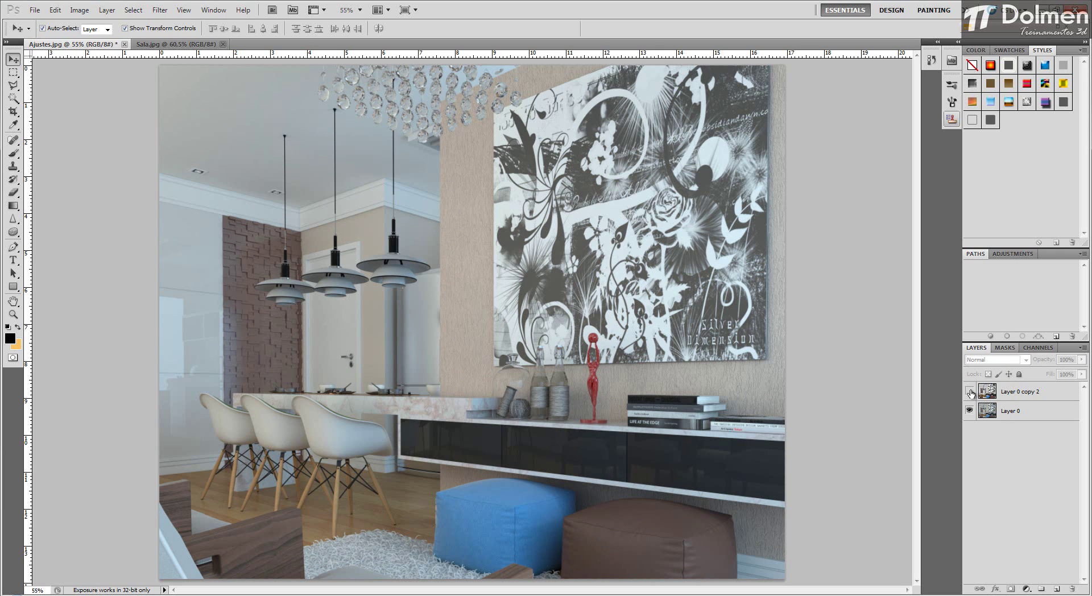
{"action": "left_click", "coordinate": [969, 391]}
{"action": "left_click", "coordinate": [970, 392]}
{"action": "left_click", "coordinate": [969, 391]}
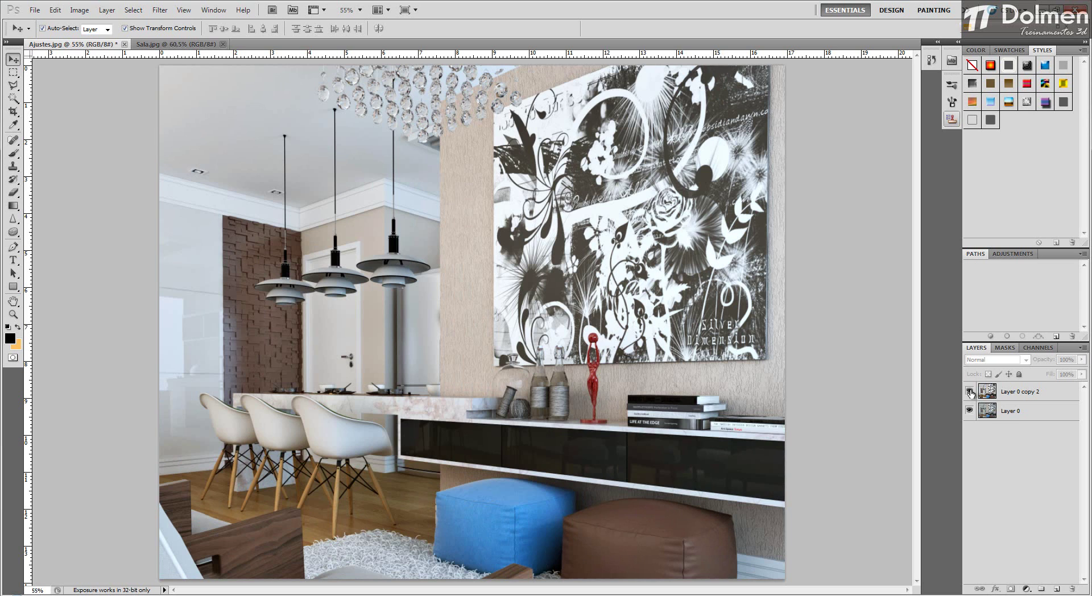
{"action": "left_click", "coordinate": [970, 391]}
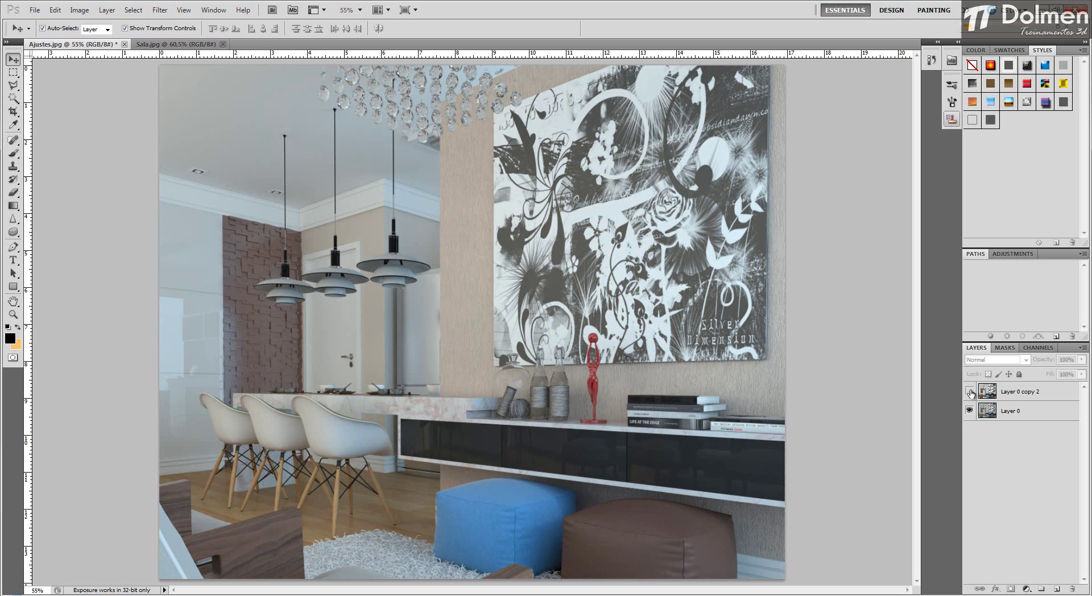
{"action": "left_click", "coordinate": [969, 391]}
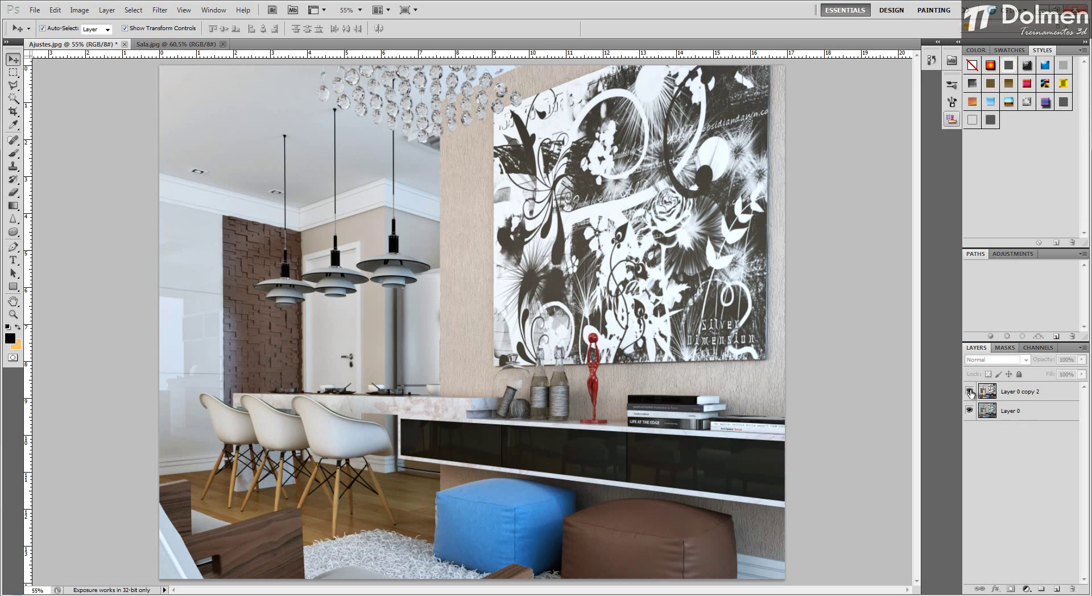
{"action": "left_click", "coordinate": [969, 391]}
{"action": "left_click", "coordinate": [969, 391]}
{"action": "left_click", "coordinate": [970, 392]}
{"action": "left_click", "coordinate": [969, 391]}
{"action": "left_click", "coordinate": [969, 391]}
{"action": "left_click", "coordinate": [970, 391]}
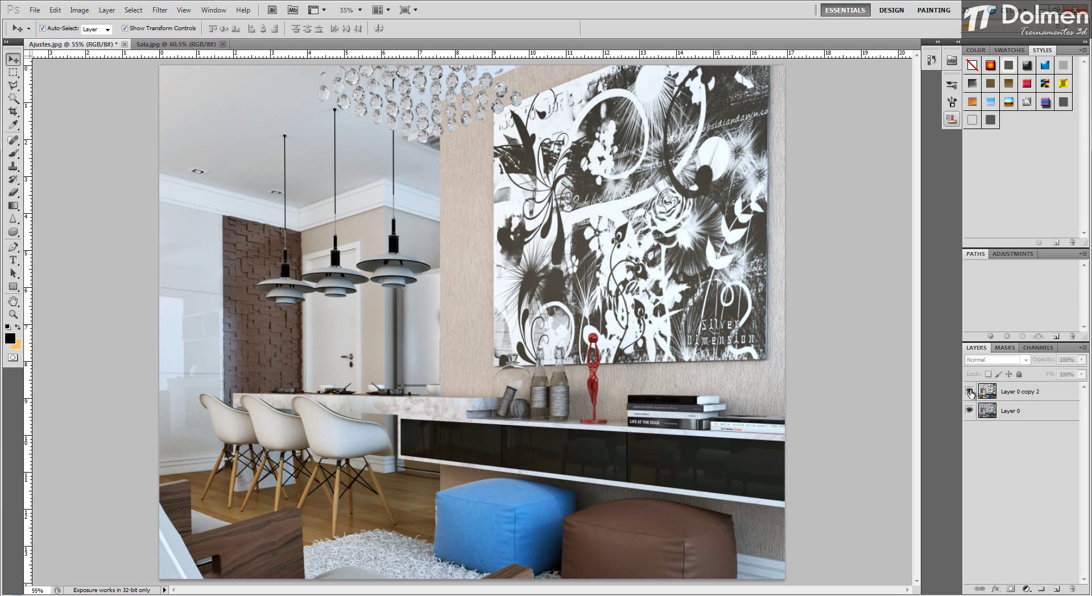